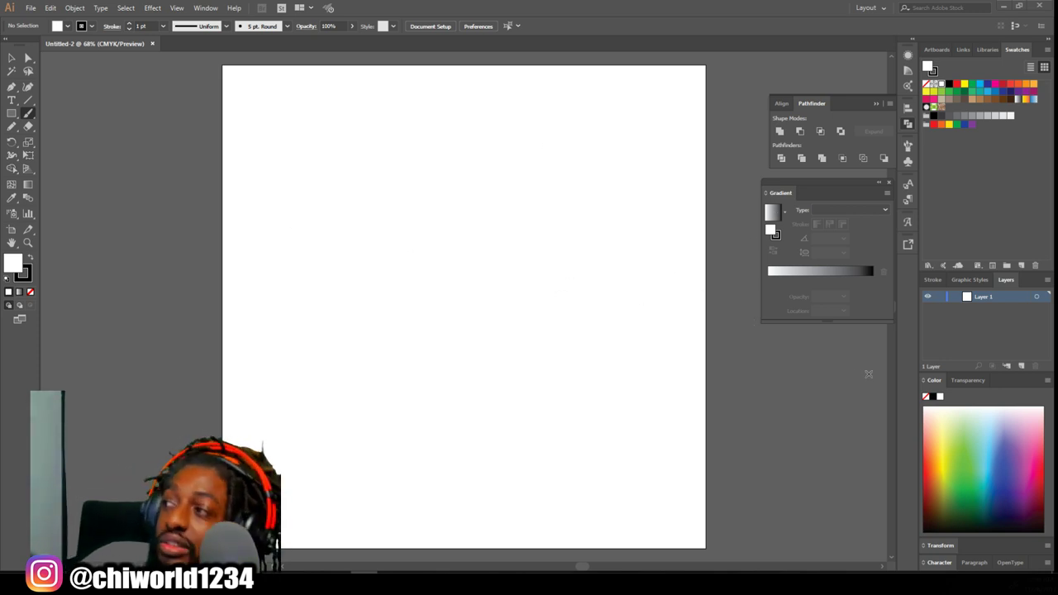
Place the portrait photo on the artboard, scaled to about 12.7 by 19.1 in and positioned just below the artboard's upper edge.
left_click_drag(768, 17, 447, 295)
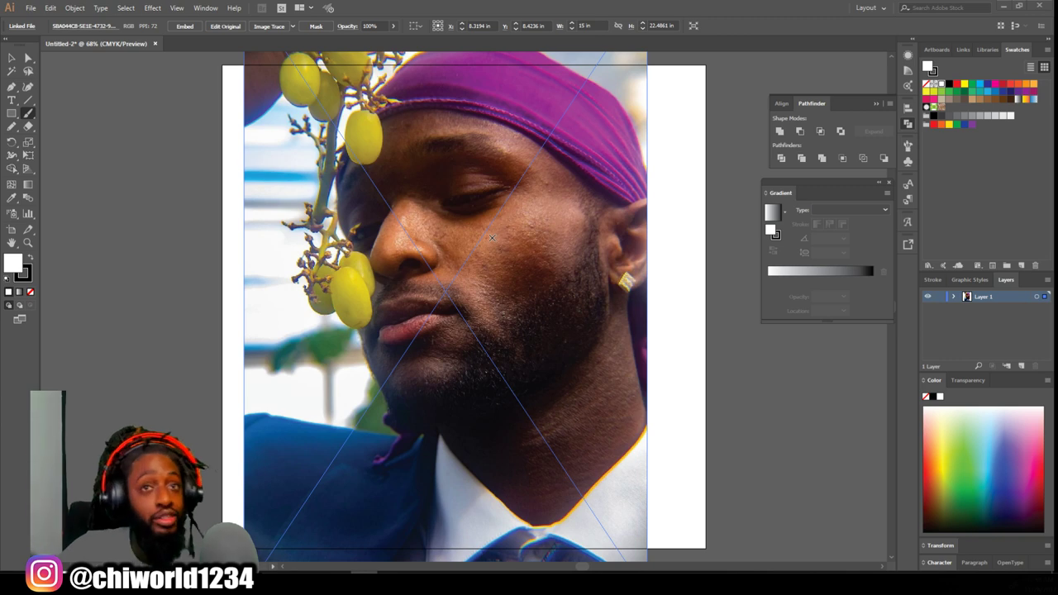
key("ctrl+minus")
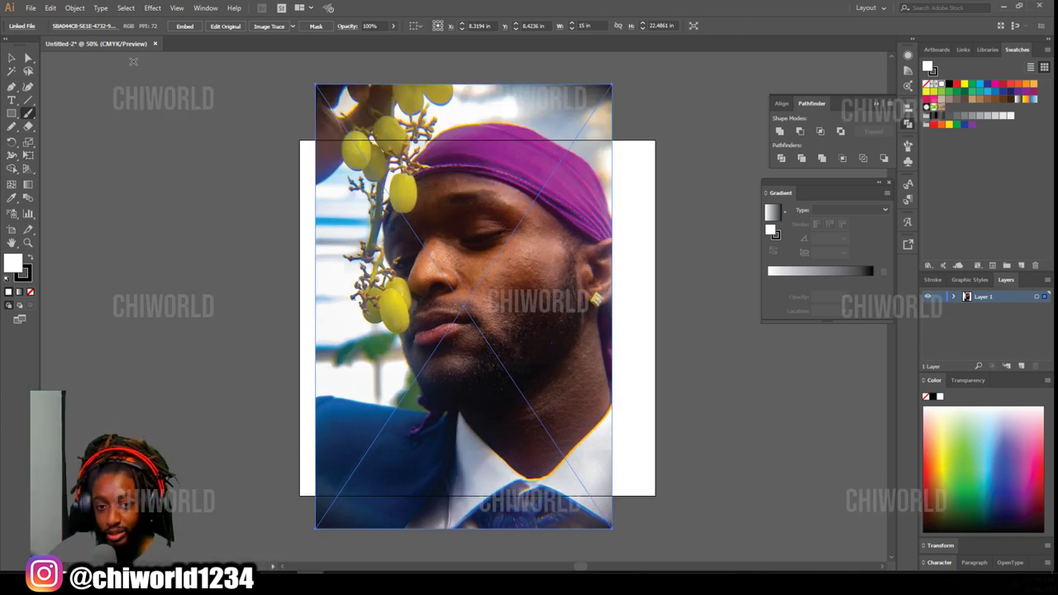
left_click(12, 57)
left_click_drag(315, 84, 347, 134)
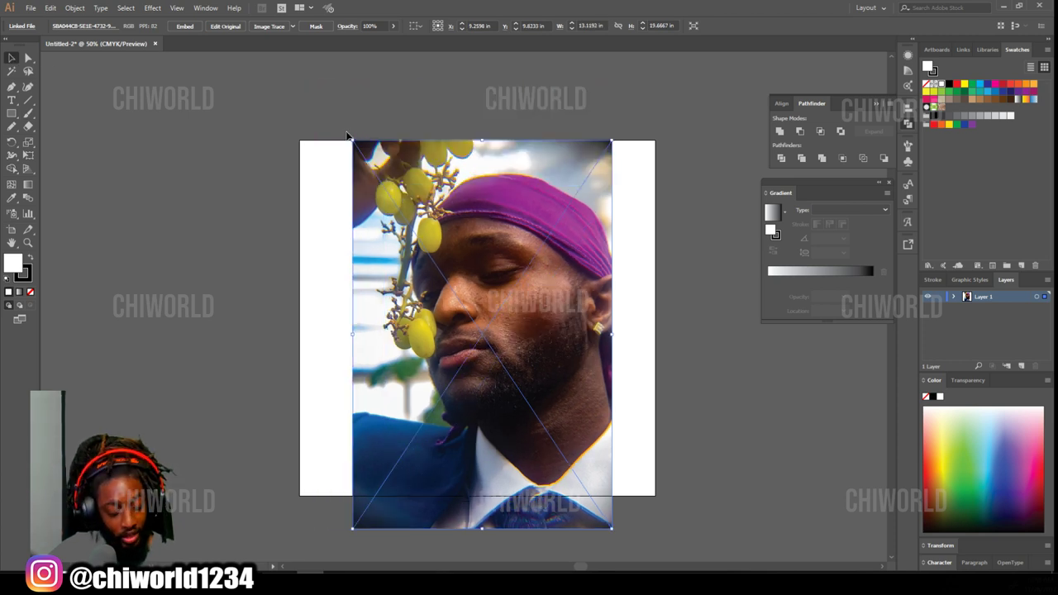
mouse_move(353, 140)
left_mouse_down()
mouse_move(378, 175)
mouse_move(360, 151)
left_mouse_up()
left_click_drag(405, 205, 389, 193)
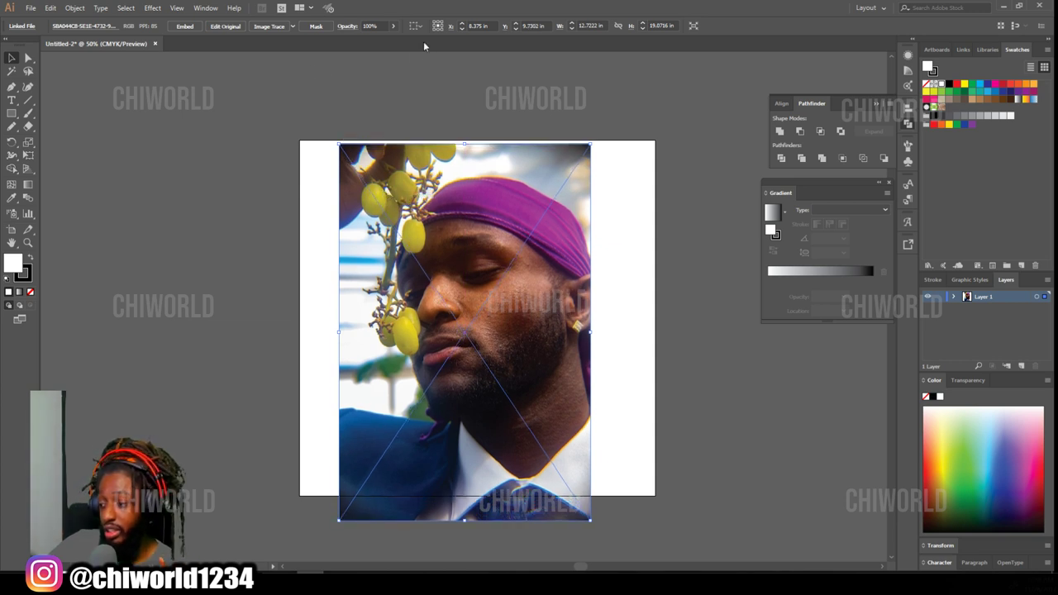
Lower the opacity of the portrait photo so it looks faded for tracing.
left_click(393, 26)
left_click_drag(392, 40, 380, 43)
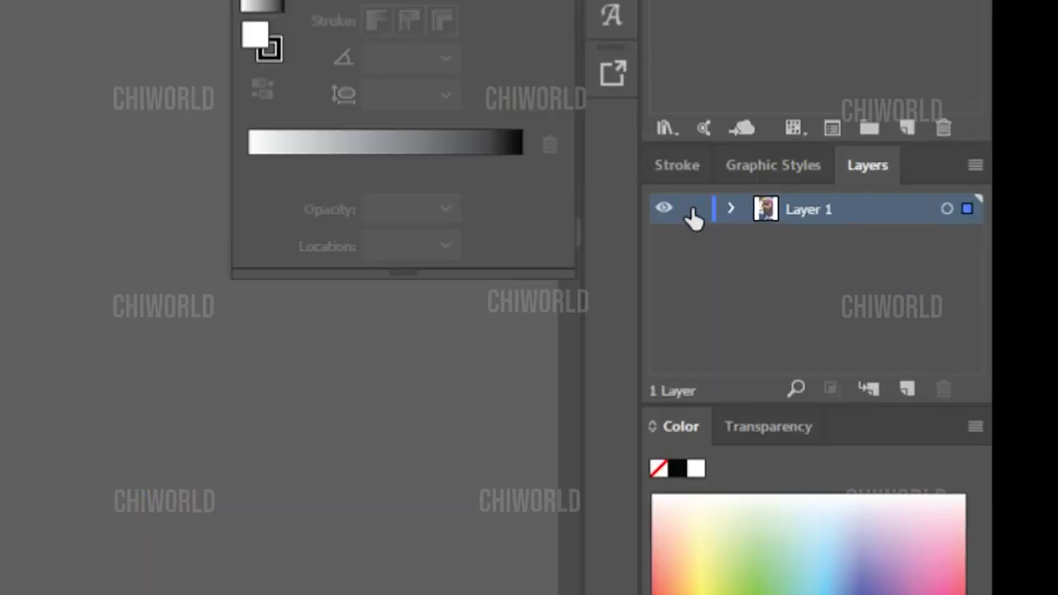
Lock the photo's layer and add a new layer above it for the line art.
left_click(941, 297)
left_click(912, 387)
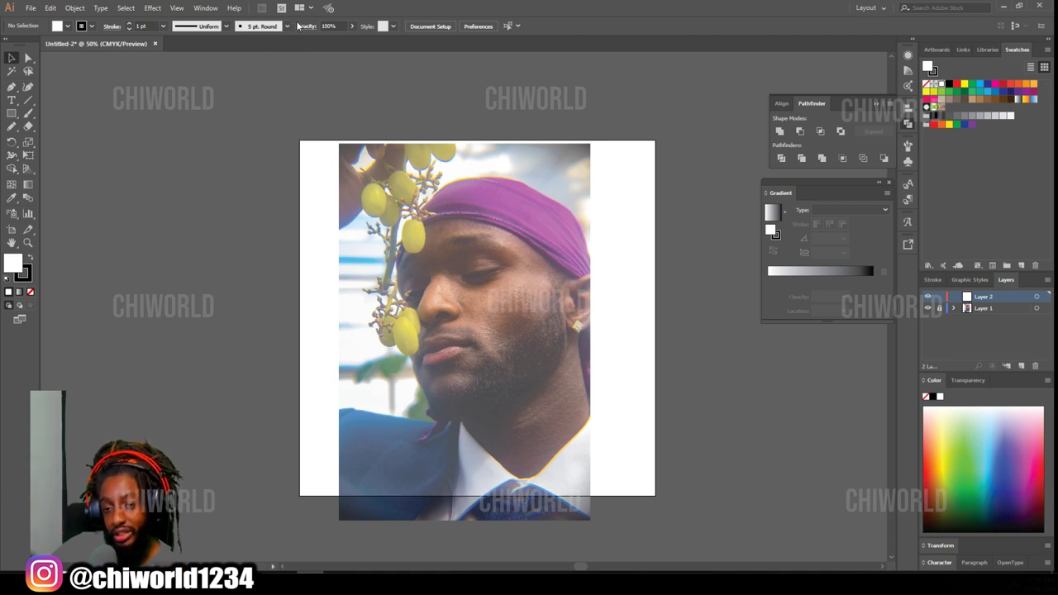
Create a new calligraphic brush with a 3 pt size controlled by pen pressure.
left_click(288, 27)
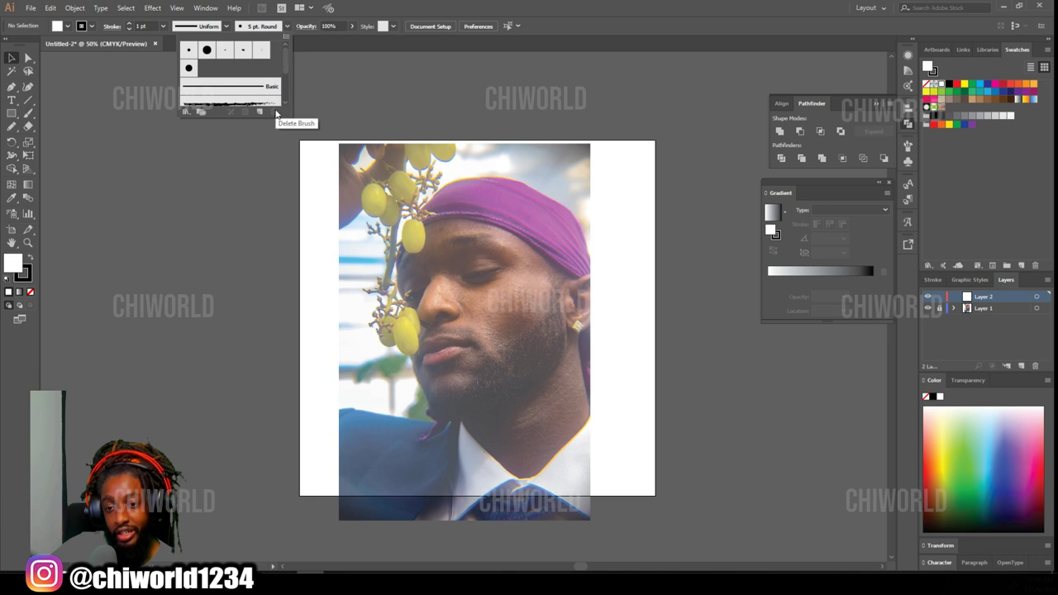
left_click(259, 112)
left_click(41, 126)
left_click(186, 171)
left_click(172, 208)
double_click(127, 170)
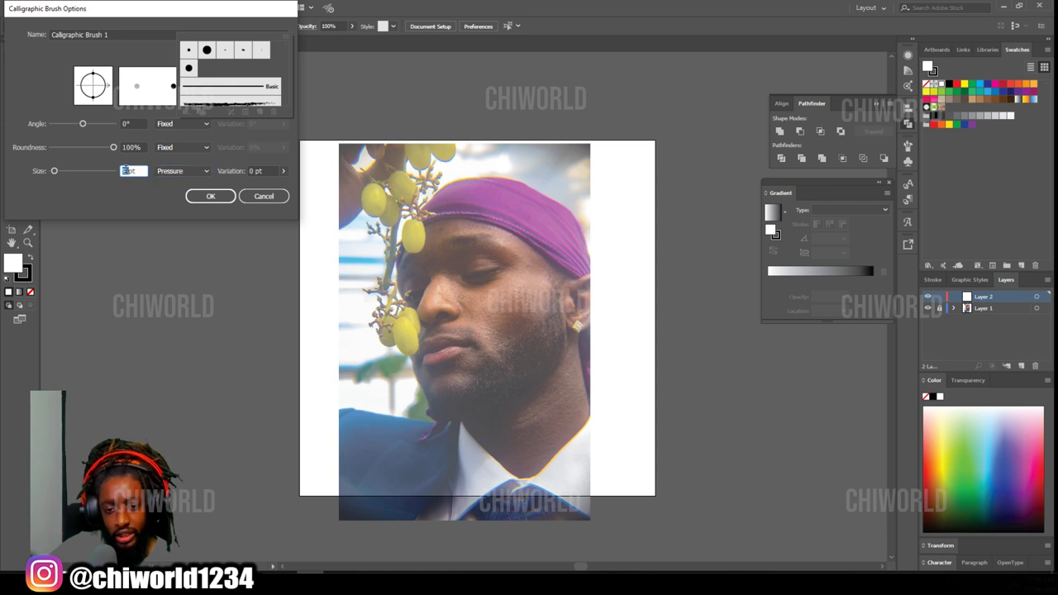
type("3")
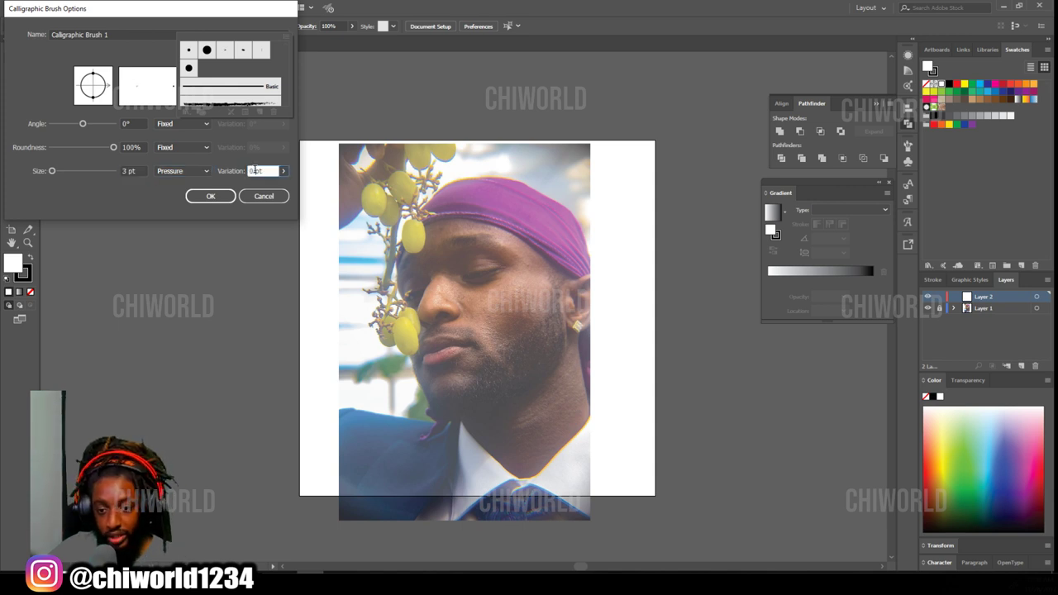
left_click(213, 192)
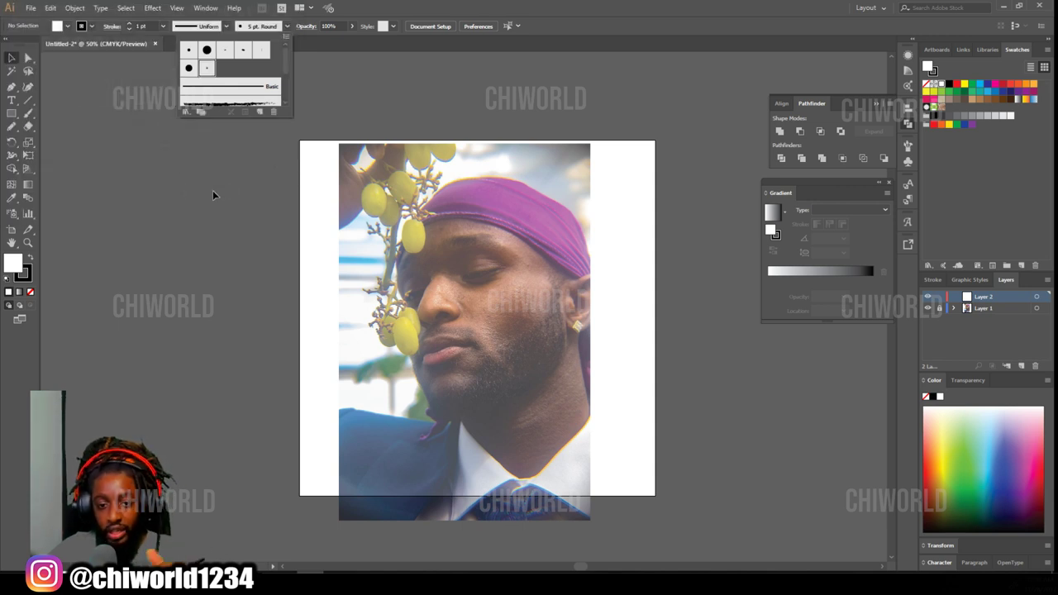
Draw a set of curved Paintbrush test strokes with the new brush on the empty canvas beside the artboard.
left_click(29, 113)
left_click(27, 115)
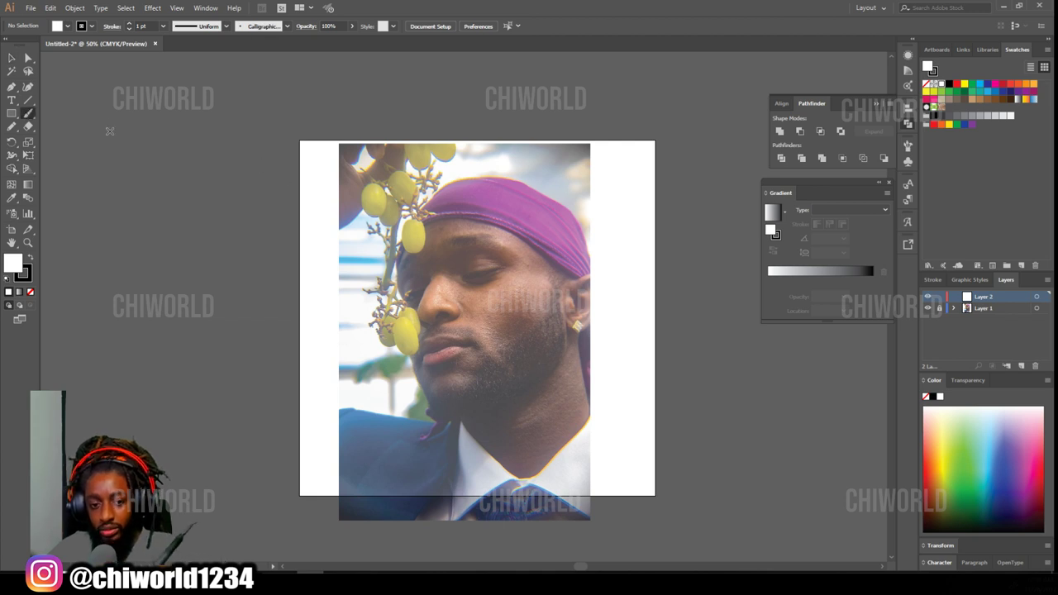
mouse_move(230, 169)
left_mouse_down()
mouse_move(234, 246)
mouse_move(211, 359)
left_mouse_up()
left_click_drag(225, 405, 247, 266)
mouse_move(254, 325)
left_mouse_down()
mouse_move(277, 218)
mouse_move(270, 186)
mouse_move(181, 281)
left_mouse_up()
mouse_move(173, 416)
left_mouse_down()
mouse_move(130, 273)
mouse_move(144, 231)
left_mouse_up()
mouse_move(138, 242)
left_mouse_down()
mouse_move(121, 312)
mouse_move(134, 408)
mouse_move(170, 275)
left_mouse_up()
left_click_drag(186, 324, 221, 215)
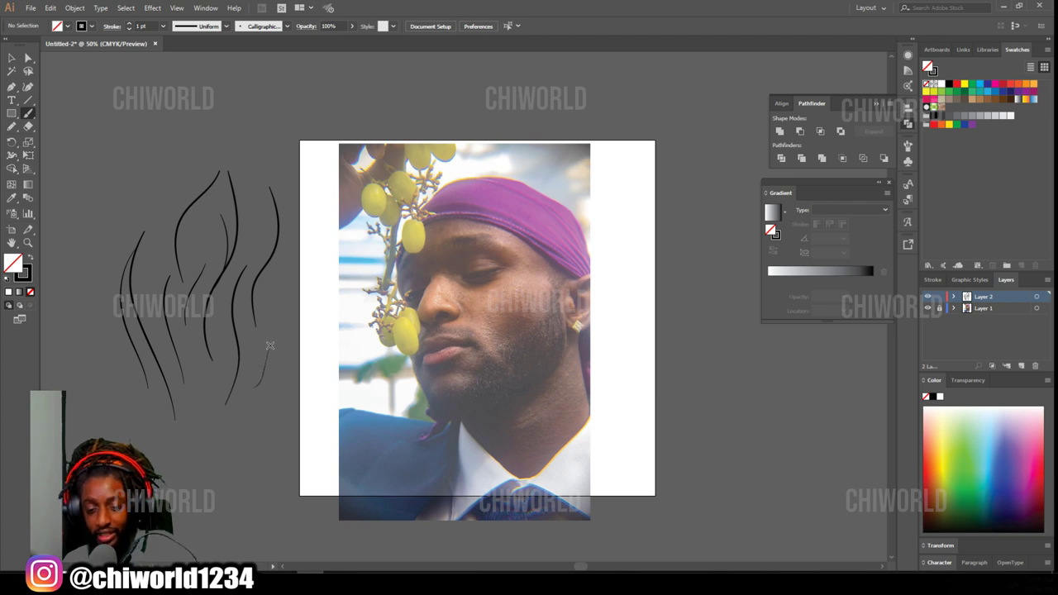
left_click_drag(275, 327, 288, 238)
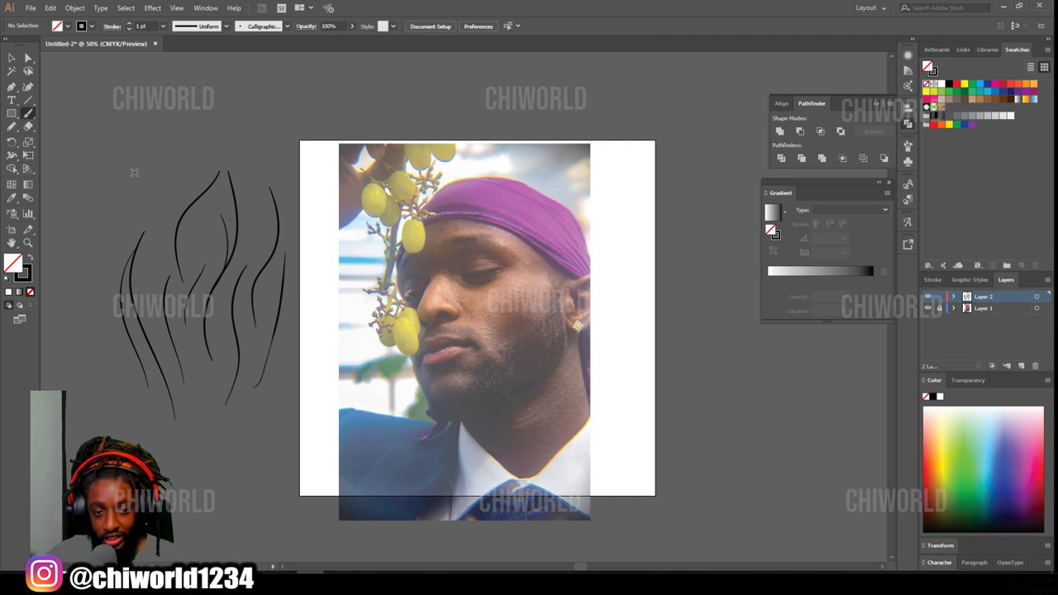
Delete all the test strokes beside the artboard.
left_click(11, 57)
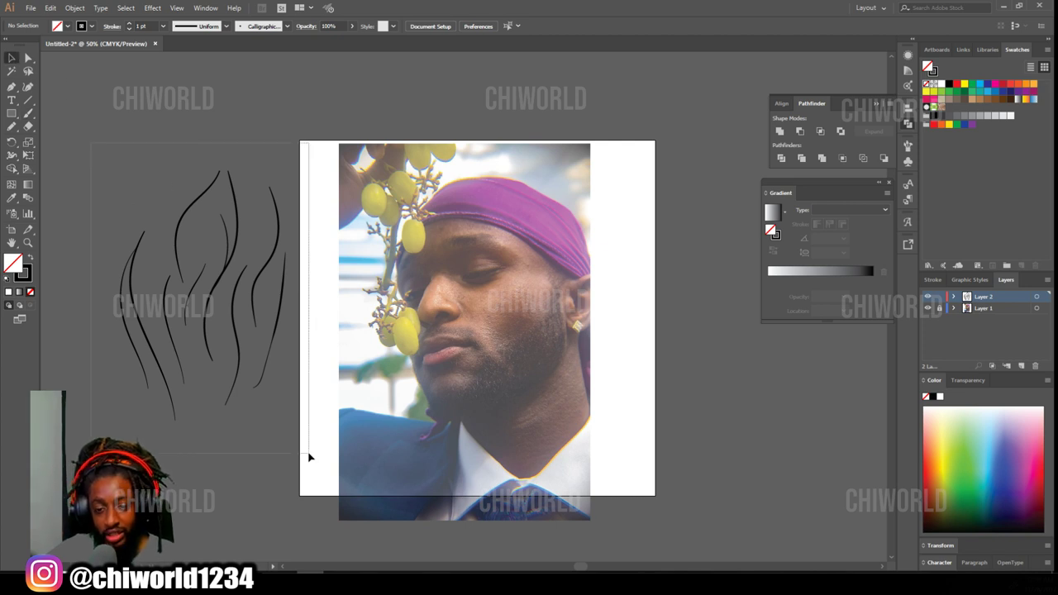
key("ctrl+a")
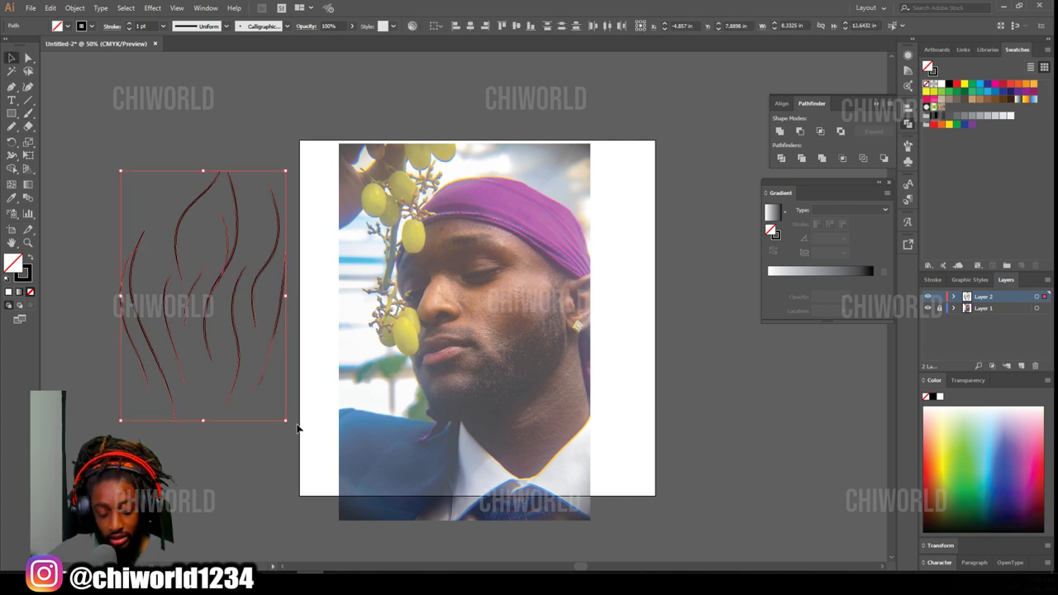
key("Delete")
Trace the near nostril of the nose as a closed curved shape with the Paintbrush.
key("ctrl+plus")
key("ctrl+plus")
key("ctrl+plus")
key("ctrl+plus")
key("ctrl+plus")
key("ctrl+plus")
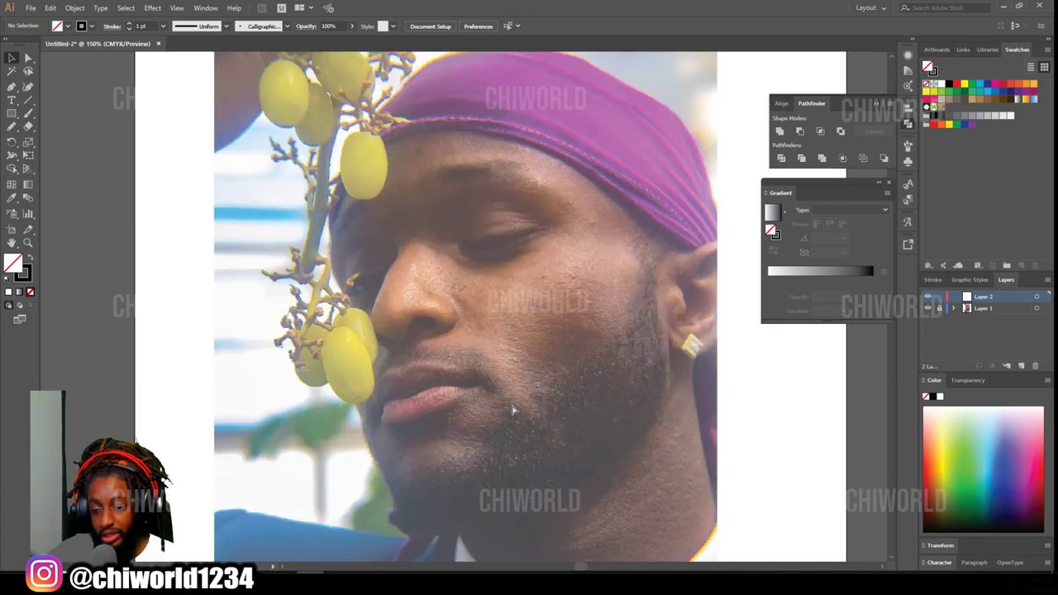
key("ctrl+equal")
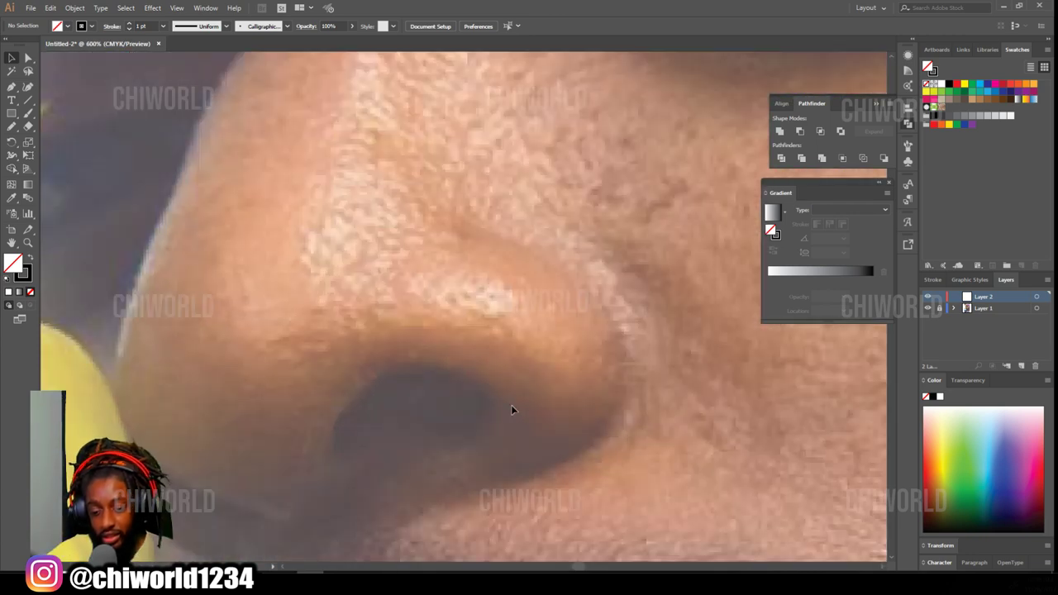
key("b")
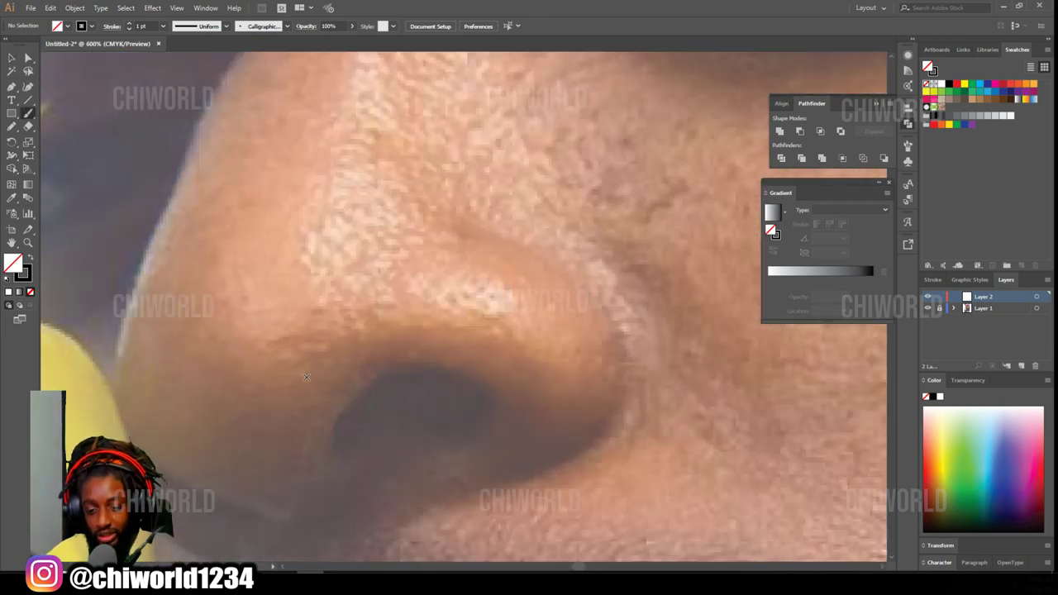
mouse_move(330, 441)
left_mouse_down()
mouse_move(386, 379)
mouse_move(429, 371)
mouse_move(472, 384)
mouse_move(471, 424)
left_mouse_up()
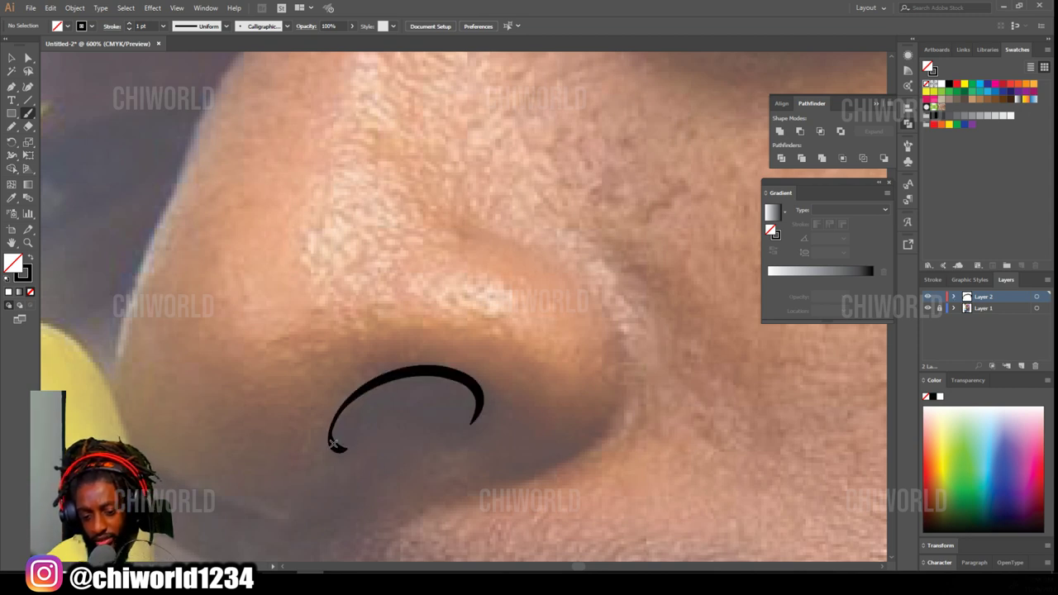
mouse_move(334, 434)
left_mouse_down()
mouse_move(362, 417)
mouse_move(440, 420)
mouse_move(473, 381)
left_mouse_up()
Trace the rest of the nose: the nostril wing, the far nostril and the profile line up to the bridge.
key("ctrl+minus")
key("ctrl+minus")
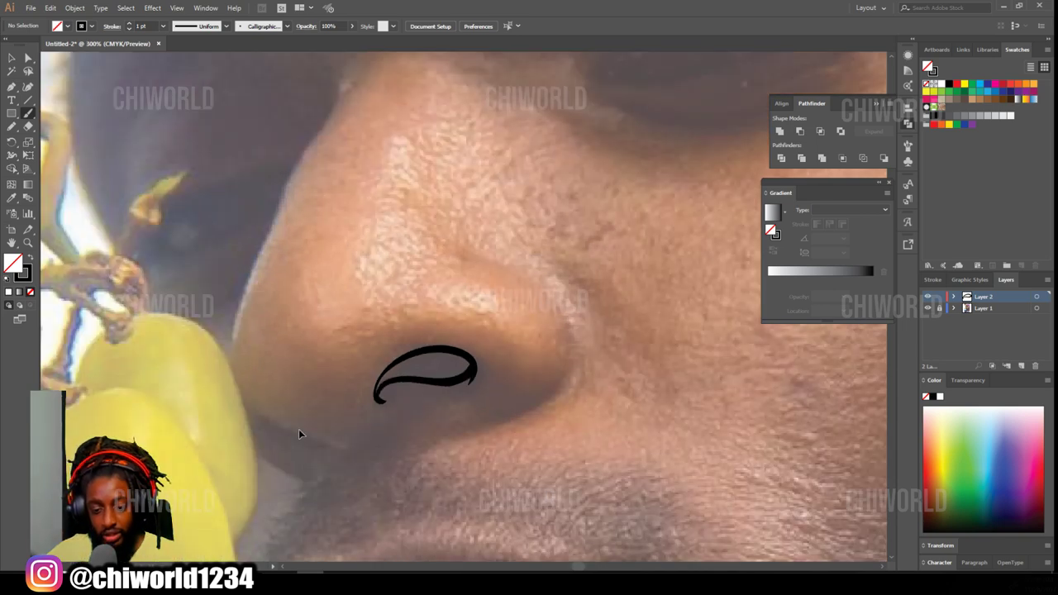
scroll(299, 429, "up", 3)
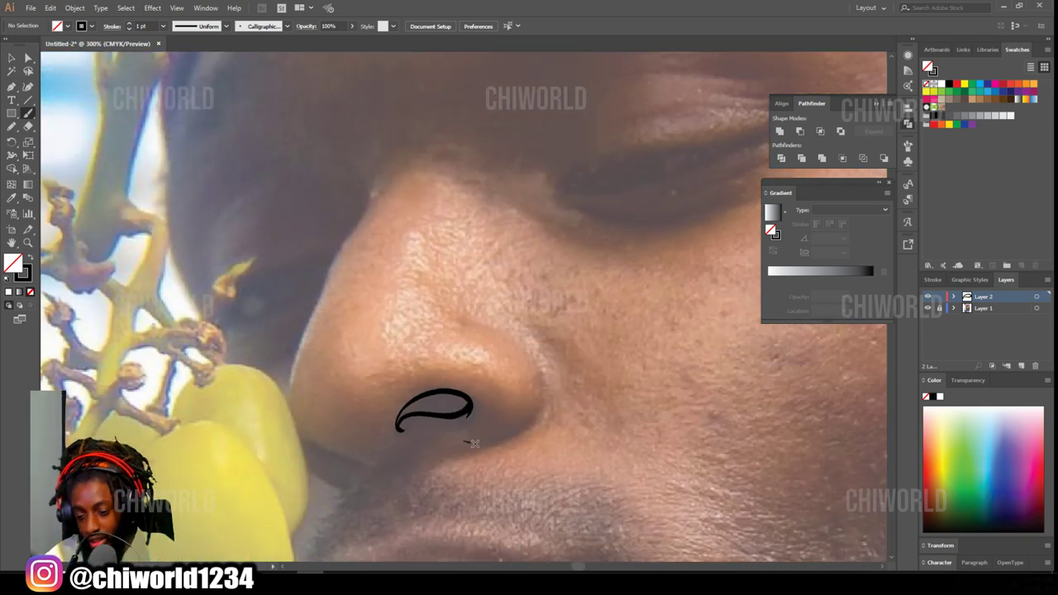
mouse_move(473, 443)
left_mouse_down()
mouse_move(532, 419)
mouse_move(541, 390)
mouse_move(484, 325)
left_mouse_up()
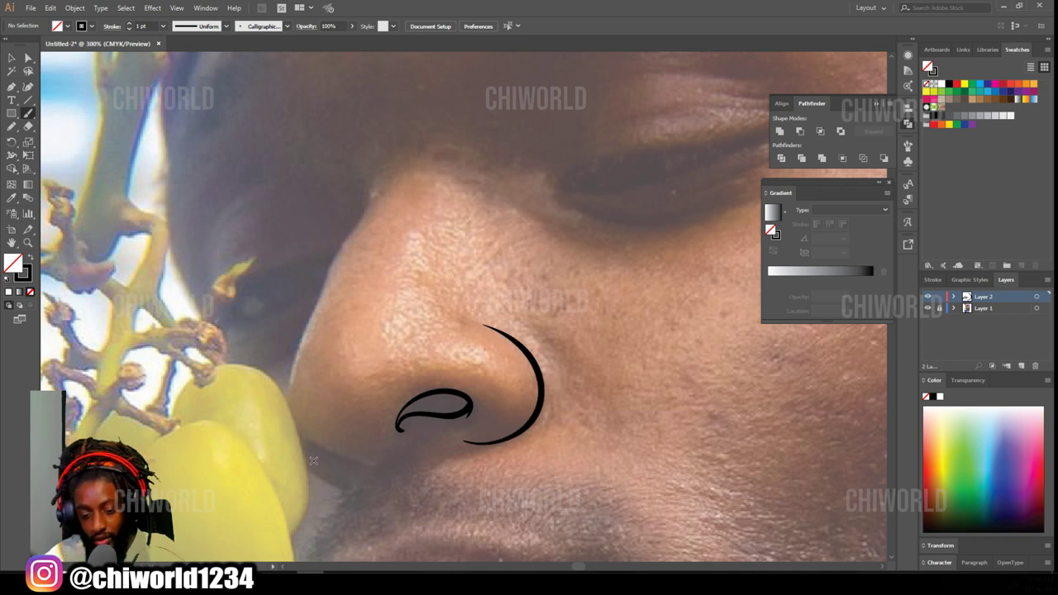
left_click_drag(386, 464, 299, 434)
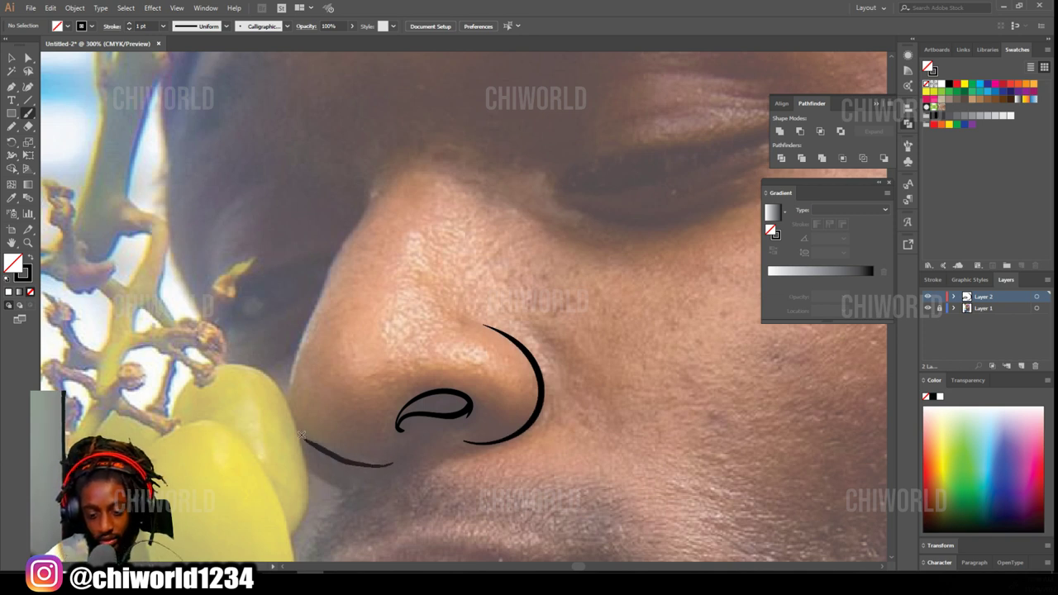
left_click_drag(361, 464, 311, 446)
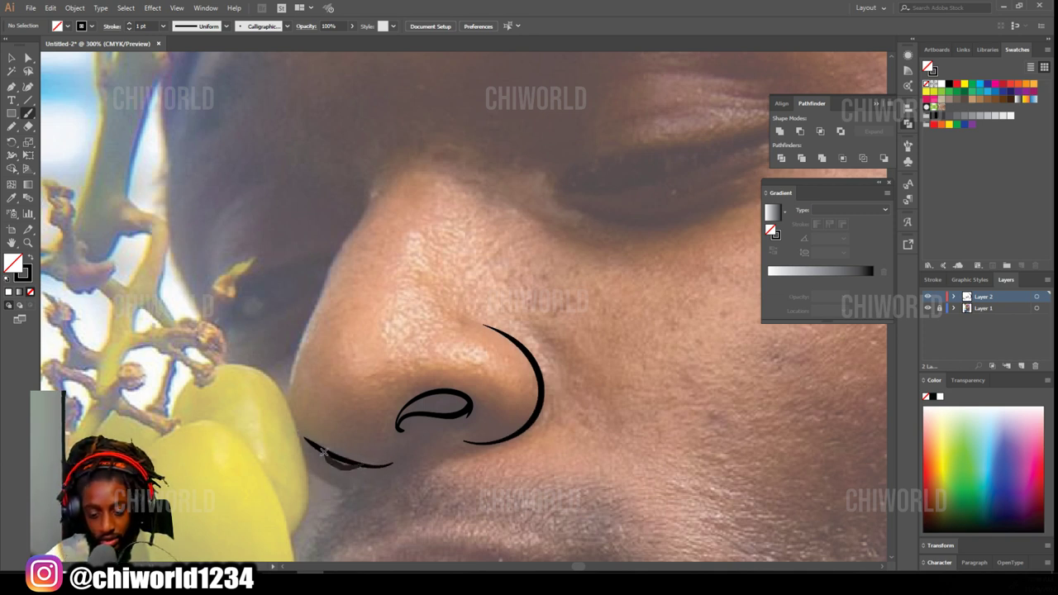
mouse_move(360, 487)
left_mouse_down()
mouse_move(316, 481)
mouse_move(281, 410)
mouse_move(295, 353)
mouse_move(373, 183)
left_mouse_up()
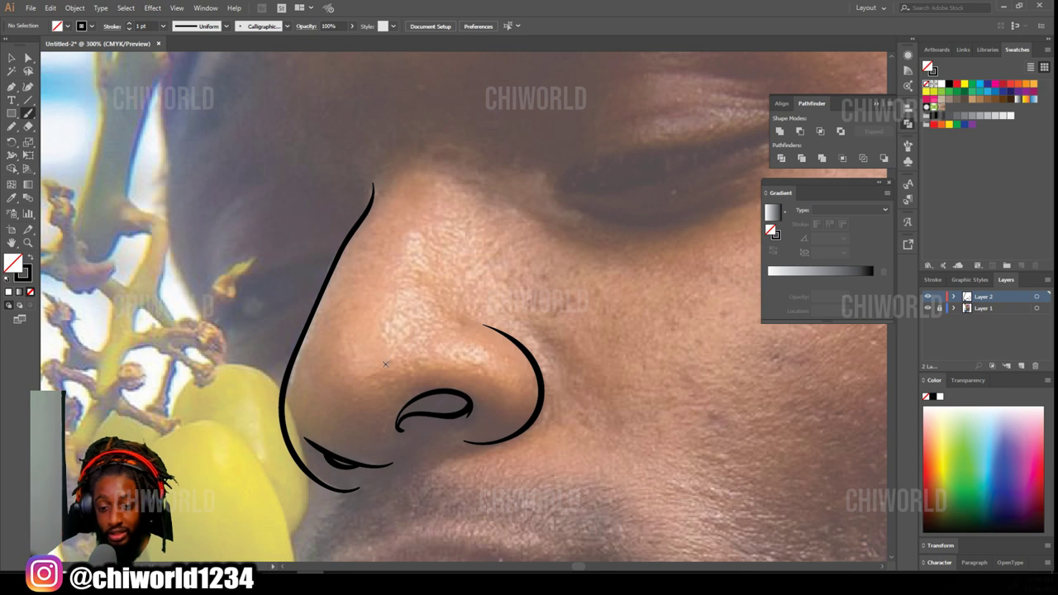
Trace the far side of the face from the chin up past the cheek to the brow, crossing over the grapes.
scroll(386, 363, "down", 5)
scroll(475, 349, "up", 3)
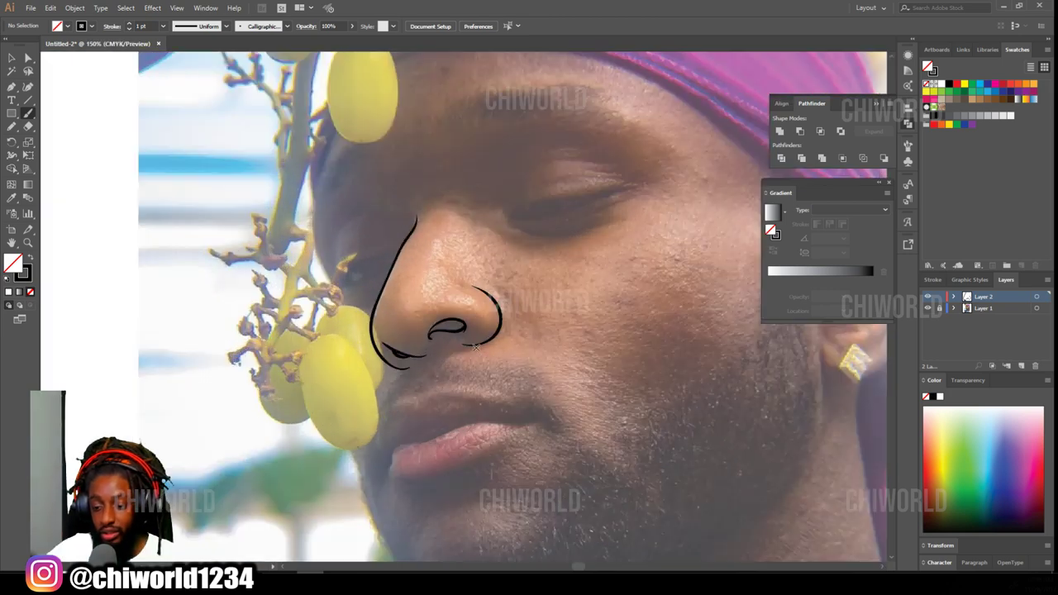
scroll(475, 348, "down", 3)
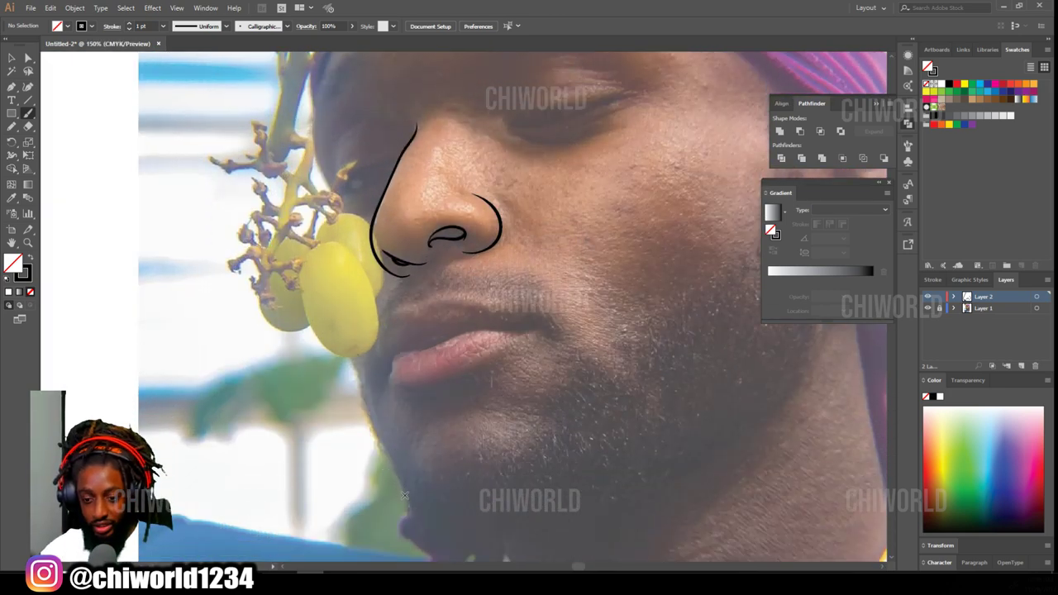
left_click_drag(405, 497, 361, 386)
mouse_move(349, 342)
left_mouse_down()
mouse_move(329, 260)
mouse_move(335, 198)
mouse_move(314, 111)
left_mouse_up()
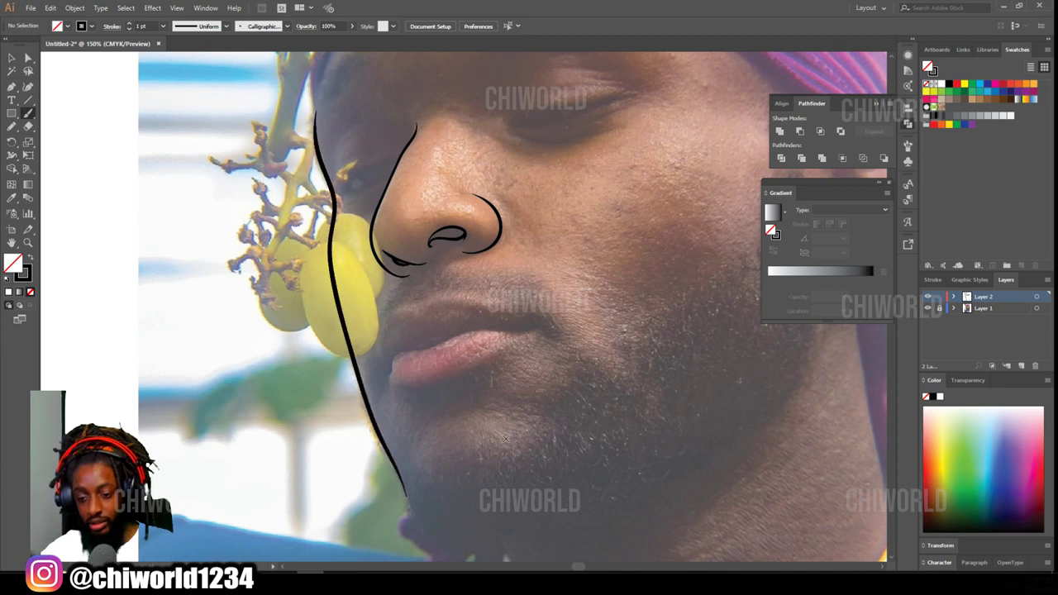
Try to trace the outer outline of the ear beyond the photo's cropped edge.
key("ctrl+minus")
key("ctrl+minus")
scroll(542, 424, "up", 1)
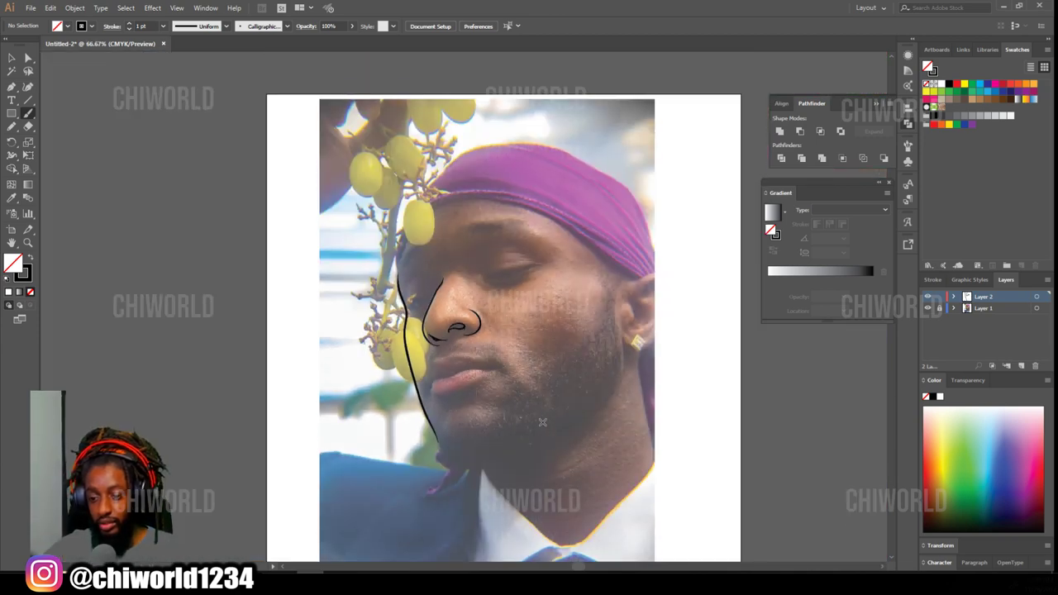
key("ctrl+equal")
key("ctrl+equal")
scroll(543, 422, "up", 1)
scroll(542, 422, "right", 8)
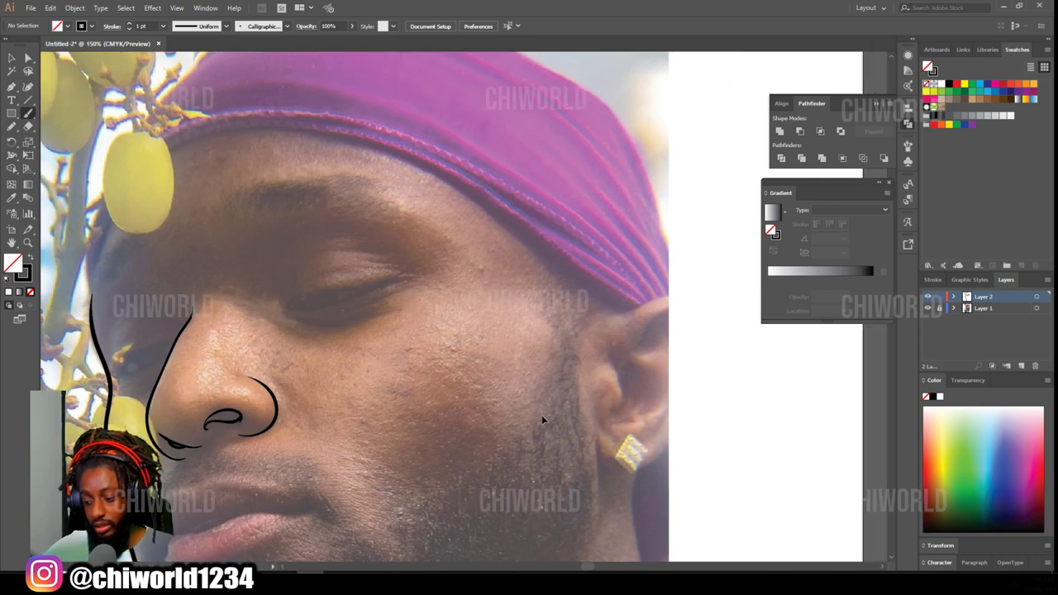
scroll(542, 406, "up", 1)
scroll(543, 405, "down", 3)
scroll(543, 405, "right", 2)
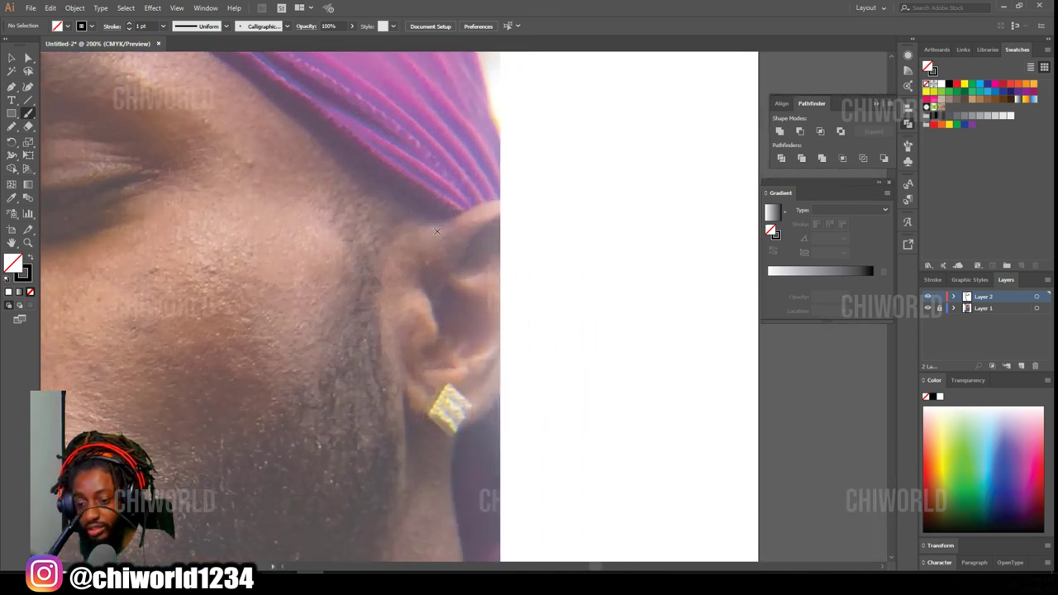
mouse_move(428, 221)
left_mouse_down()
mouse_move(493, 198)
mouse_move(531, 202)
mouse_move(557, 253)
mouse_move(540, 356)
mouse_move(471, 425)
left_mouse_up()
key("ctrl+minus")
key("ctrl+minus")
key("ctrl+minus")
key("ctrl+plus")
key("ctrl+plus")
key("ctrl+plus")
key("ctrl+z")
Draw the ear's outer outline past the photo's edge down to the earring, and trace the folds inside the ear.
mouse_move(413, 220)
left_mouse_down()
mouse_move(513, 198)
mouse_move(560, 267)
mouse_move(522, 373)
mouse_move(459, 424)
left_mouse_up()
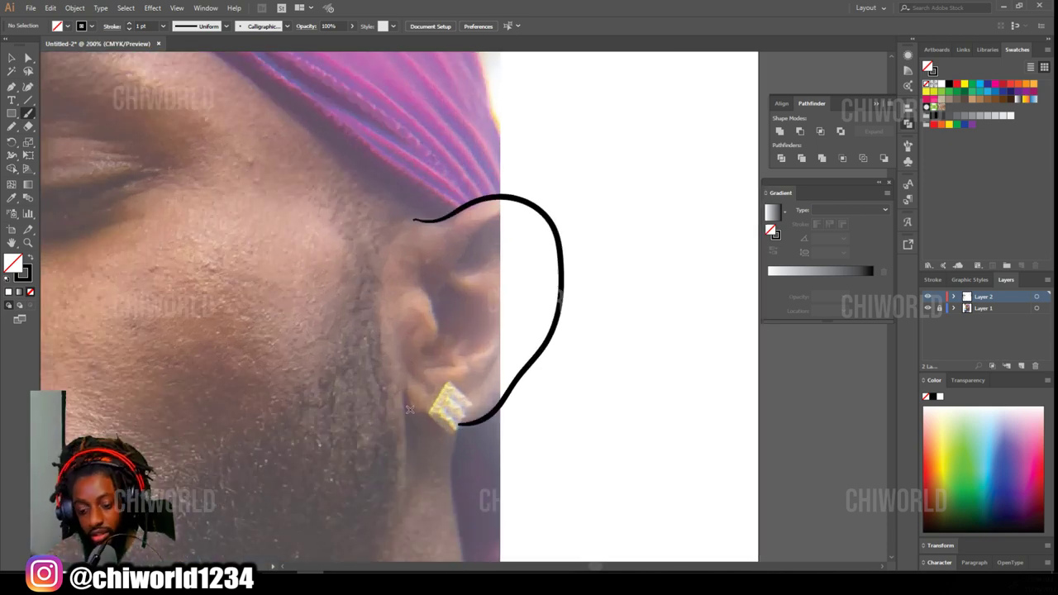
mouse_move(432, 279)
left_mouse_down()
mouse_move(511, 219)
mouse_move(550, 255)
mouse_move(529, 335)
left_mouse_up()
mouse_move(461, 351)
left_mouse_down()
mouse_move(490, 324)
mouse_move(466, 298)
left_mouse_up()
left_click_drag(468, 246, 479, 272)
mouse_move(504, 220)
left_mouse_down()
mouse_move(533, 314)
mouse_move(481, 374)
mouse_move(424, 362)
mouse_move(430, 286)
left_mouse_up()
key("ctrl+z")
mouse_move(421, 354)
left_mouse_down()
mouse_move(429, 291)
mouse_move(420, 281)
left_mouse_up()
Hide the photo layer briefly to check the line art on its own, and show it again.
key("ctrl+minus")
key("ctrl+minus")
key("ctrl+minus")
key("ctrl+minus")
left_click(927, 308)
left_click(927, 308)
Trace the near closed eye with two tapering strokes for the lid line, from the inner corner to the outer corner.
key("ctrl+equal")
key("ctrl+equal")
key("ctrl+equal")
key("ctrl+equal")
scroll(553, 392, "left", 4)
scroll(550, 395, "up", 3)
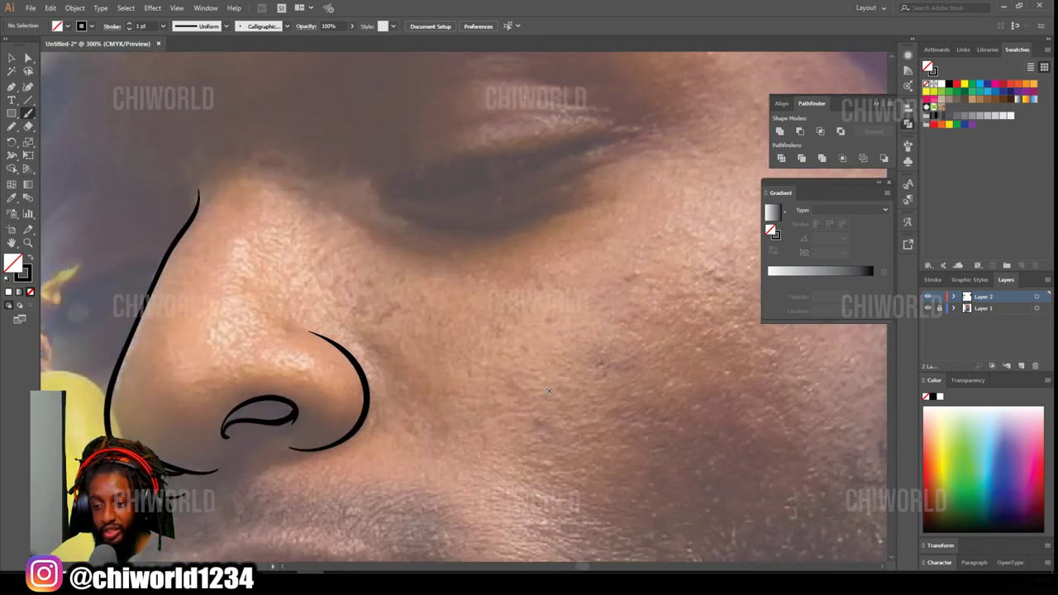
scroll(550, 395, "up", 1)
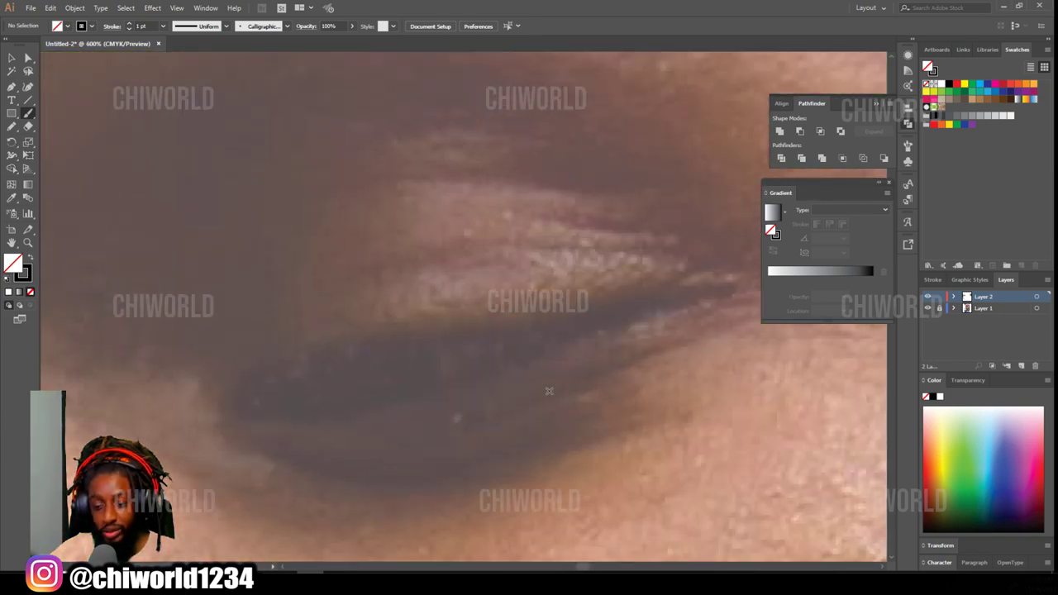
scroll(550, 386, "down", 1)
scroll(550, 386, "right", 1)
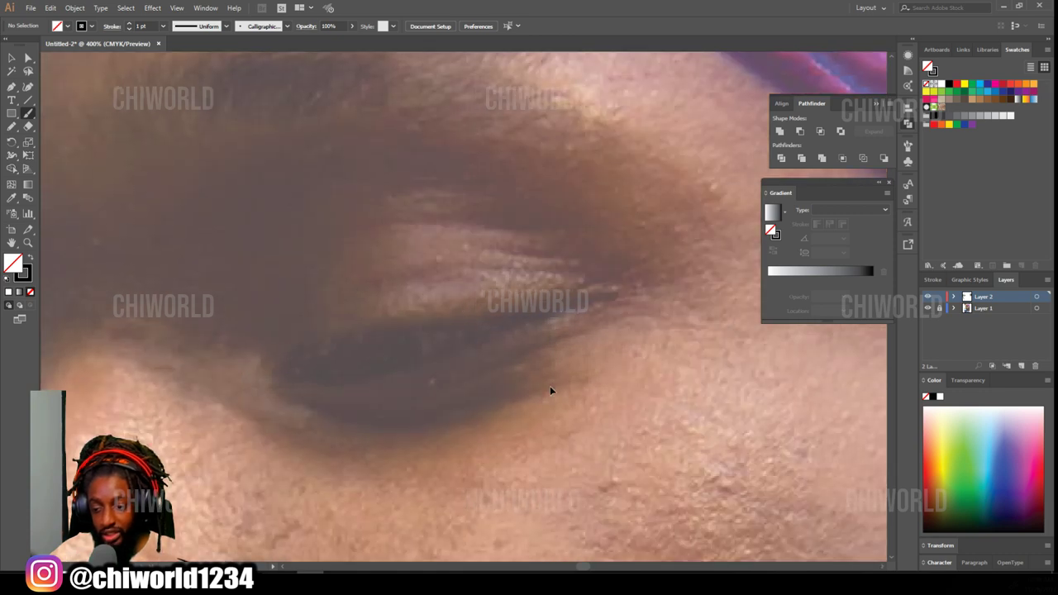
scroll(550, 386, "up", 1)
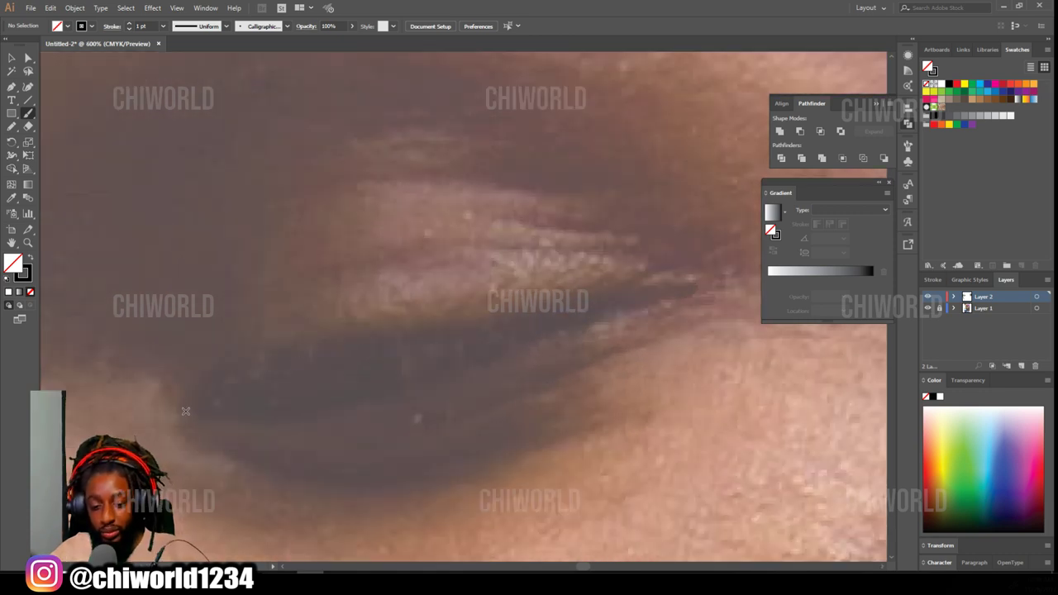
mouse_move(187, 408)
left_mouse_down()
mouse_move(225, 378)
mouse_move(539, 301)
mouse_move(685, 295)
left_mouse_up()
mouse_move(187, 405)
left_mouse_down()
mouse_move(339, 390)
mouse_move(573, 306)
mouse_move(671, 295)
left_mouse_up()
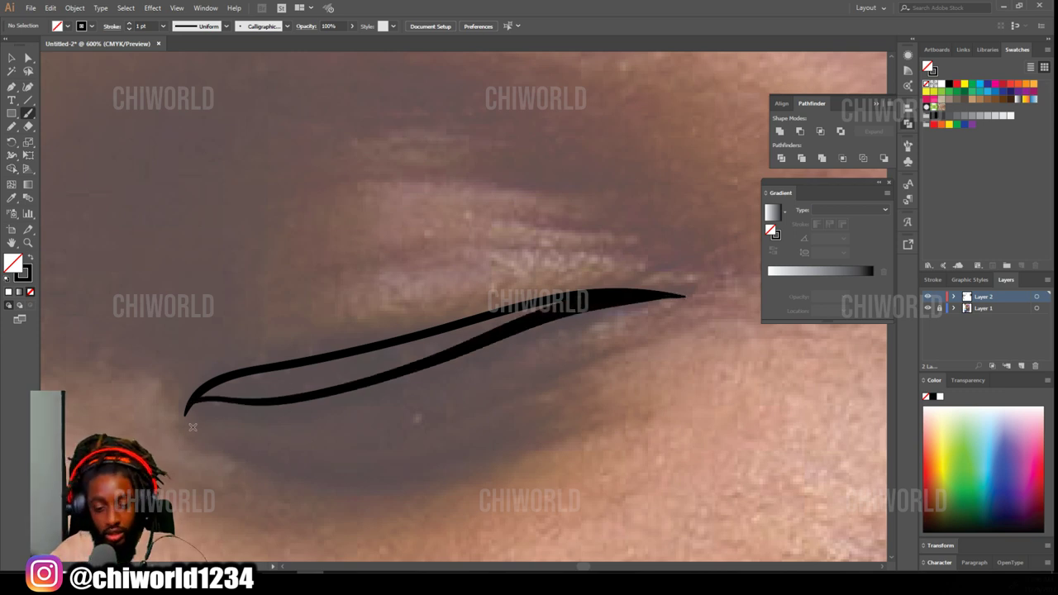
Add thin crease strokes below the near eye, beside its inner corner and along the fold of the upper lid.
mouse_move(223, 437)
left_mouse_down()
mouse_move(338, 448)
mouse_move(461, 417)
left_mouse_up()
left_click_drag(467, 419, 538, 383)
mouse_move(177, 431)
left_mouse_down()
mouse_move(277, 481)
mouse_move(362, 480)
left_mouse_up()
scroll(371, 447, "up", 2)
left_click_drag(218, 261, 259, 242)
left_click_drag(250, 256, 533, 246)
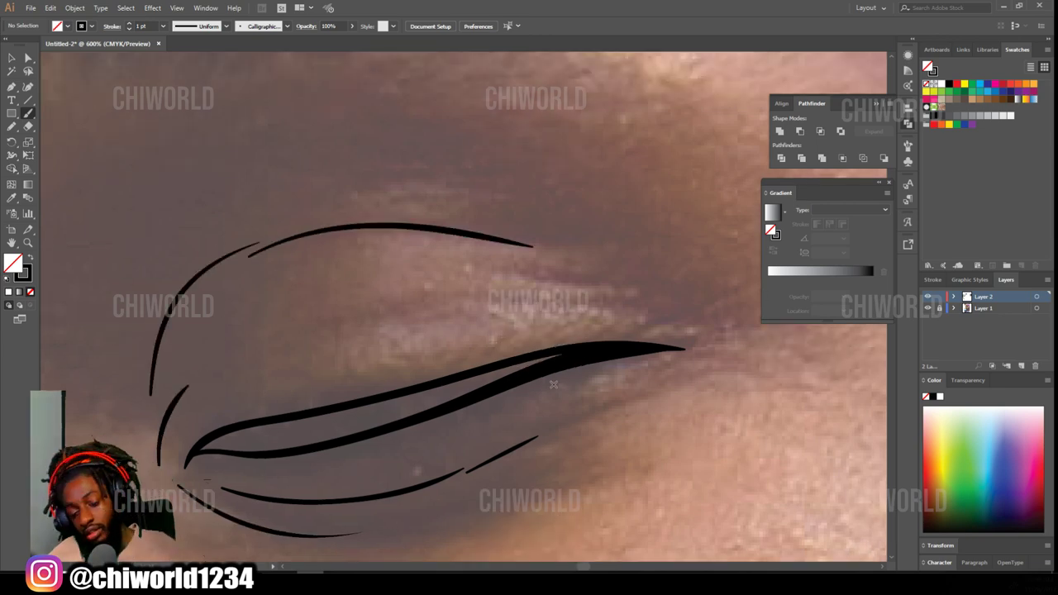
Trace the far eye between the face edge and nose bridge, with its lid lines, lower crease and upper lid folds.
key("ctrl+minus")
key("ctrl+minus")
key("ctrl+minus")
key("ctrl+minus")
key("ctrl+minus")
key("ctrl+equal")
key("ctrl+equal")
key("ctrl+equal")
key("ctrl+equal")
left_click_drag(306, 469, 477, 367)
mouse_move(321, 455)
left_mouse_down()
mouse_move(446, 374)
mouse_move(340, 451)
mouse_move(462, 400)
left_mouse_up()
left_click_drag(348, 497, 443, 445)
left_click_drag(302, 371, 369, 291)
left_click_drag(333, 298, 421, 268)
scroll(557, 414, "down", 5)
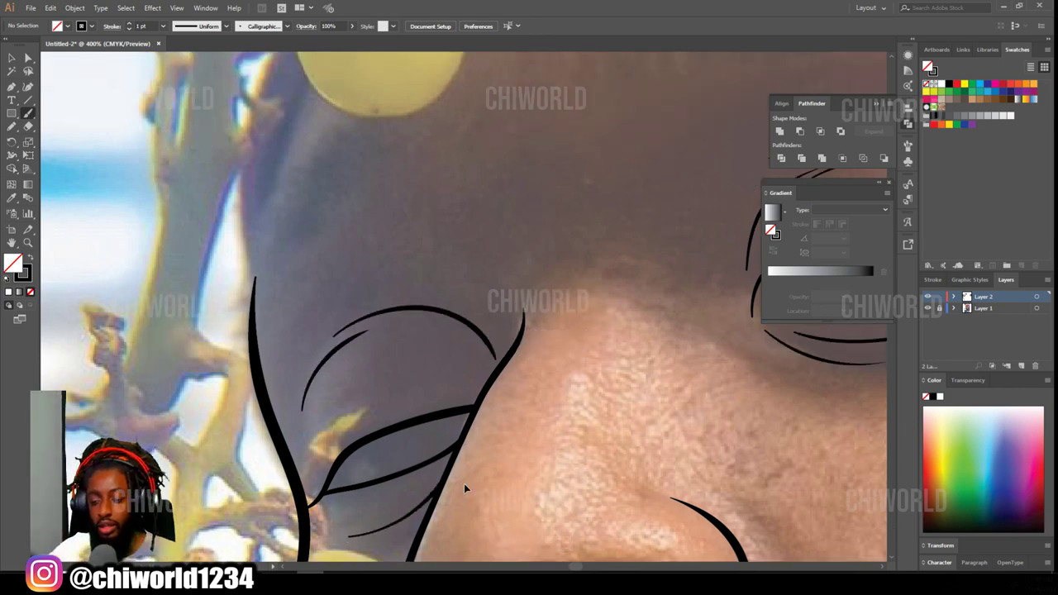
Hide the photo layer briefly to check the traced eyes, and show it again.
key("ctrl+minus")
left_click(927, 308)
left_click(927, 309)
Trace the jawline from below the ear to the chin, leaving a small gap between its two strokes.
key("ctrl+equal")
key("ctrl+equal")
key("ctrl+equal")
left_click_drag(855, 508, 749, 305)
mouse_move(634, 221)
left_mouse_down()
mouse_move(634, 311)
mouse_move(616, 347)
left_mouse_up()
scroll(615, 347, "down", 2)
mouse_move(206, 372)
left_mouse_down()
mouse_move(219, 423)
mouse_move(257, 462)
mouse_move(400, 440)
mouse_move(539, 363)
mouse_move(590, 308)
left_mouse_up()
scroll(522, 334, "down", 2)
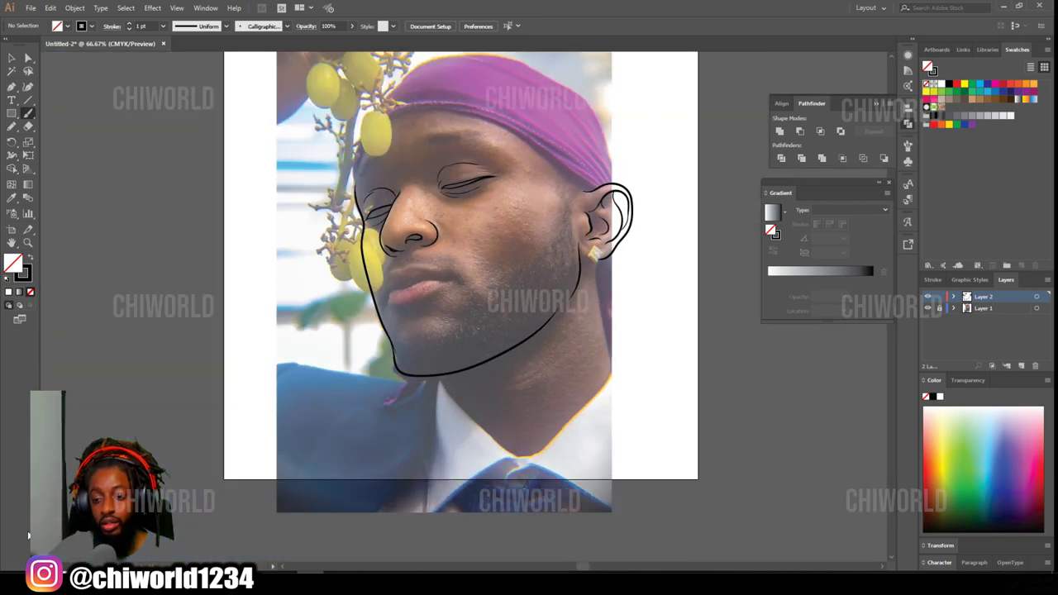
Trace the forehead along the headwrap's lower edge to the ear, and check the line art with the photo hidden.
scroll(546, 322, "up", 3)
scroll(529, 317, "up", 1)
mouse_move(249, 369)
left_mouse_down()
mouse_move(249, 321)
mouse_move(286, 266)
mouse_move(367, 237)
mouse_move(473, 264)
mouse_move(615, 357)
left_mouse_up()
key("ctrl+minus")
key("ctrl+minus")
left_click(927, 308)
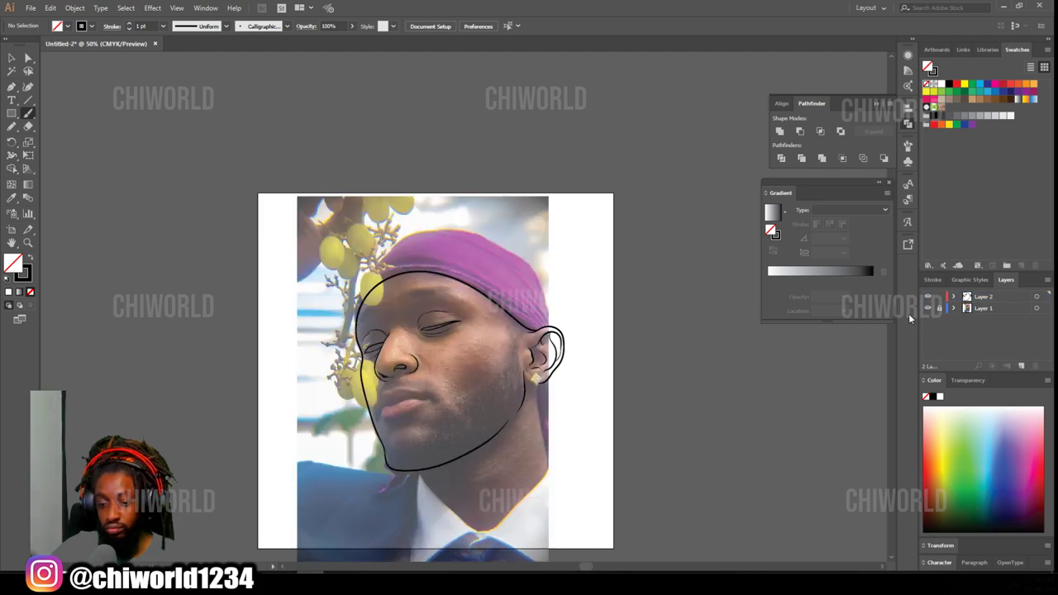
left_click(928, 308)
Trace the wavy line between the lips and thicken its middle with a second short curve above it.
key("ctrl+plus")
key("ctrl+plus")
key("ctrl+plus")
scroll(578, 347, "left", 3)
scroll(578, 347, "down", 3)
key("ctrl+plus")
key("ctrl+plus")
scroll(578, 344, "right", 2)
scroll(581, 339, "down", 3)
scroll(581, 339, "down", 5)
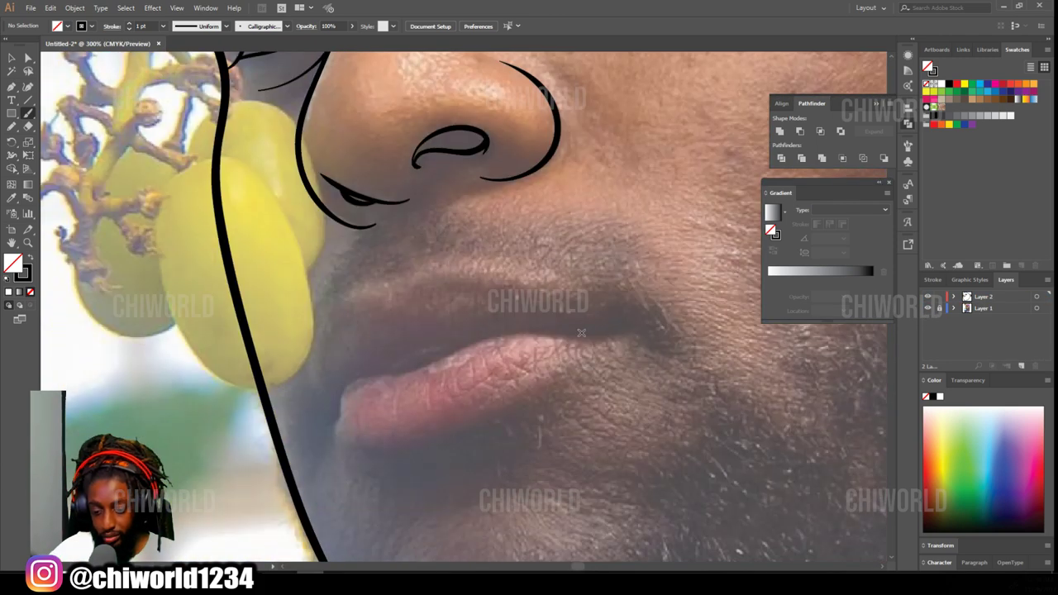
key("ctrl+plus")
scroll(252, 452, "up", 1)
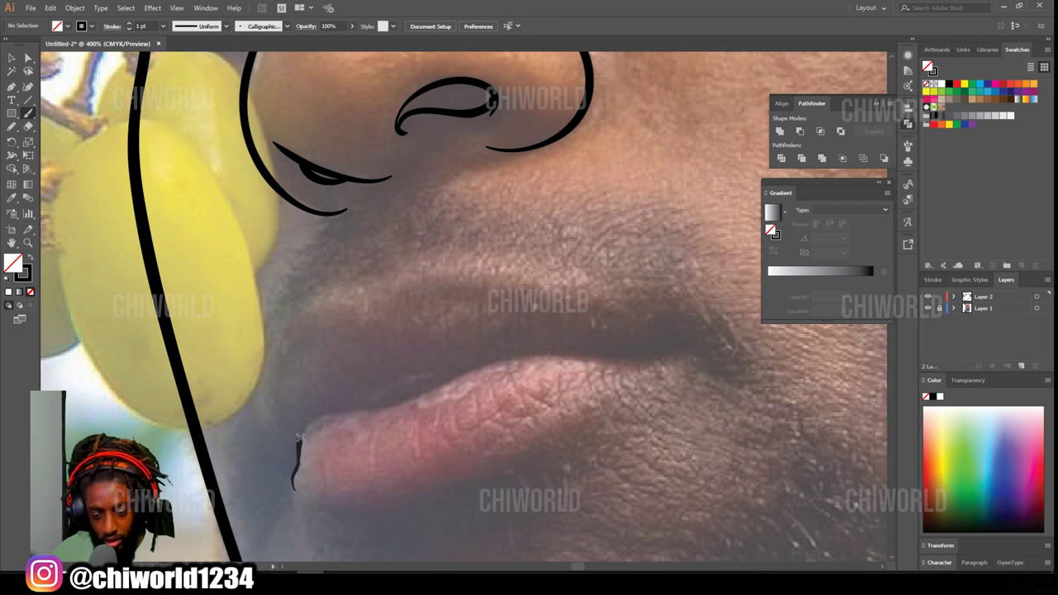
mouse_move(357, 407)
left_mouse_down()
mouse_move(489, 361)
mouse_move(592, 353)
left_mouse_up()
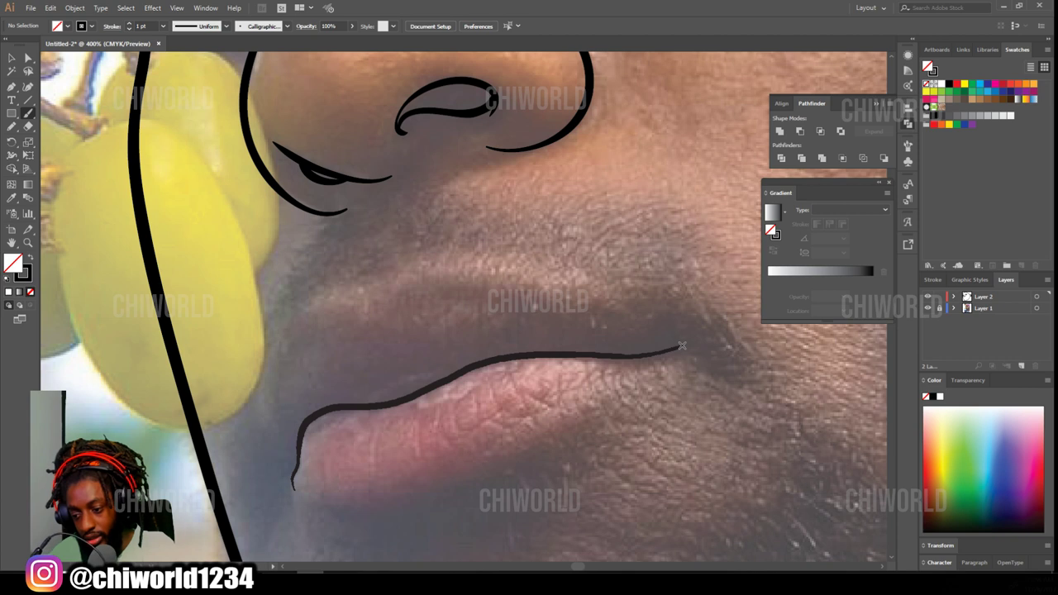
left_click_drag(681, 345, 686, 344)
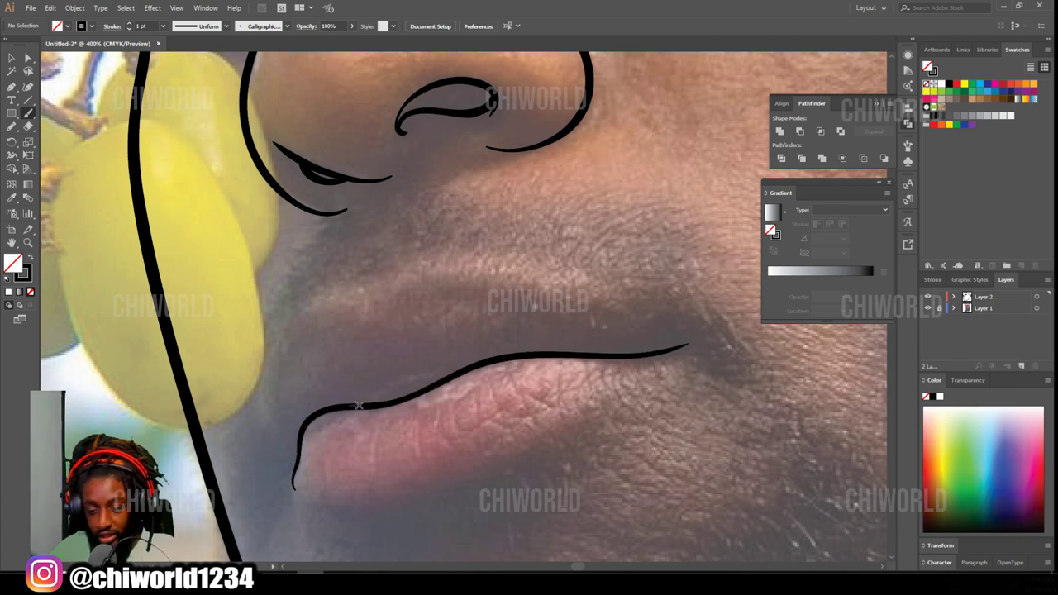
left_click_drag(496, 357, 494, 357)
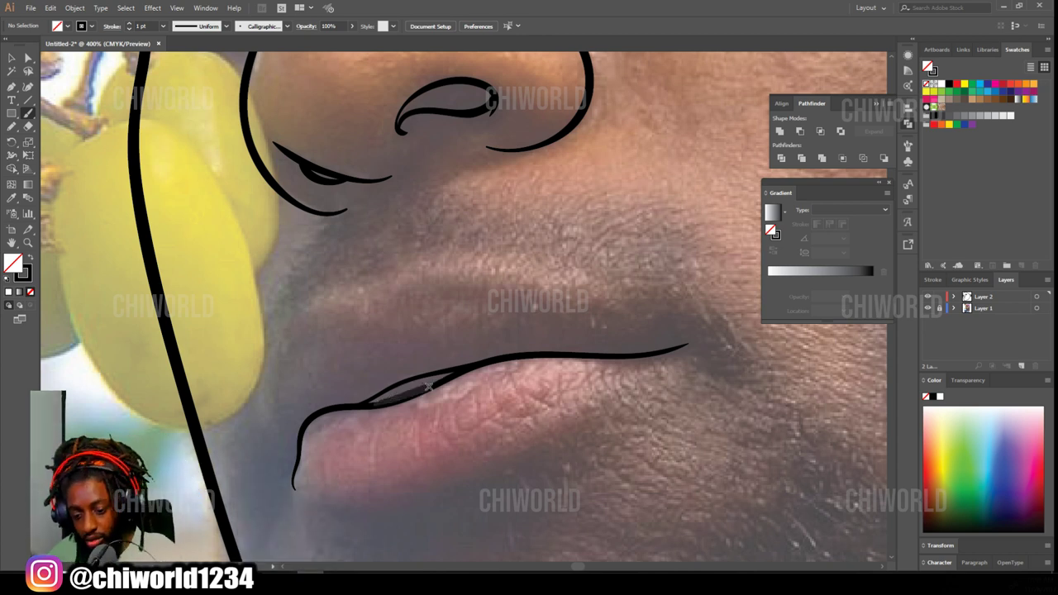
Trace the outer contours of the upper and lower lips from one mouth corner to the other.
mouse_move(294, 486)
left_mouse_down()
mouse_move(279, 345)
mouse_move(361, 296)
mouse_move(468, 270)
mouse_move(709, 344)
left_mouse_up()
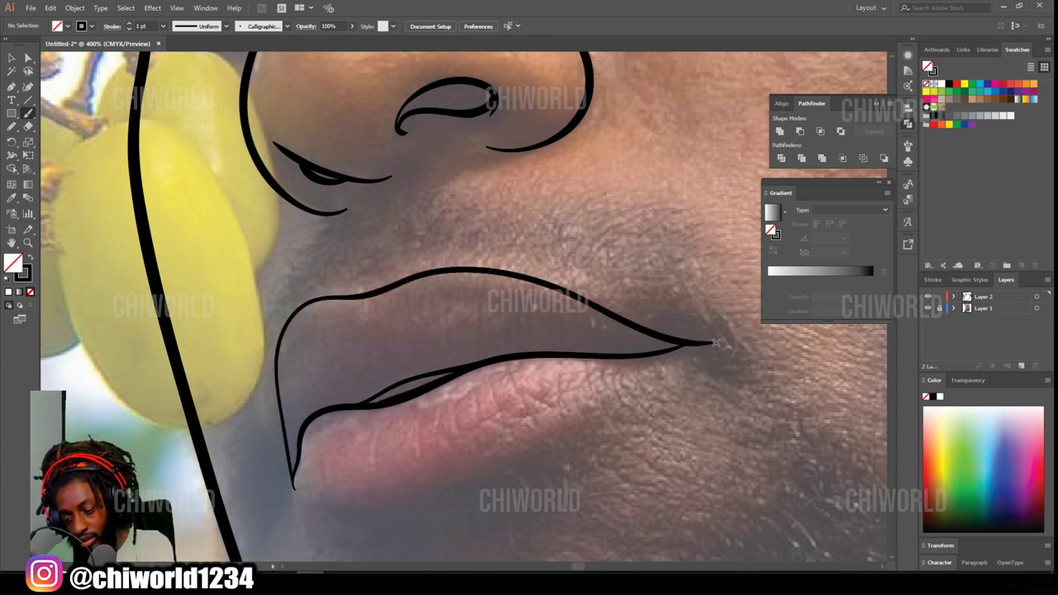
mouse_move(294, 484)
left_mouse_down()
mouse_move(319, 501)
mouse_move(453, 488)
mouse_move(680, 352)
mouse_move(713, 343)
left_mouse_up()
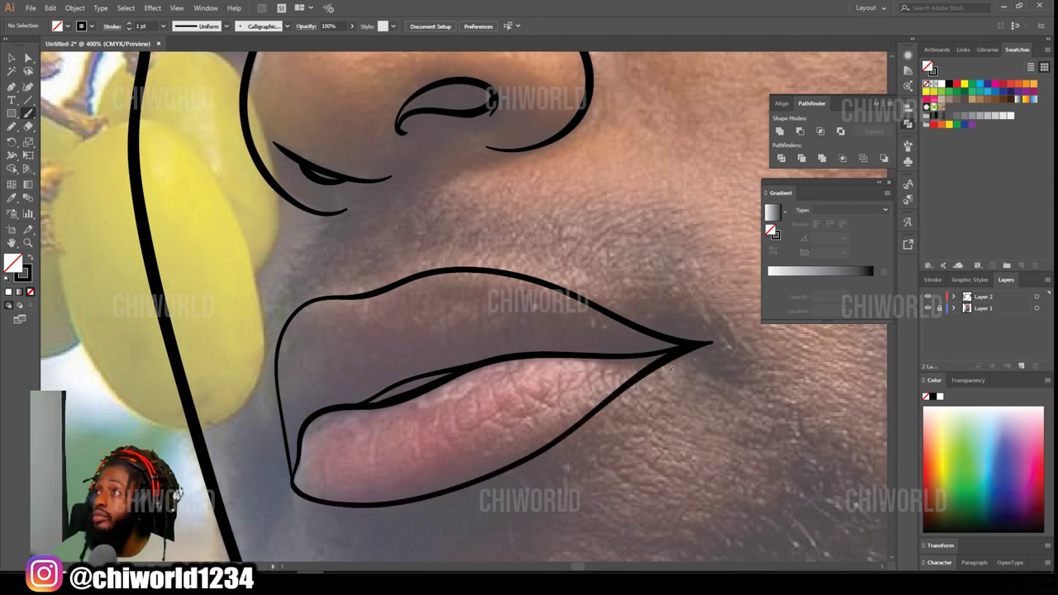
key("ctrl+minus")
key("ctrl+minus")
key("ctrl+minus")
key("ctrl+minus")
Draw the crease below the lower lip and a short stroke beside it, and check the line art without the photo.
key("ctrl+plus")
key("ctrl+plus")
mouse_move(415, 427)
left_mouse_down()
mouse_move(480, 399)
mouse_move(527, 405)
left_mouse_up()
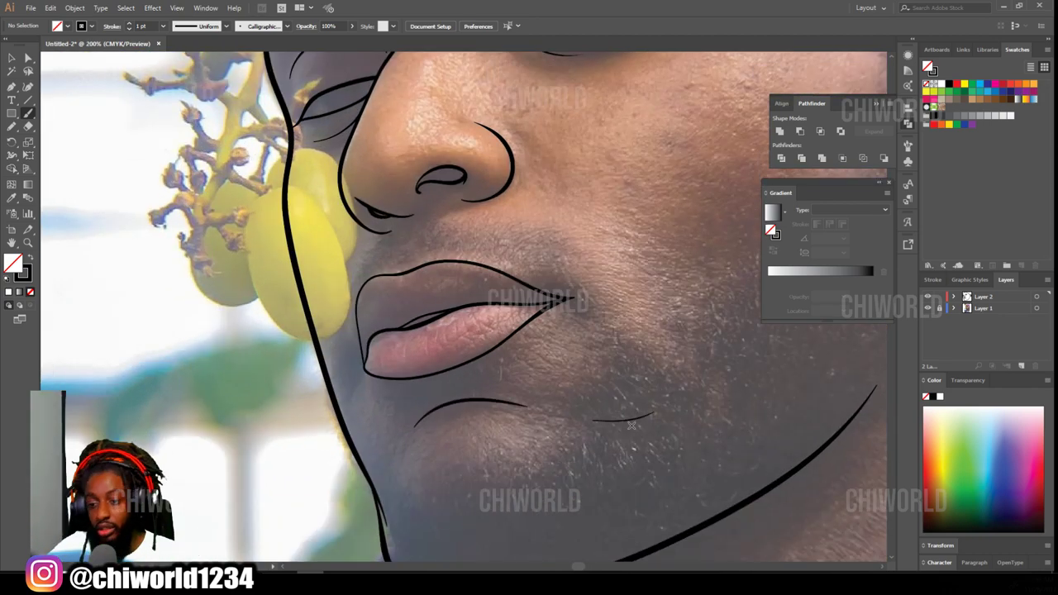
scroll(609, 421, "down", 4)
left_click(927, 307)
left_click(927, 307)
Trace the front of the earlobe and the diamond-shaped earring.
scroll(680, 330, "up", 3)
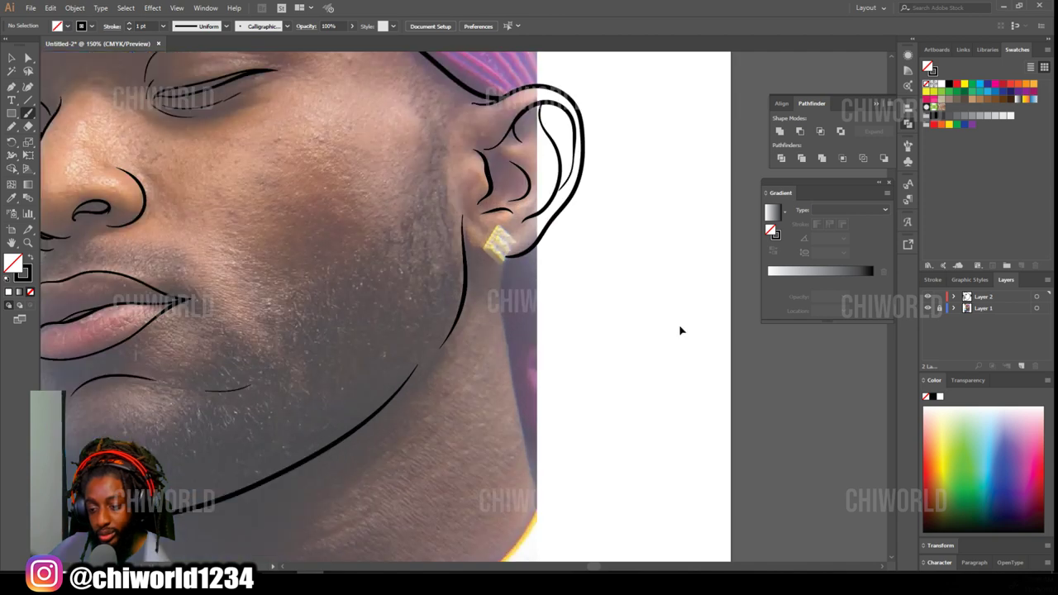
scroll(680, 331, "up", 6)
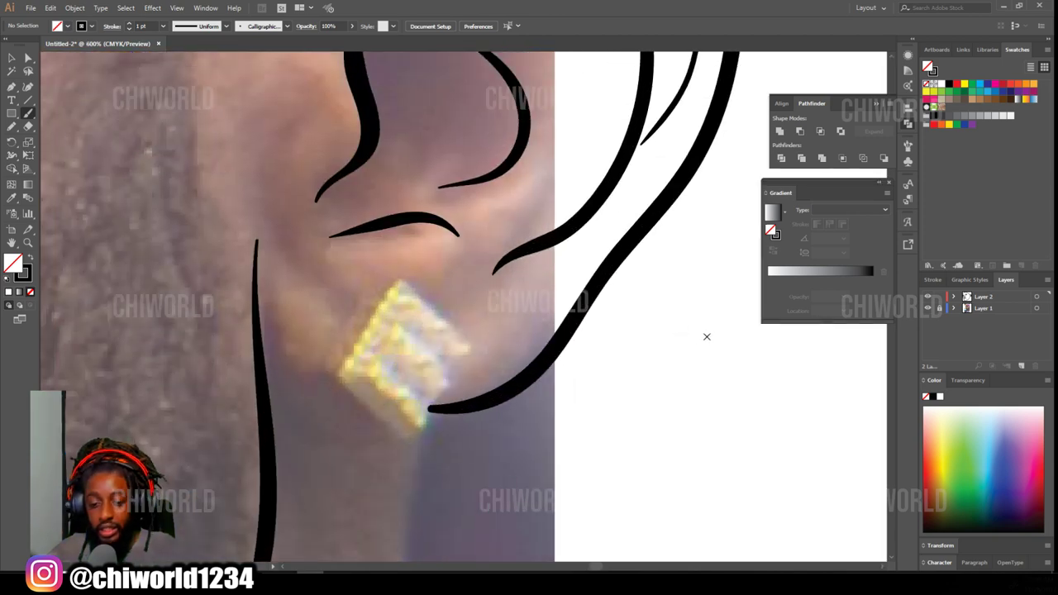
mouse_move(275, 338)
left_mouse_down()
mouse_move(319, 402)
mouse_move(382, 419)
mouse_move(463, 354)
mouse_move(407, 286)
mouse_move(352, 335)
mouse_move(332, 374)
mouse_move(369, 409)
mouse_move(424, 425)
mouse_move(387, 317)
mouse_move(406, 295)
left_mouse_up()
key("ctrl+minus")
key("ctrl+minus")
key("ctrl+minus")
key("ctrl+minus")
key("ctrl+minus")
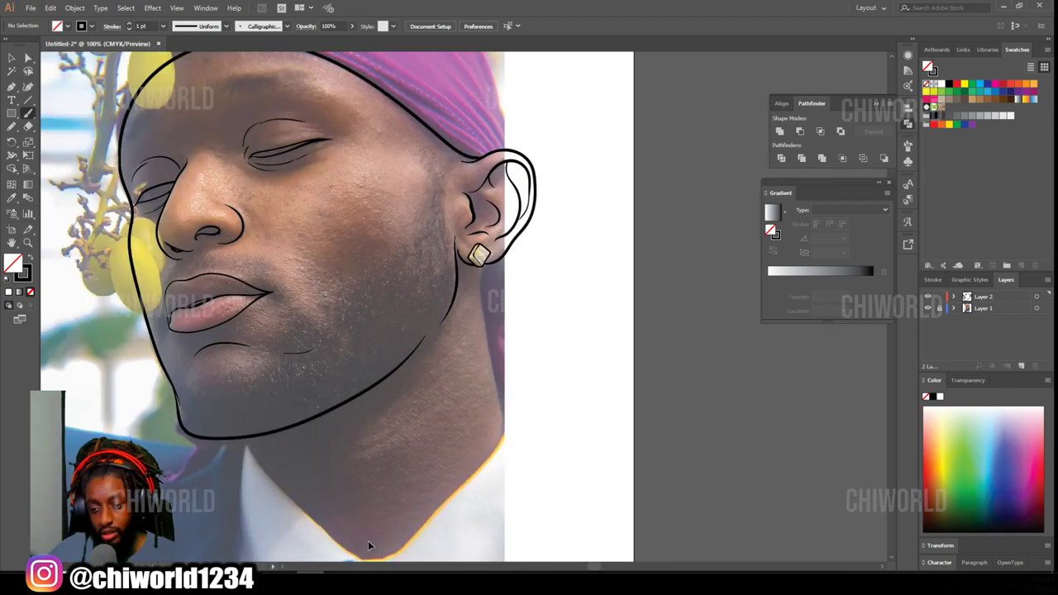
Trace the back of the neck, the neck line under the chin and the collar-side edge, and check them without the photo.
scroll(491, 314, "up", 3)
mouse_move(469, 170)
left_mouse_down()
mouse_move(494, 483)
mouse_move(513, 557)
left_mouse_up()
scroll(539, 517, "down", 3)
scroll(546, 429, "up", 2)
left_click_drag(139, 347, 241, 438)
scroll(241, 438, "down", 2)
left_click_drag(121, 295, 163, 486)
key("ctrl+minus")
key("ctrl+minus")
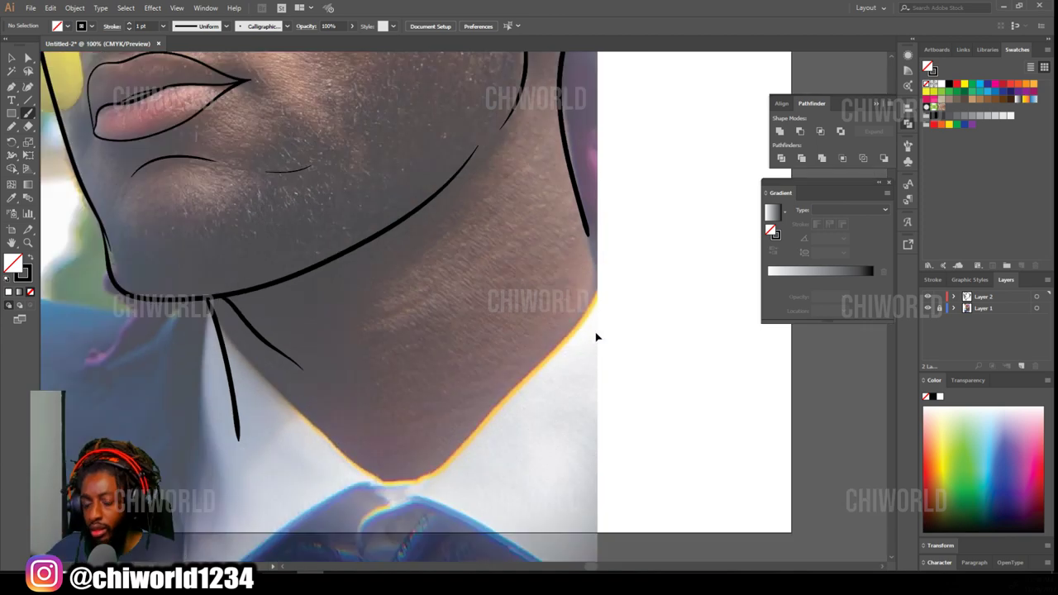
key("ctrl+minus")
left_click(927, 308)
left_click(927, 308)
Try to continue the outline from the lower end of the back-of-neck line.
key("ctrl+equal")
key("ctrl+equal")
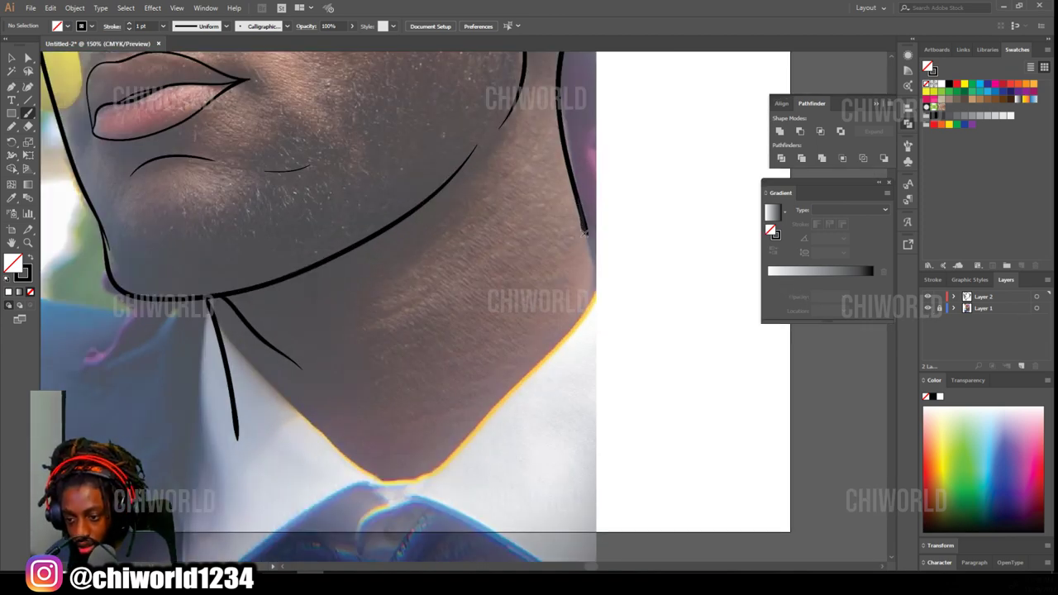
left_click_drag(596, 273, 598, 289)
key("ctrl+z")
Set the stroke to 2 pt and draw a dripping edge across the base of the neck, checking it without the photo.
left_click(163, 25)
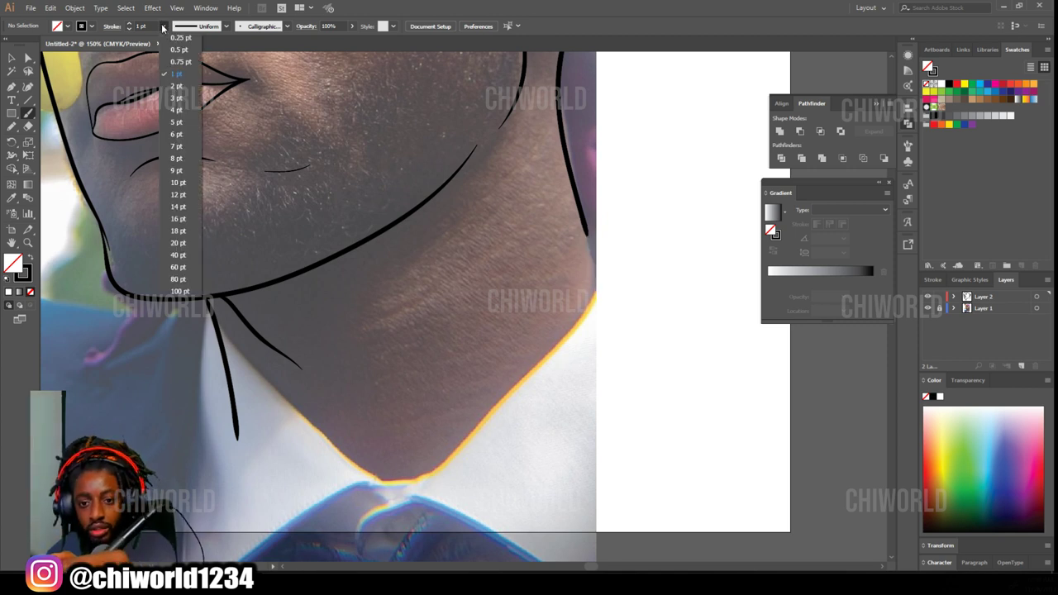
left_click(178, 86)
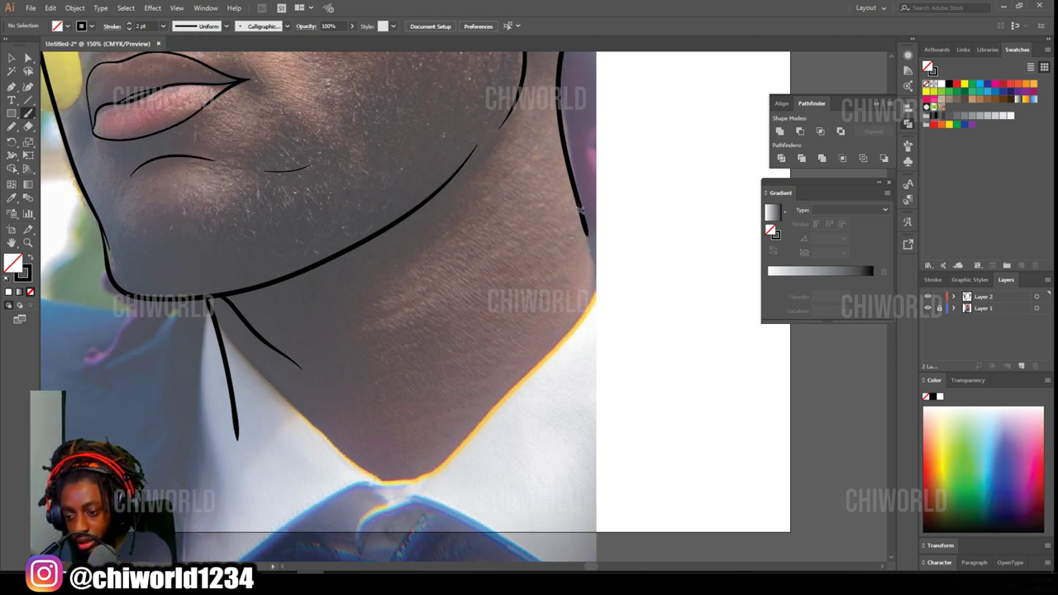
mouse_move(588, 299)
left_mouse_down()
mouse_move(555, 386)
mouse_move(555, 349)
mouse_move(535, 364)
mouse_move(465, 352)
mouse_move(439, 486)
mouse_move(432, 430)
mouse_move(368, 391)
mouse_move(329, 442)
mouse_move(255, 461)
mouse_move(246, 481)
mouse_move(236, 423)
mouse_move(251, 508)
left_mouse_up()
key("ctrl+minus")
key("ctrl+minus")
left_click(928, 308)
key("ctrl+minus")
left_click(928, 308)
Trace the headwrap's outer outline from the forehead over the top of the head to the ear.
key("ctrl+plus")
key("ctrl+plus")
scroll(680, 318, "up", 2)
key("ctrl+plus")
key("ctrl+plus")
scroll(675, 317, "up", 5)
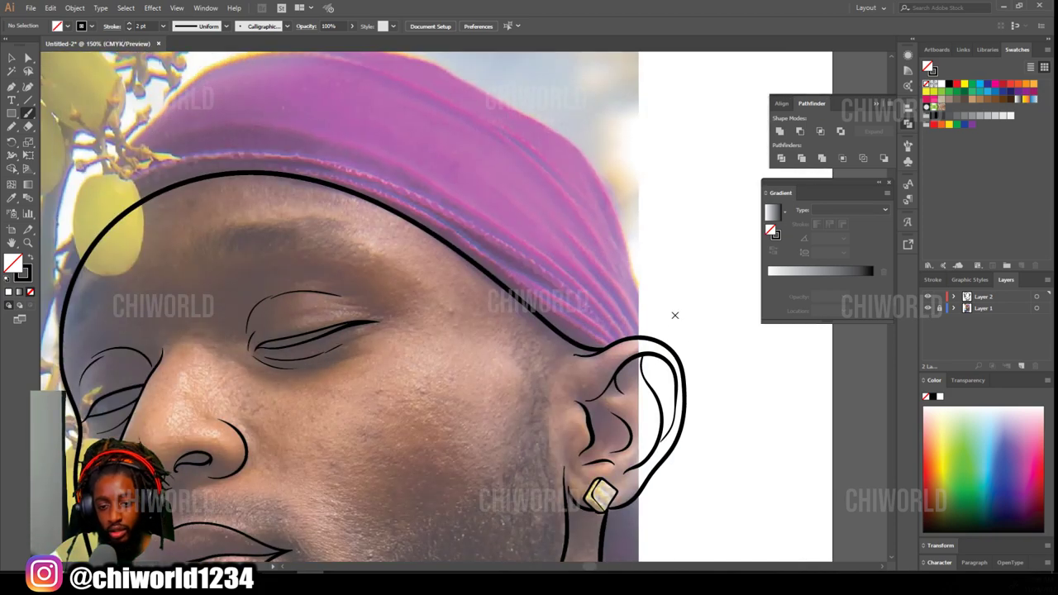
left_click_drag(675, 317, 741, 396)
mouse_move(126, 398)
left_mouse_down()
mouse_move(132, 324)
mouse_move(187, 265)
left_mouse_up()
mouse_move(138, 316)
left_mouse_down()
mouse_move(193, 210)
mouse_move(301, 141)
mouse_move(435, 137)
mouse_move(360, 127)
mouse_move(525, 152)
mouse_move(637, 227)
mouse_move(719, 421)
left_mouse_up()
key("ctrl+minus")
key("ctrl+minus")
key("ctrl+minus")
Draw the headwrap's fabric hanging behind the ear as a curve down to the back of the neck.
key("ctrl+plus")
key("ctrl+plus")
key("ctrl+plus")
mouse_move(570, 223)
left_mouse_down()
mouse_move(590, 394)
mouse_move(550, 512)
left_mouse_up()
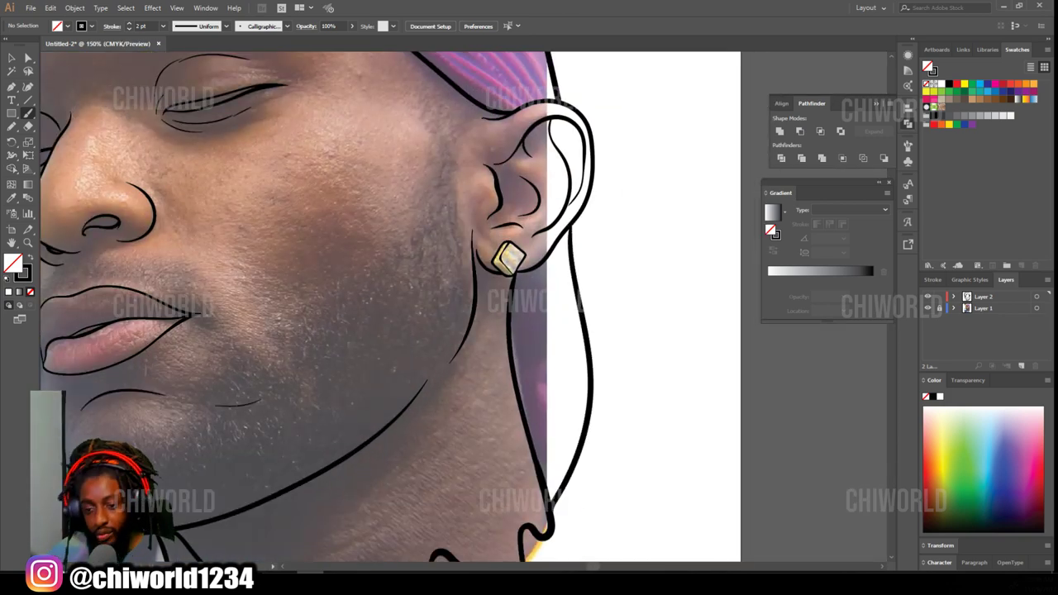
key("ctrl+minus")
key("ctrl+minus")
Try to draw the cloth's curled loose end below the chin, and check it with the photo hidden.
key("ctrl+plus")
key("ctrl+plus")
key("ctrl+plus")
mouse_move(428, 349)
left_mouse_down()
mouse_move(289, 442)
mouse_move(295, 430)
left_mouse_up()
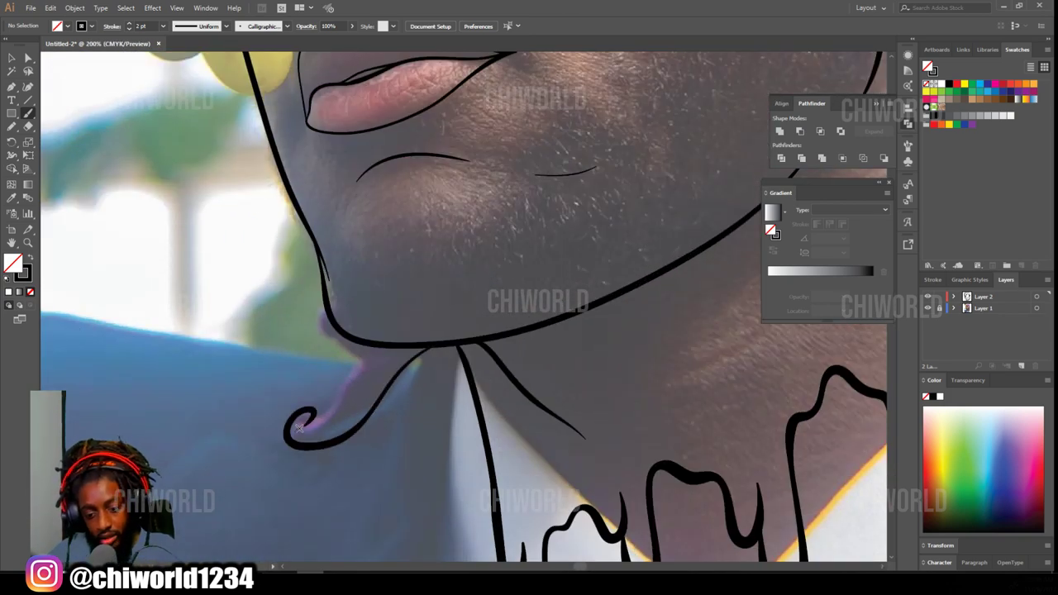
key("ctrl+minus")
key("ctrl+minus")
key("ctrl+minus")
key("ctrl+minus")
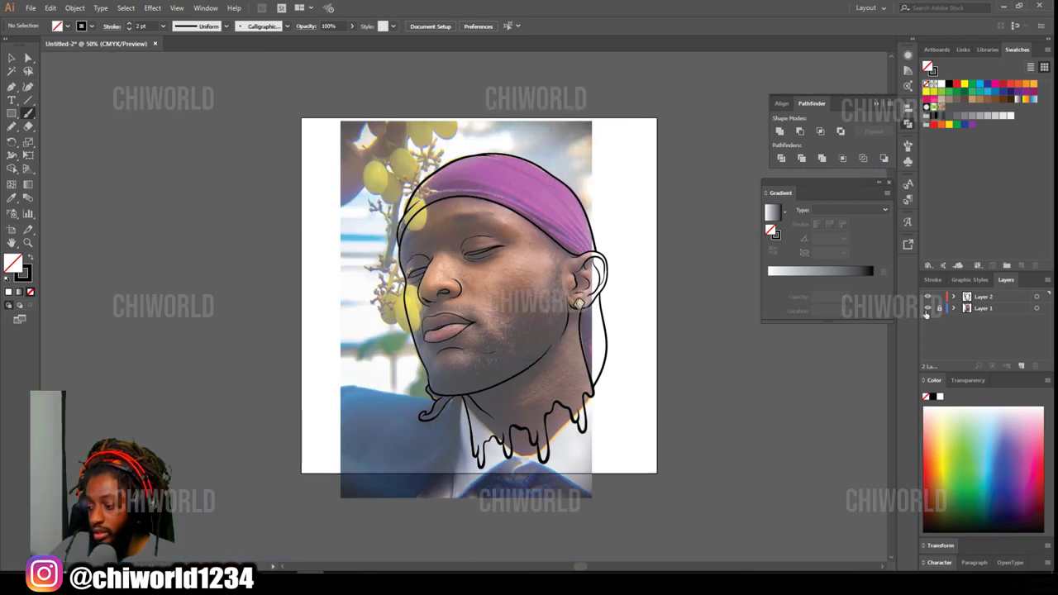
left_click(927, 308)
left_click(927, 309)
Draw the loose cloth end flaring outward from the lower part of the collar-side neck line, with a fold inside it.
key("ctrl+plus")
key("ctrl+plus")
key("ctrl+plus")
mouse_move(487, 328)
left_mouse_down()
mouse_move(363, 423)
mouse_move(431, 424)
mouse_move(492, 403)
mouse_move(490, 365)
left_mouse_up()
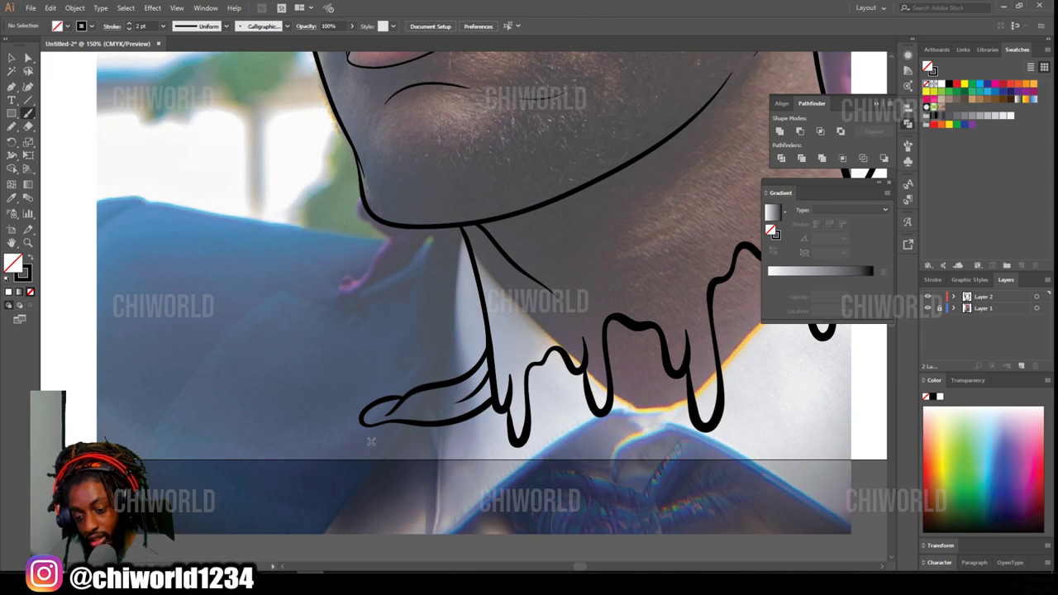
Draw long fold lines along the headwrap's front band and from the forehead across its side toward the ear.
key("ctrl+minus")
key("ctrl+minus")
key("ctrl+minus")
scroll(550, 468, "up", 5)
left_click(927, 308)
left_click(928, 309)
key("ctrl+plus")
key("ctrl+plus")
key("ctrl+plus")
left_click_drag(579, 248, 496, 364)
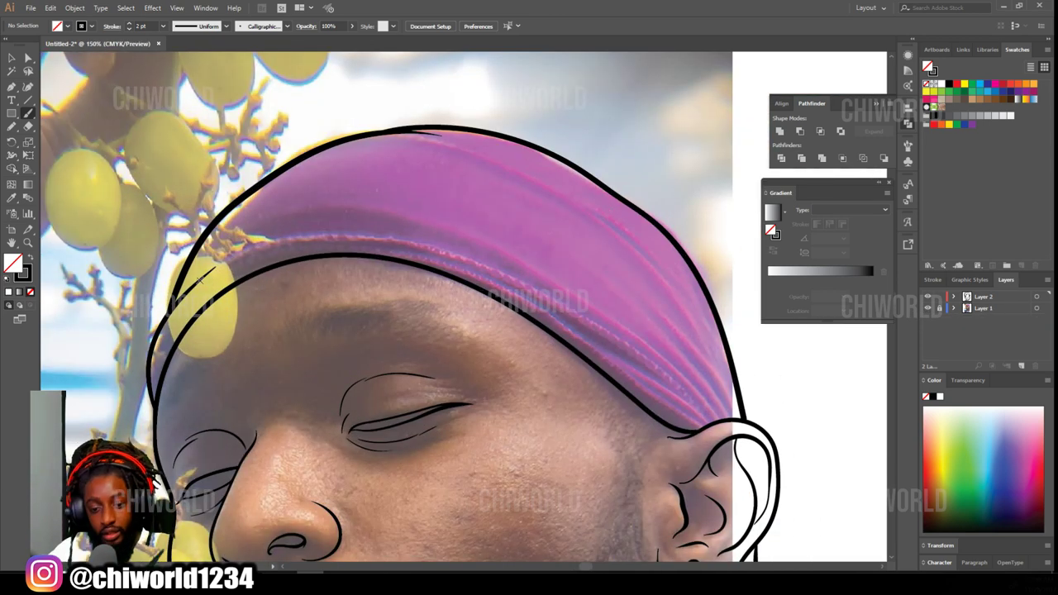
mouse_move(182, 312)
left_mouse_down()
mouse_move(425, 252)
mouse_move(578, 331)
mouse_move(714, 423)
mouse_move(628, 347)
left_mouse_up()
mouse_move(713, 424)
left_mouse_down()
mouse_move(628, 381)
mouse_move(641, 338)
mouse_move(367, 219)
left_mouse_up()
mouse_move(342, 152)
left_mouse_down()
mouse_move(521, 186)
mouse_move(702, 350)
left_mouse_up()
Draw shorter crease lines fanning out from the headwrap's gathered end above the ear, and check the line art with the photo hidden.
left_click_drag(733, 415, 610, 295)
left_click_drag(730, 390, 623, 293)
mouse_move(688, 316)
left_mouse_down()
mouse_move(662, 278)
mouse_move(528, 176)
left_mouse_up()
key("ctrl+minus")
key("ctrl+minus")
key("ctrl+minus")
left_click(927, 308)
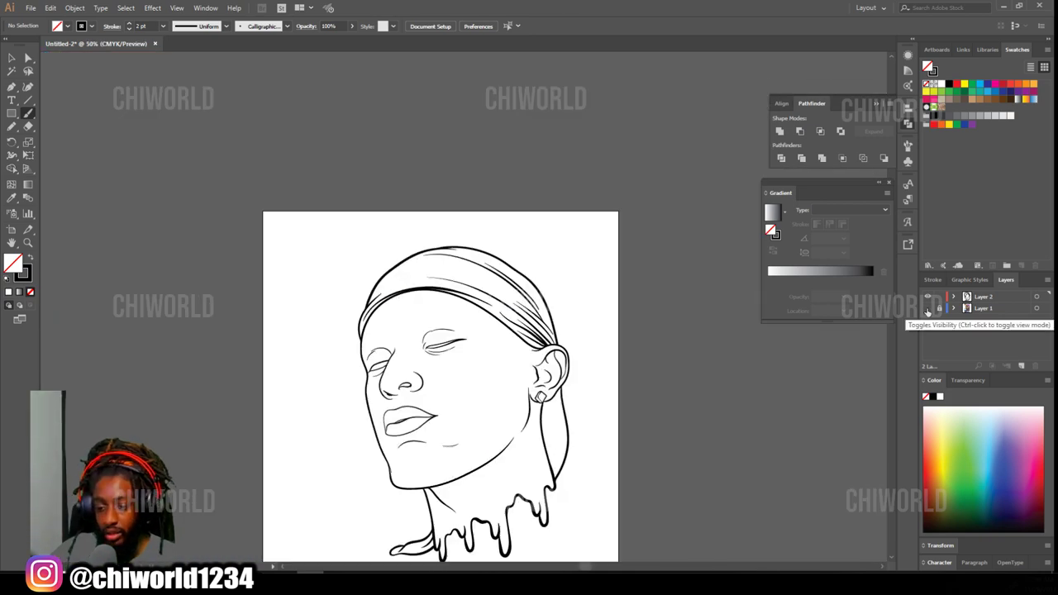
left_click(927, 308)
Draw a fold line inside the headwrap fabric hanging behind the ear.
key("ctrl+equal")
key("ctrl+equal")
key("ctrl+equal")
key("ctrl+equal")
mouse_move(559, 293)
left_mouse_down()
mouse_move(610, 500)
mouse_move(567, 399)
left_mouse_up()
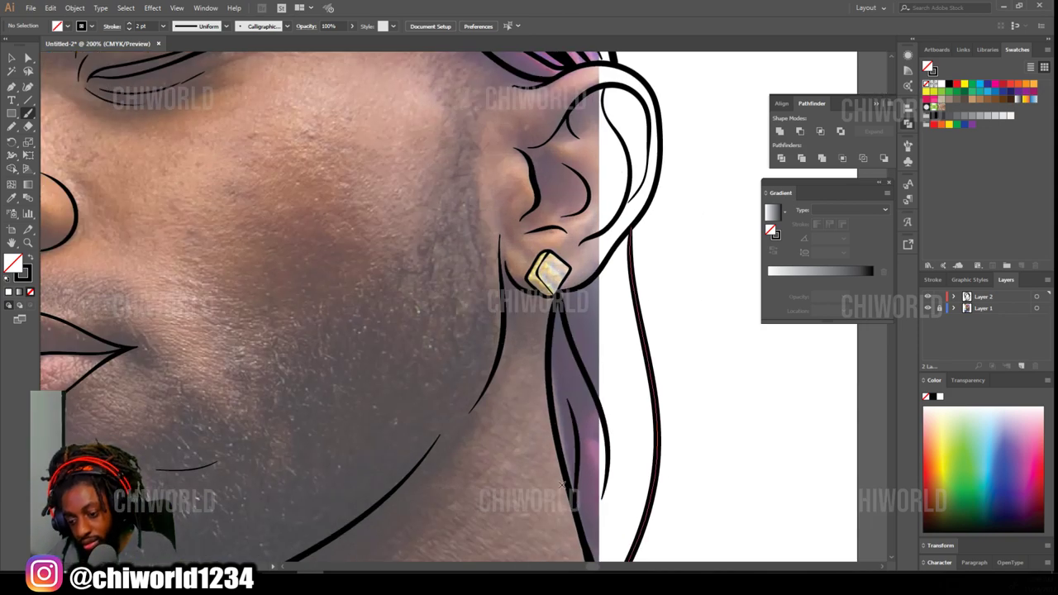
key("ctrl+minus")
key("ctrl+minus")
key("ctrl+minus")
key("ctrl+1")
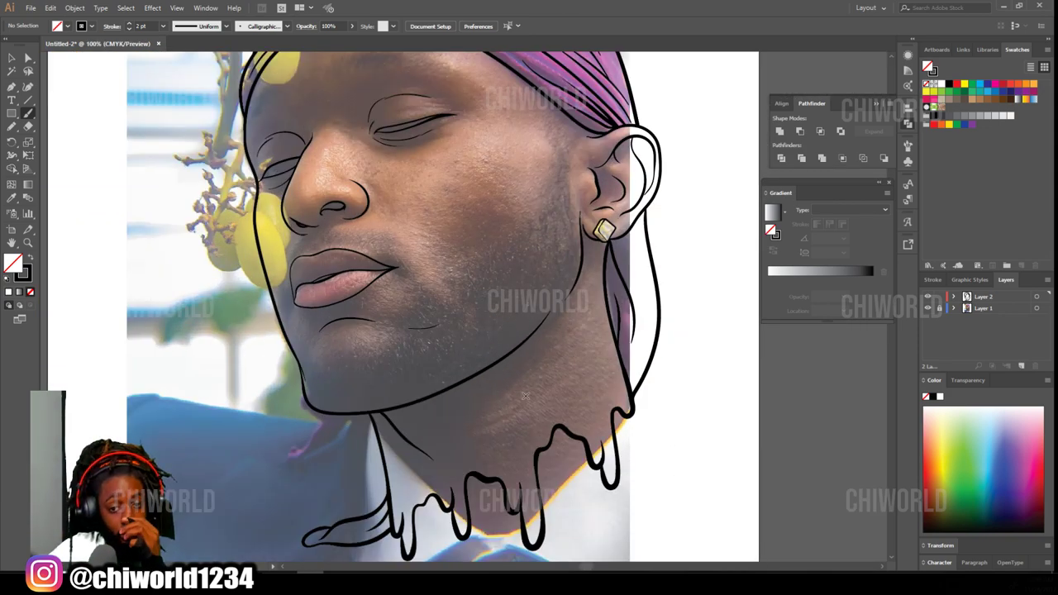
With black fill and no stroke, draw a solid dripping shape freehand in the large gap of the neck edge below the ear.
left_click(13, 127)
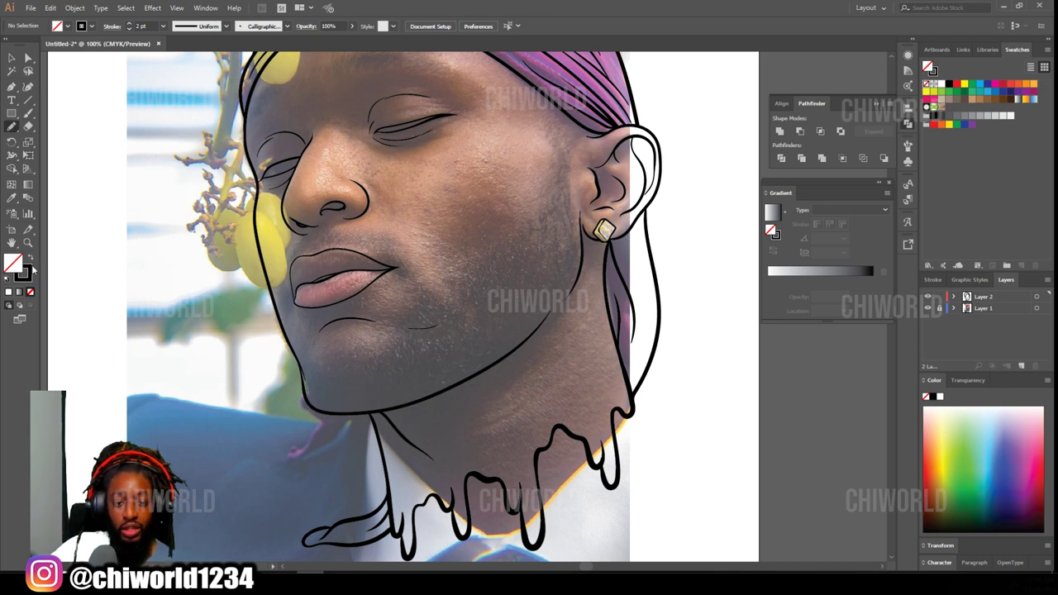
left_click(29, 261)
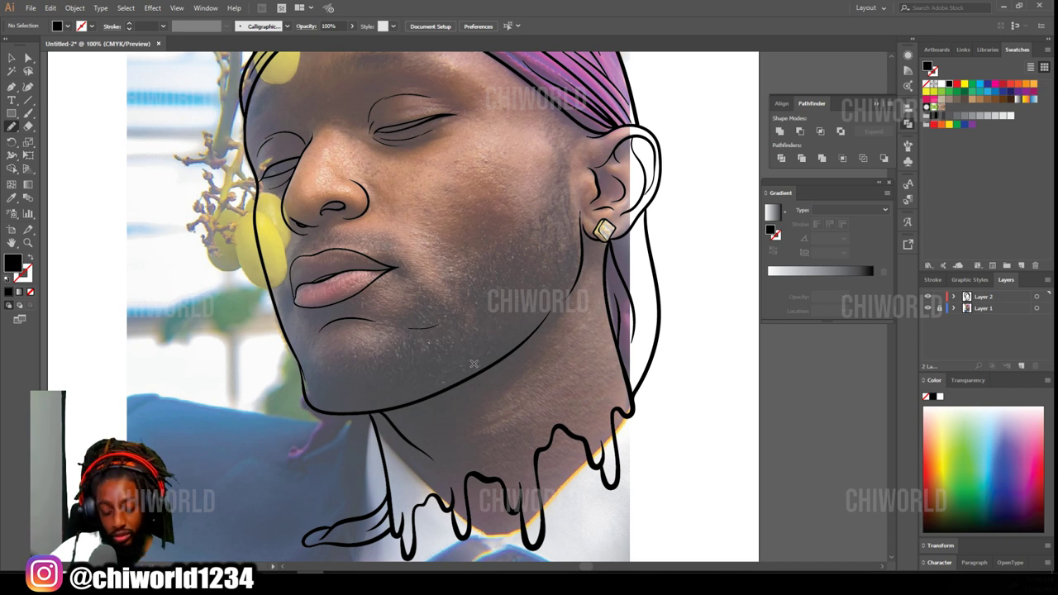
scroll(378, 393, "down", 1)
key("ctrl+=")
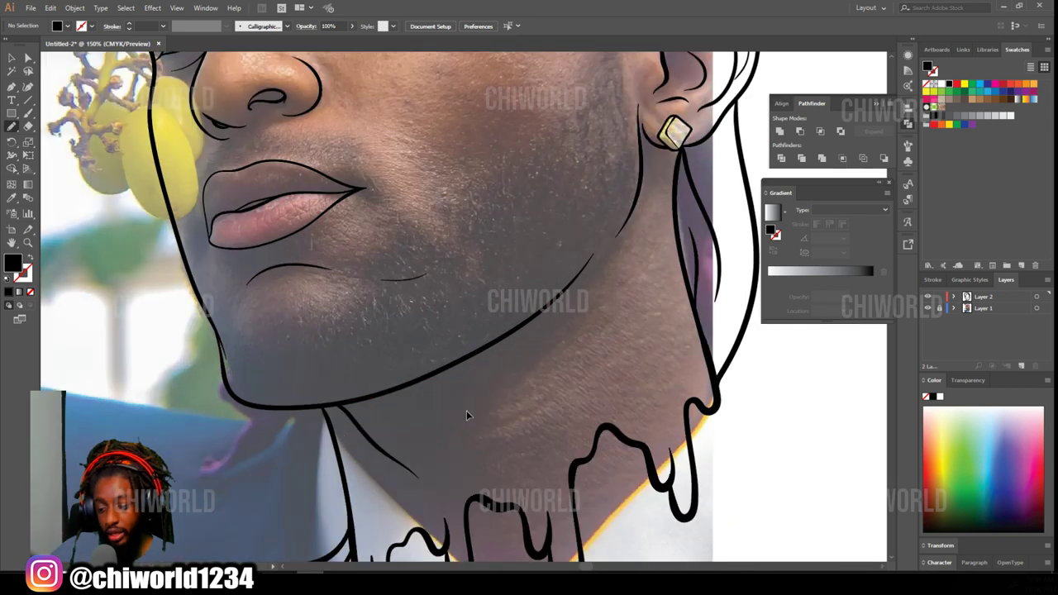
scroll(454, 406, "right", 1)
scroll(471, 409, "down", 4)
scroll(487, 412, "up", 2)
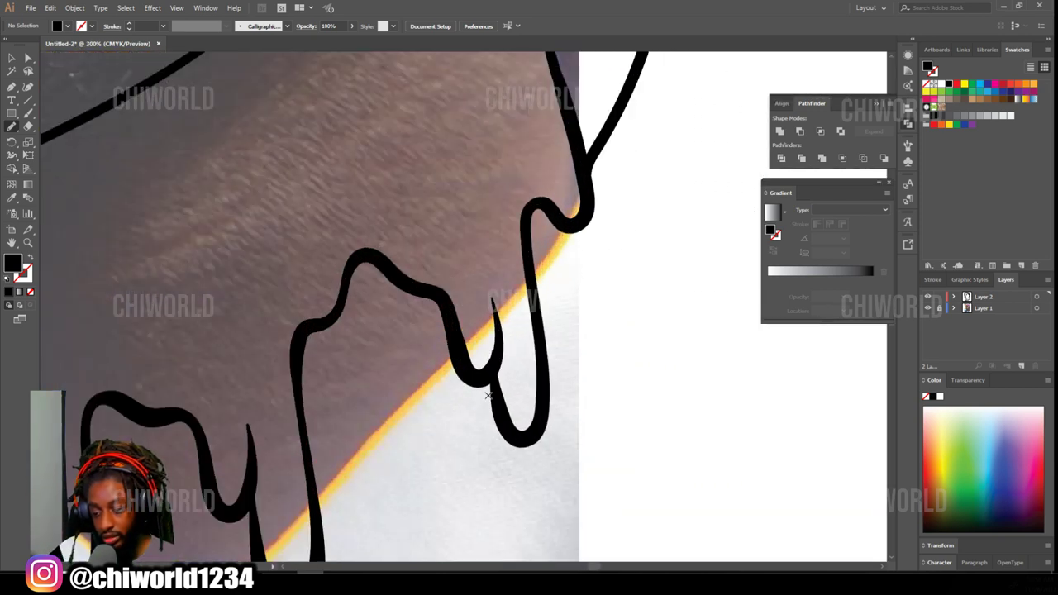
scroll(487, 397, "down", 1)
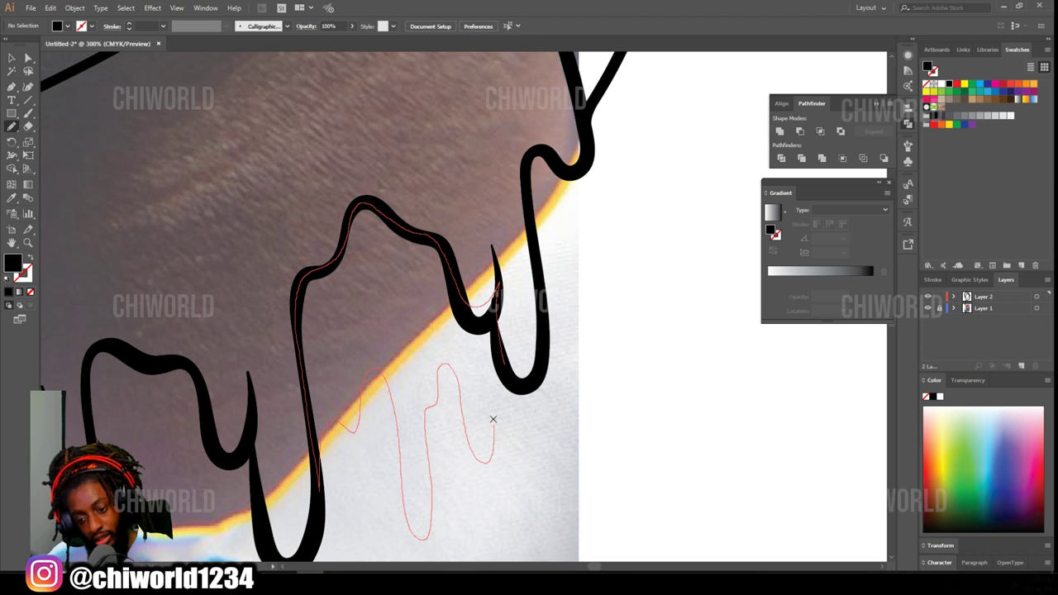
left_click_drag(484, 394, 486, 391)
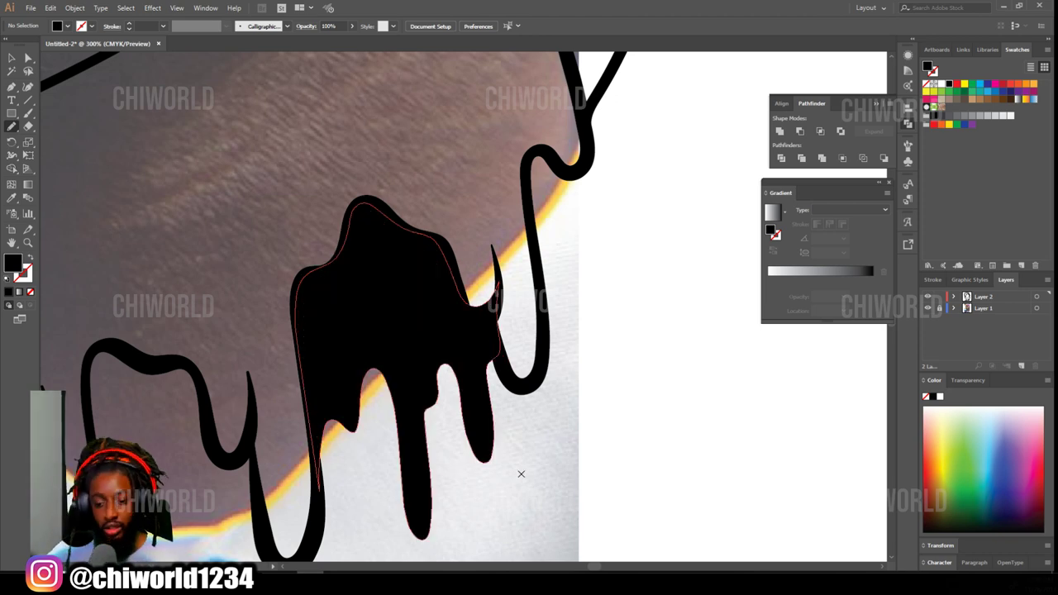
Draw solid black dripping shapes in the neck-edge gaps toward the loose cloth end.
key("ctrl+minus")
key("ctrl+minus")
key("ctrl+minus")
key("ctrl+minus")
scroll(502, 459, "left", 2)
scroll(500, 455, "down", 1)
key("ctrl+plus")
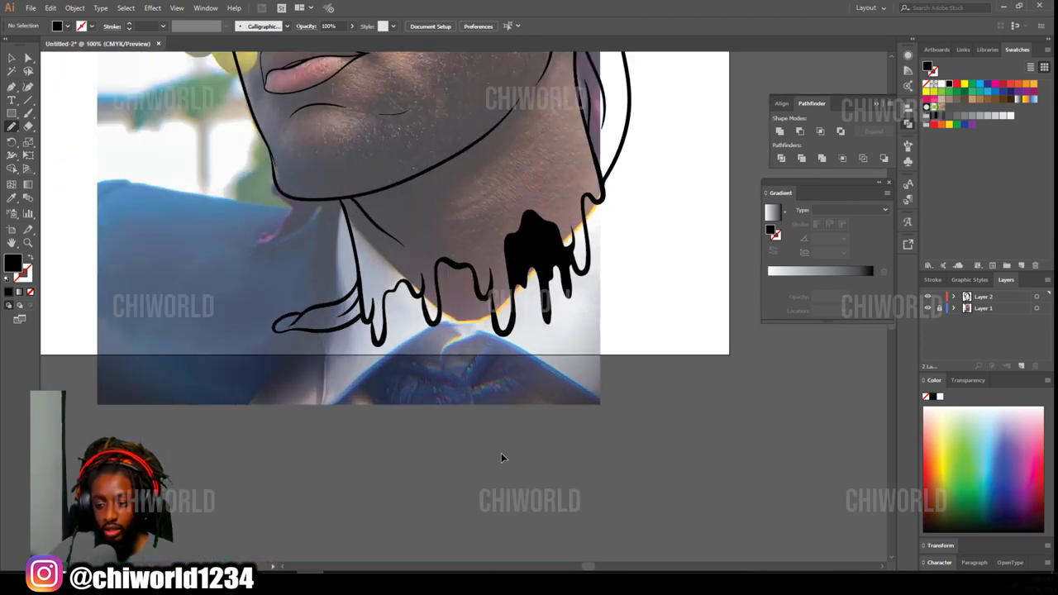
scroll(501, 453, "up", 4)
left_click_drag(472, 287, 369, 341)
mouse_move(264, 286)
left_mouse_down()
mouse_move(284, 148)
mouse_move(467, 269)
left_mouse_up()
Fill the narrow drip at the back end of the neck edge with black, and check the drips with the photo hidden.
left_click_drag(557, 390, 807, 335)
mouse_move(466, 308)
left_mouse_down()
mouse_move(348, 365)
mouse_move(314, 223)
mouse_move(460, 288)
mouse_move(467, 308)
left_mouse_up()
scroll(464, 309, "down", 6)
scroll(529, 316, "up", 5)
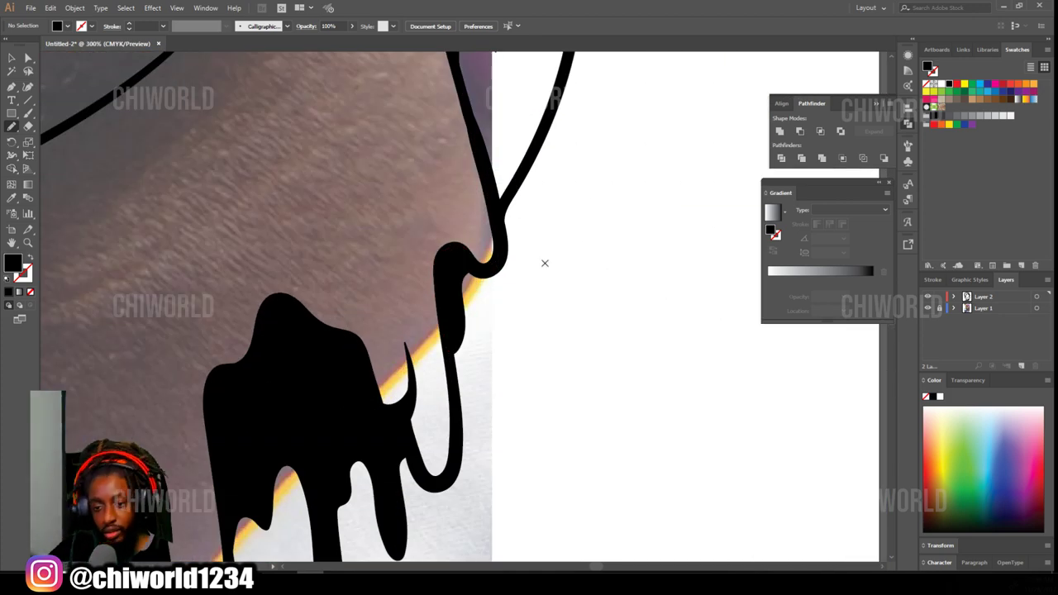
scroll(538, 251, "down", 5)
left_click(928, 308)
key("ctrl+equal")
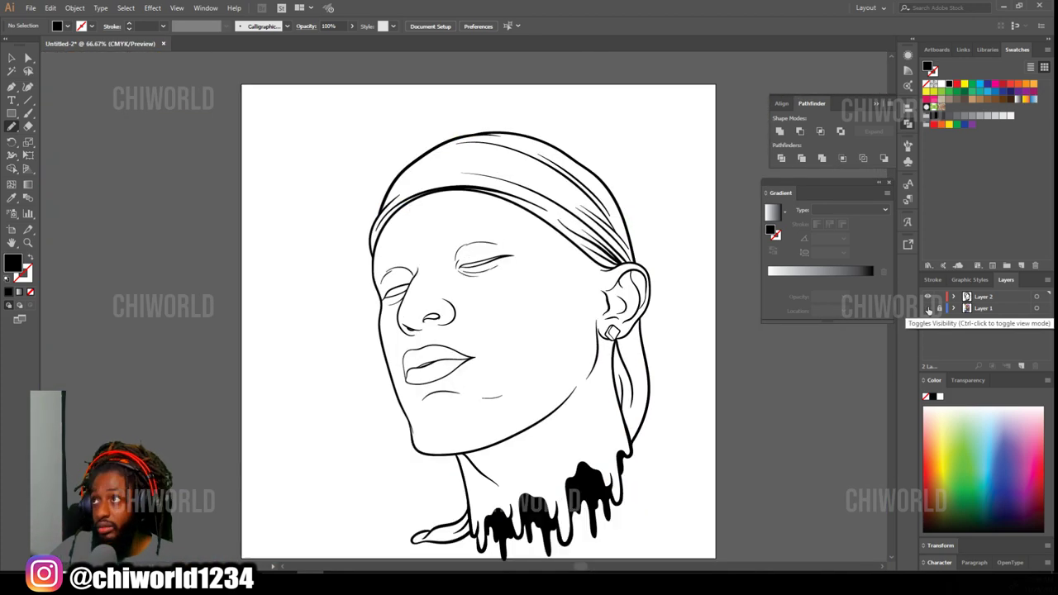
left_click(927, 308)
Fill the outlined nostril with a solid black shape.
key("ctrl+equal")
key("ctrl+equal")
key("ctrl+equal")
scroll(642, 264, "up", 4)
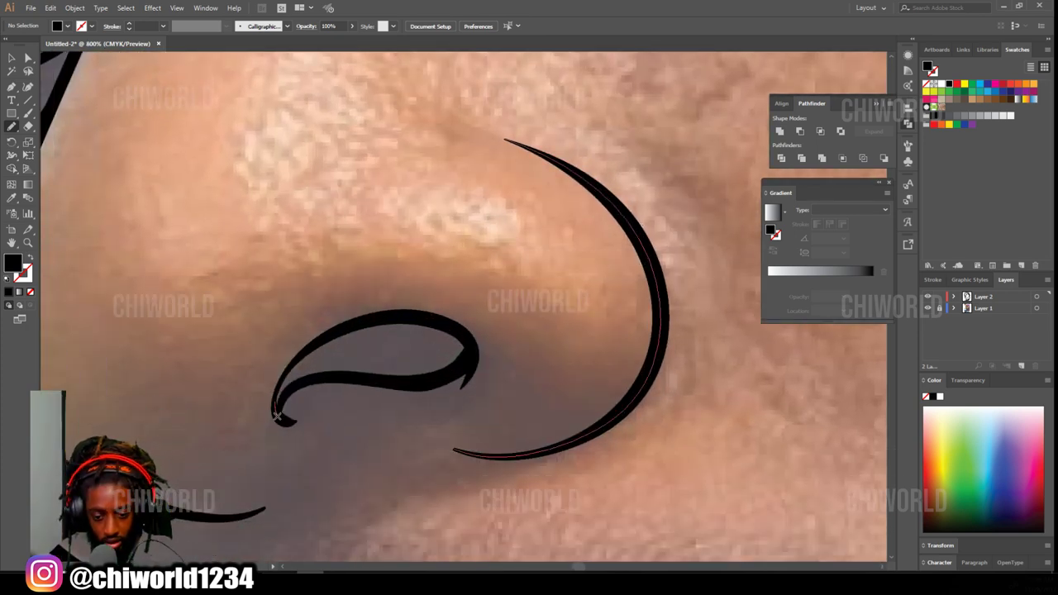
left_click_drag(463, 337, 278, 411)
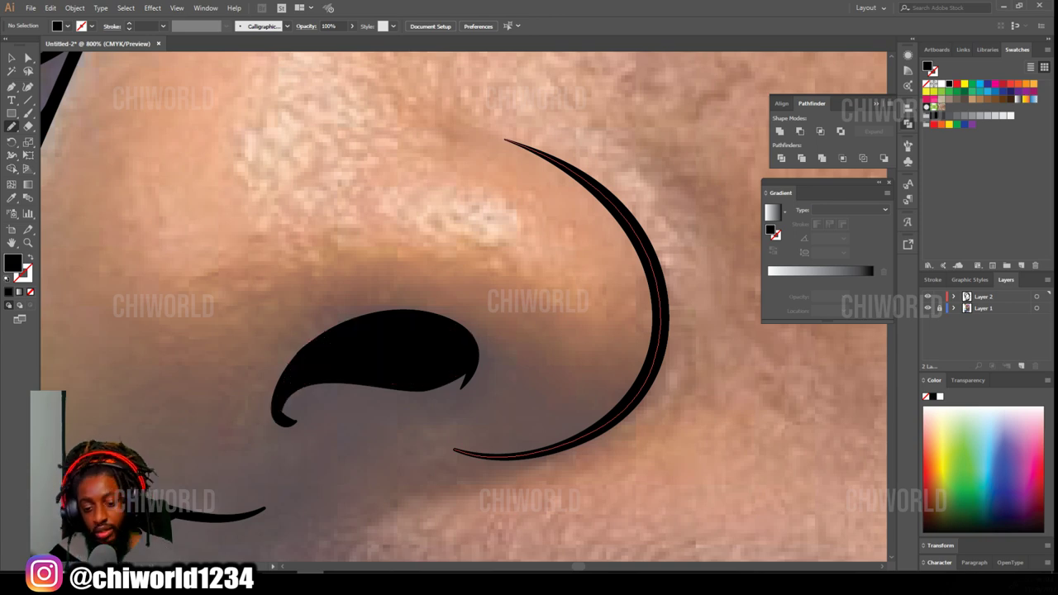
Draw the beard as solid black, jagged-edged shapes from below the earlobe down along the back of the jaw.
key("ctrl+minus")
key("ctrl+minus")
key("ctrl+minus")
key("ctrl+minus")
key("ctrl+minus")
key("ctrl+minus")
key("ctrl+minus")
scroll(558, 521, "up", 2)
mouse_move(601, 420)
left_mouse_down()
mouse_move(598, 386)
mouse_move(612, 339)
left_mouse_up()
left_click_drag(646, 295, 590, 418)
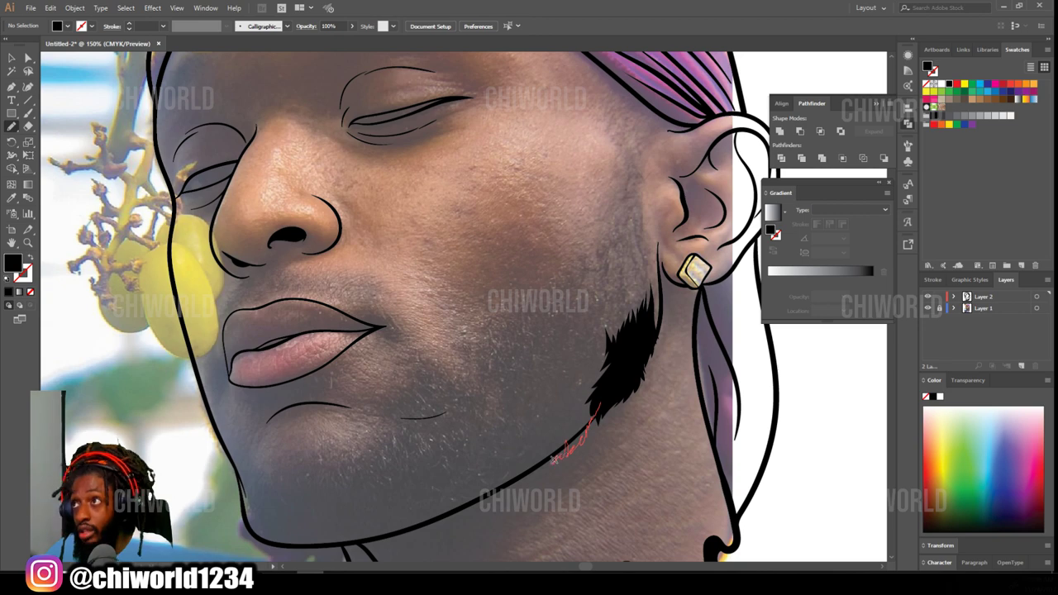
left_click_drag(578, 446, 570, 450)
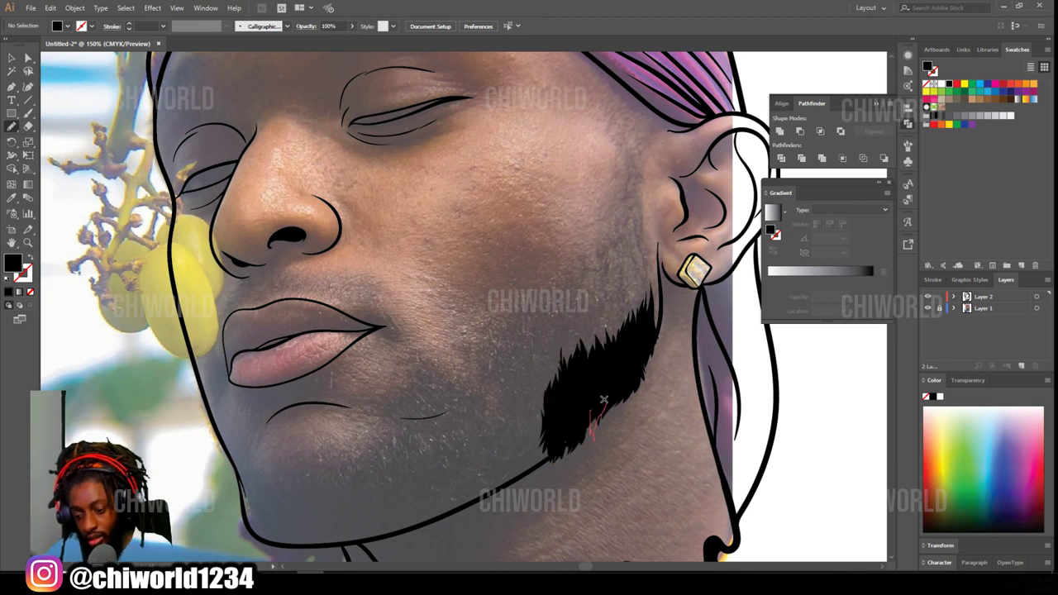
mouse_move(616, 407)
left_mouse_down()
mouse_move(617, 388)
mouse_move(623, 397)
left_mouse_up()
Extend the spiky black beard along the lower jawline toward the chin.
scroll(628, 397, "left", 2)
key("ctrl+minus")
key("ctrl+equal")
scroll(628, 397, "down", 2)
mouse_move(536, 453)
left_mouse_down()
mouse_move(570, 363)
mouse_move(612, 307)
mouse_move(637, 296)
left_mouse_up()
mouse_move(559, 404)
left_mouse_down()
mouse_move(541, 374)
mouse_move(505, 459)
mouse_move(535, 453)
mouse_move(504, 464)
mouse_move(499, 410)
left_mouse_up()
left_click_drag(520, 444, 505, 467)
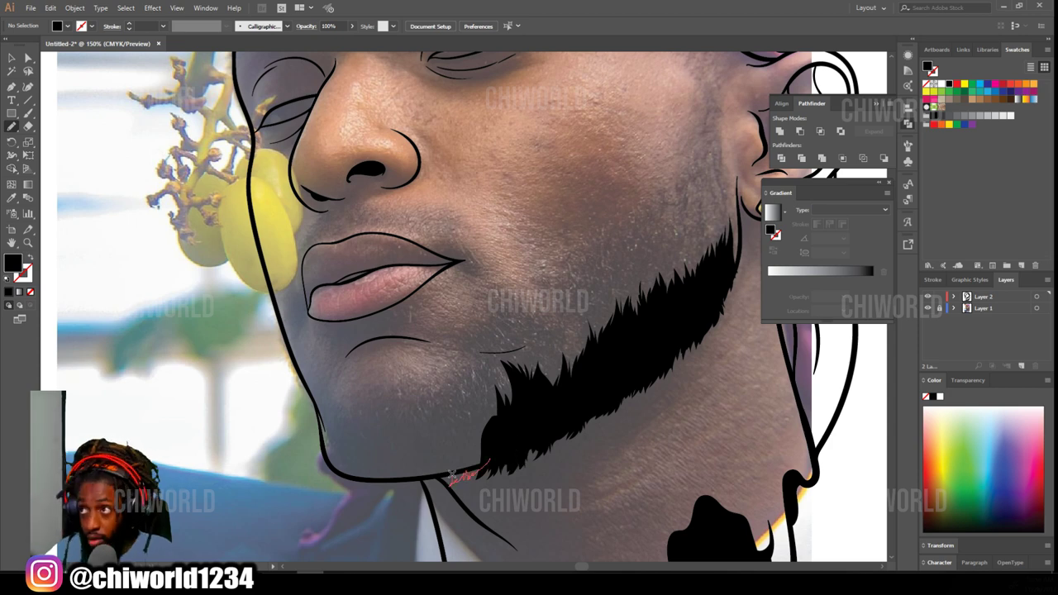
left_click_drag(470, 387, 462, 433)
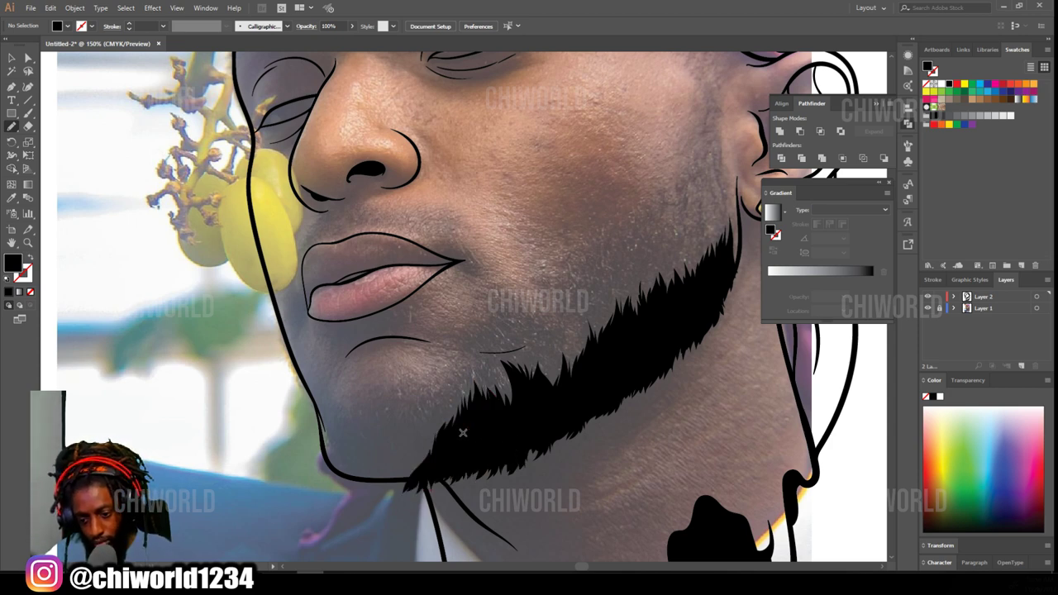
Complete the spiky black beard around the front of the chin, and check it with the photo hidden.
mouse_move(380, 436)
left_mouse_down()
mouse_move(378, 493)
mouse_move(426, 474)
left_mouse_up()
left_click_drag(385, 474, 371, 492)
left_click_drag(342, 422, 366, 470)
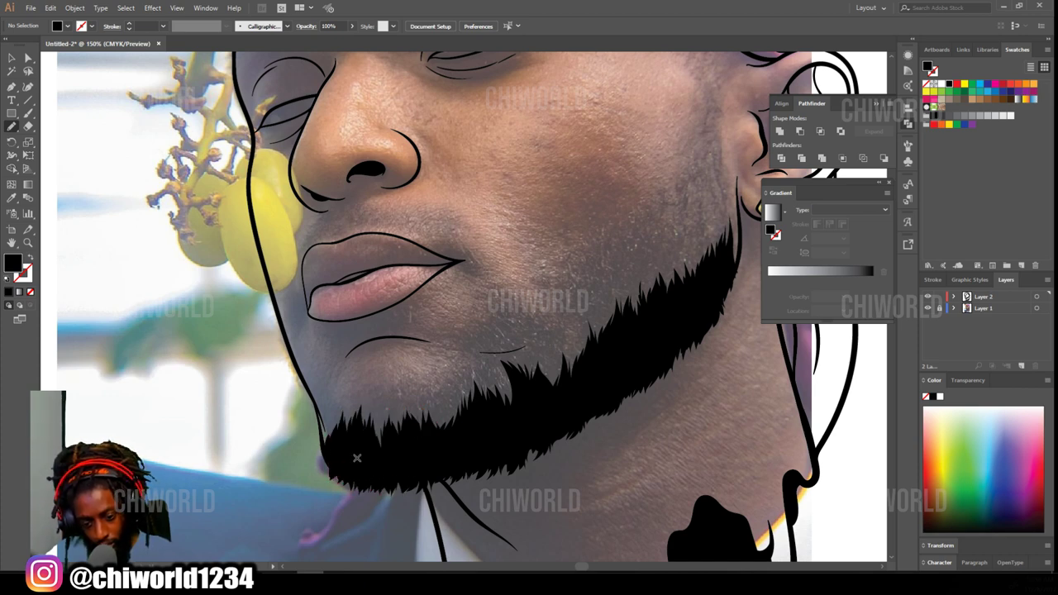
left_click_drag(335, 416, 337, 450)
key("ctrl+minus")
key("ctrl+minus")
scroll(468, 299, "up", 1)
left_click(927, 309)
key("ctrl+minus")
key("ctrl+equal")
key("ctrl+equal")
key("ctrl+equal")
left_click(927, 309)
Draw both eyebrows as small black shapes with jagged hair edges.
scroll(837, 339, "up", 2)
key("ctrl+equal")
scroll(836, 339, "up", 5)
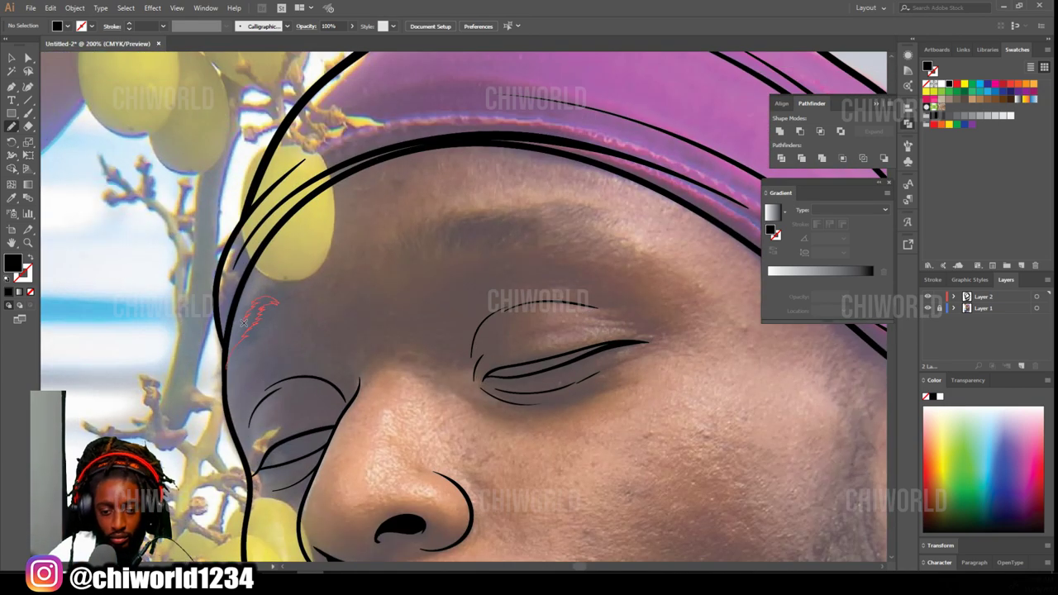
left_click_drag(248, 314, 250, 313)
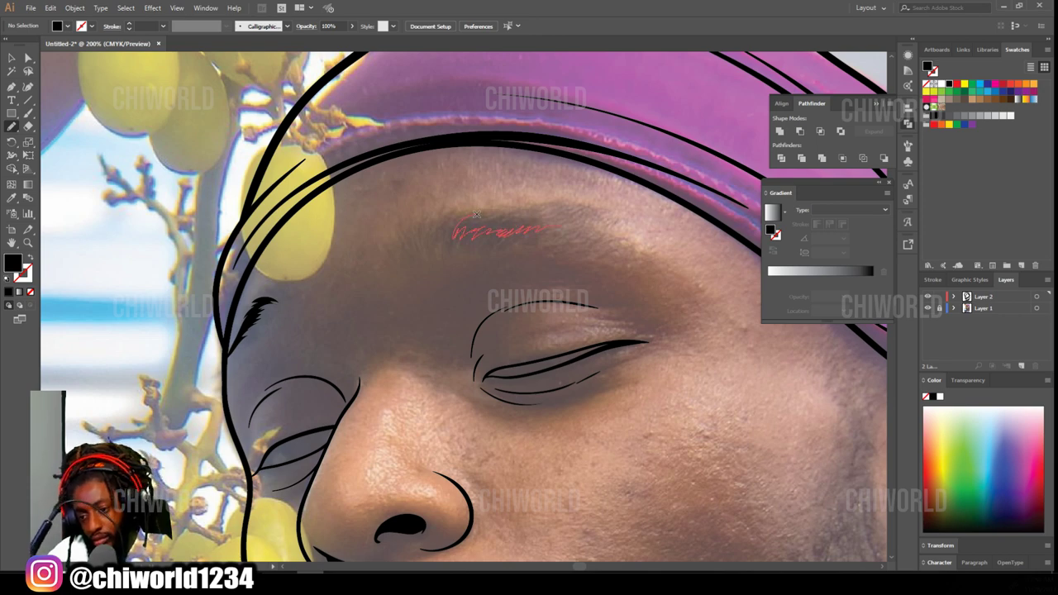
left_click_drag(546, 225, 545, 225)
key("ctrl+0")
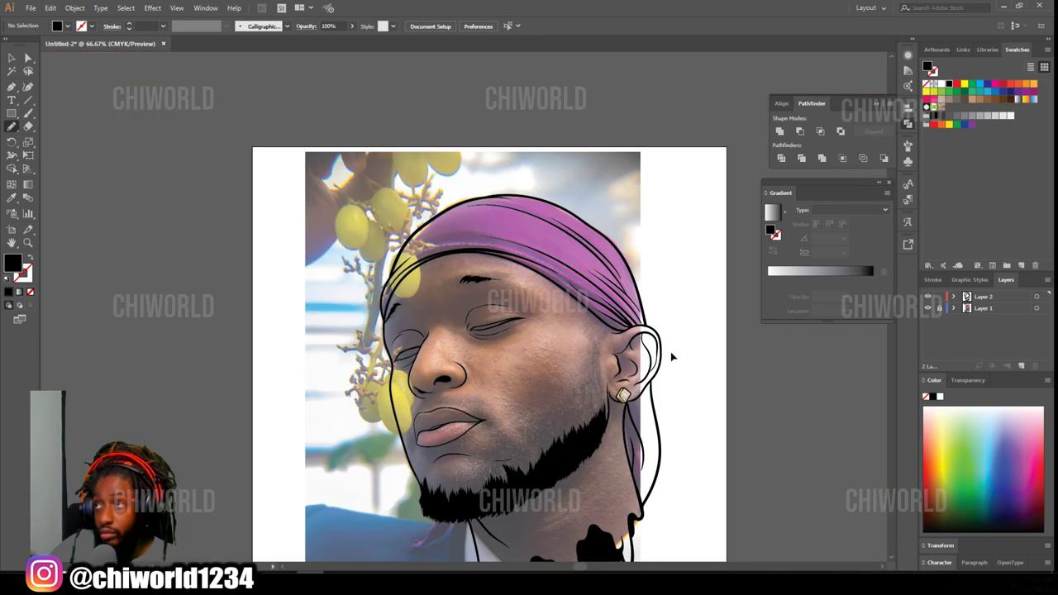
Draw a black iris and a thick, spiky upper lash line on the eye nearer the ear.
scroll(672, 354, "up", 5)
mouse_move(616, 361)
left_mouse_down()
mouse_move(323, 431)
mouse_move(702, 348)
left_mouse_up()
mouse_move(467, 395)
left_mouse_down()
mouse_move(356, 440)
mouse_move(321, 428)
left_mouse_up()
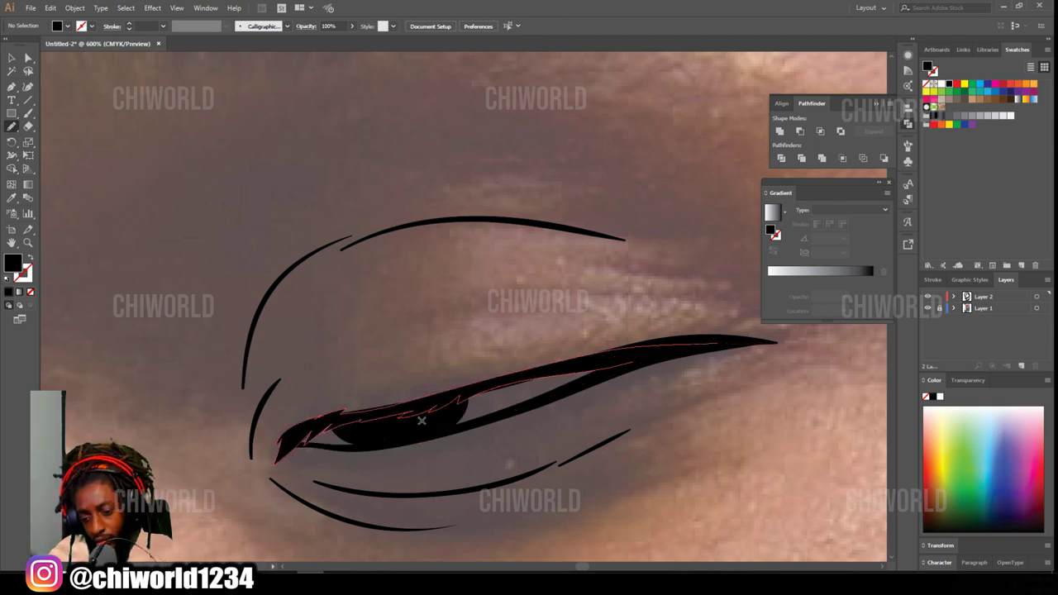
key("ctrl+minus")
key("ctrl+minus")
key("ctrl+minus")
key("ctrl+minus")
key("ctrl+minus")
key("ctrl+minus")
Fill the iris of the eye on the far side of the nose with black and thicken its upper lid.
scroll(623, 503, "up", 6)
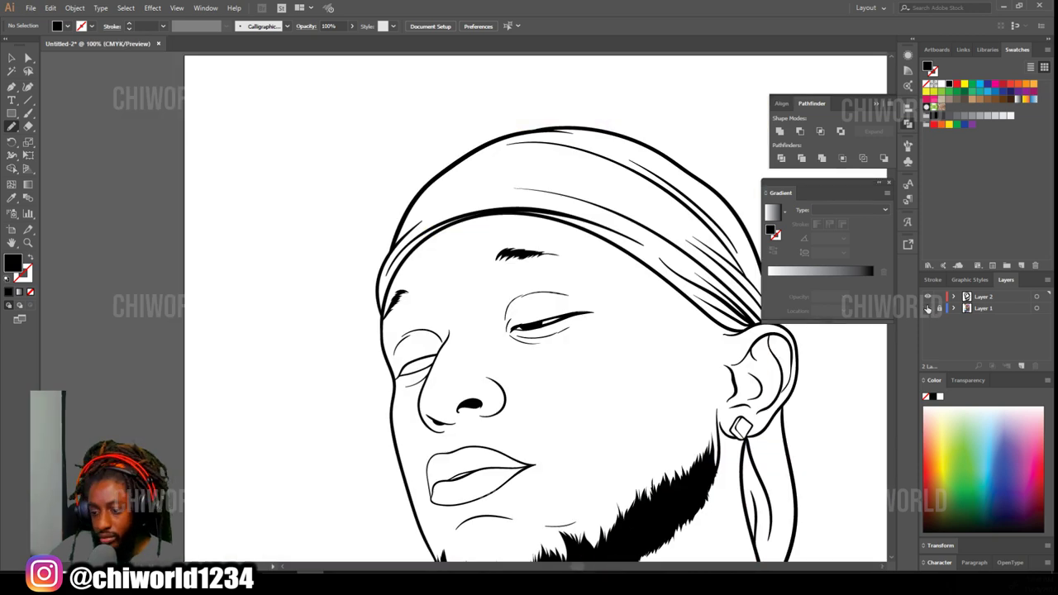
mouse_move(353, 486)
left_mouse_down()
mouse_move(465, 401)
mouse_move(359, 470)
left_mouse_up()
mouse_move(577, 362)
left_mouse_down()
mouse_move(453, 414)
mouse_move(590, 357)
left_mouse_up()
mouse_move(448, 404)
left_mouse_down()
mouse_move(360, 482)
mouse_move(339, 486)
left_mouse_up()
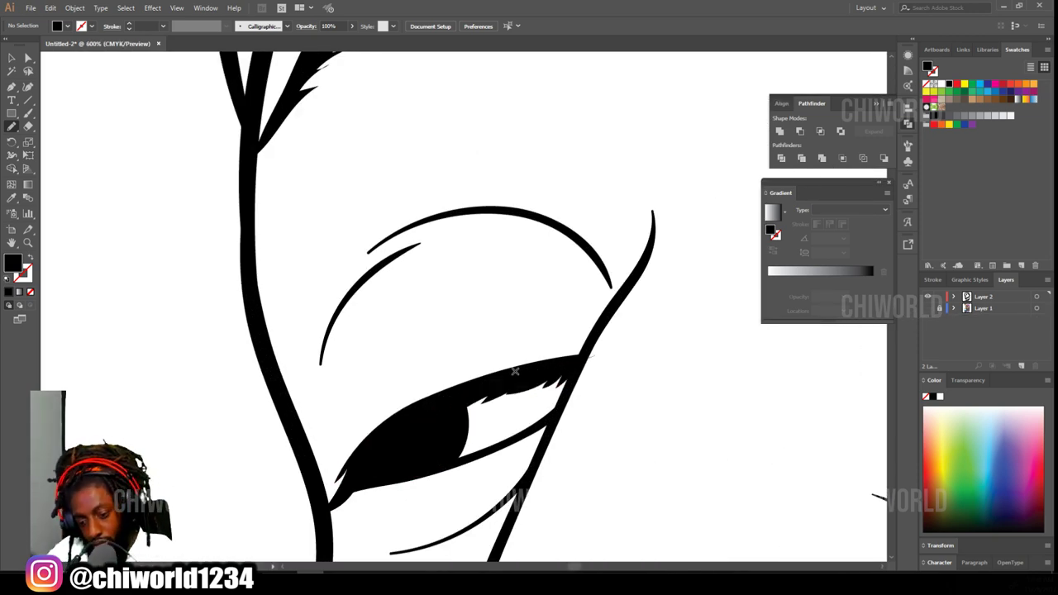
Undo the last two lash shapes on the far eye and redraw its upper lash line with spikes along the top.
key("ctrl+z")
key("ctrl+z")
mouse_move(577, 358)
left_mouse_down()
mouse_move(536, 387)
mouse_move(348, 445)
mouse_move(518, 364)
mouse_move(579, 355)
left_mouse_up()
key("ctrl+minus")
key("ctrl+minus")
key("ctrl+minus")
key("ctrl+minus")
key("ctrl+minus")
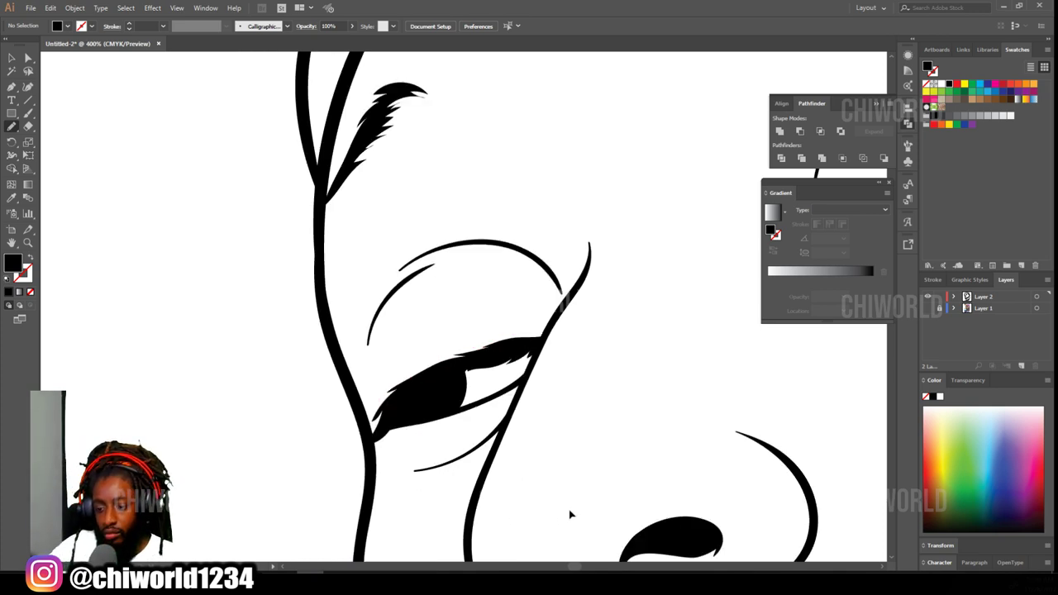
Refine the black iris of the eye nearer the ear and add spiky lashes along its upper lid.
left_click_drag(598, 496, 569, 494)
scroll(569, 493, "down", 1)
scroll(566, 478, "down", 1)
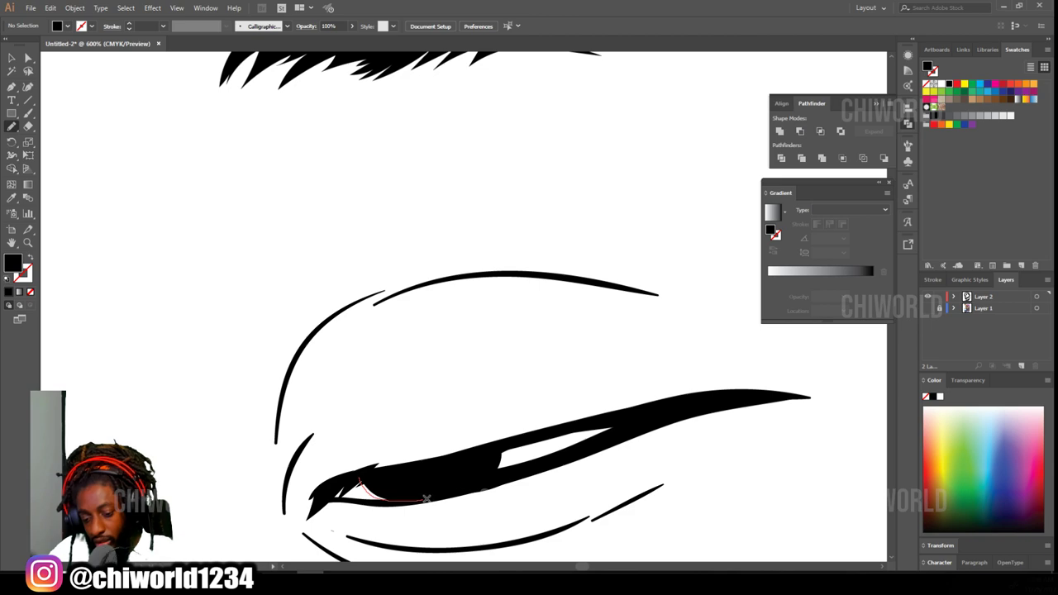
mouse_move(650, 399)
left_mouse_down()
mouse_move(448, 447)
mouse_move(624, 418)
mouse_move(651, 402)
left_mouse_up()
Examine the lashes and irises of both eyes up close and within the whole portrait.
scroll(757, 455, "down", 6)
scroll(738, 450, "left", 1)
scroll(739, 453, "up", 4)
scroll(740, 453, "up", 1)
scroll(740, 453, "down", 1)
scroll(739, 451, "up", 2)
scroll(738, 451, "down", 1)
scroll(390, 472, "down", 4)
key("ctrl+plus")
key("ctrl+plus")
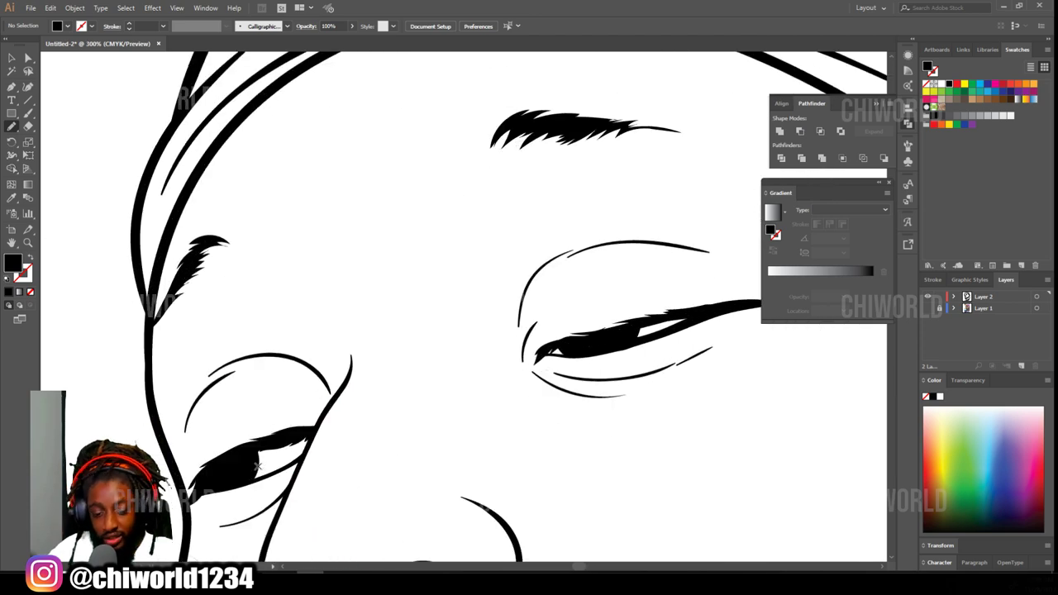
key("ctrl+minus")
key("ctrl+minus")
key("ctrl+minus")
key("ctrl+minus")
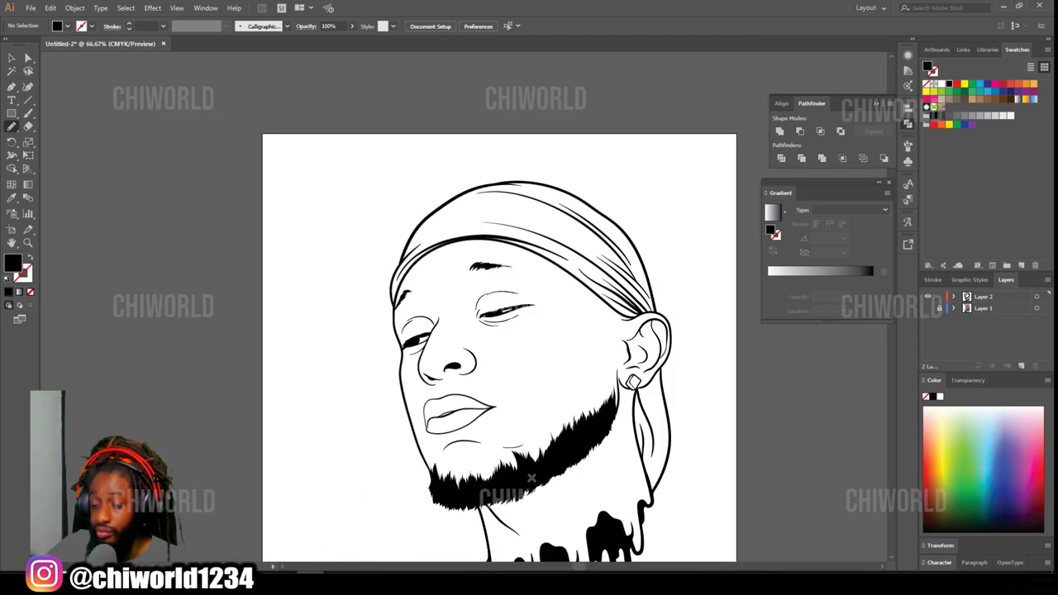
Inspect the line art at several magnifications and compare it with the photo by showing and hiding the photo layer.
key("ctrl+plus")
key("ctrl+plus")
key("ctrl+plus")
key("ctrl+plus")
key("ctrl+plus")
key("ctrl+plus")
key("ctrl+minus")
key("ctrl+minus")
key("ctrl+minus")
key("ctrl+minus")
key("ctrl+minus")
key("ctrl+minus")
key("ctrl+minus")
key("ctrl+plus")
left_click(927, 309)
key("ctrl+plus")
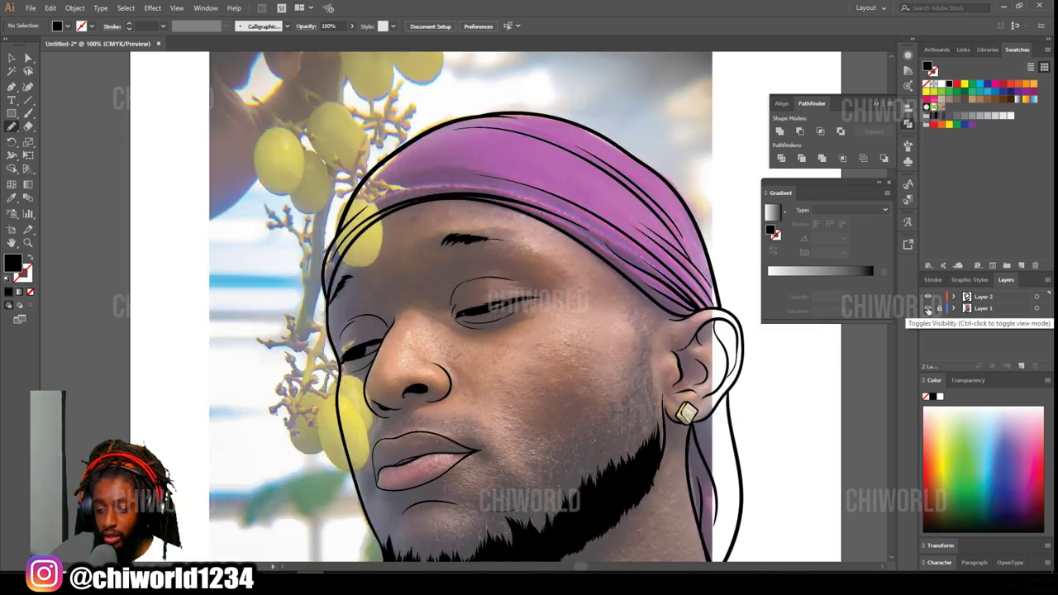
left_click(927, 308)
left_click(927, 308)
key("ctrl+minus")
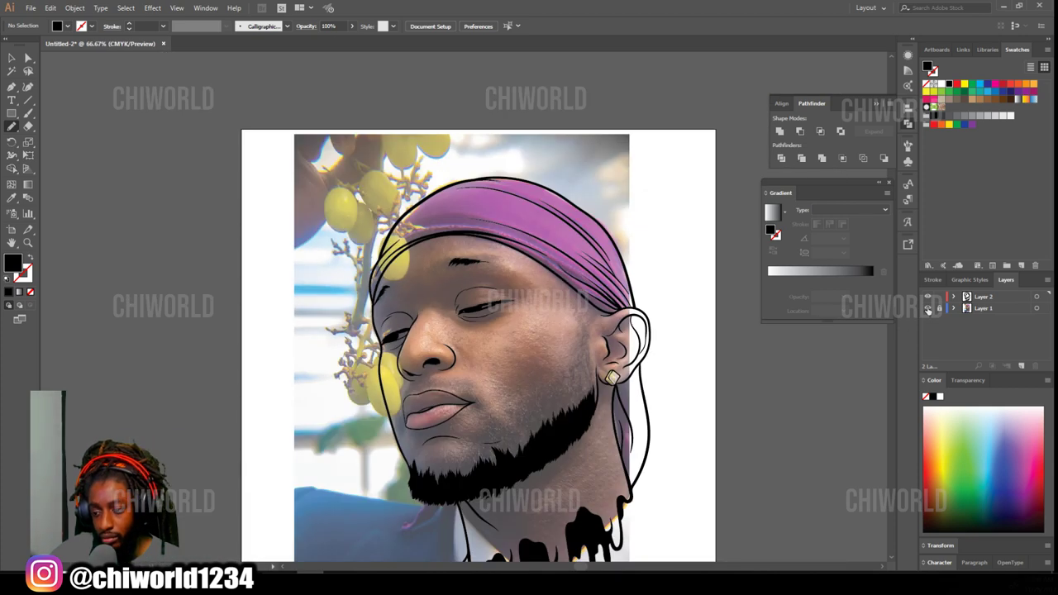
Check the line art without the photo, set the Paintbrush to a black 1 pt stroke with no fill, and show the photo layer.
left_click(928, 308)
scroll(707, 369, "down", 1)
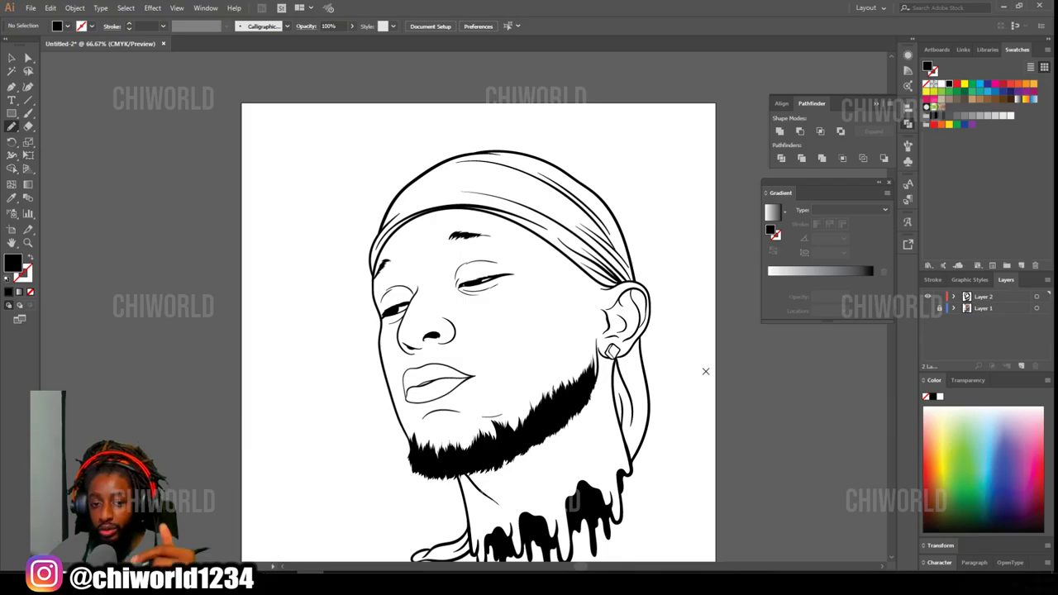
left_click(28, 114)
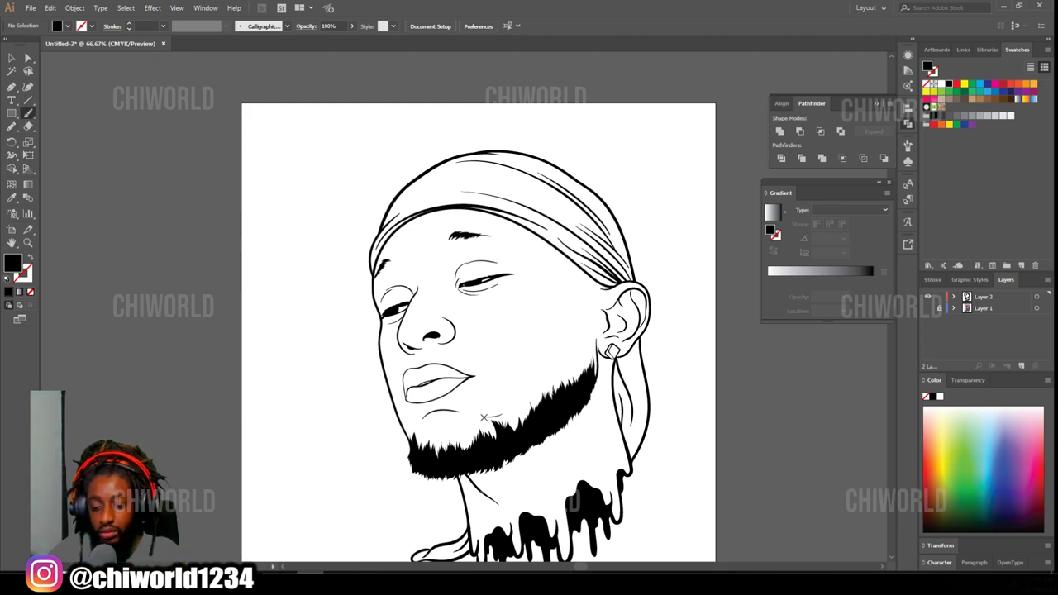
key("shift+x")
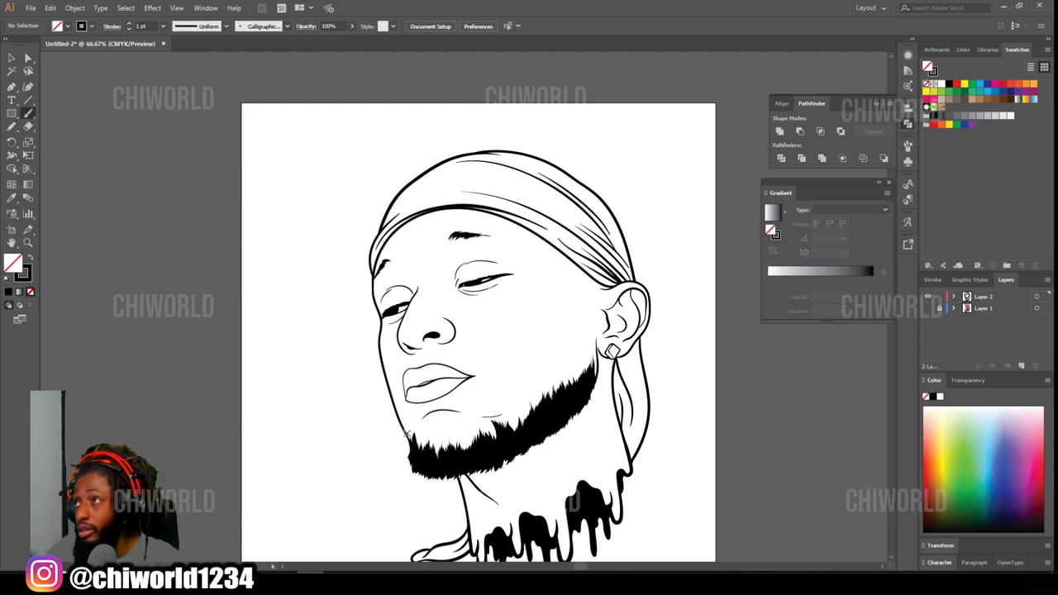
key("ctrl+plus")
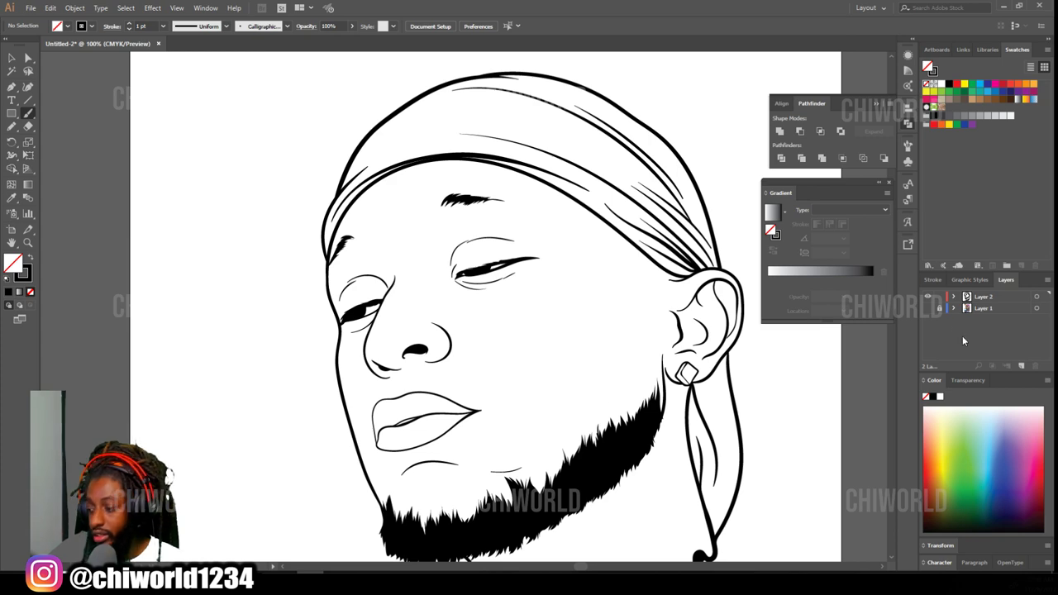
left_click(927, 308)
Paint short hair strokes along the beard's upper edge from the chin past the mouth corner and up the cheek toward the ear.
scroll(581, 413, "down", 1)
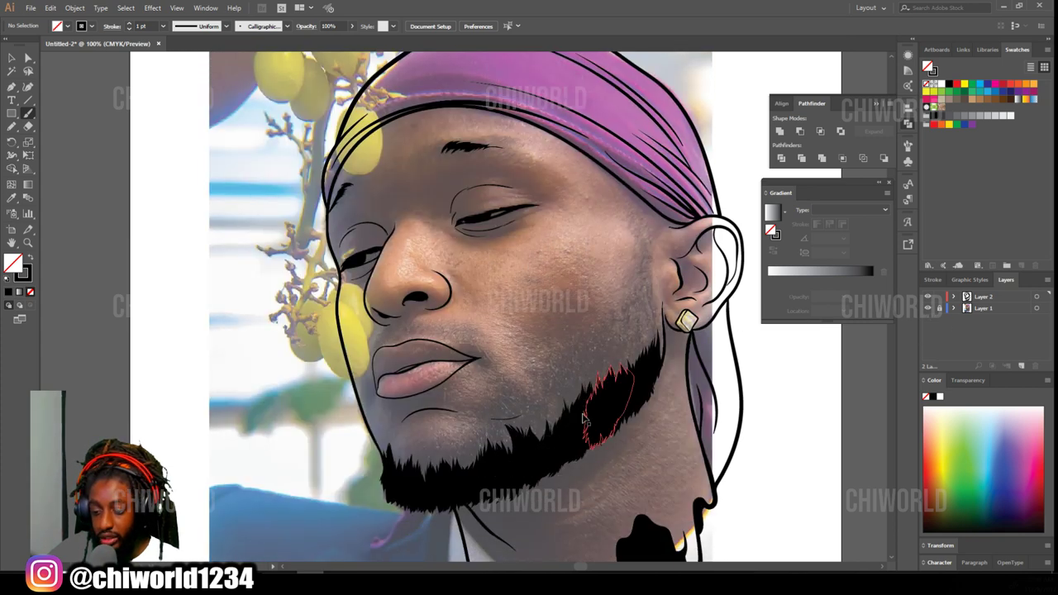
key("ctrl+plus")
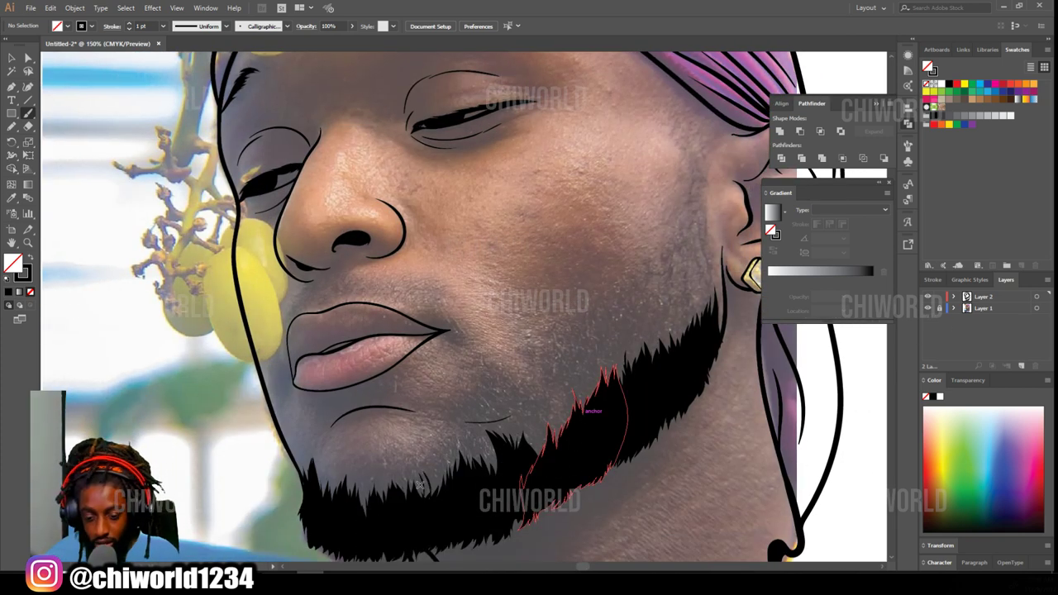
left_click_drag(388, 483, 329, 488)
left_click_drag(426, 464, 451, 452)
left_click_drag(475, 418, 485, 378)
left_click_drag(482, 410, 496, 379)
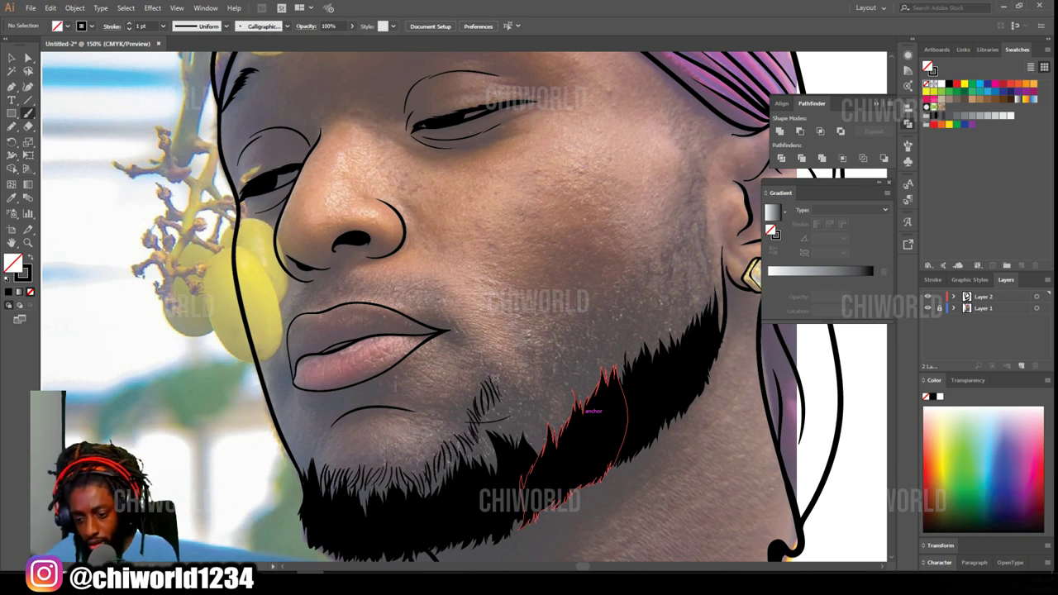
left_click_drag(554, 400, 543, 354)
mouse_move(539, 380)
left_mouse_down()
mouse_move(531, 345)
mouse_move(553, 354)
mouse_move(552, 321)
mouse_move(577, 327)
mouse_move(610, 291)
mouse_move(627, 296)
mouse_move(665, 272)
mouse_move(696, 228)
left_mouse_up()
Examine the new beard hairs within the whole portrait by hiding and showing the photo layer.
key("ctrl+minus")
key("ctrl+minus")
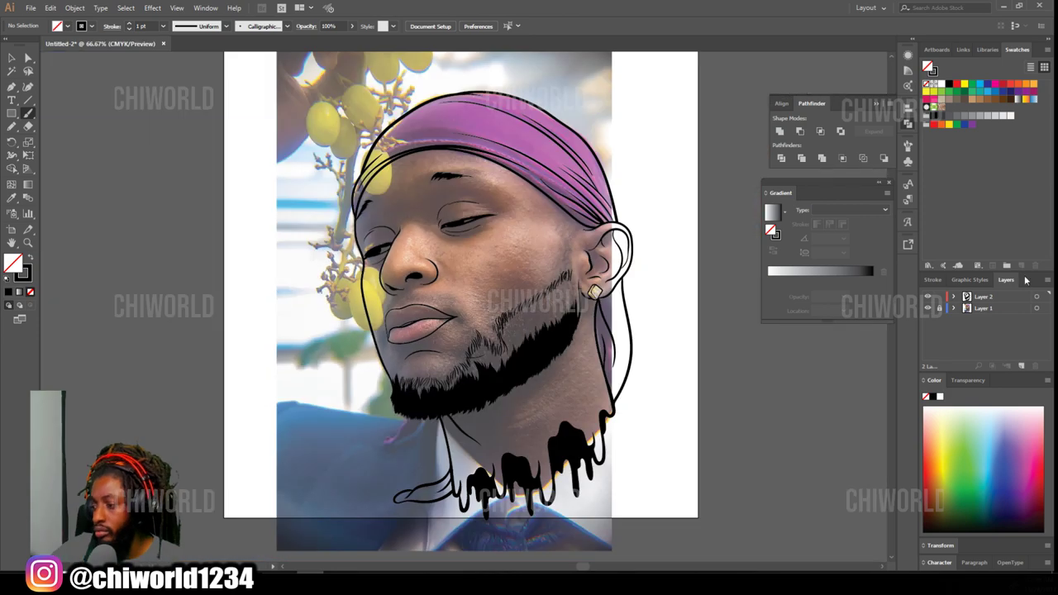
left_click(927, 308)
key("ctrl+minus")
key("ctrl+equal")
key("ctrl+equal")
left_click(928, 308)
Thicken the row of hair strokes along the upper cheek beard line, working from the earlobe toward the mouth corner.
key("ctrl+equal")
key("ctrl+equal")
scroll(776, 356, "right", 4)
scroll(775, 356, "up", 1)
left_click_drag(607, 312, 595, 262)
left_click_drag(612, 335, 597, 296)
left_click_drag(603, 323, 592, 256)
left_click_drag(594, 317, 578, 266)
mouse_move(582, 290)
left_mouse_down()
mouse_move(570, 262)
mouse_move(580, 257)
left_mouse_up()
left_click_drag(533, 327, 552, 277)
left_click_drag(506, 335, 529, 297)
left_click_drag(484, 357, 501, 317)
left_click_drag(443, 373, 468, 338)
left_click_drag(422, 388, 446, 351)
mouse_move(410, 402)
left_mouse_down()
mouse_move(426, 369)
mouse_move(404, 384)
left_mouse_up()
mouse_move(574, 322)
left_mouse_down()
mouse_move(585, 289)
mouse_move(572, 291)
left_mouse_up()
mouse_move(522, 340)
left_mouse_down()
mouse_move(550, 296)
mouse_move(528, 319)
left_mouse_up()
left_click_drag(531, 325, 541, 294)
left_click_drag(496, 362, 501, 338)
left_click_drag(470, 369, 478, 348)
left_click_drag(441, 390, 458, 365)
left_click_drag(412, 411, 429, 385)
left_click_drag(397, 416, 407, 397)
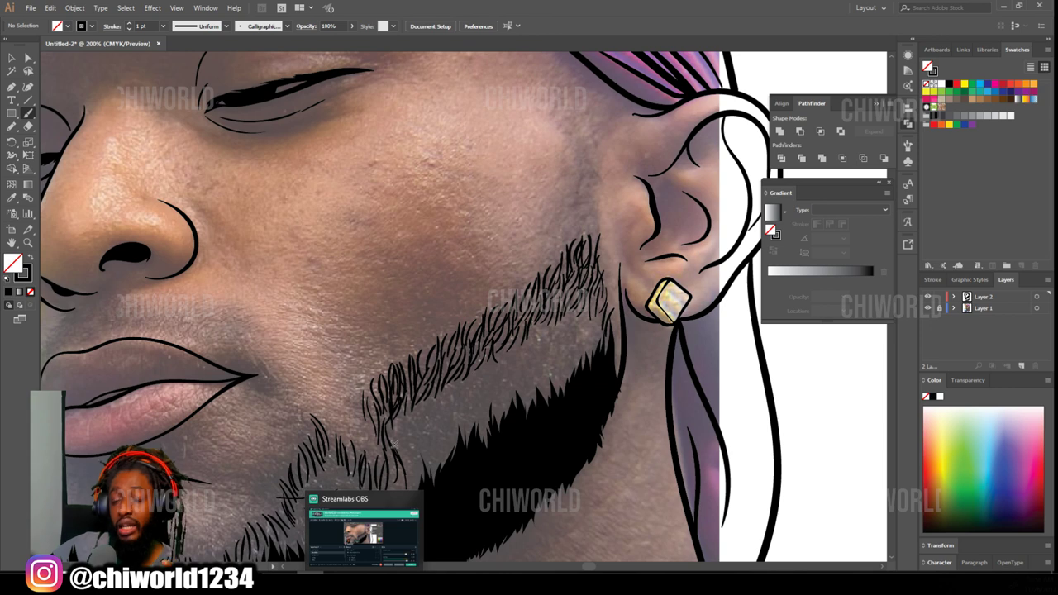
Duplicate the cheek hair strokes several times downward to fill the gap above the solid black beard.
left_click(12, 58)
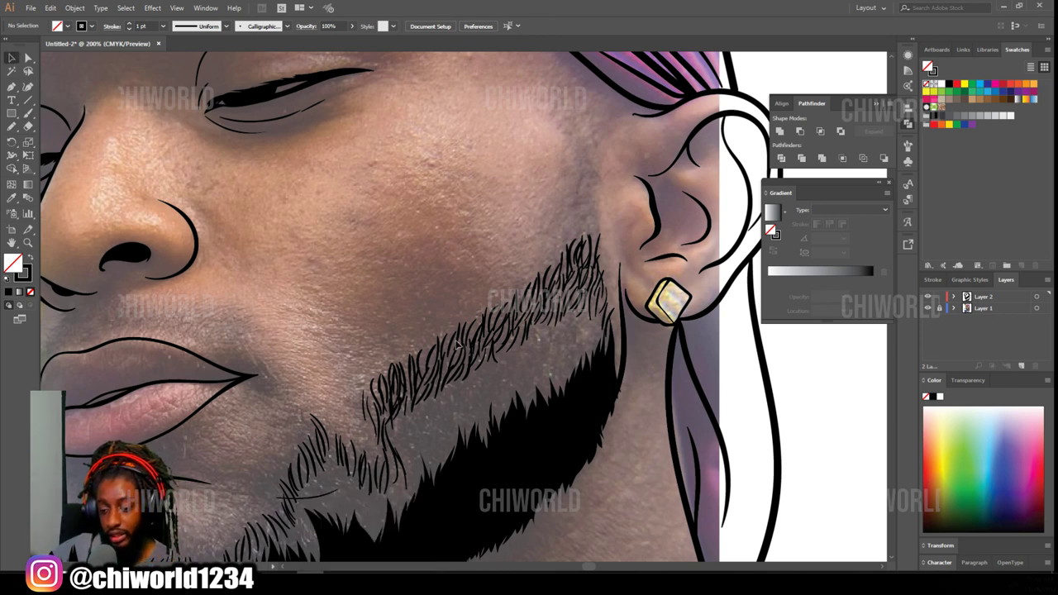
left_click(543, 379)
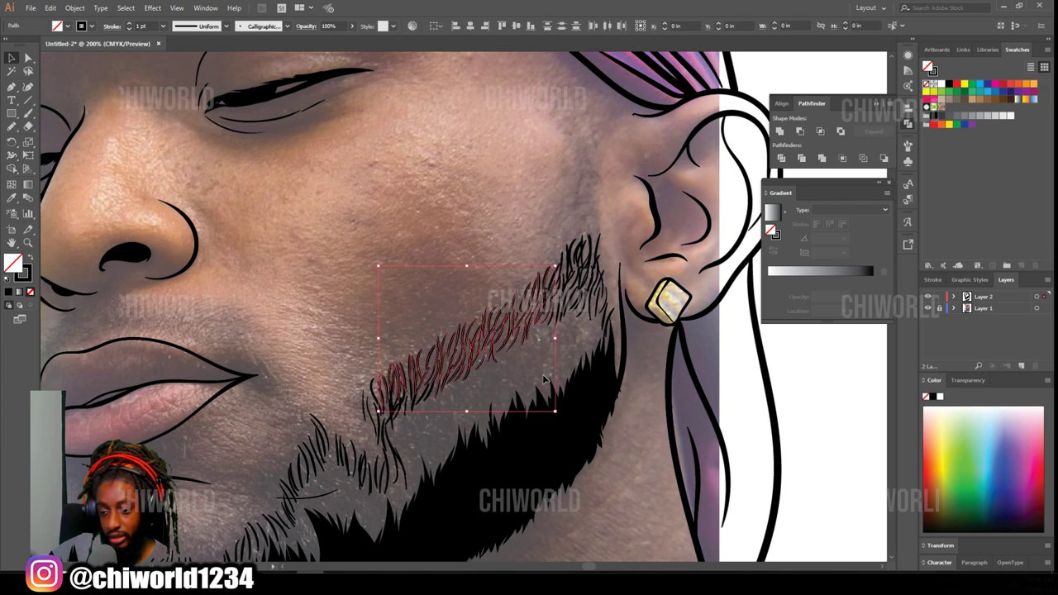
mouse_move(503, 336)
left_mouse_down()
mouse_move(524, 360)
mouse_move(403, 442)
mouse_move(556, 366)
mouse_move(416, 460)
mouse_move(497, 408)
mouse_move(496, 419)
mouse_move(475, 426)
mouse_move(492, 365)
mouse_move(505, 391)
mouse_move(372, 487)
mouse_move(496, 396)
mouse_move(573, 371)
mouse_move(467, 457)
mouse_move(455, 492)
left_mouse_up()
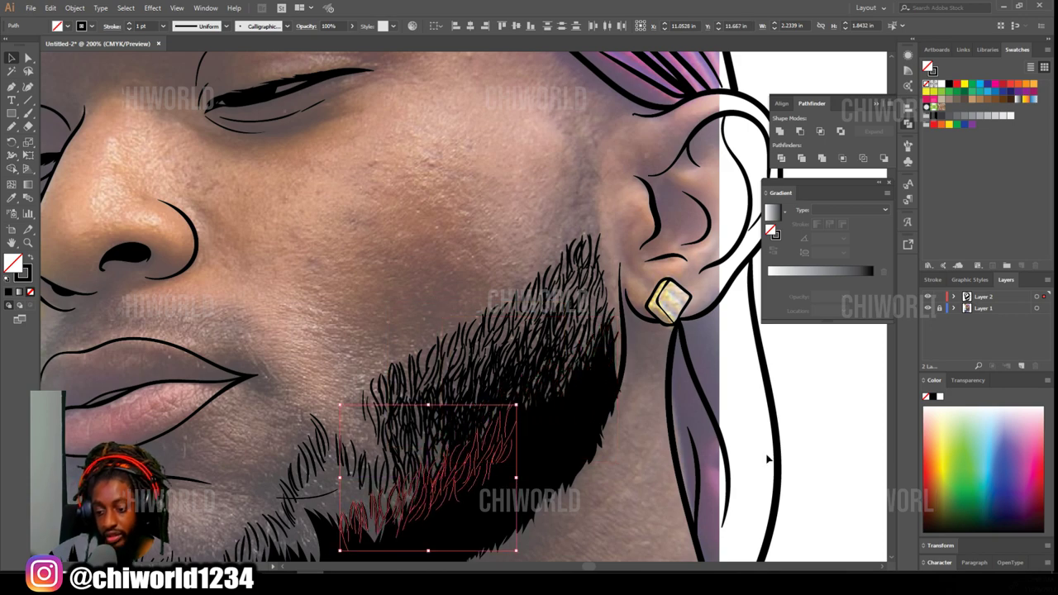
left_click(767, 459)
key("ctrl+minus")
key("ctrl+minus")
key("ctrl+minus")
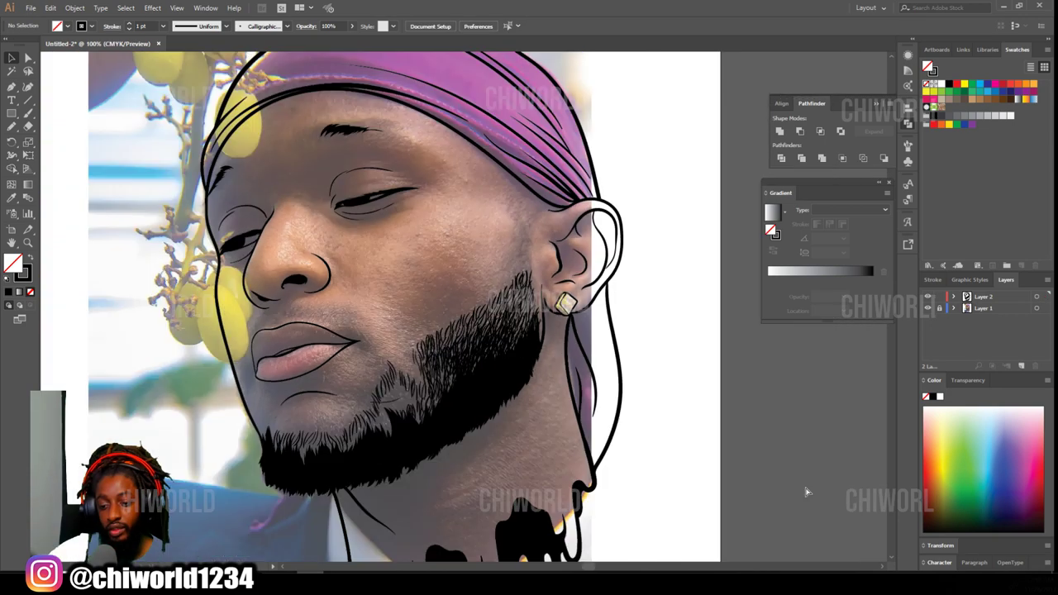
Fill the remaining gaps in the sideburn base, cheek beard and area below the mouth corner with Paintbrush hair strokes.
key("ctrl+0")
key("ctrl+equal")
key("ctrl+equal")
scroll(658, 447, "down", 1)
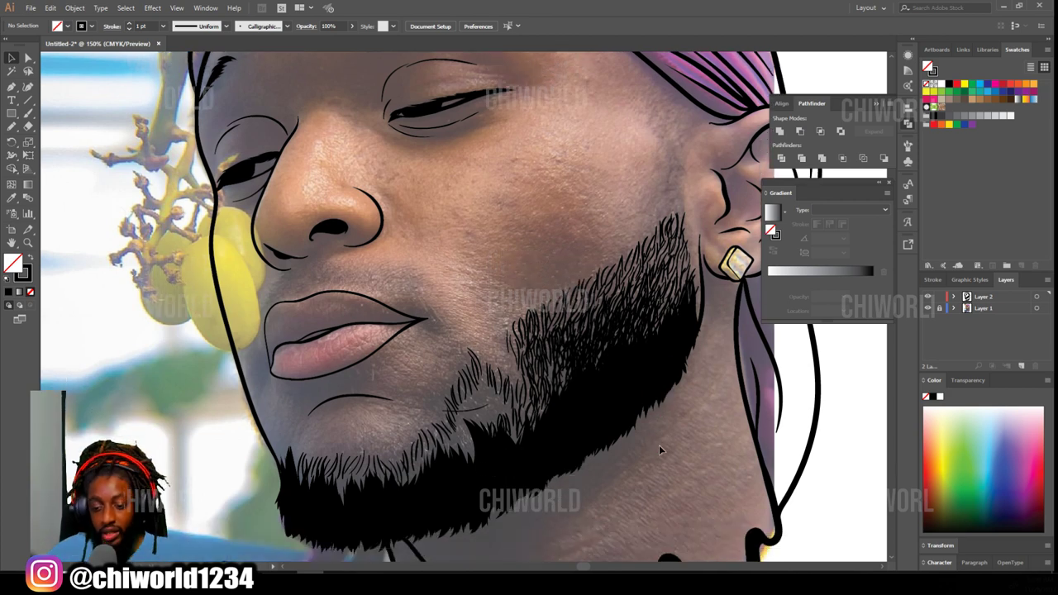
key("b")
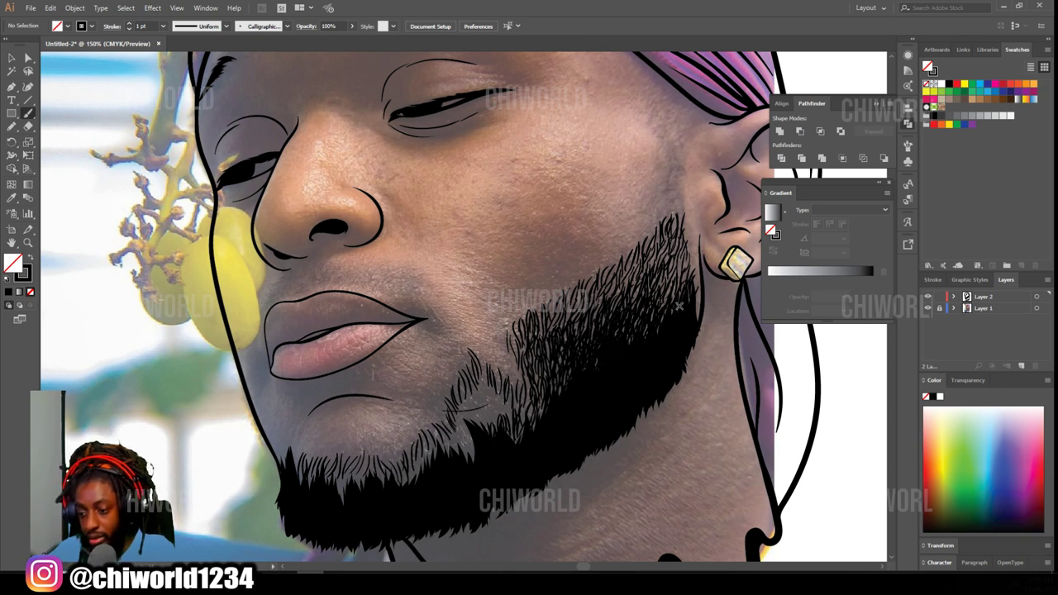
left_click_drag(664, 266, 668, 299)
left_click_drag(687, 254, 674, 291)
mouse_move(569, 342)
left_mouse_down()
mouse_move(556, 400)
mouse_move(560, 387)
mouse_move(533, 410)
left_mouse_up()
left_click_drag(535, 379, 523, 411)
mouse_move(523, 360)
left_mouse_down()
mouse_move(517, 392)
mouse_move(513, 378)
left_mouse_up()
left_click_drag(524, 382, 521, 441)
left_click_drag(531, 400, 528, 442)
left_click_drag(506, 387, 509, 440)
left_click_drag(500, 385, 503, 414)
mouse_move(486, 372)
left_mouse_down()
mouse_move(498, 413)
mouse_move(492, 407)
left_mouse_up()
left_click_drag(481, 377, 495, 439)
left_click_drag(509, 398, 502, 435)
mouse_move(477, 400)
left_mouse_down()
mouse_move(492, 435)
mouse_move(466, 386)
left_mouse_up()
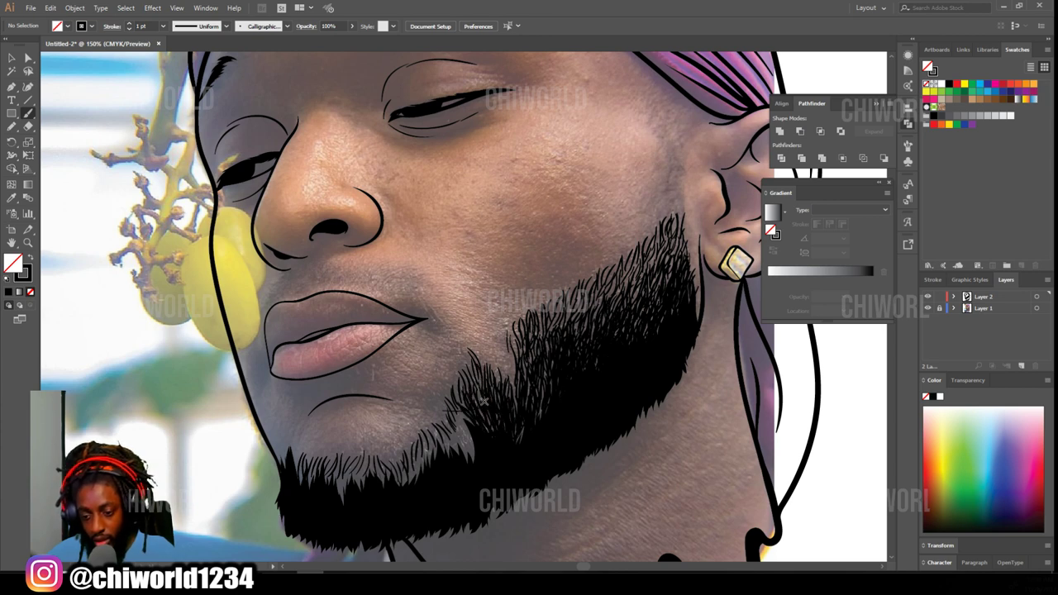
left_click_drag(477, 433, 465, 405)
left_click_drag(471, 453, 454, 412)
mouse_move(463, 438)
left_mouse_down()
mouse_move(451, 394)
mouse_move(443, 402)
left_mouse_up()
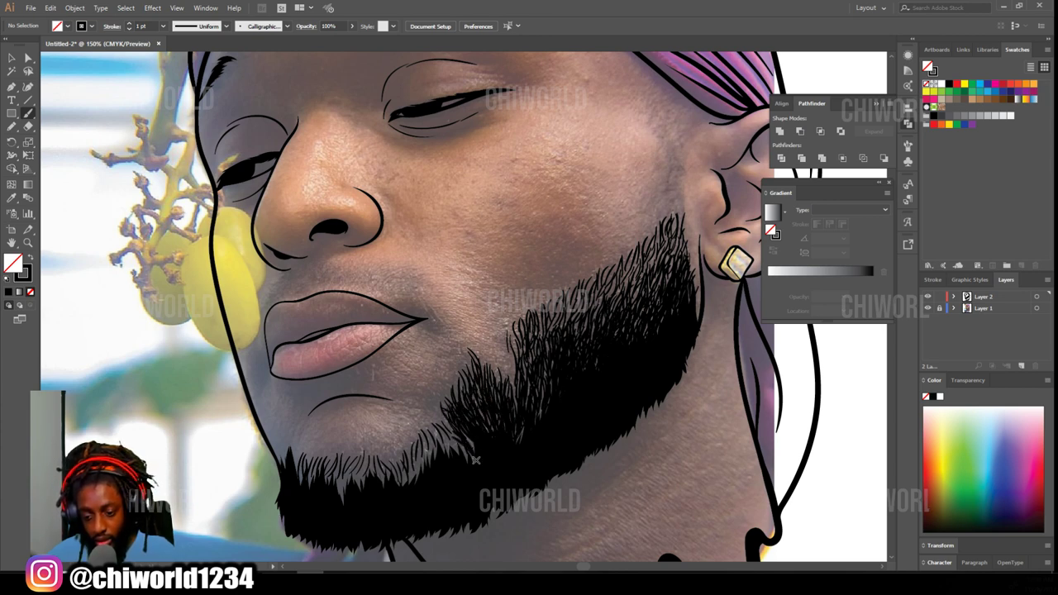
Paint dense hair strokes along the chin beard's upper edge, from below the mouth corner to the far jawline.
left_click_drag(459, 455, 438, 422)
mouse_move(491, 436)
left_mouse_down()
mouse_move(474, 408)
mouse_move(437, 411)
left_mouse_up()
left_click_drag(438, 465, 423, 435)
left_click_drag(428, 472, 413, 438)
mouse_move(418, 478)
left_mouse_down()
mouse_move(405, 445)
mouse_move(376, 449)
left_mouse_up()
mouse_move(385, 486)
left_mouse_down()
mouse_move(367, 451)
mouse_move(357, 454)
left_mouse_up()
mouse_move(356, 497)
left_mouse_down()
mouse_move(342, 458)
mouse_move(325, 452)
left_mouse_up()
left_click_drag(316, 494, 306, 458)
mouse_move(302, 482)
left_mouse_down()
mouse_move(288, 443)
mouse_move(292, 456)
left_mouse_up()
left_click_drag(322, 481, 312, 451)
key("ctrl+minus")
key("ctrl+minus")
left_click(927, 309)
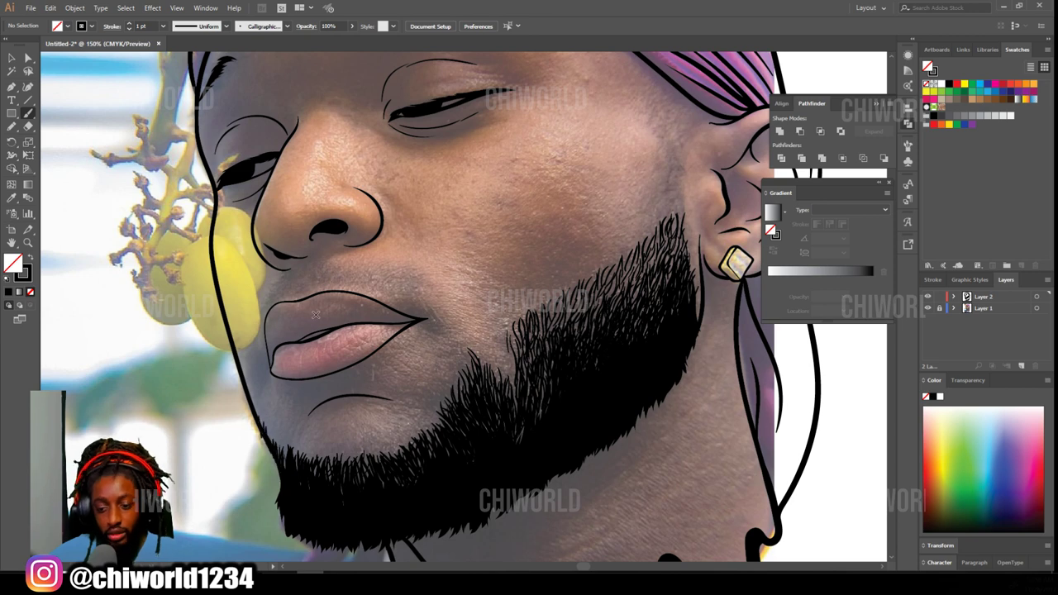
Paint hair strokes for the soul patch under the lower lip, the moustache, and the sideburn in front of the ear.
left_click_drag(362, 384, 356, 365)
left_click_drag(347, 387, 341, 370)
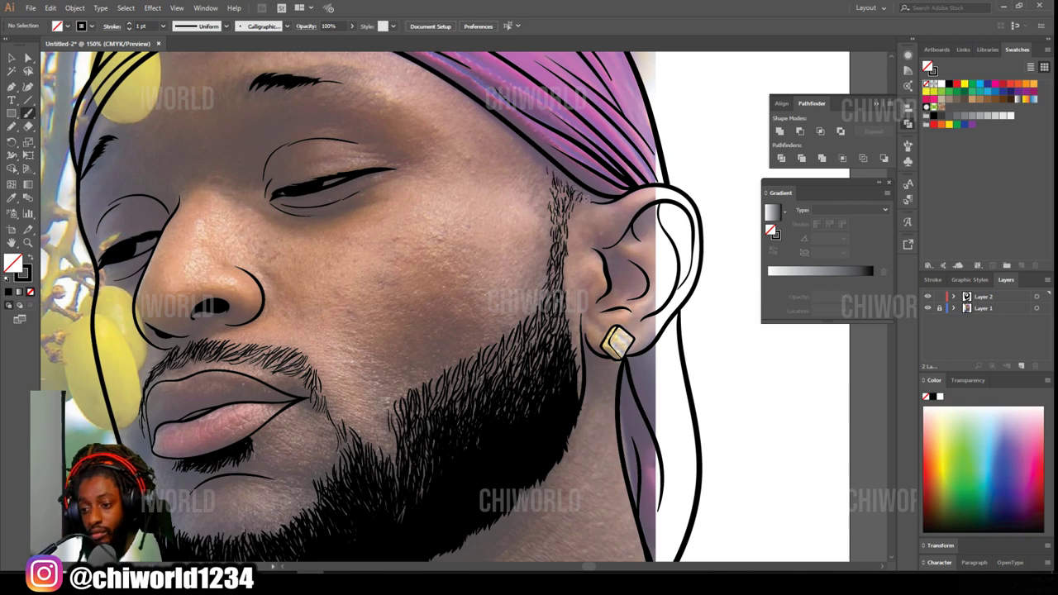
key("ctrl+minus")
key("ctrl+minus")
left_click(927, 309)
left_click(927, 309)
Set the brush stroke to 0.25 pt and paint fine curved hairs at the inner end of the eyebrow nearer the ear.
key("ctrl+equal")
key("ctrl+equal")
key("ctrl+equal")
mouse_move(546, 106)
left_mouse_down()
mouse_move(572, 344)
mouse_move(606, 475)
left_mouse_up()
key("ctrl+equal")
key("ctrl+equal")
left_click(164, 26)
left_click(180, 37)
key("ctrl+equal")
mouse_move(203, 275)
left_mouse_down()
mouse_move(232, 295)
mouse_move(363, 335)
left_mouse_up()
left_click_drag(267, 471, 234, 381)
left_click_drag(272, 459, 254, 373)
left_click_drag(279, 457, 281, 364)
mouse_move(286, 446)
left_mouse_down()
mouse_move(287, 385)
mouse_move(305, 357)
left_mouse_up()
left_click_drag(297, 444, 325, 355)
left_click_drag(308, 434, 376, 351)
left_click_drag(322, 451, 393, 355)
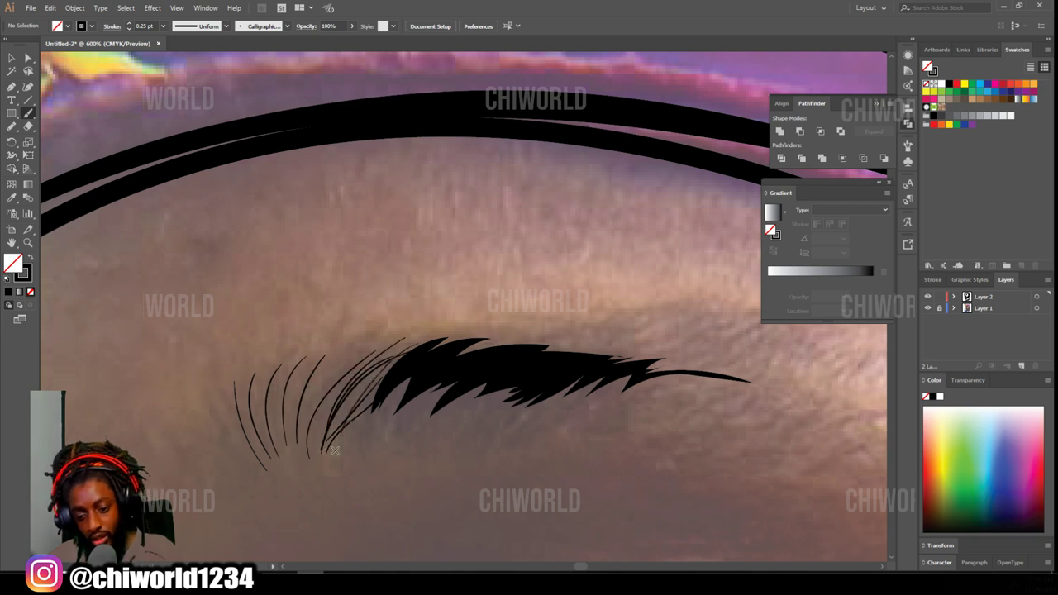
Paint fine overlapping hairs between the inner end and along the underside of the eyebrow nearer the ear.
left_click_drag(312, 448, 354, 370)
left_click_drag(298, 446, 352, 347)
mouse_move(359, 440)
left_mouse_down()
mouse_move(408, 397)
mouse_move(451, 387)
left_mouse_up()
left_click_drag(626, 406, 729, 367)
left_click_drag(545, 422, 671, 376)
left_click_drag(505, 433, 689, 375)
left_click_drag(484, 436, 643, 366)
left_click_drag(425, 440, 582, 382)
left_click_drag(396, 439, 534, 368)
mouse_move(374, 443)
left_mouse_down()
mouse_move(479, 372)
mouse_move(448, 389)
left_mouse_up()
left_click_drag(331, 449, 406, 386)
mouse_move(350, 425)
left_mouse_down()
mouse_move(420, 366)
mouse_move(422, 343)
left_mouse_up()
left_click_drag(327, 438, 393, 356)
mouse_move(488, 376)
left_mouse_down()
mouse_move(398, 429)
mouse_move(480, 388)
mouse_move(476, 423)
left_mouse_up()
mouse_move(608, 379)
left_mouse_down()
mouse_move(519, 422)
mouse_move(572, 373)
left_mouse_up()
Paint fine hairs over the tail and along the upper edge of the eyebrow nearer the ear.
scroll(641, 485, "down", 4)
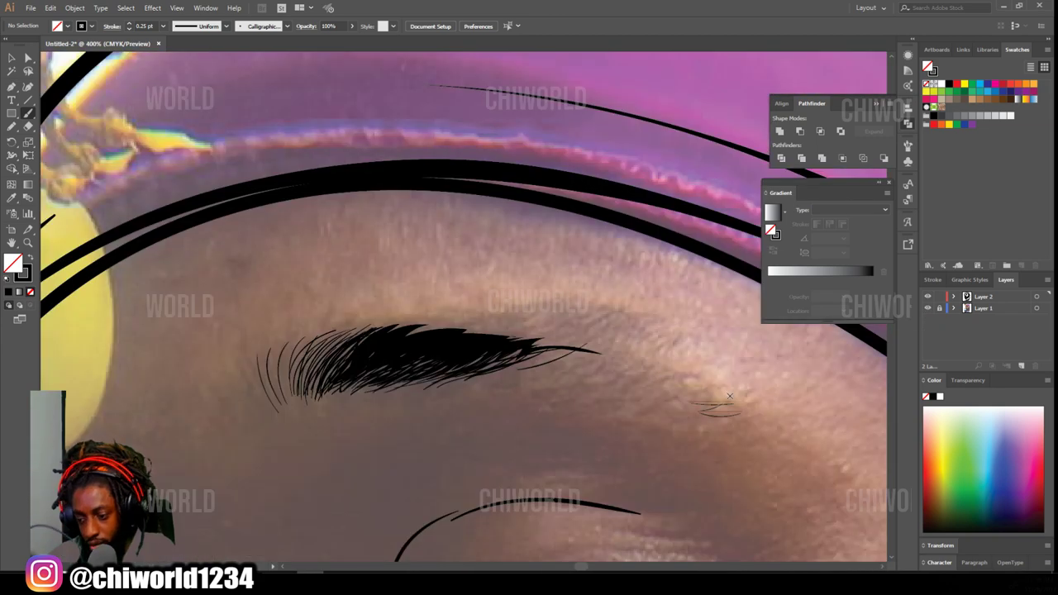
left_click_drag(730, 396, 673, 393)
left_click_drag(717, 388, 613, 375)
left_click_drag(659, 363, 582, 369)
left_click_drag(631, 354, 539, 367)
mouse_move(583, 352)
left_mouse_down()
mouse_move(529, 366)
mouse_move(520, 352)
mouse_move(536, 347)
left_mouse_up()
left_click_drag(549, 357, 522, 363)
mouse_move(683, 336)
left_mouse_down()
mouse_move(582, 351)
mouse_move(656, 331)
left_mouse_up()
left_click_drag(666, 353, 710, 347)
left_click_drag(573, 346, 669, 326)
left_click_drag(548, 341, 647, 322)
left_click_drag(537, 344, 656, 320)
mouse_move(499, 347)
left_mouse_down()
mouse_move(623, 322)
mouse_move(468, 331)
left_mouse_up()
mouse_move(576, 324)
left_mouse_down()
mouse_move(451, 339)
mouse_move(477, 337)
left_mouse_up()
left_click_drag(627, 312, 459, 332)
left_click_drag(517, 315, 372, 341)
mouse_move(466, 314)
left_mouse_down()
mouse_move(327, 345)
mouse_move(377, 330)
left_mouse_up()
Examine the eyebrow hairs within the whole portrait at several magnifications, with and without the photo layer.
key("ctrl+minus")
key("ctrl+minus")
key("ctrl+minus")
key("ctrl+minus")
left_click(928, 309)
key("ctrl+minus")
key("ctrl+minus")
key("ctrl+equal")
key("ctrl+equal")
key("ctrl+equal")
key("ctrl+equal")
left_click(928, 309)
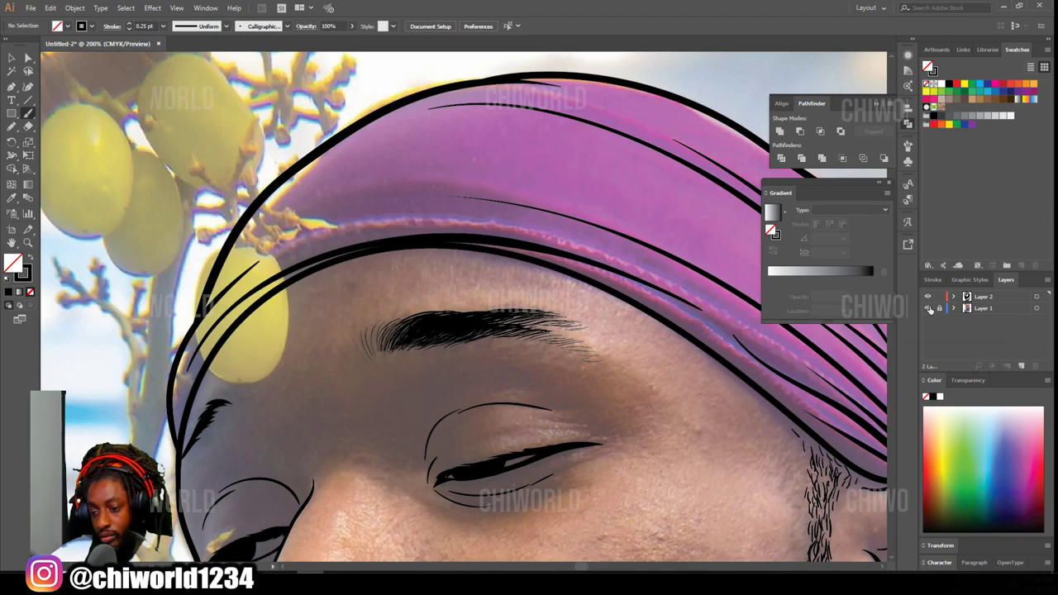
Add a few more fine hairs to the outer tail and upper edge of the same eyebrow.
left_click_drag(610, 366, 577, 349)
left_click_drag(601, 359, 521, 323)
left_click_drag(554, 334, 486, 321)
key("ctrl+minus")
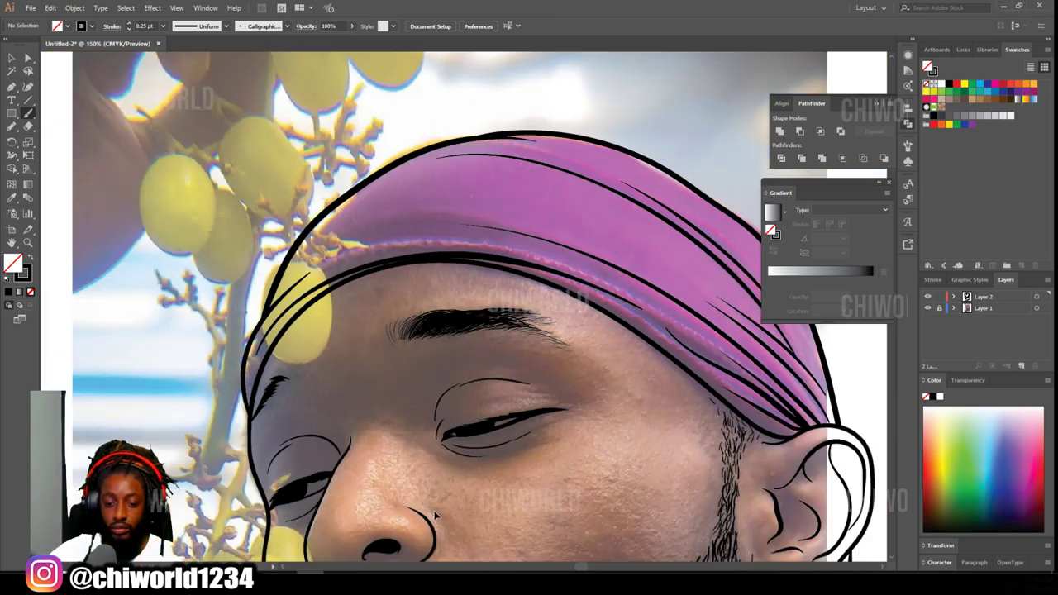
Paint fine overlapping hairs along the length and edges of the eyebrow farther from the ear.
left_click_drag(364, 463, 533, 399)
key("ctrl+equal")
key("ctrl+equal")
key("ctrl+equal")
left_click_drag(353, 457, 385, 437)
left_click_drag(353, 464, 402, 419)
left_click_drag(372, 438, 421, 388)
left_click_drag(381, 419, 437, 372)
left_click_drag(392, 399, 440, 363)
left_click_drag(403, 379, 460, 346)
left_click_drag(436, 333, 472, 344)
mouse_move(420, 324)
left_mouse_down()
mouse_move(472, 337)
mouse_move(464, 332)
left_mouse_up()
left_click_drag(411, 334, 474, 334)
mouse_move(391, 354)
left_mouse_down()
mouse_move(451, 326)
mouse_move(419, 345)
left_mouse_up()
left_click_drag(375, 391, 402, 352)
left_click_drag(357, 419, 385, 378)
left_click_drag(353, 446, 378, 392)
mouse_move(371, 392)
left_mouse_down()
mouse_move(407, 354)
mouse_move(452, 350)
left_mouse_up()
left_click_drag(354, 472, 423, 380)
Check both eyebrows across the whole portrait with the photo layer hidden and shown again.
key("ctrl+minus")
key("ctrl+minus")
key("ctrl+minus")
key("ctrl+minus")
key("ctrl+minus")
key("ctrl+minus")
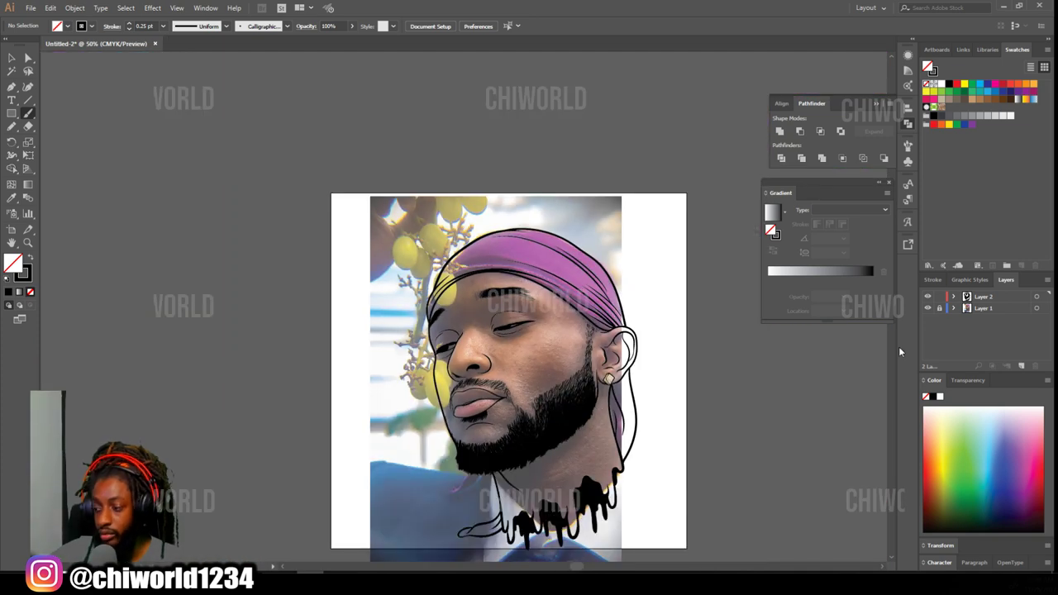
left_click(928, 309)
key("ctrl+minus")
key("ctrl+plus")
key("ctrl+plus")
key("ctrl+plus")
left_click(928, 310)
Refine the iris edge of the eye nearer the ear and paint thin crease lines above its lid and outer corner.
key("ctrl+plus")
key("ctrl+plus")
key("ctrl+plus")
key("ctrl+plus")
key("ctrl+plus")
left_click_drag(315, 481, 438, 397)
mouse_move(356, 461)
left_mouse_down()
mouse_move(433, 394)
mouse_move(345, 405)
left_mouse_up()
key("ctrl+minus")
mouse_move(756, 469)
left_mouse_down()
mouse_move(494, 469)
mouse_move(425, 514)
left_mouse_up()
key("ctrl+plus")
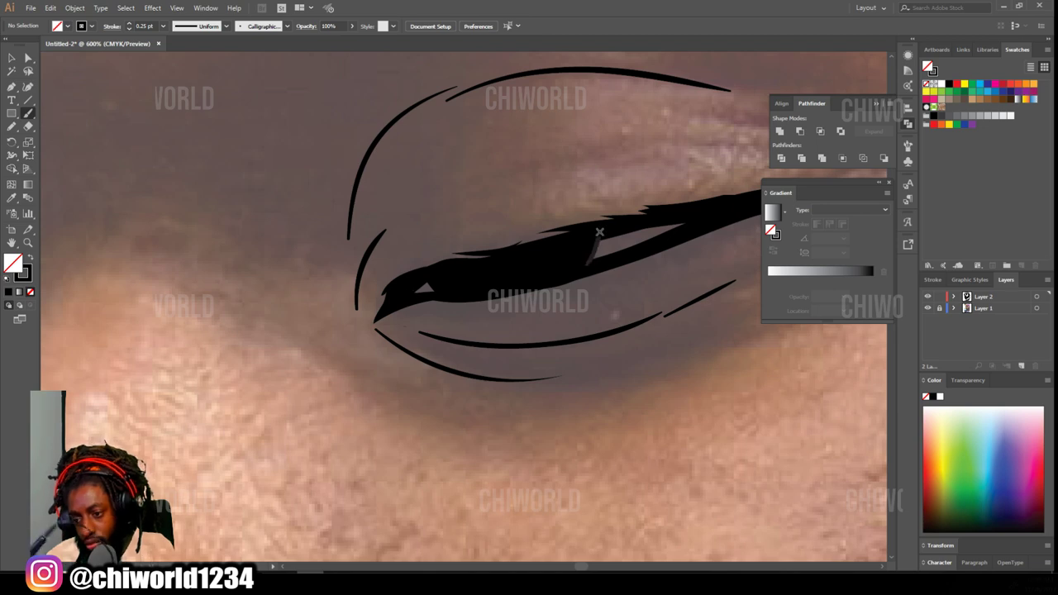
key("ctrl+minus")
key("ctrl+minus")
left_click_drag(688, 283, 598, 269)
left_click_drag(613, 250, 489, 212)
left_click_drag(223, 561, 205, 559)
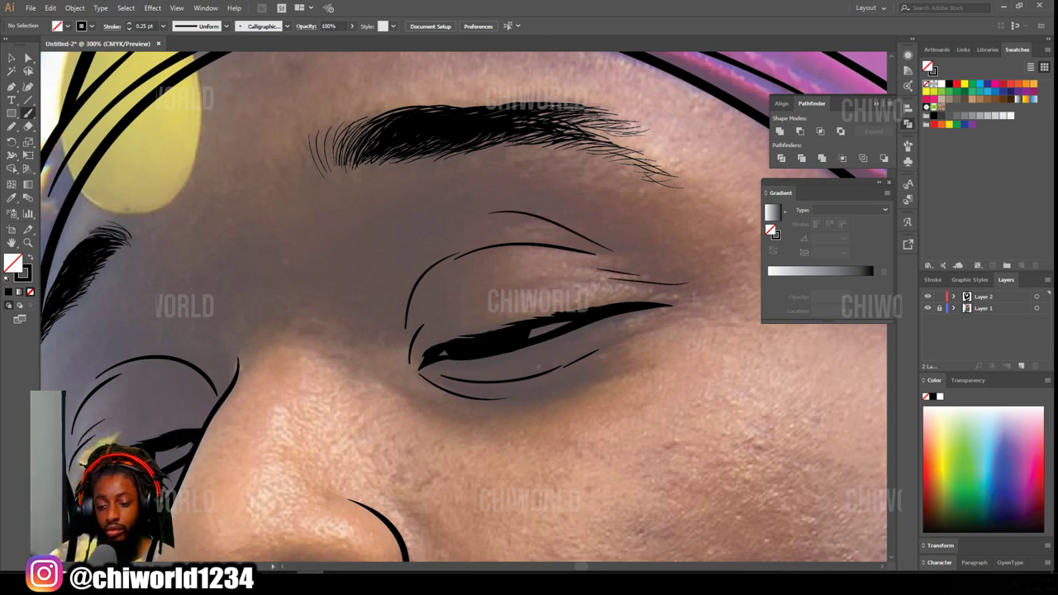
Examine the eye and crease lines within the whole portrait, with and without the photo layer.
key("ctrl+minus")
key("ctrl+minus")
key("ctrl+minus")
key("ctrl+minus")
left_click(927, 308)
key("ctrl+minus")
key("ctrl+plus")
key("ctrl+plus")
key("ctrl+minus")
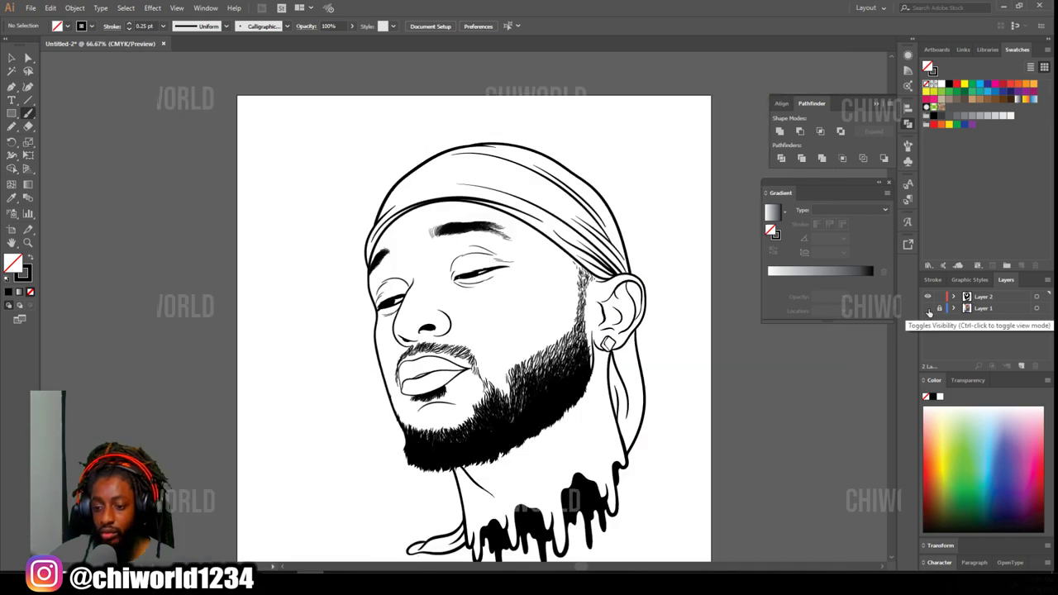
left_click(927, 309)
key("ctrl+plus")
key("ctrl+plus")
key("ctrl+plus")
key("ctrl+minus")
key("ctrl+minus")
key("ctrl+minus")
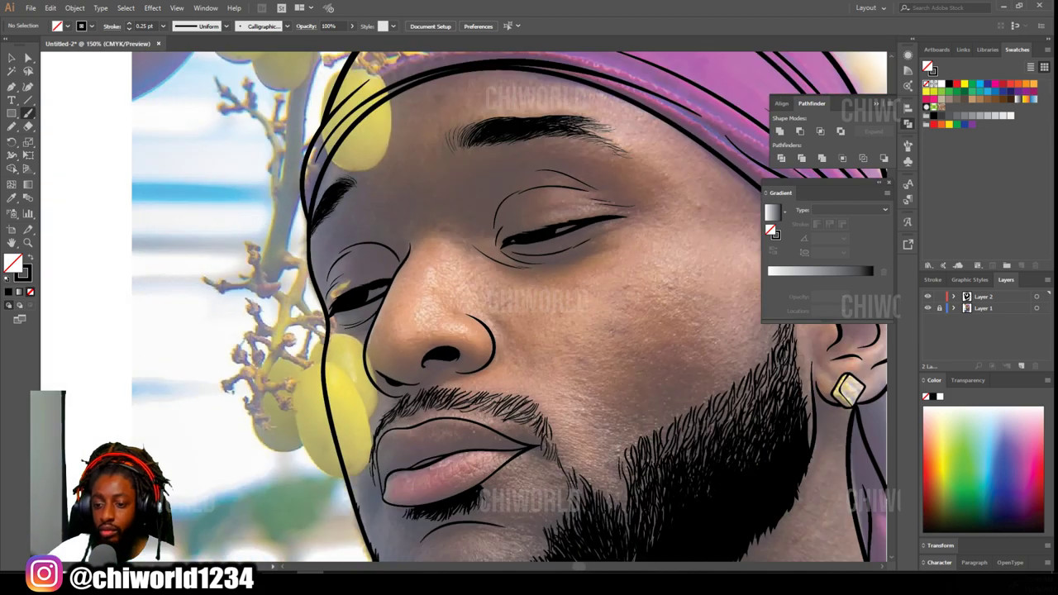
Examine the moustache, lips and beard strokes over the photo up close and from afar.
scroll(391, 548, "down", 2)
key("ctrl+plus")
key("ctrl+plus")
key("ctrl+plus")
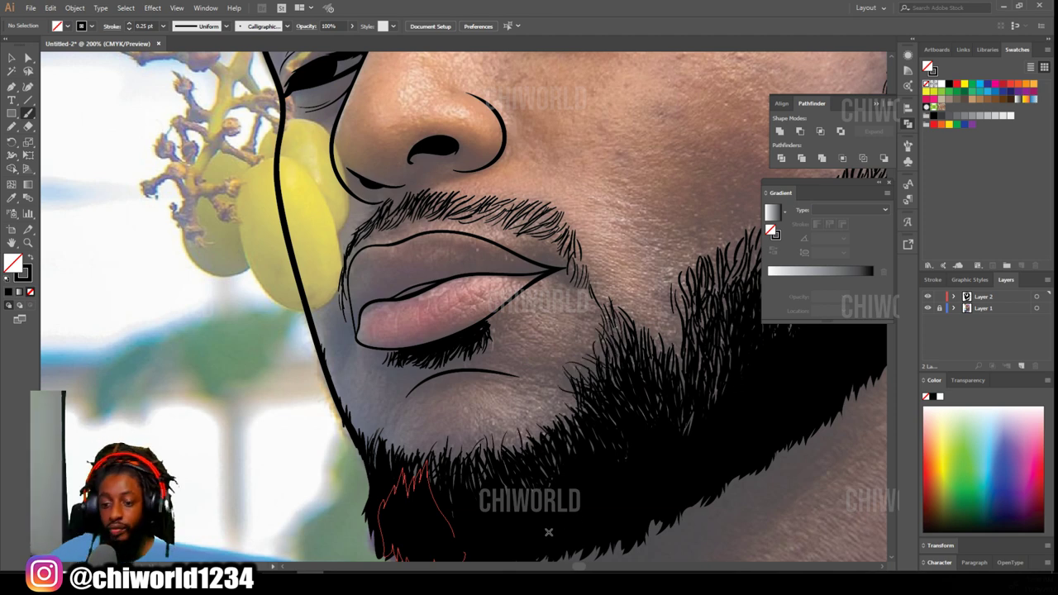
key("ctrl+minus")
key("ctrl+minus")
key("ctrl+minus")
key("ctrl+minus")
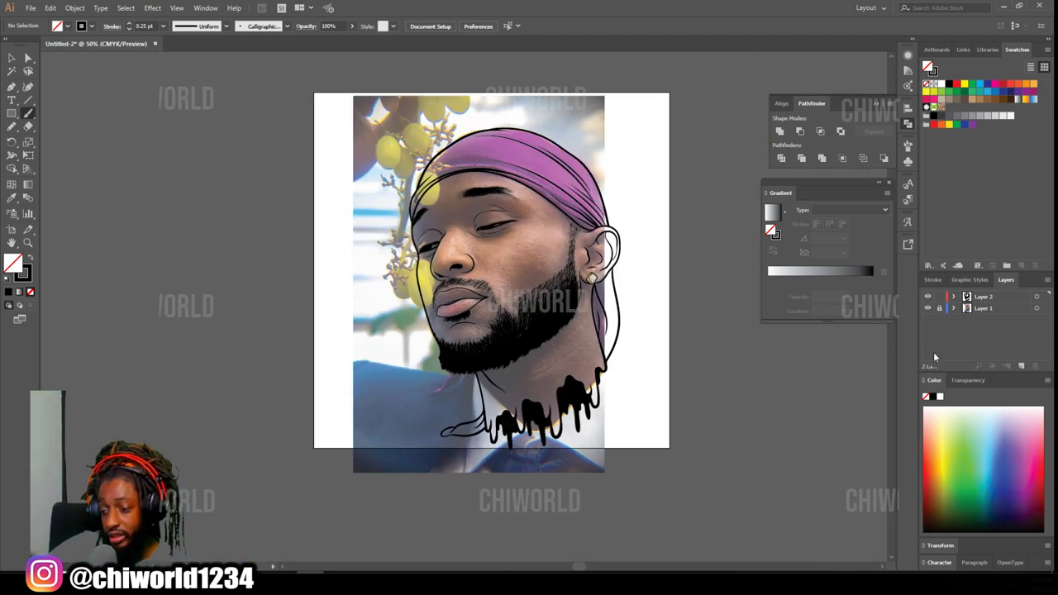
With the photo layer hidden, expand the appearance of all the line art and combine it with Pathfinder Merge.
left_click(926, 308)
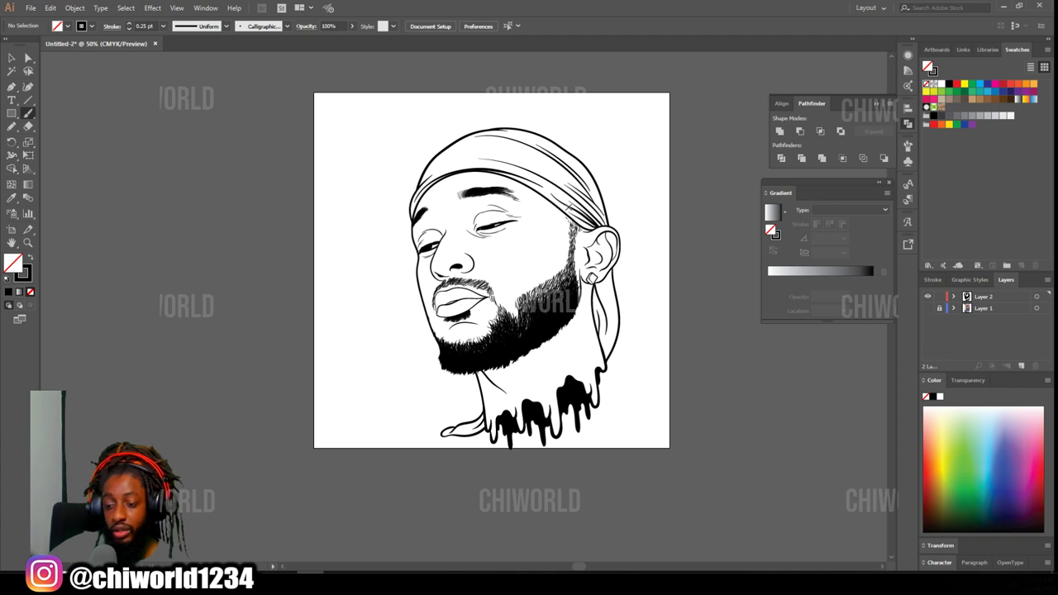
scroll(202, 132, "up", 1)
left_click(13, 60)
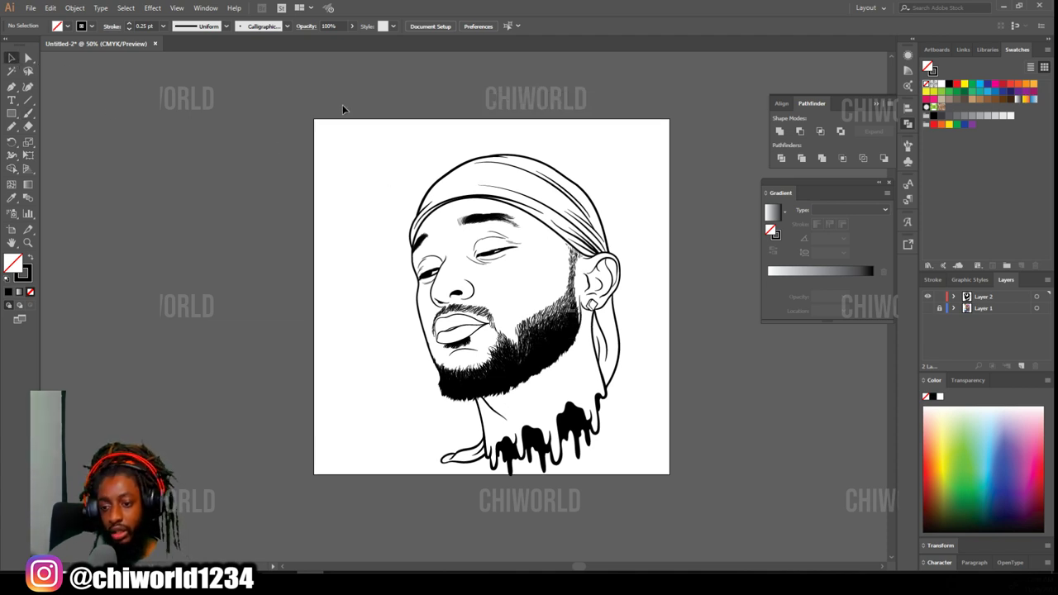
left_click_drag(345, 108, 691, 482)
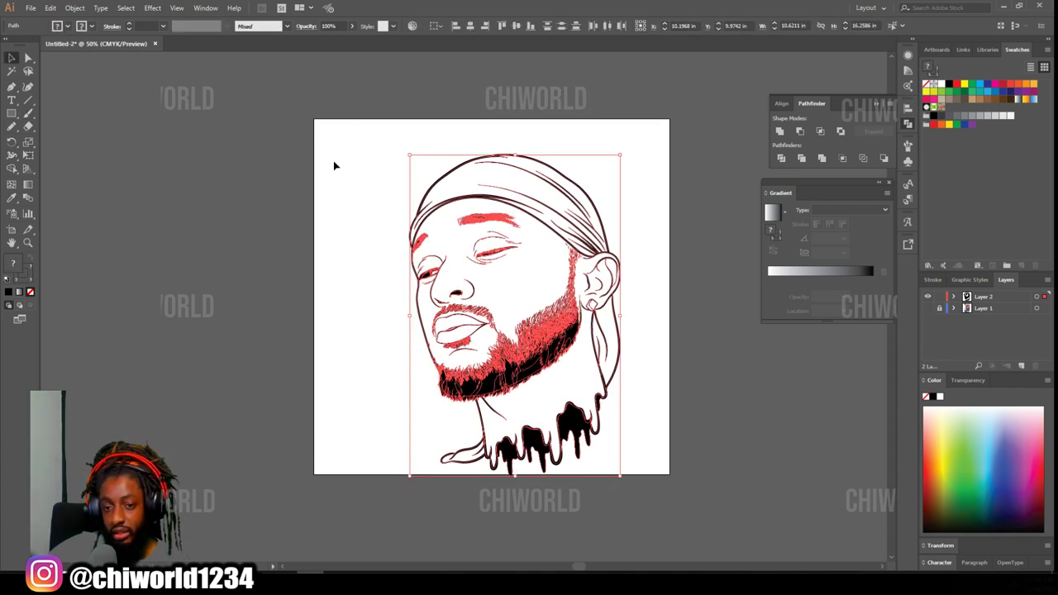
left_click(75, 7)
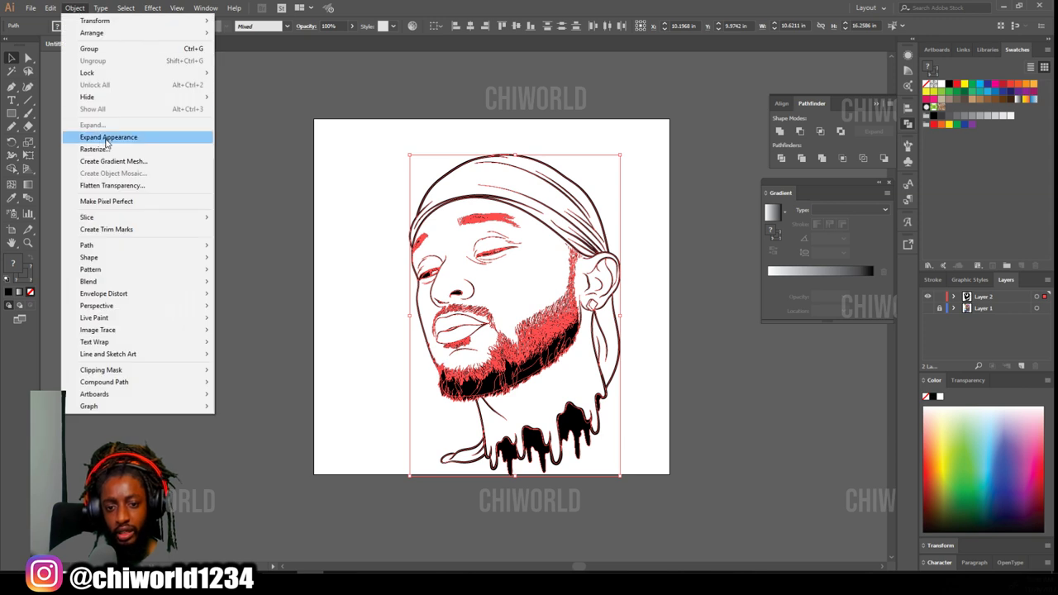
left_click(108, 135)
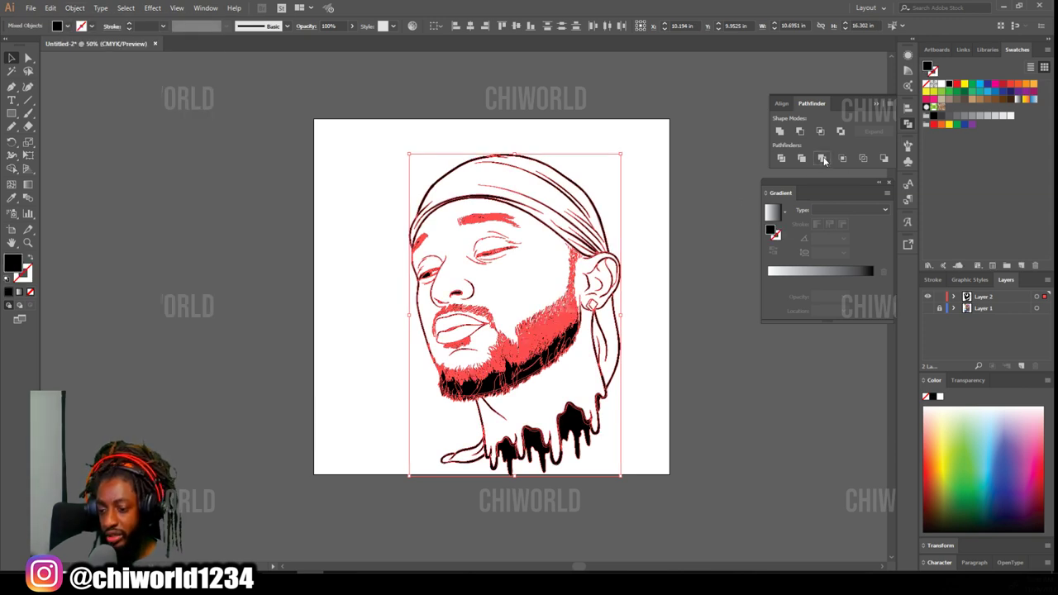
left_click(822, 158)
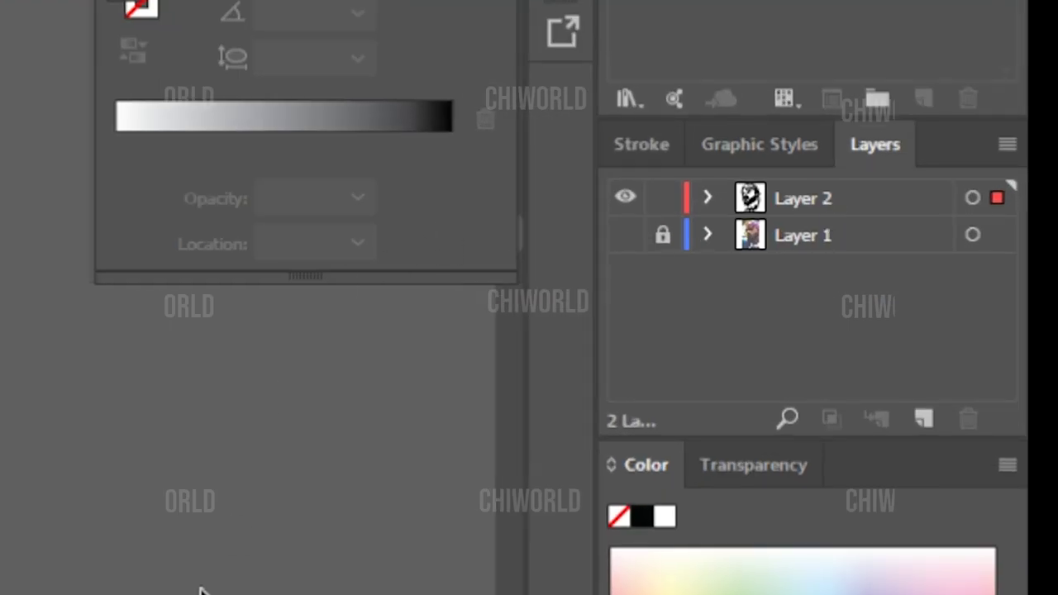
Duplicate Layer 2, lock the copy above it and make the original Layer 2 active.
left_click_drag(821, 203, 929, 422)
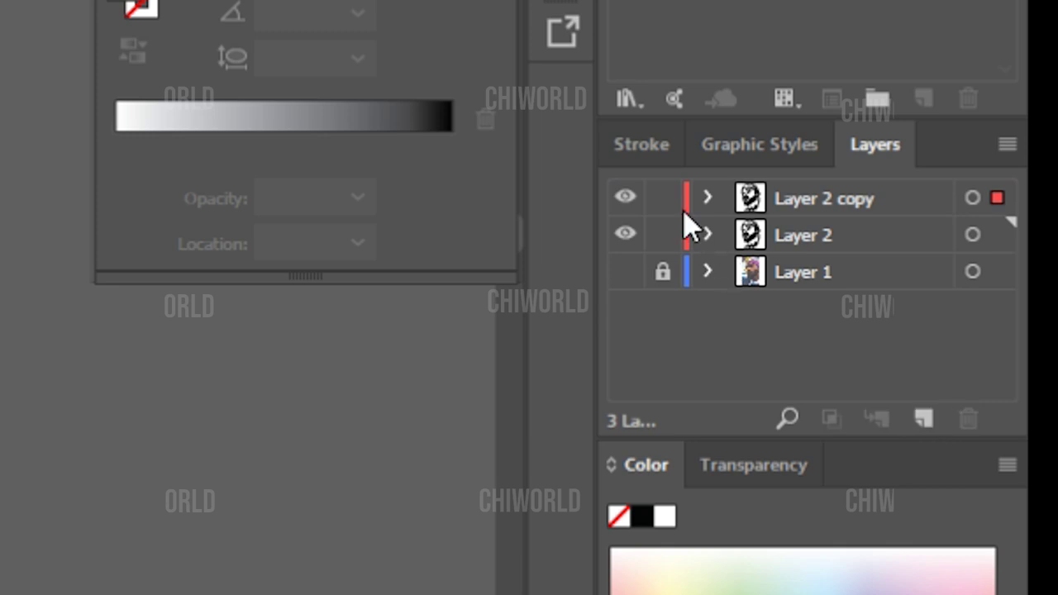
left_click(662, 198)
left_click(831, 243)
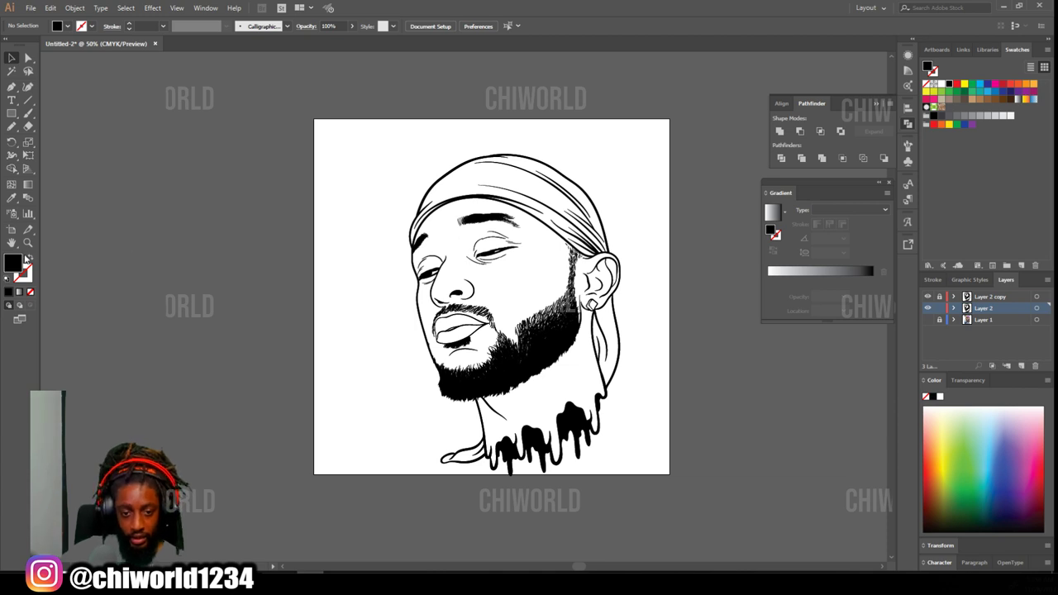
Set the fill colour to the reddish-brown skin tone A55035.
double_click(12, 262)
left_click_drag(778, 515, 777, 562)
mouse_move(699, 519)
left_mouse_down()
mouse_move(686, 436)
mouse_move(698, 447)
left_mouse_up()
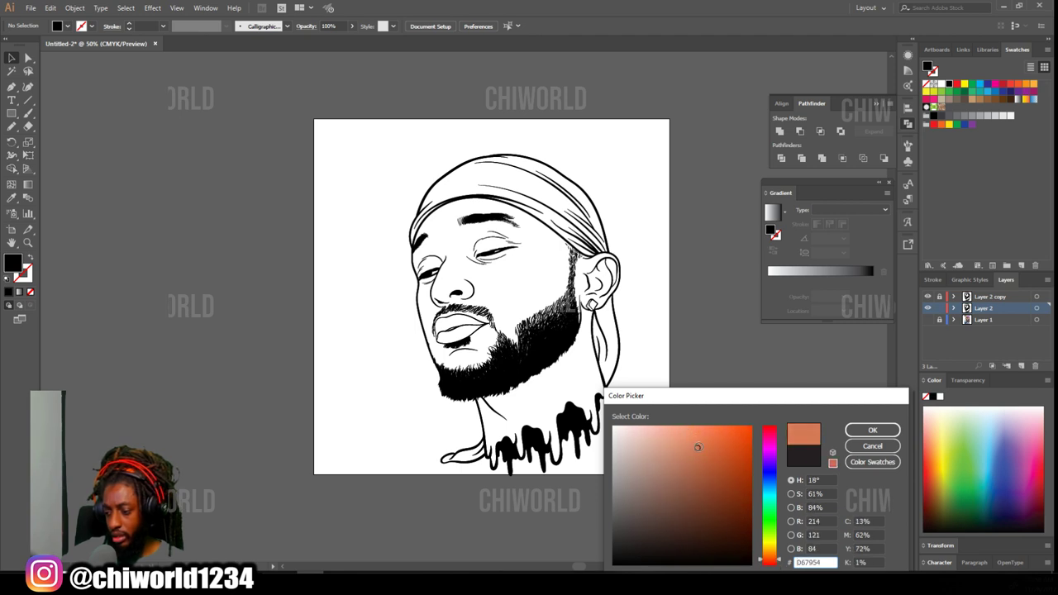
left_click_drag(773, 559, 771, 562)
left_click_drag(704, 463, 706, 474)
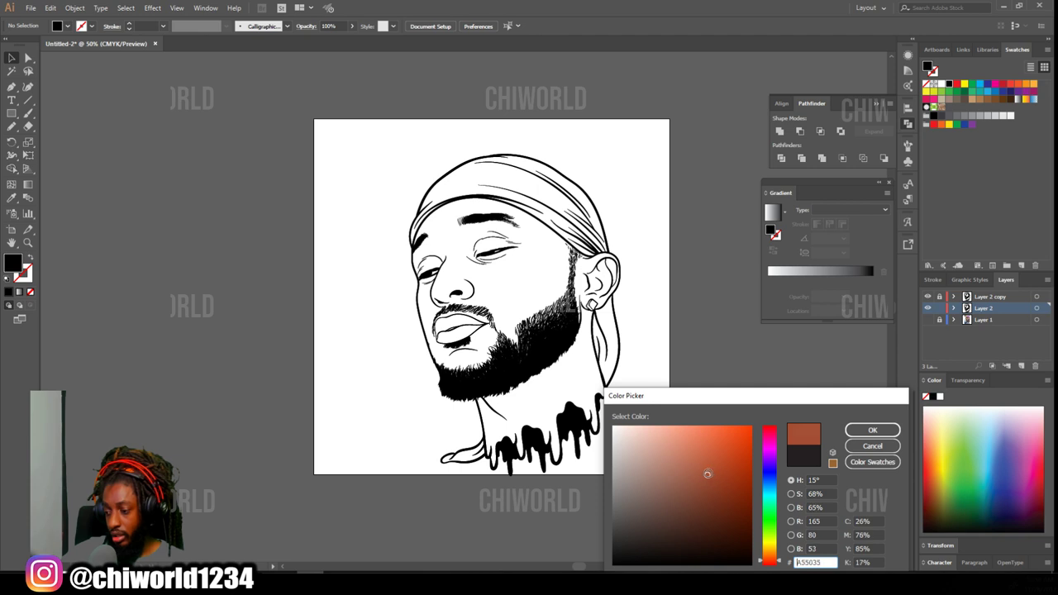
left_click(874, 432)
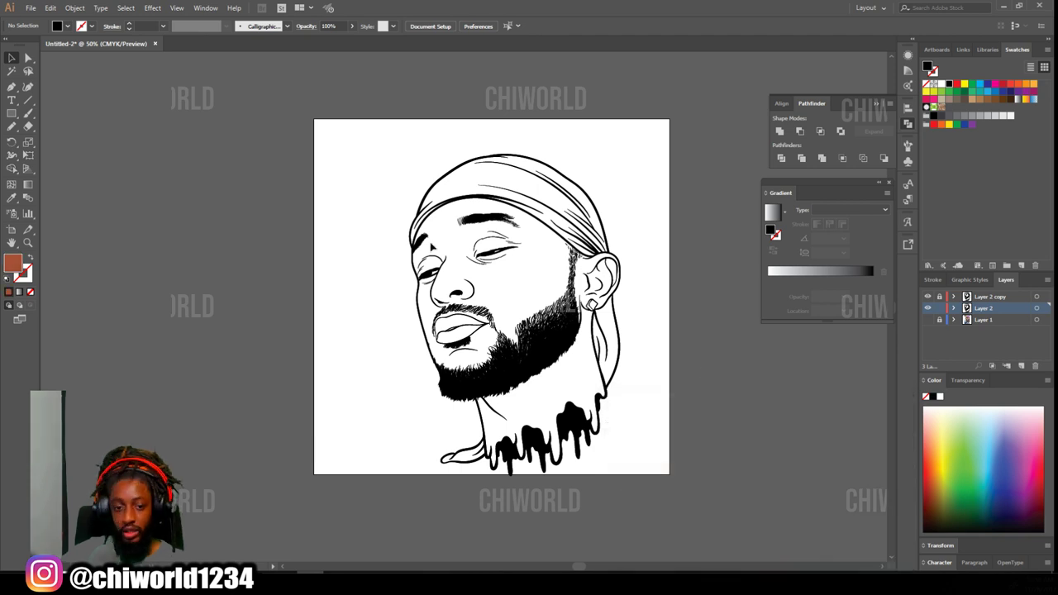
Draw a brown rectangle about 17.33 by 18.86 in over the whole portrait and send it to the back of Layer 2.
left_click(11, 114)
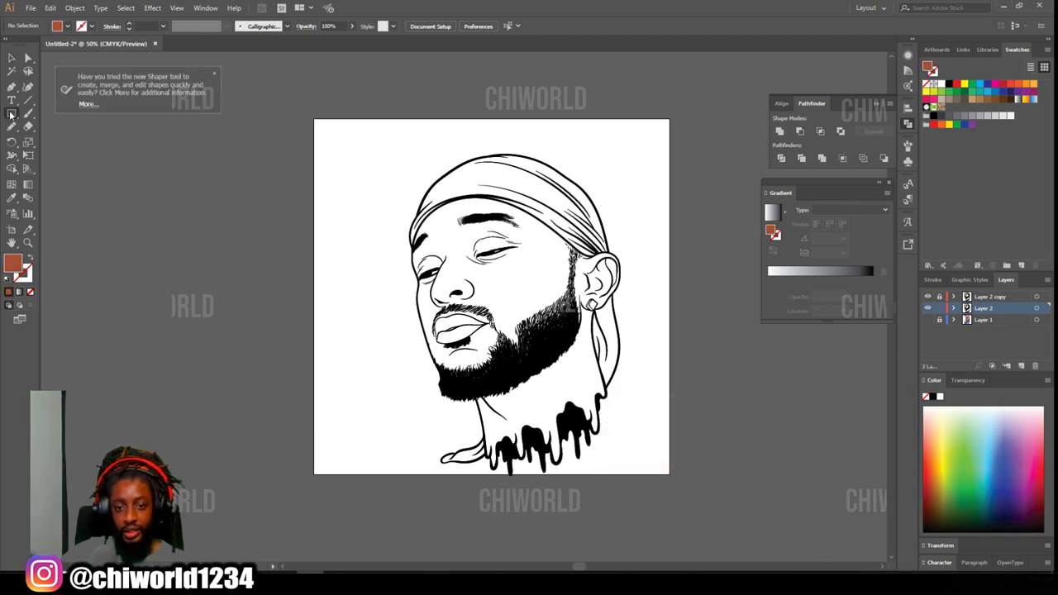
left_click_drag(357, 130, 700, 501)
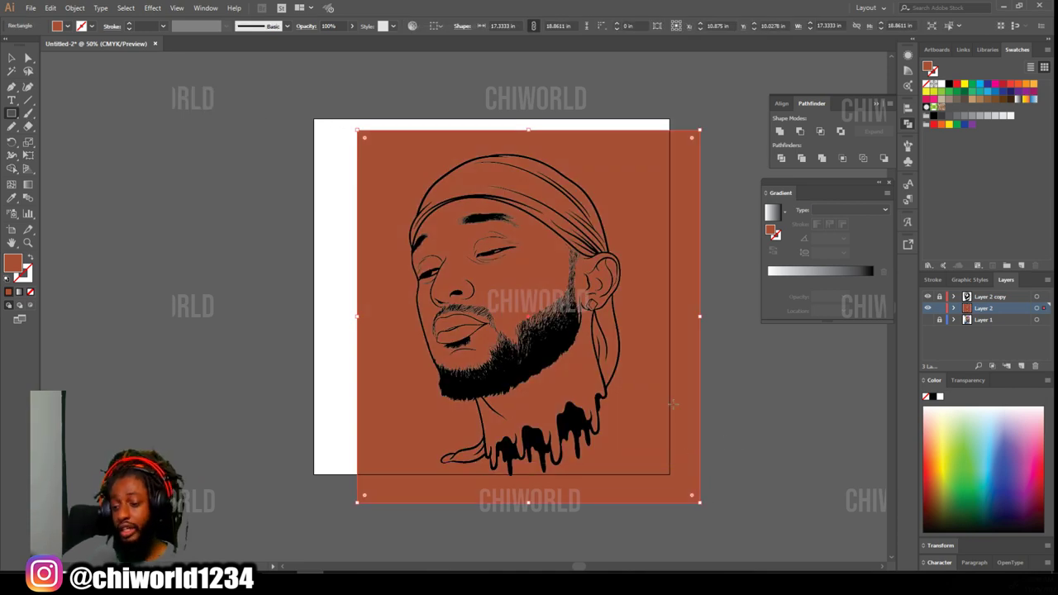
key("v")
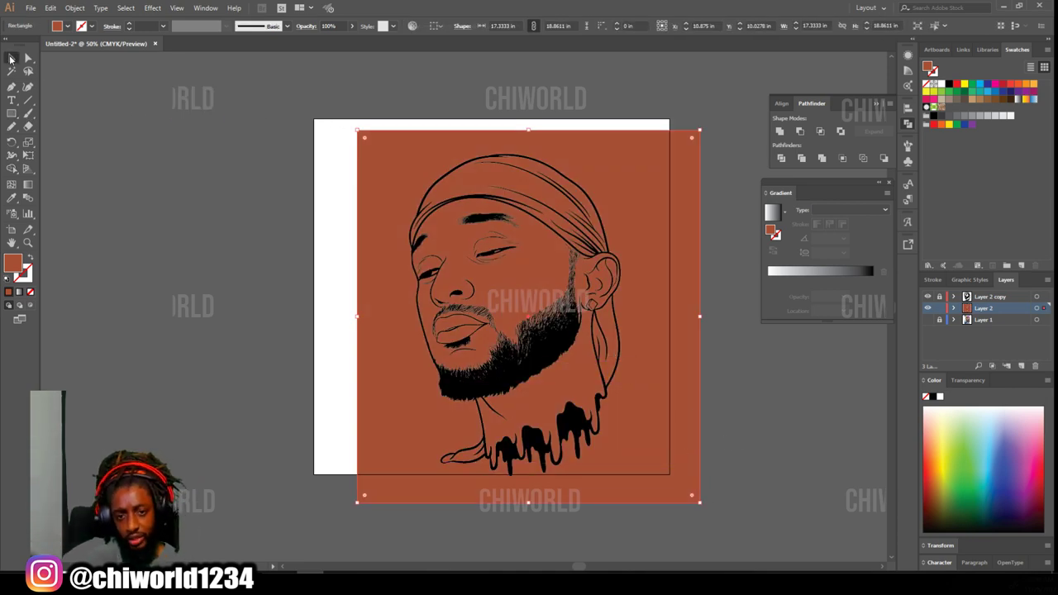
right_click(388, 170)
mouse_move(488, 342)
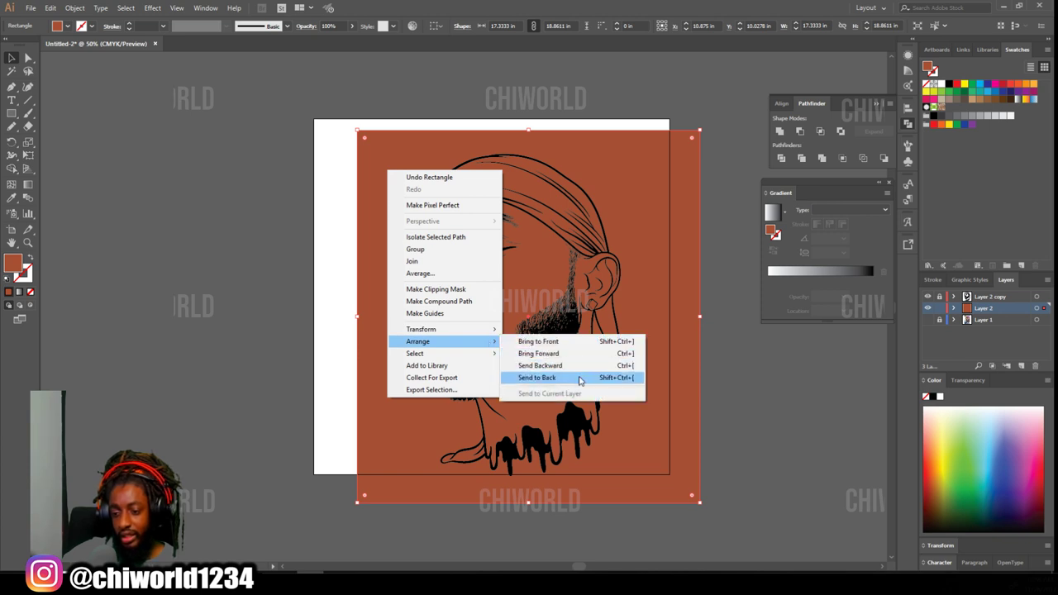
left_click(580, 380)
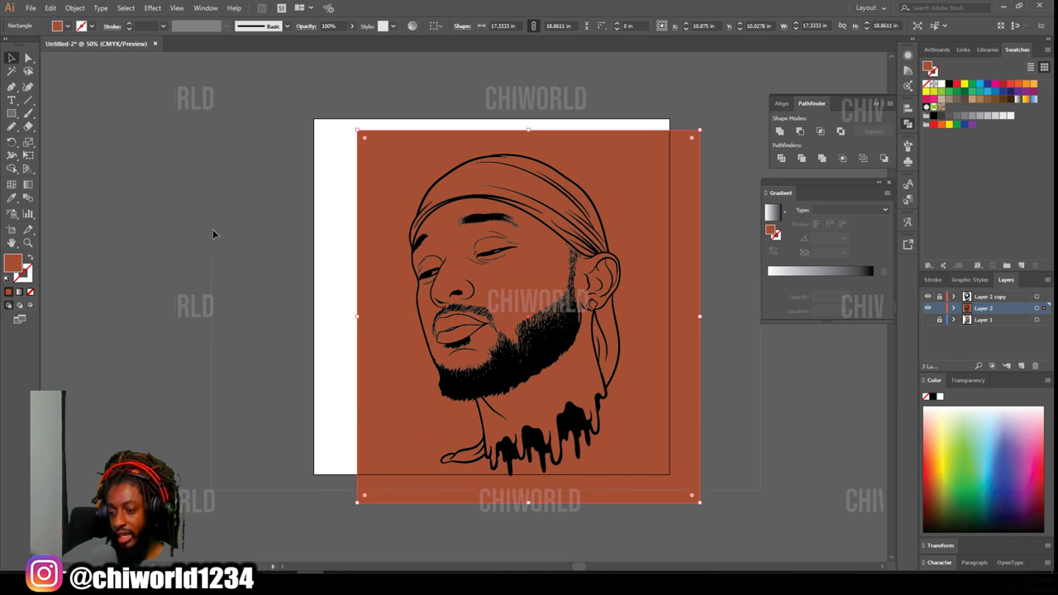
Select the brown rectangle together with the line art on Layer 2 and combine them with Pathfinder Merge.
left_click_drag(307, 114, 626, 180)
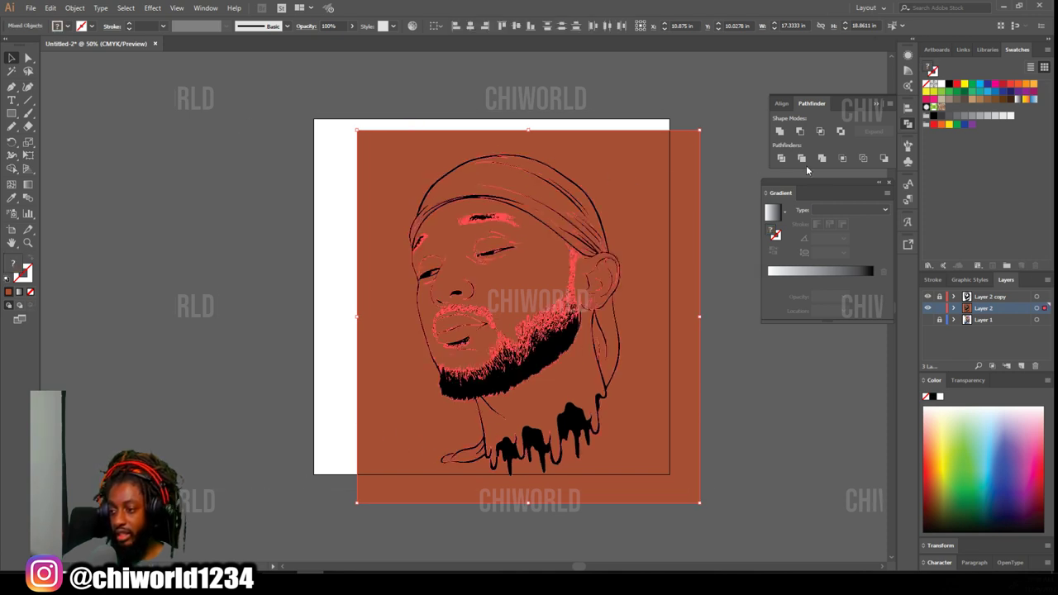
left_click(822, 159)
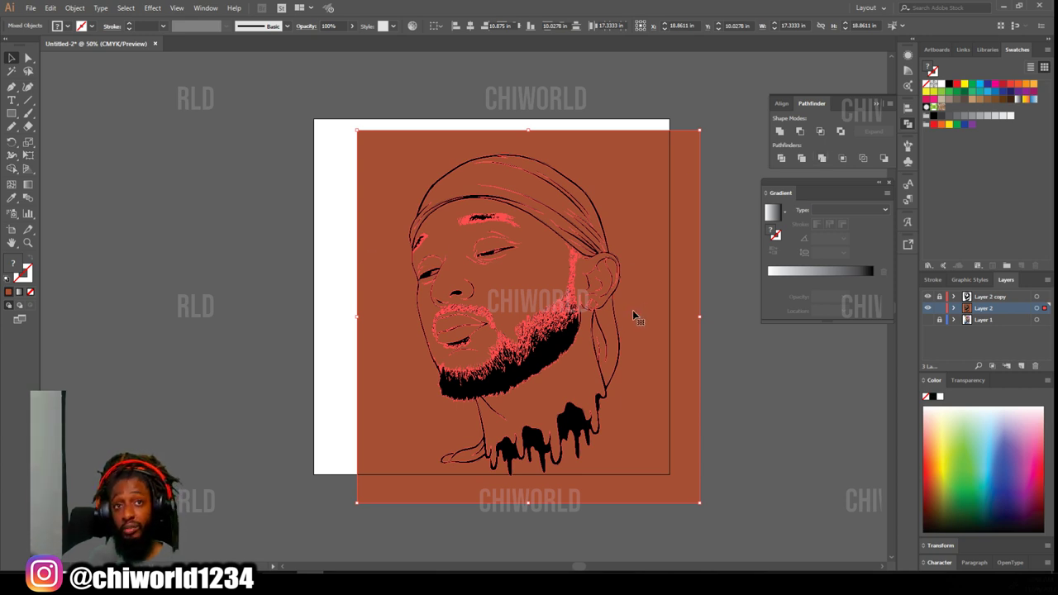
key("ctrl+g")
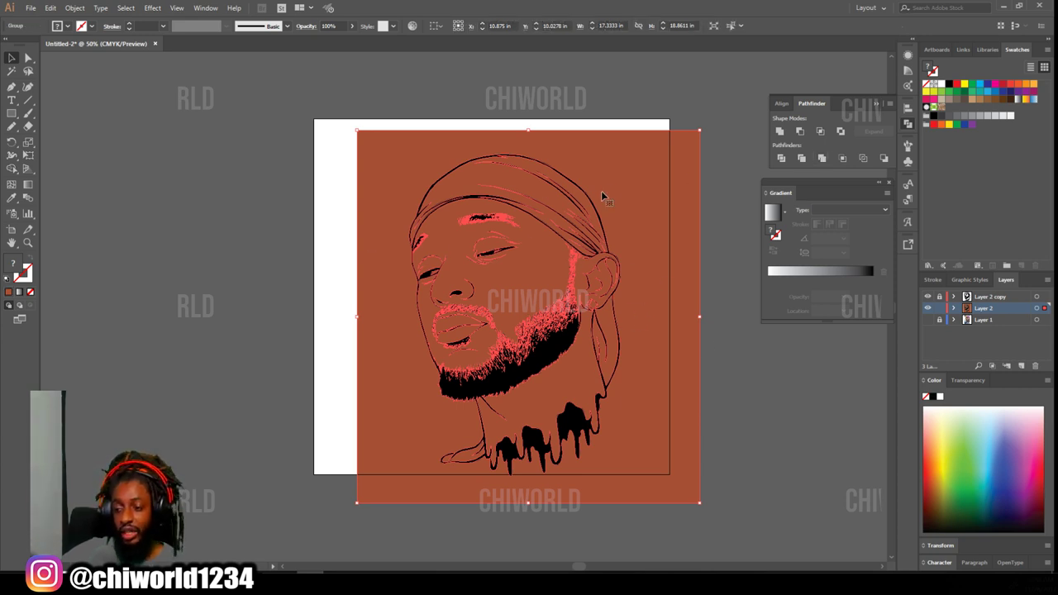
Isolate the merged group and delete the brown area outside the portrait's outline.
right_click(625, 175)
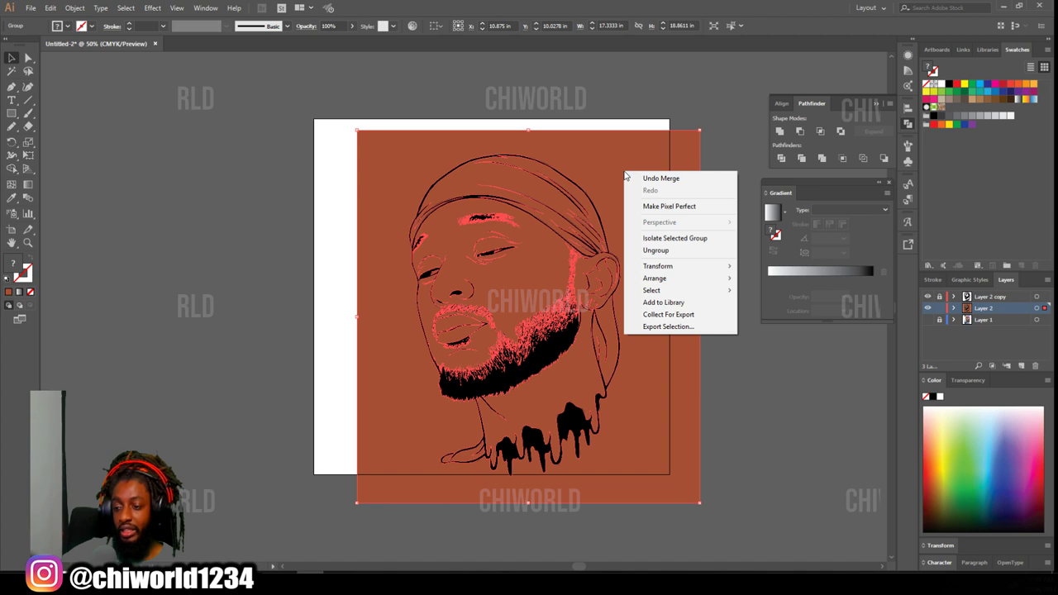
left_click(653, 238)
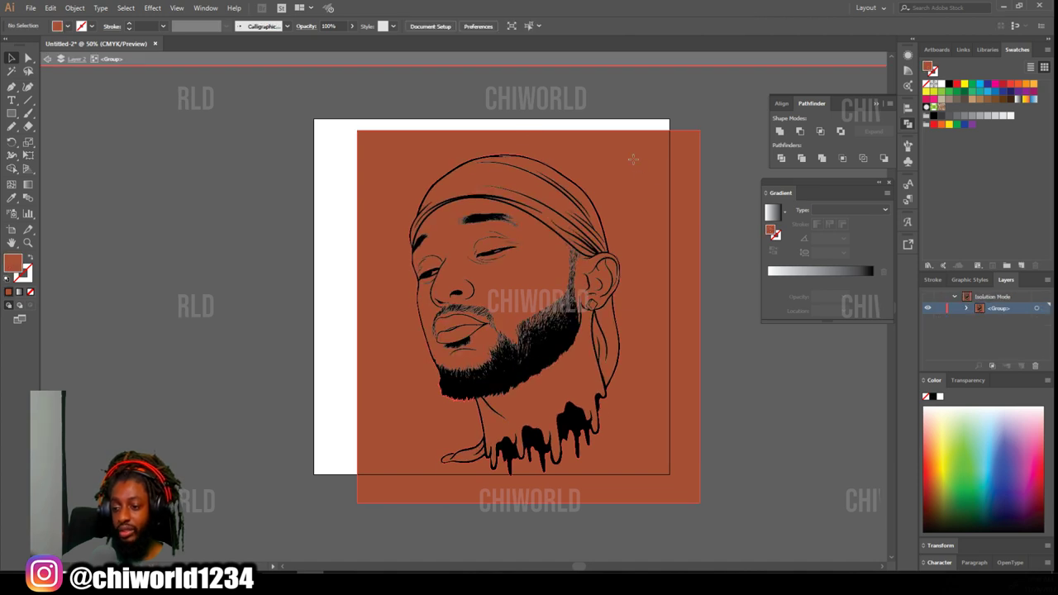
left_click(634, 162)
key("Delete")
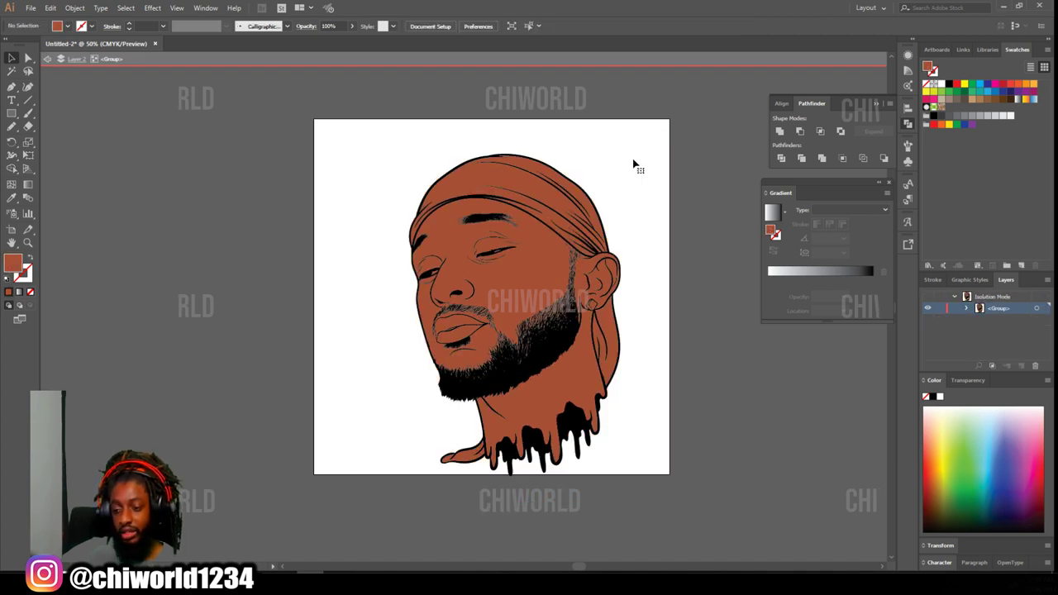
Recolour the main headwrap area with the bright pink swatch.
scroll(637, 243, "up", 5)
scroll(606, 250, "up", 1)
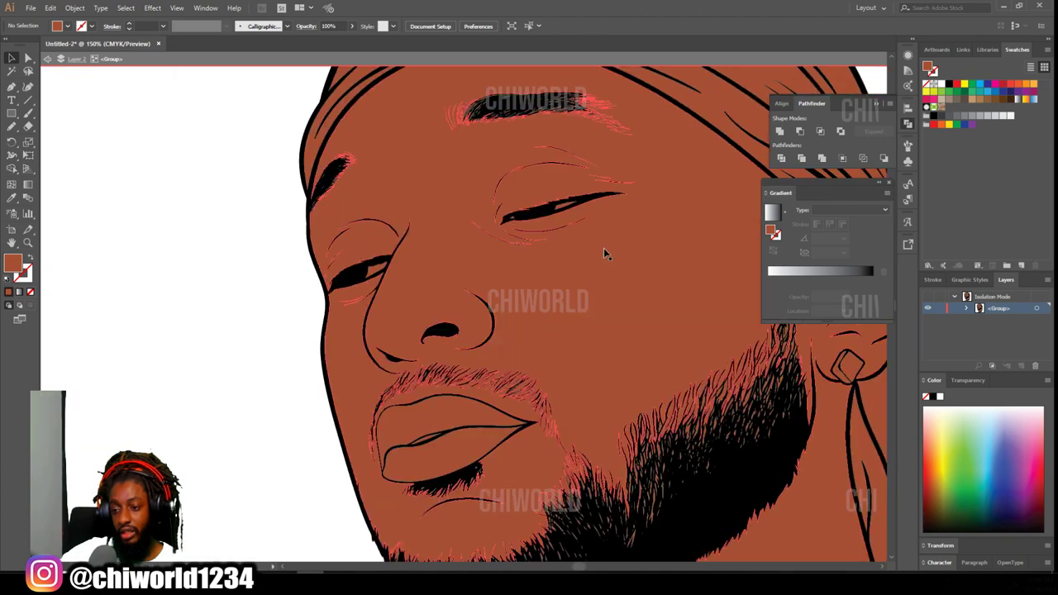
scroll(602, 247, "down", 4)
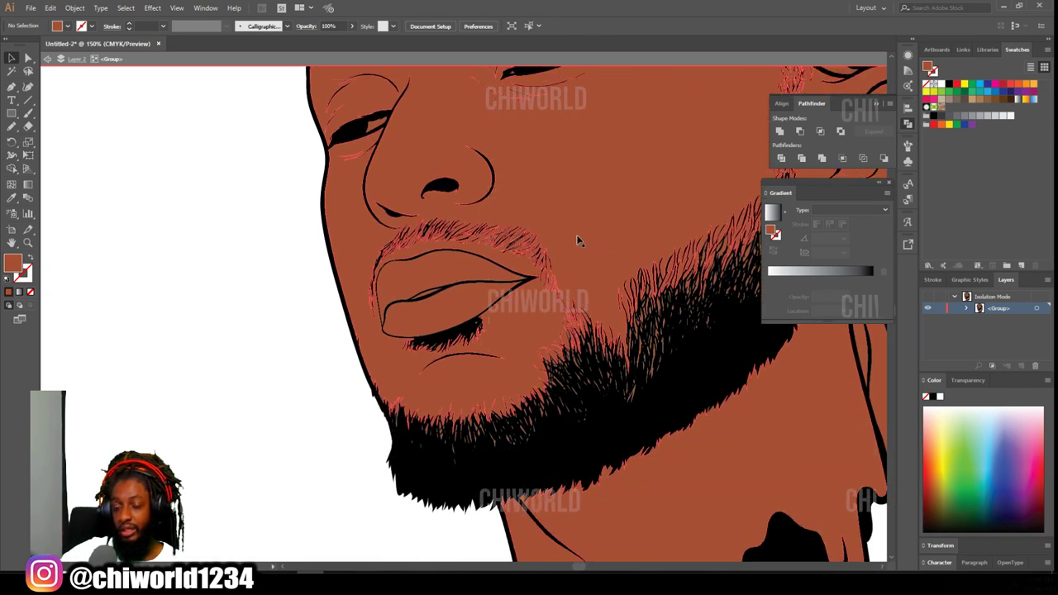
scroll(568, 241, "down", 5)
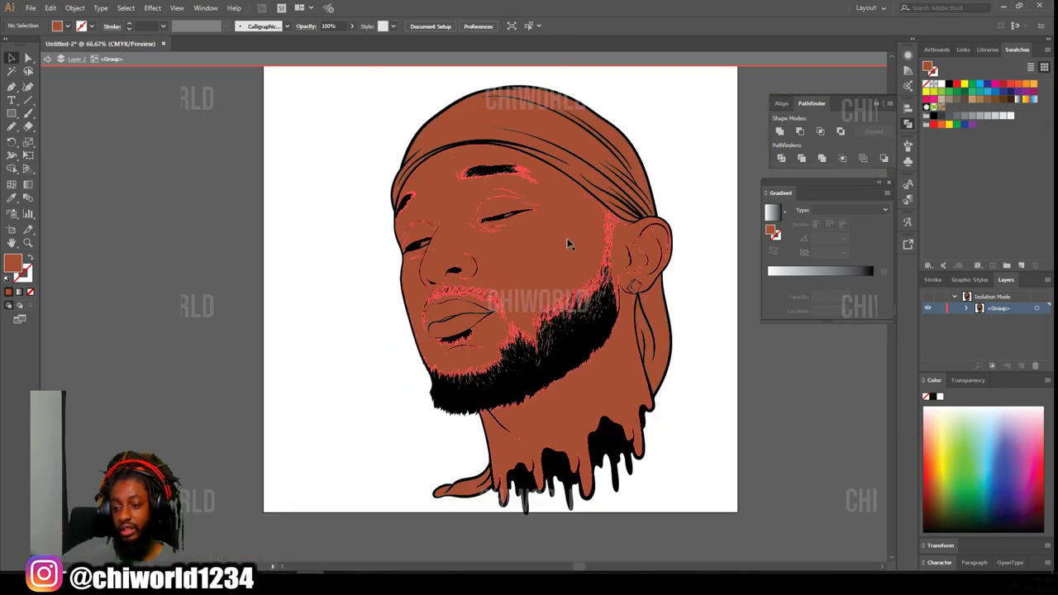
scroll(567, 223, "up", 5)
scroll(563, 230, "right", 3)
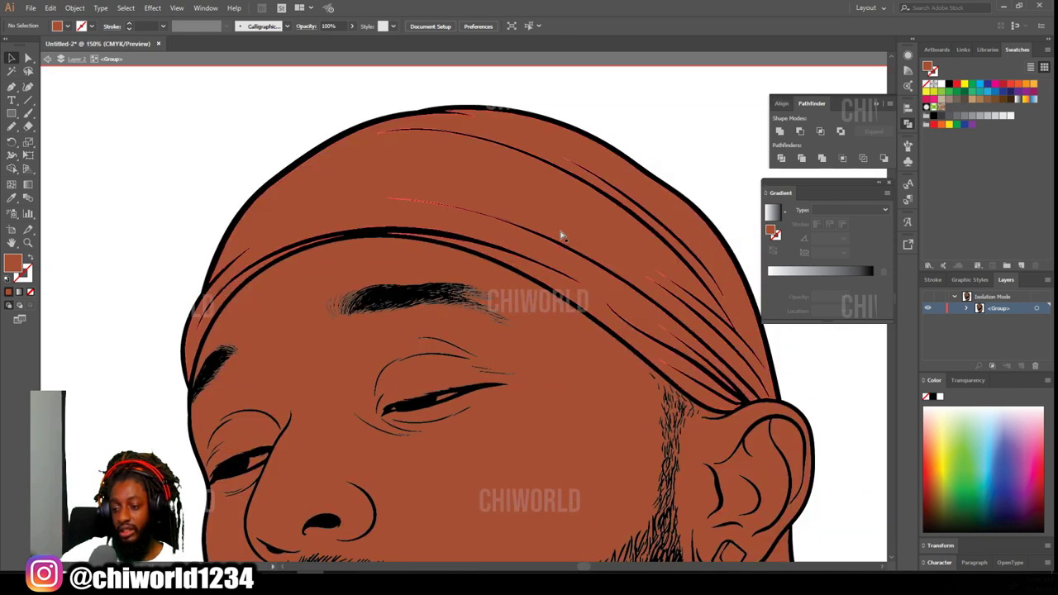
left_click(436, 185)
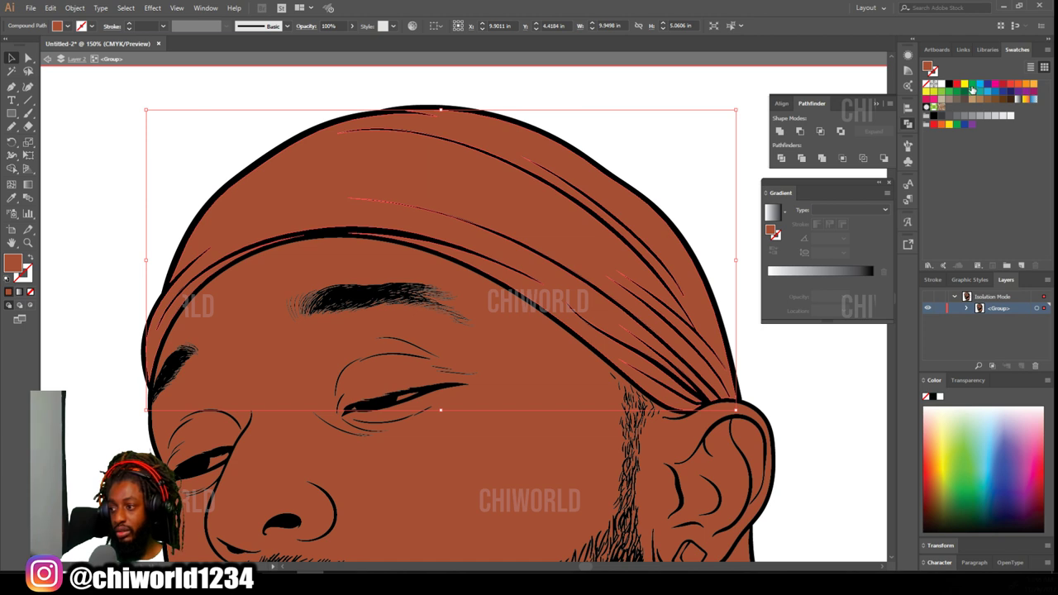
left_click(934, 99)
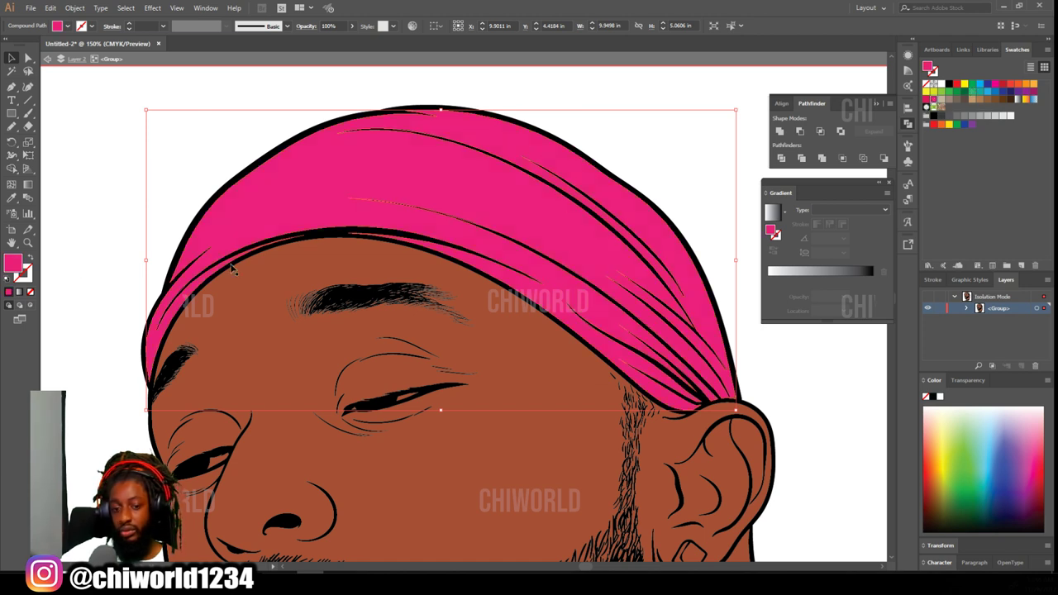
Recolour the main headwrap area with a custom purple fill.
double_click(13, 264)
left_click_drag(719, 449, 720, 477)
left_click_drag(769, 439, 769, 447)
left_click(872, 429)
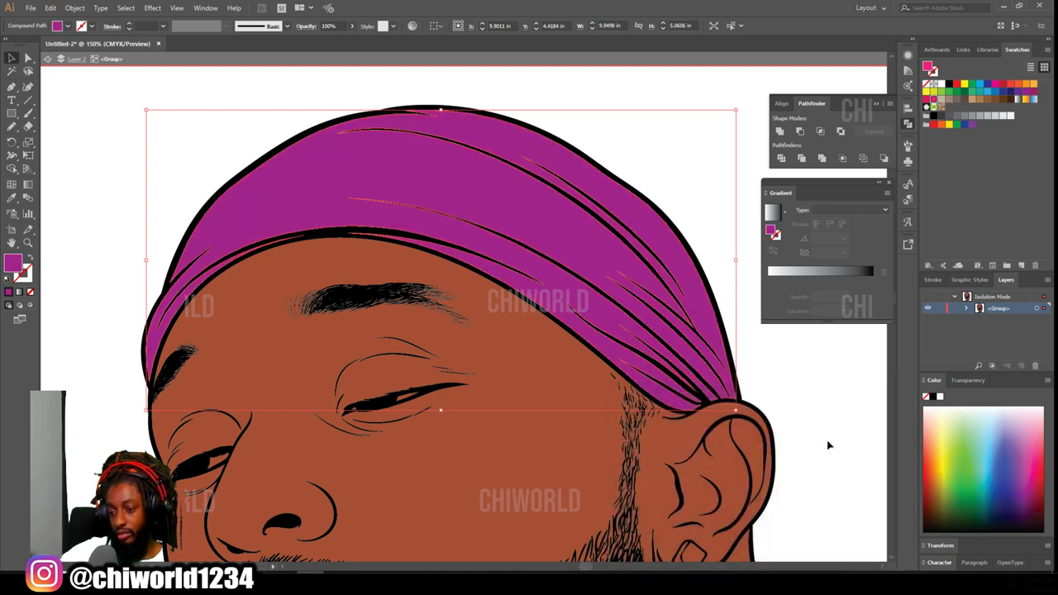
Select the two headwrap tail pieces behind the neck and give them the headwrap's purple with the Eyedropper.
scroll(809, 443, "down", 5)
left_click(733, 454)
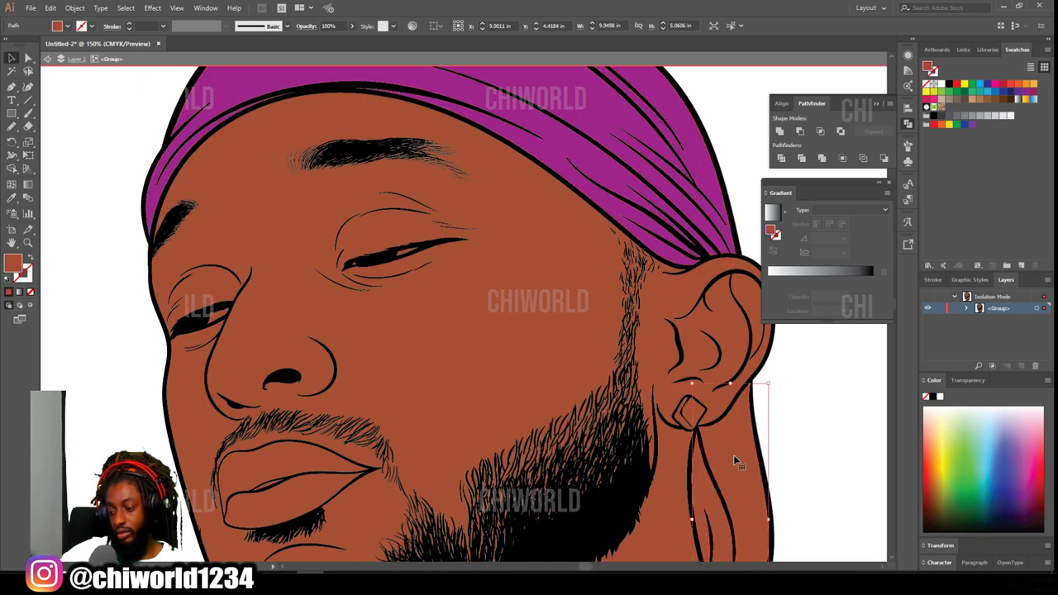
key("ctrl+minus")
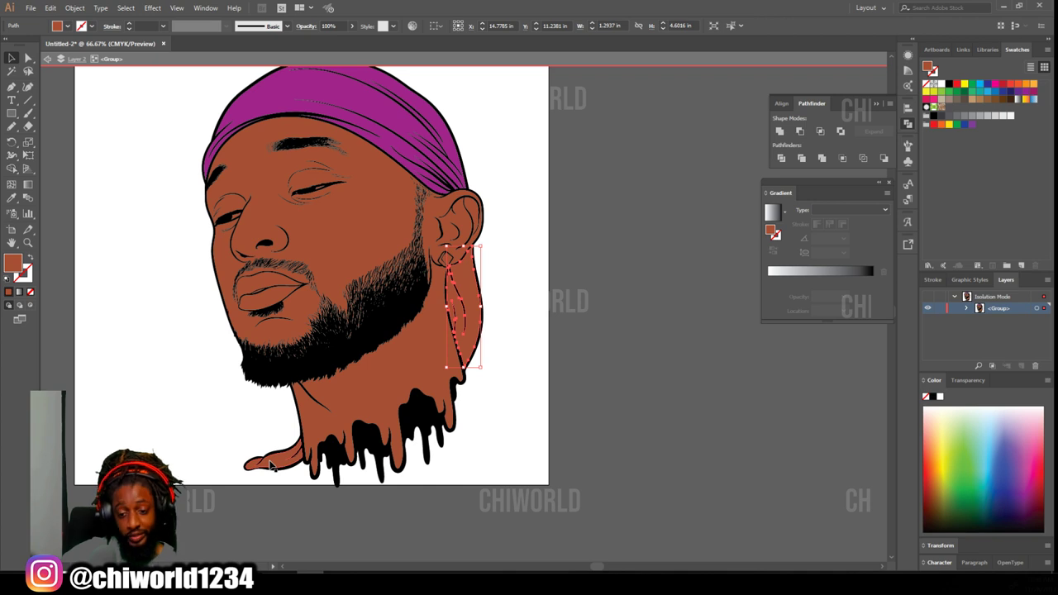
left_click(270, 465, "shift")
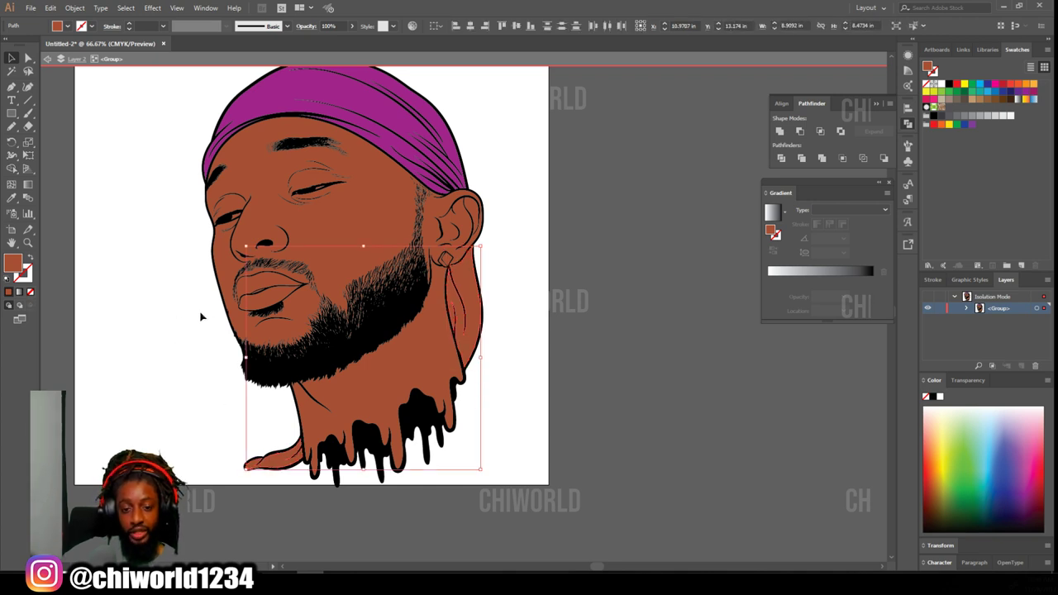
left_click(11, 197)
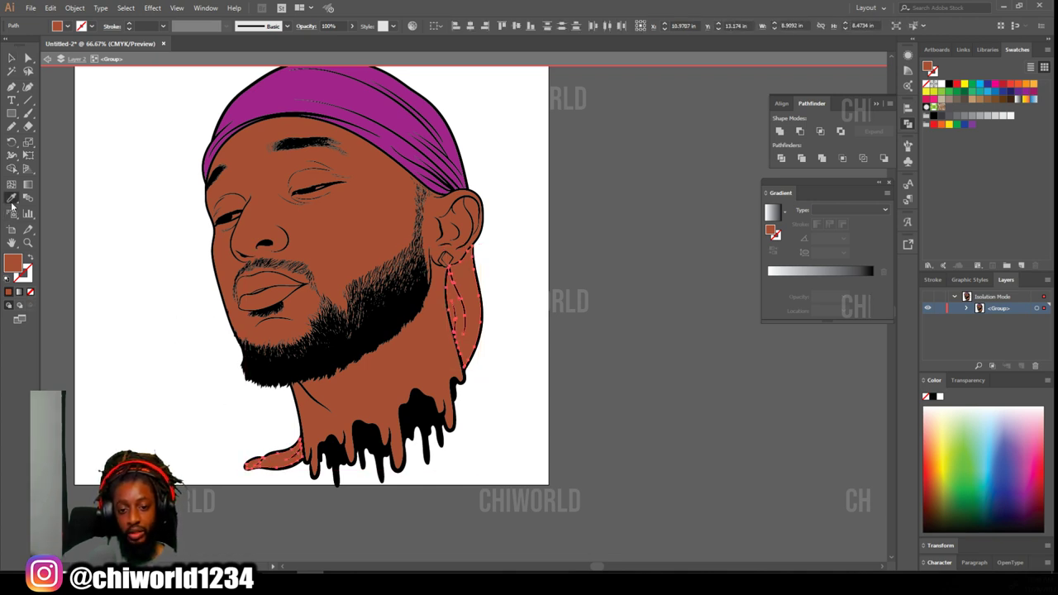
left_click(399, 98)
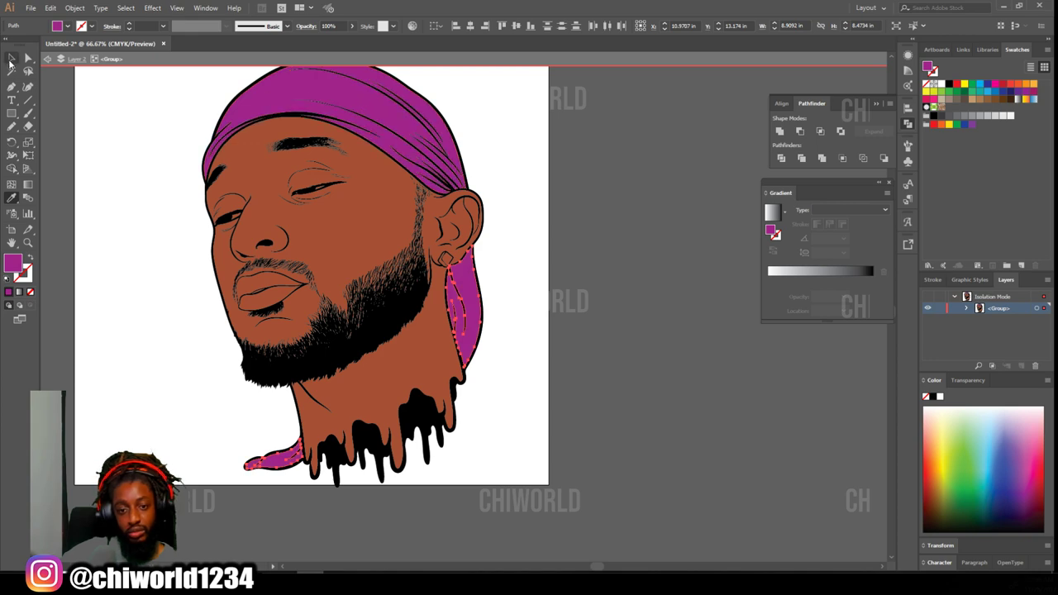
left_click(11, 62)
left_click(124, 253)
Fill the three small eye-white areas in both eyes with the near-white swatch.
scroll(245, 309, "down", 1)
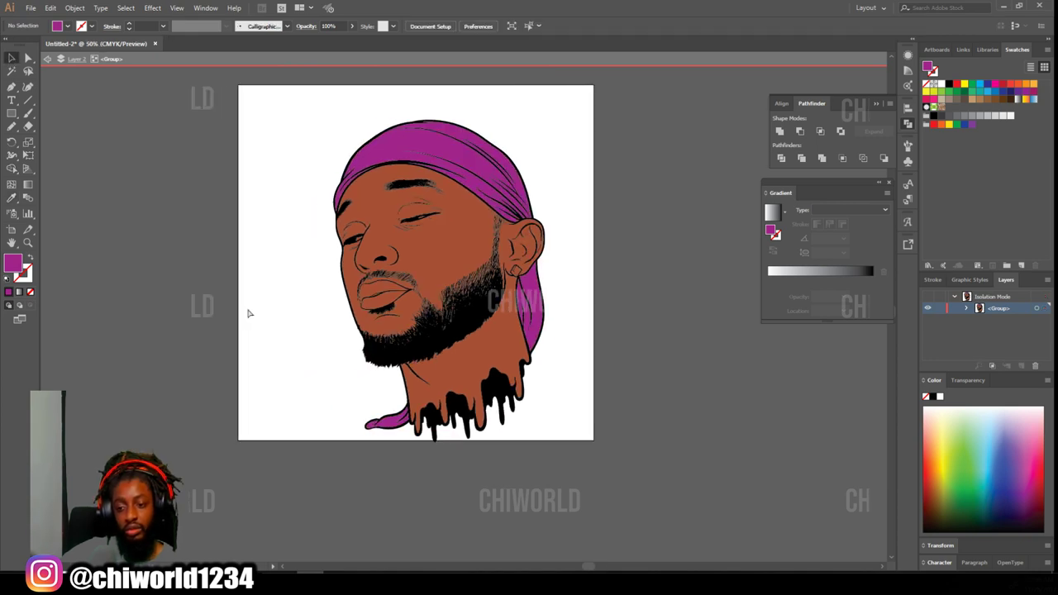
scroll(303, 314, "up", 4)
scroll(304, 313, "left", 3)
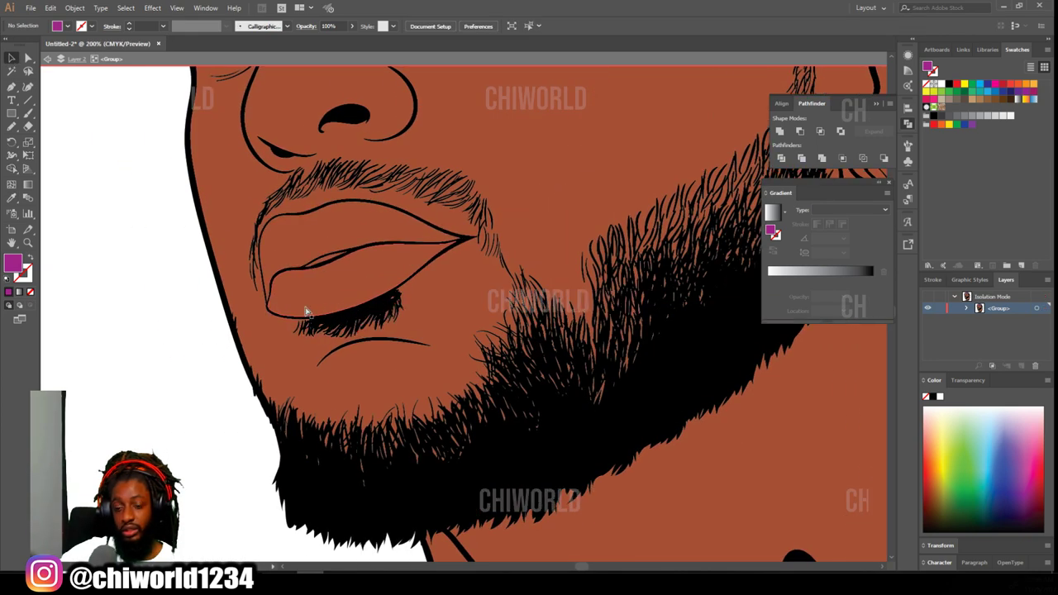
scroll(331, 306, "up", 4)
scroll(345, 309, "down", 1)
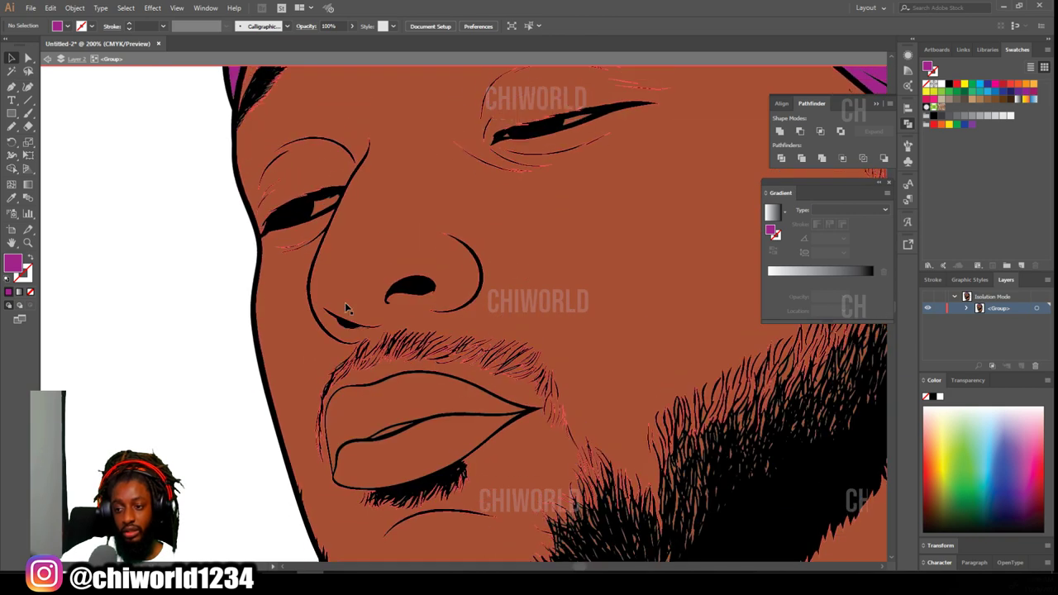
scroll(351, 299, "up", 3)
scroll(378, 305, "up", 1)
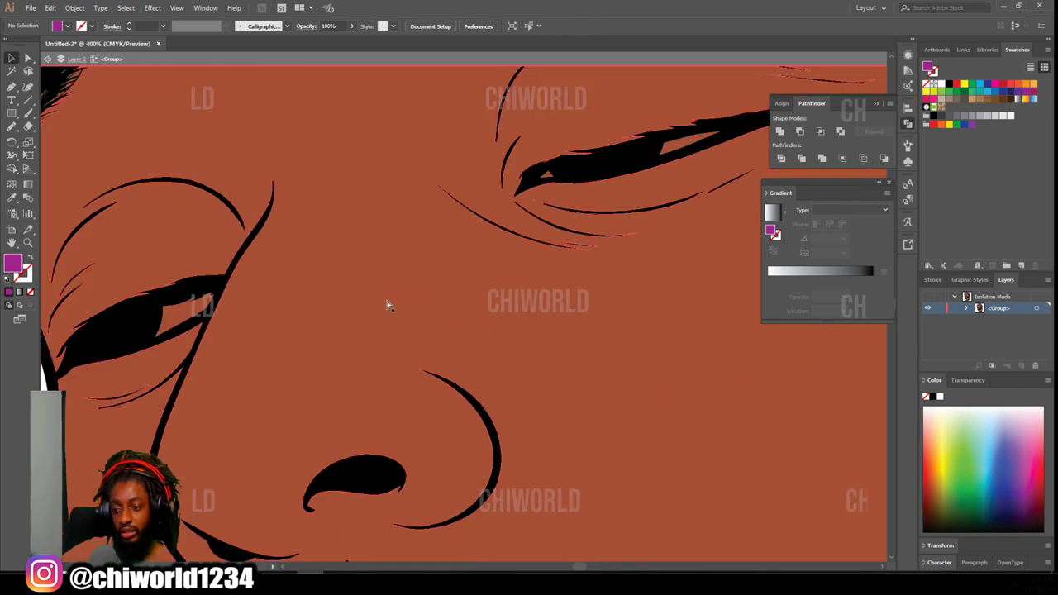
left_click(547, 177)
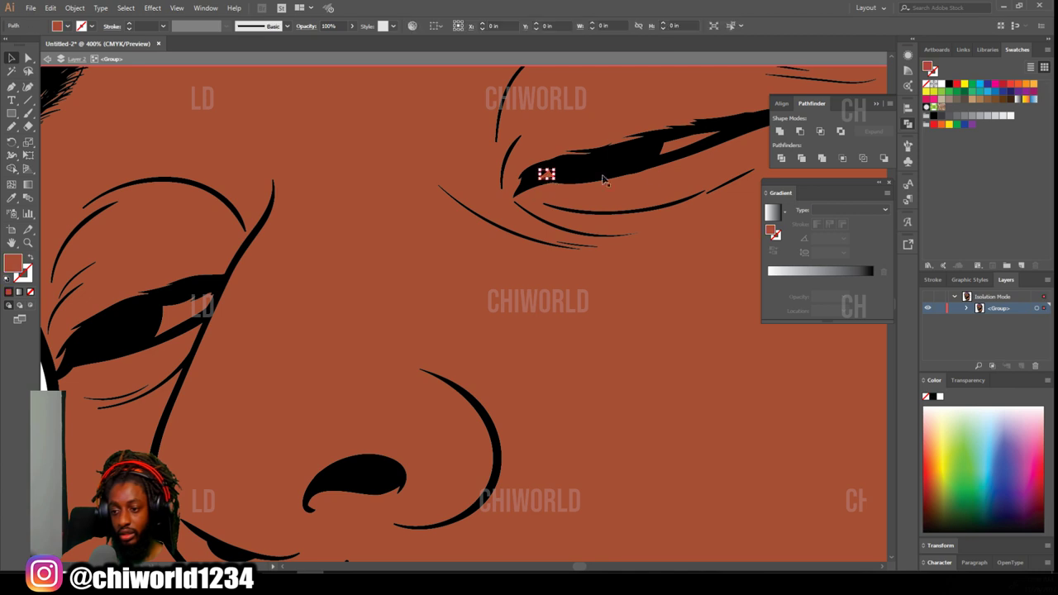
left_click(680, 149, "shift")
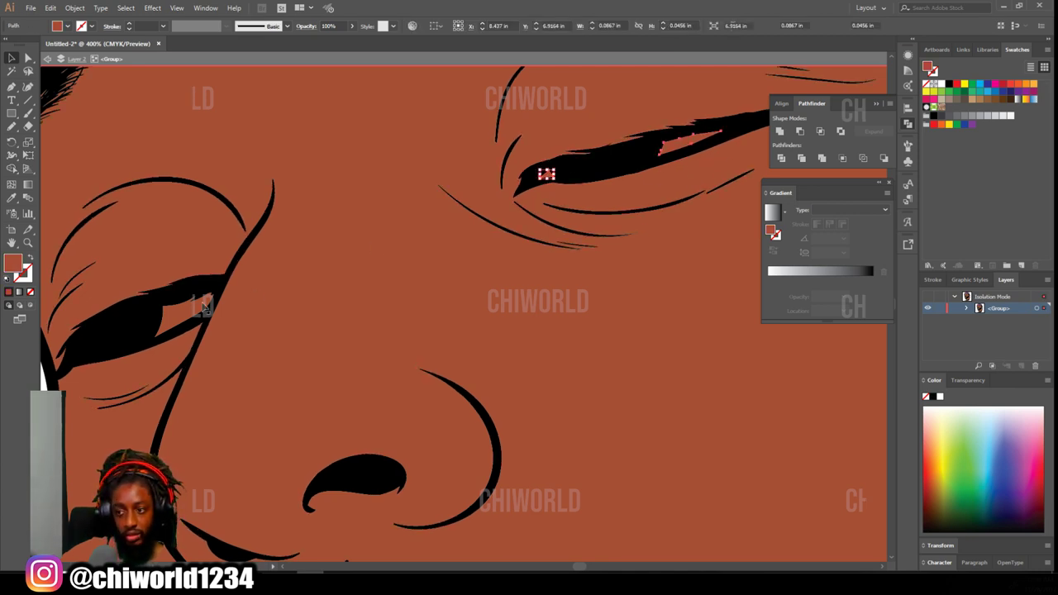
left_click(182, 319, "shift")
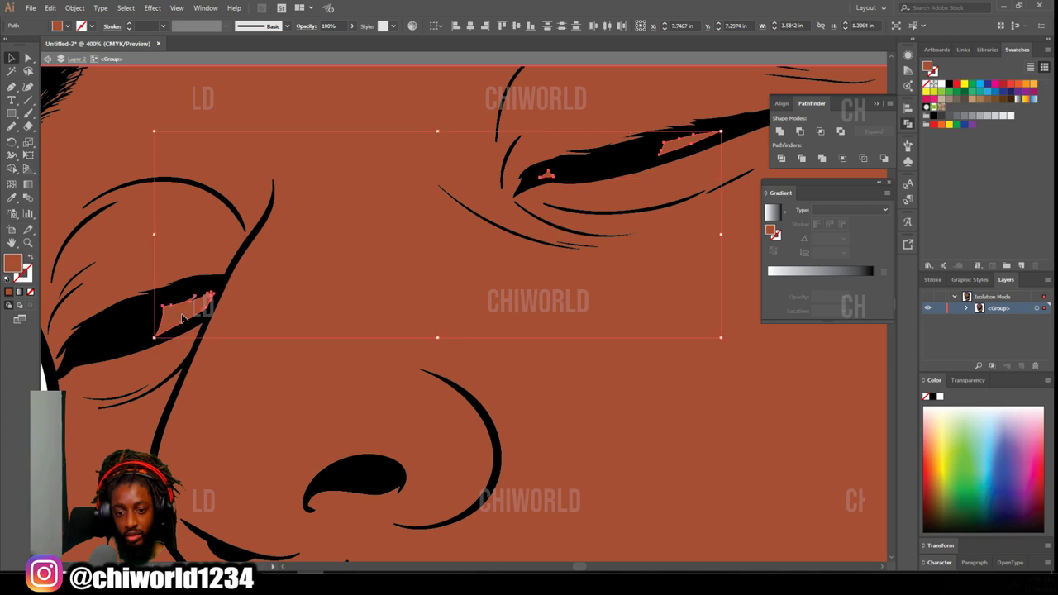
left_click(1011, 116)
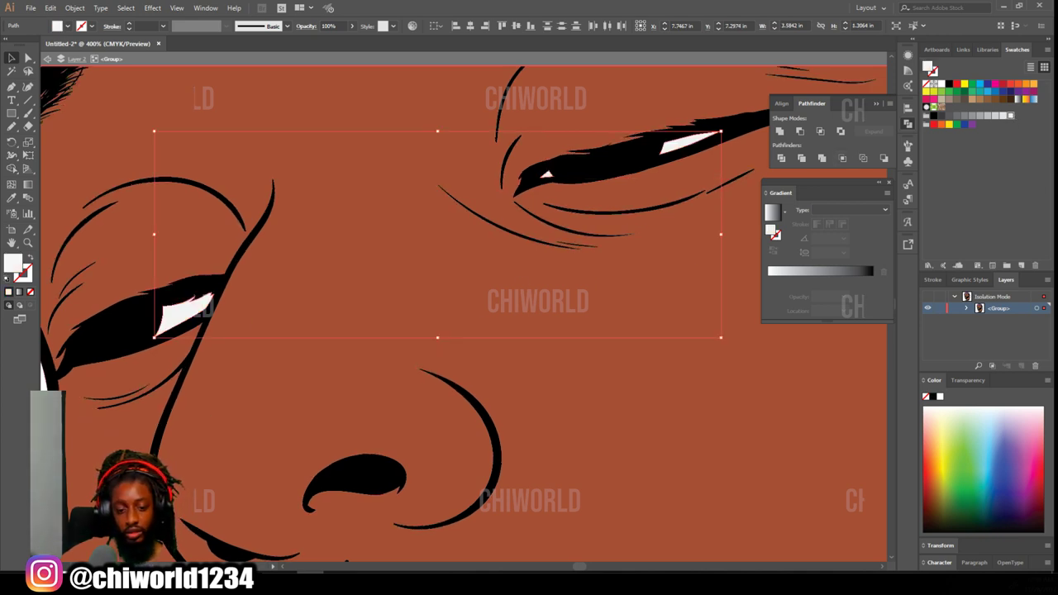
key("ctrl+shift+a")
Fill the narrow gap between the lips with the near-white swatch to show the teeth.
key("ctrl+minus")
key("ctrl+minus")
key("ctrl+minus")
key("ctrl+minus")
key("ctrl+minus")
scroll(346, 420, "down", 2)
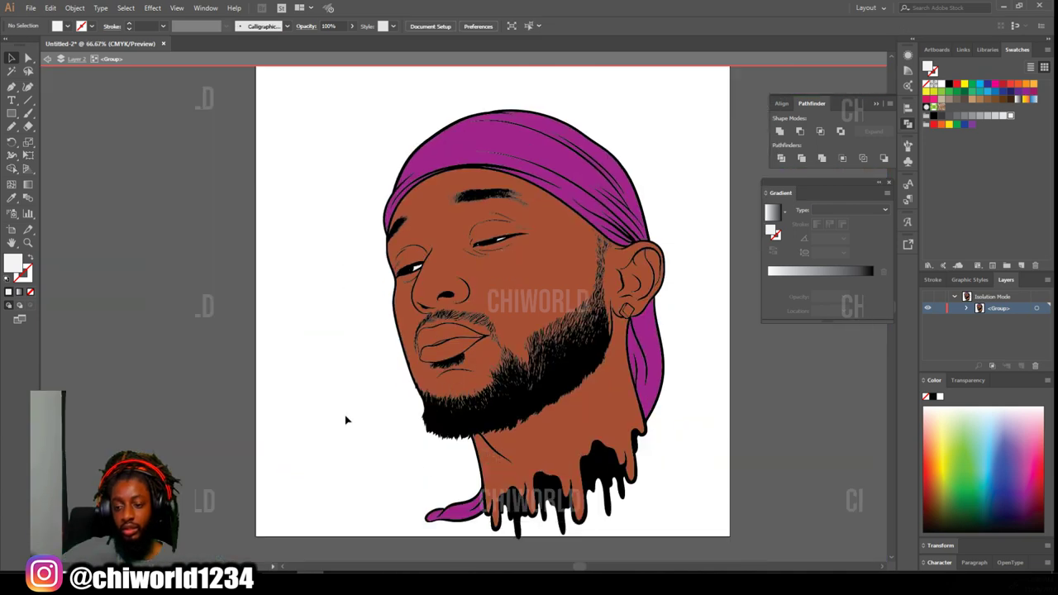
key("ctrl+plus")
key("ctrl+plus")
key("ctrl+plus")
key("ctrl+plus")
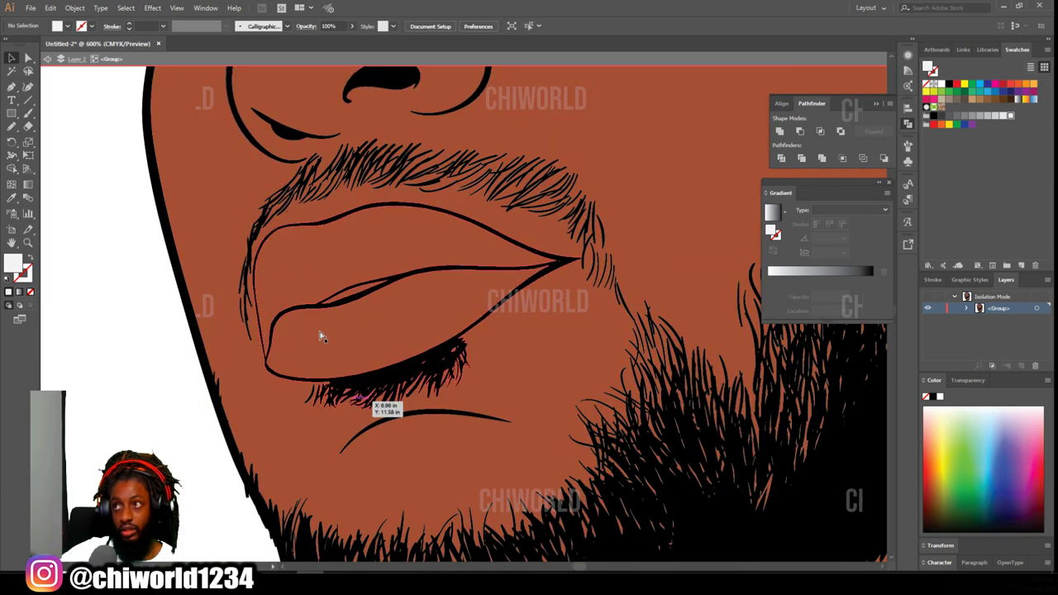
key("ctrl+plus")
key("ctrl+plus")
left_click(299, 281)
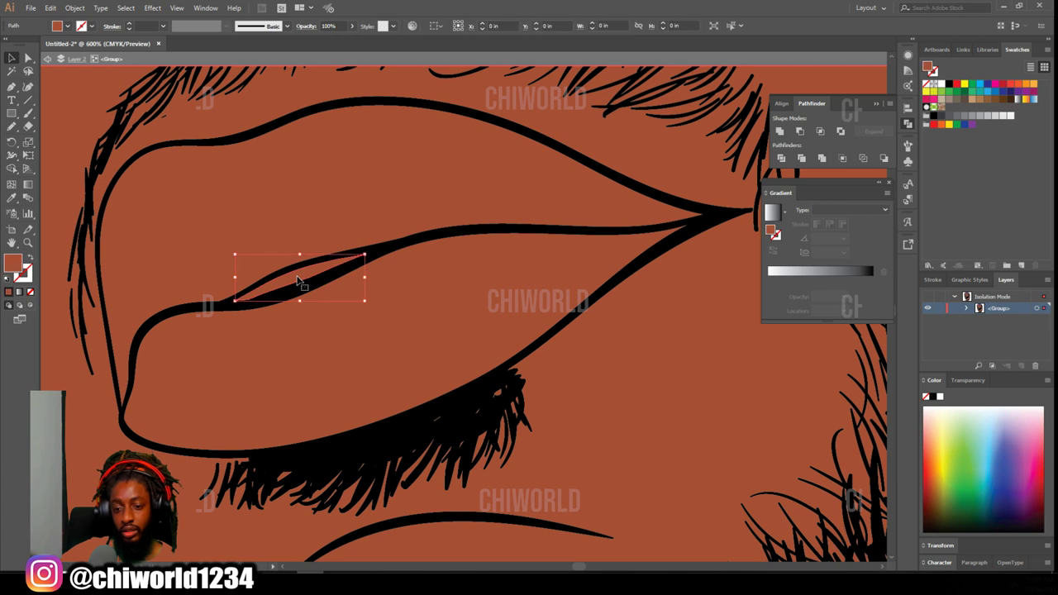
left_click(1010, 115)
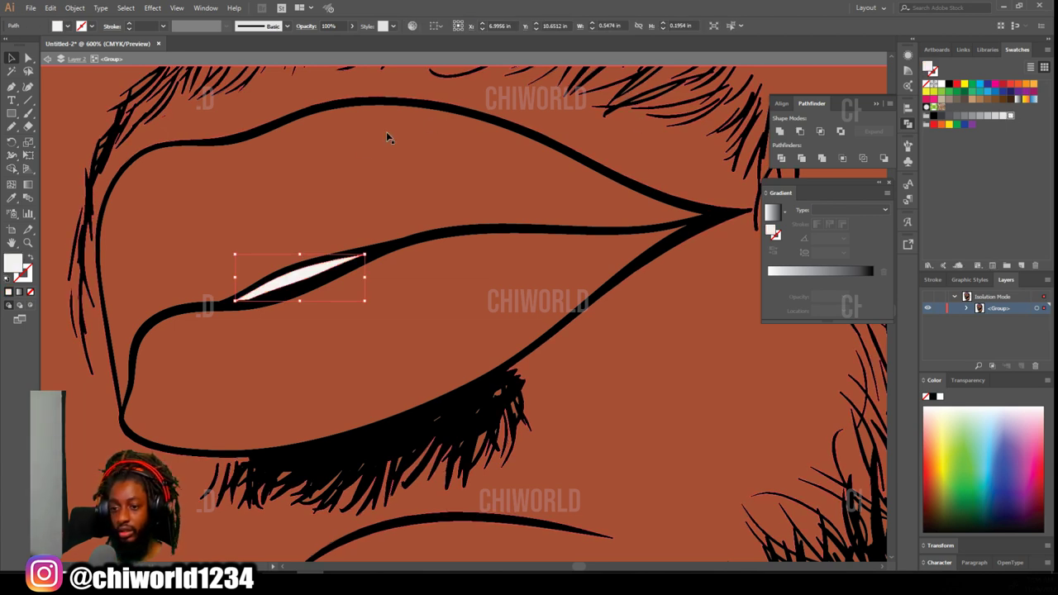
Recolour the upper lip with the dark muted red 89373F.
left_click(356, 158)
double_click(11, 262)
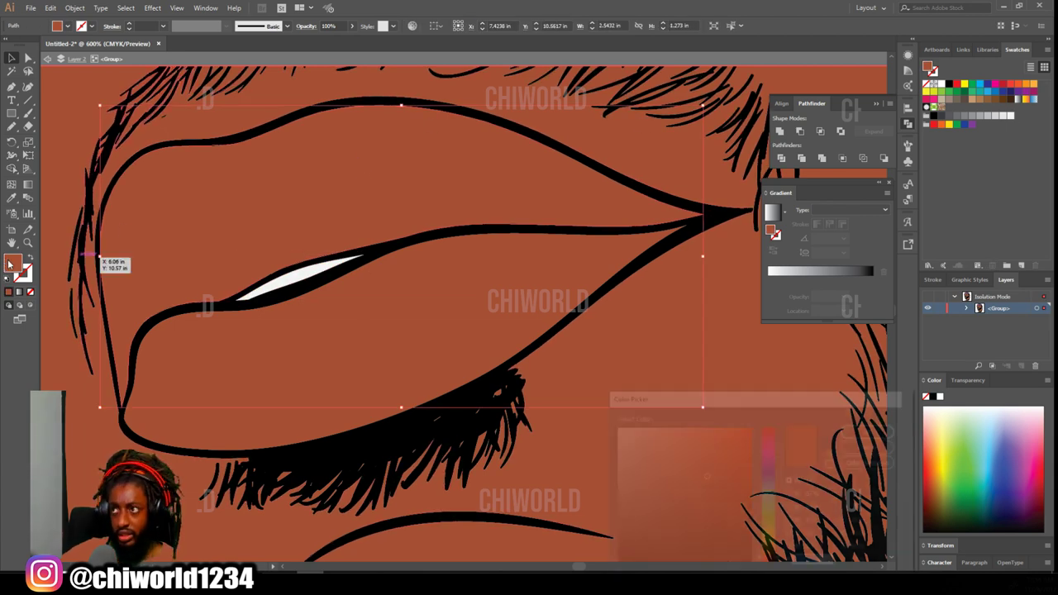
left_click_drag(771, 537, 767, 431)
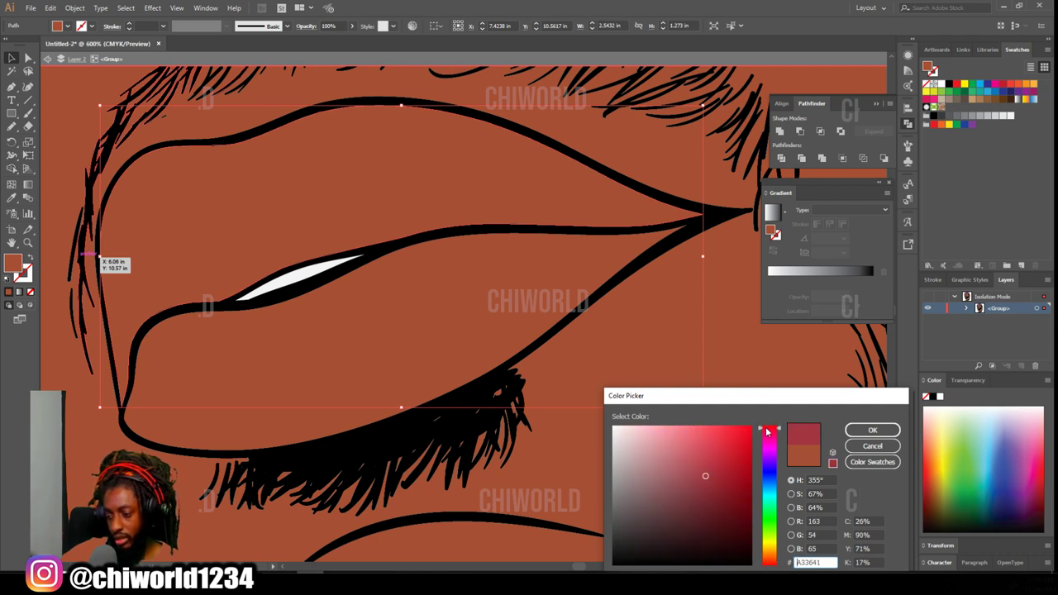
left_click_drag(688, 476, 695, 493)
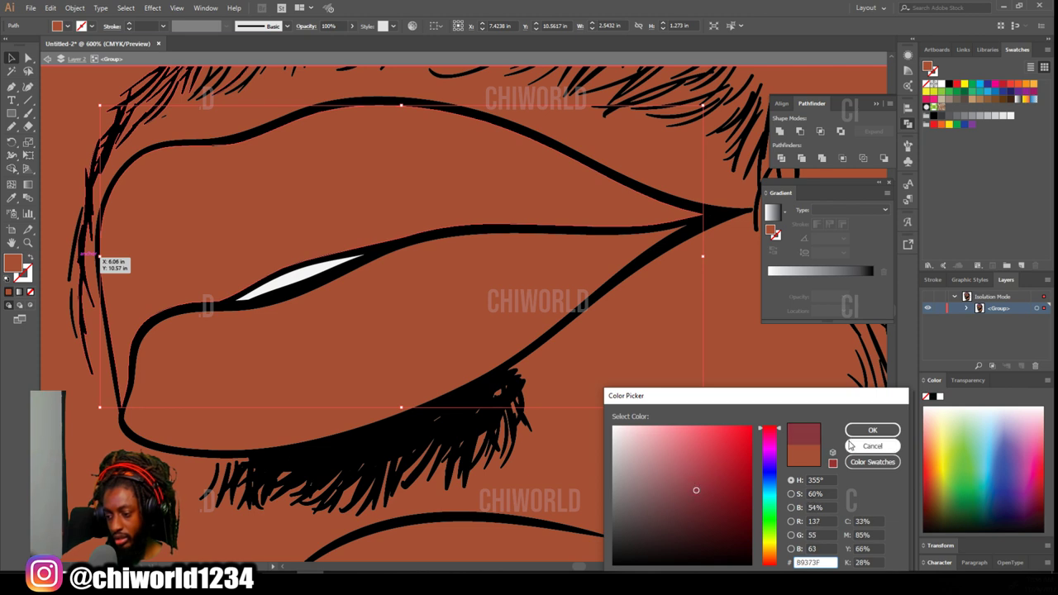
left_click(872, 430)
Recolour the lower lip with the lighter pinkish red B74E5A.
left_click(374, 333)
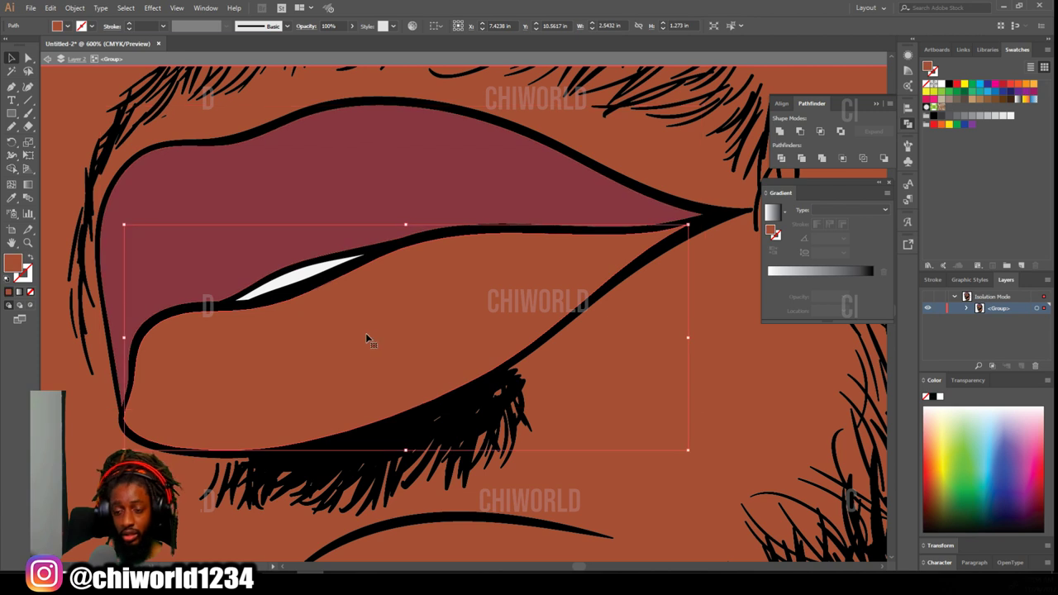
double_click(14, 264)
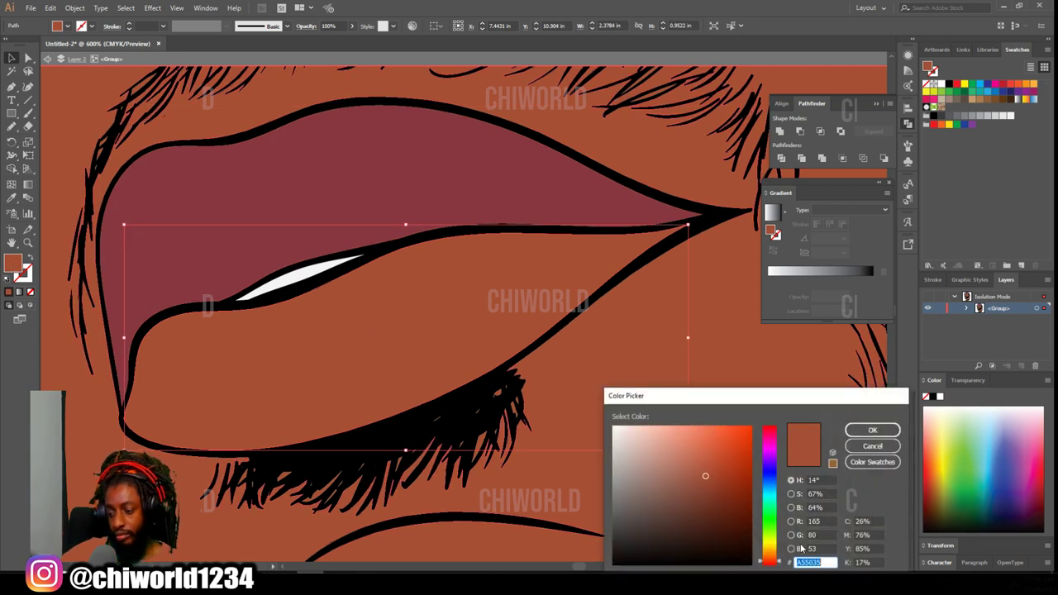
left_click_drag(770, 436, 772, 432)
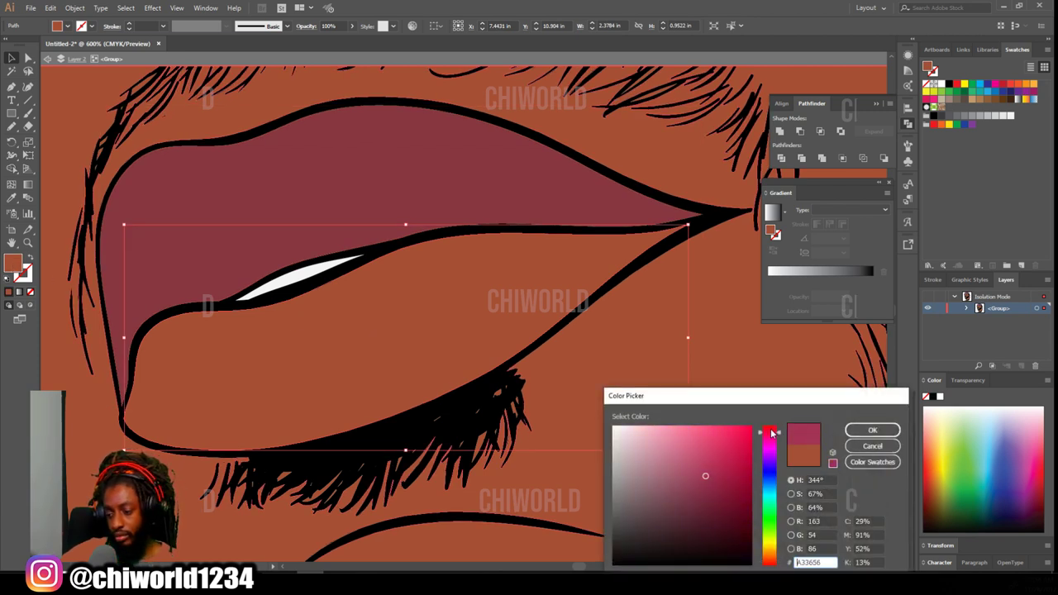
left_click_drag(705, 476, 694, 465)
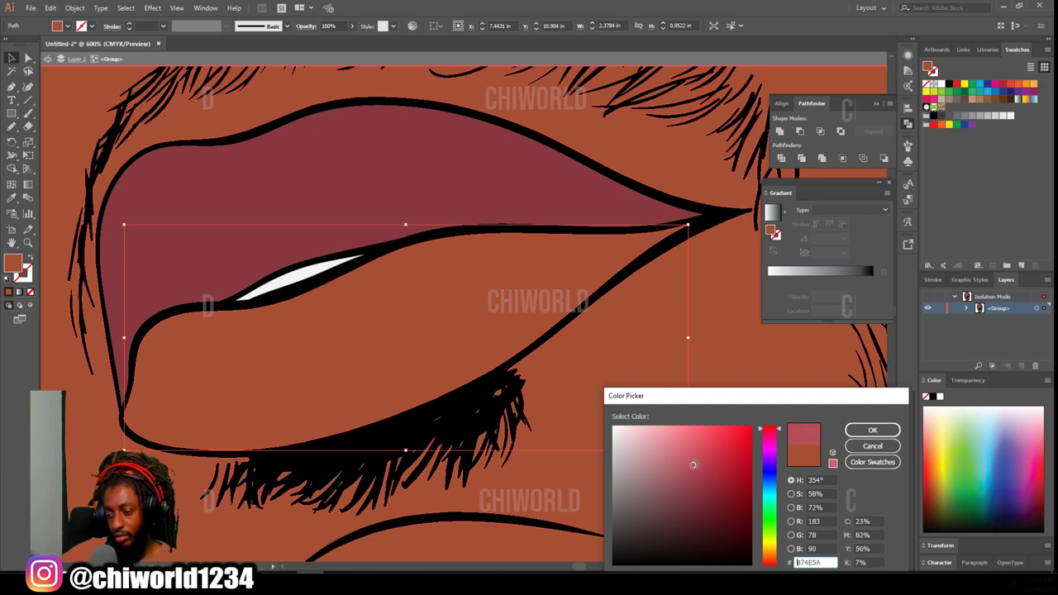
left_click(871, 430)
key("ctrl+minus")
key("ctrl+minus")
key("ctrl+minus")
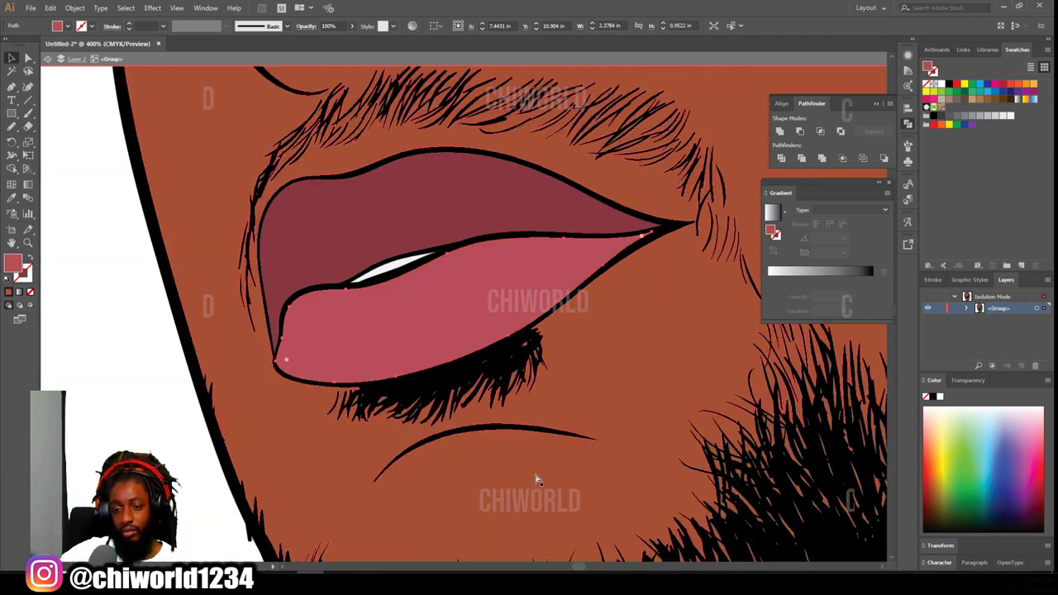
key("ctrl+minus")
left_click(315, 470)
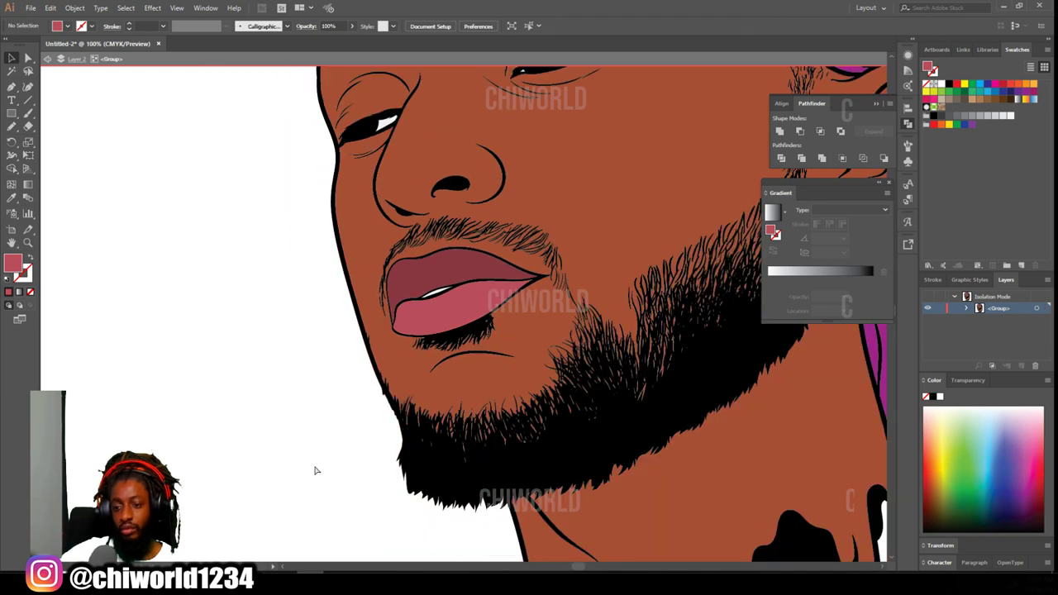
Colour the earring by filling its narrow side facet yellow-orange and its front face light grey.
key("ctrl+minus")
scroll(385, 445, "up", 1)
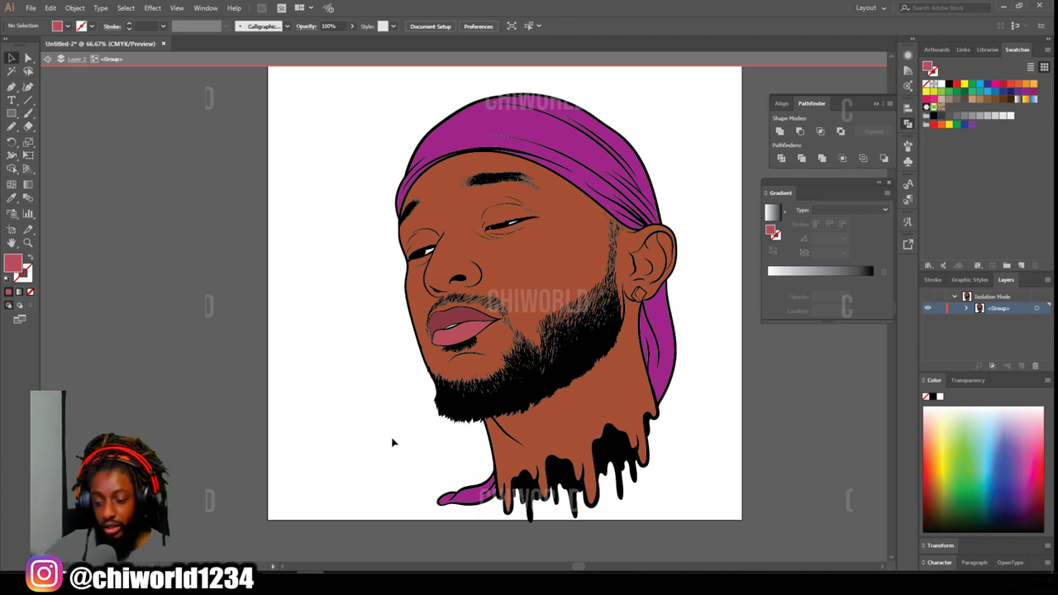
scroll(642, 291, "up", 3)
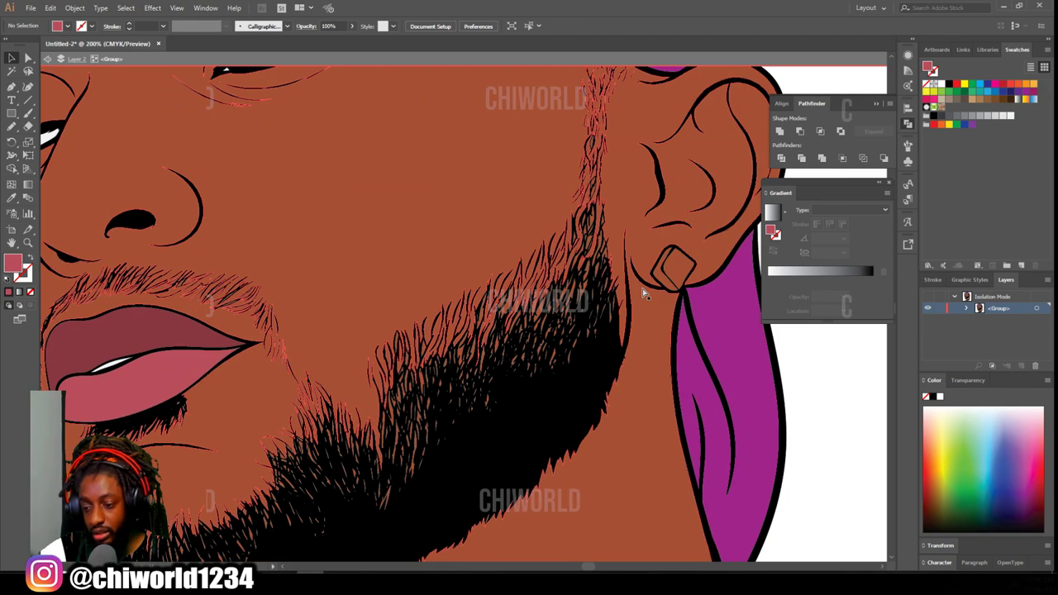
scroll(643, 291, "up", 1)
scroll(702, 284, "down", 2)
scroll(676, 273, "right", 1)
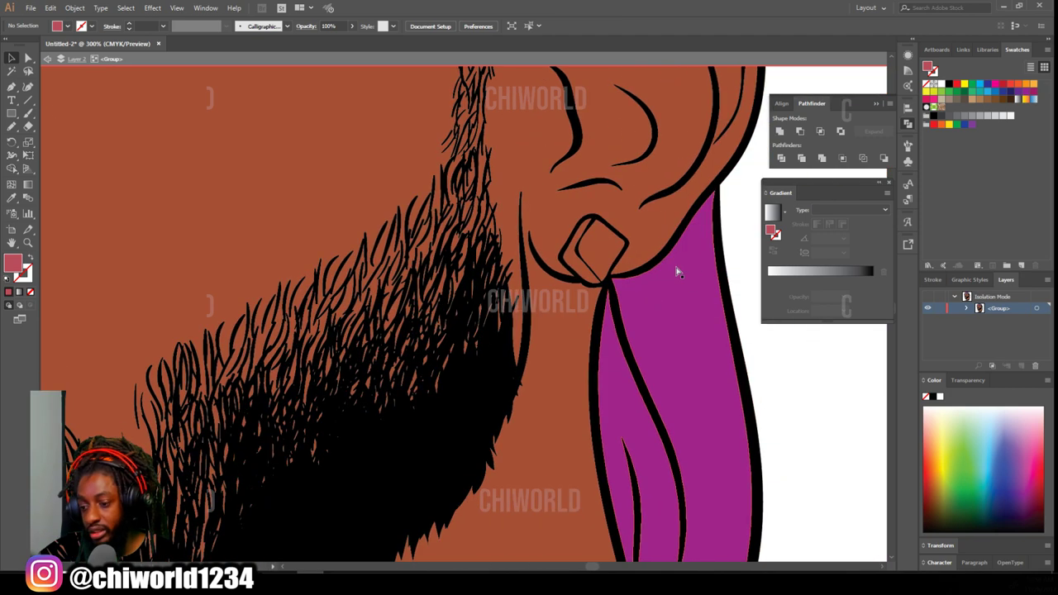
left_click(584, 264)
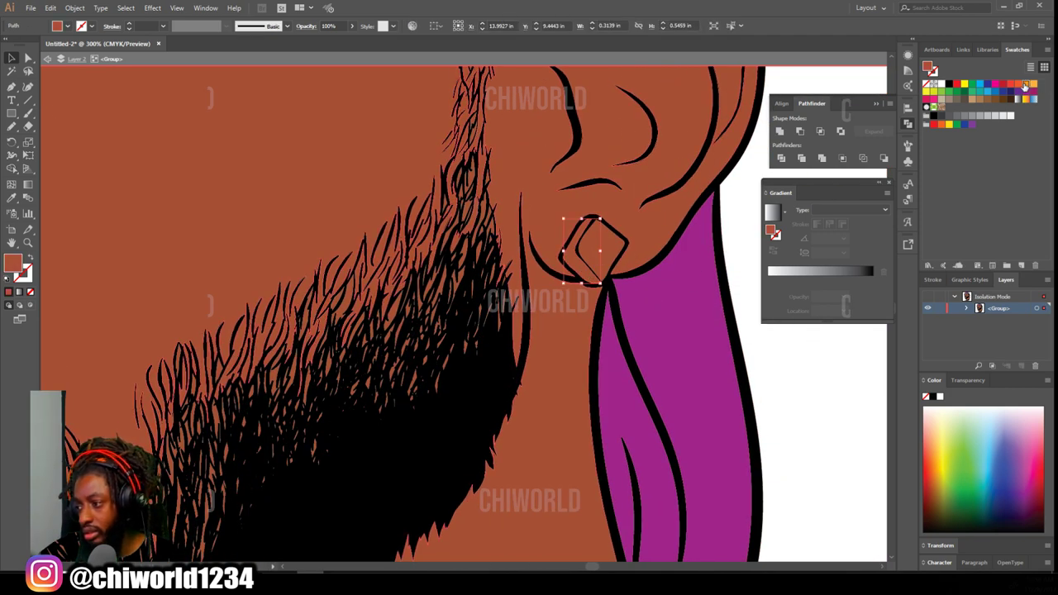
left_click(1024, 84)
left_click(622, 252)
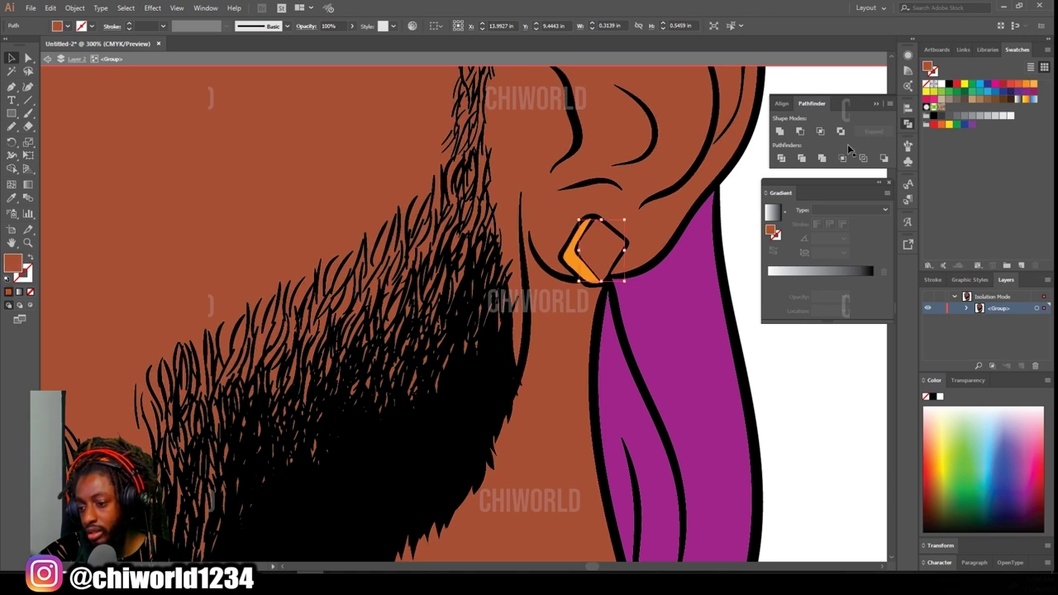
left_click(1007, 116)
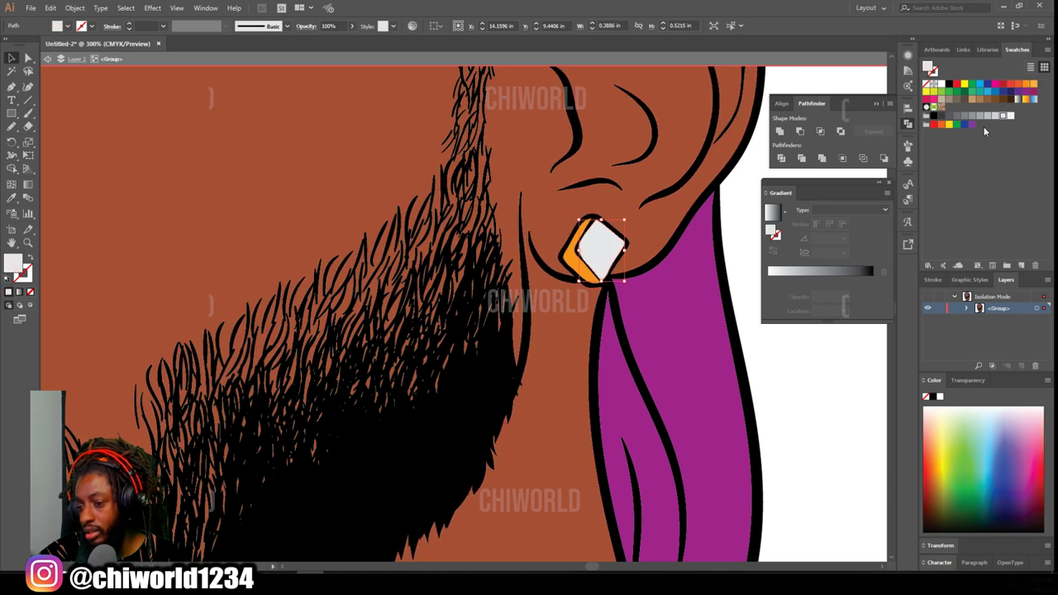
key("ctrl+minus")
key("ctrl+minus")
key("ctrl+minus")
key("ctrl+minus")
key("ctrl+minus")
left_click(661, 319)
Select the whole portrait artwork and bring up Adjust Color Balance for it with the preview enabled.
key("ctrl+plus")
scroll(732, 376, "down", 1)
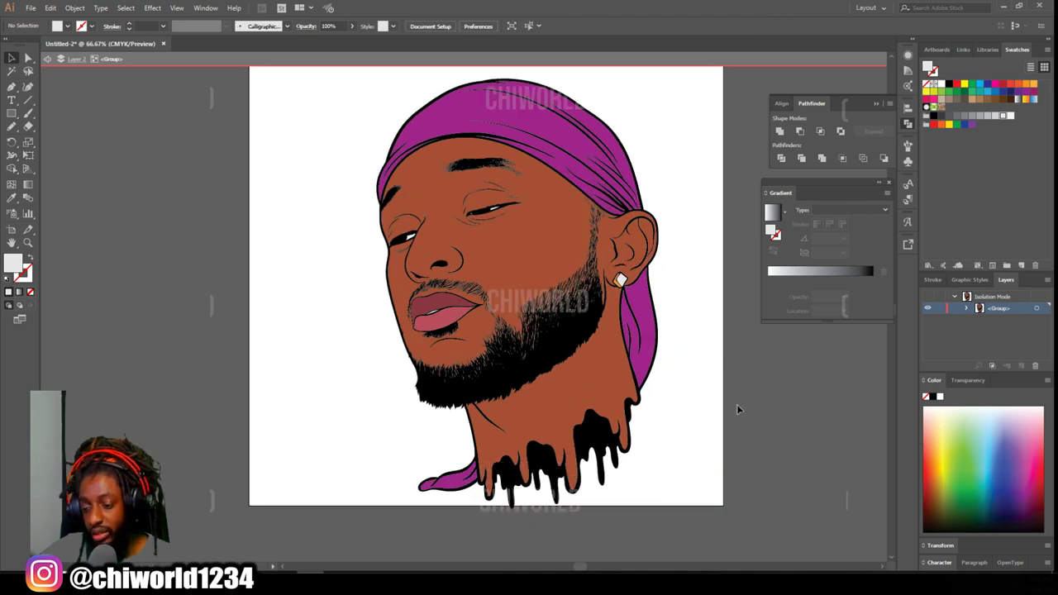
left_click_drag(717, 517, 337, 76)
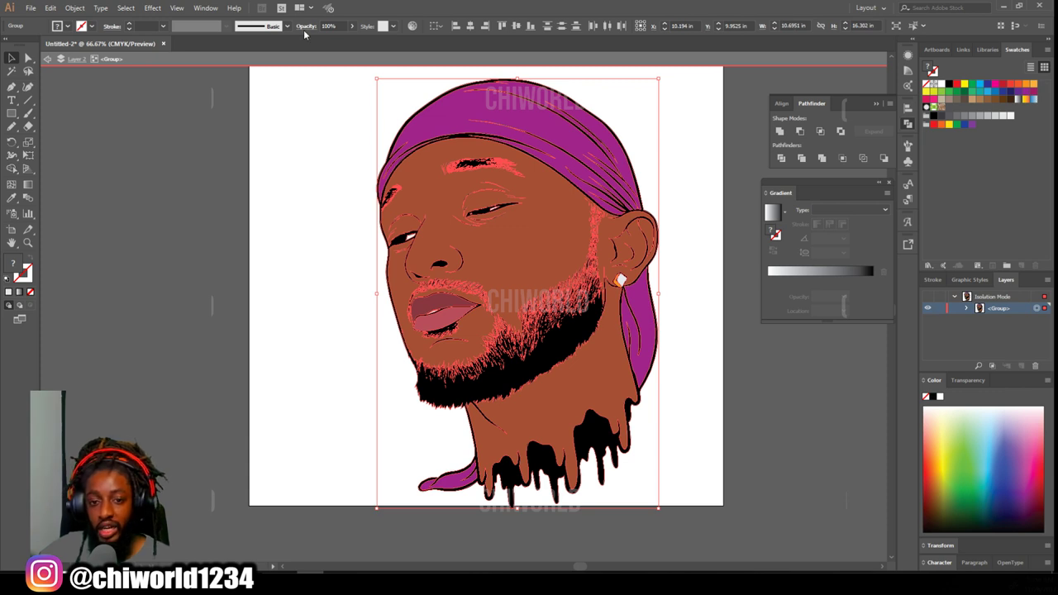
left_click(50, 8)
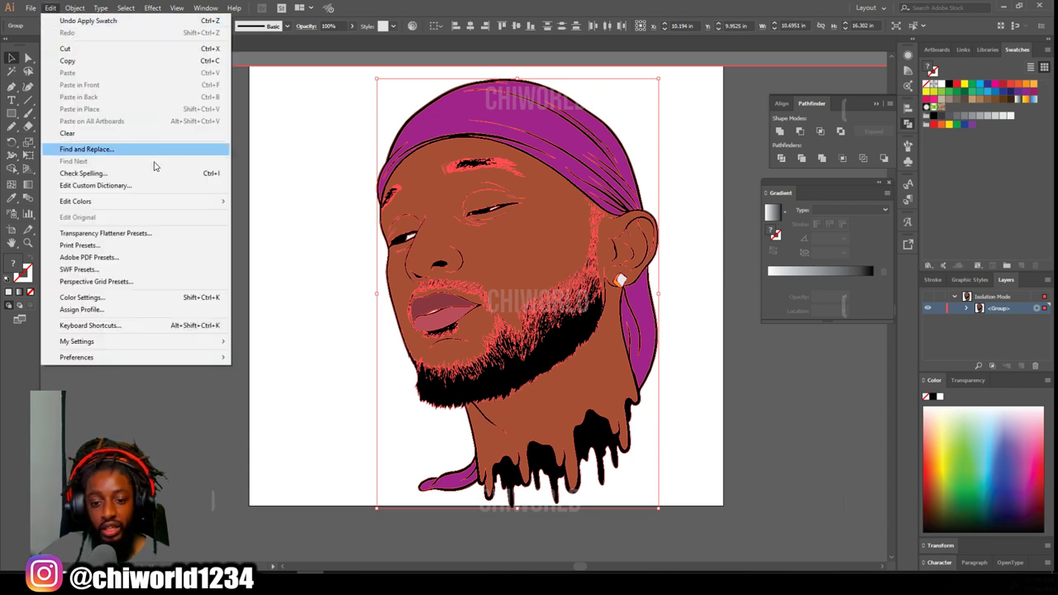
mouse_move(190, 203)
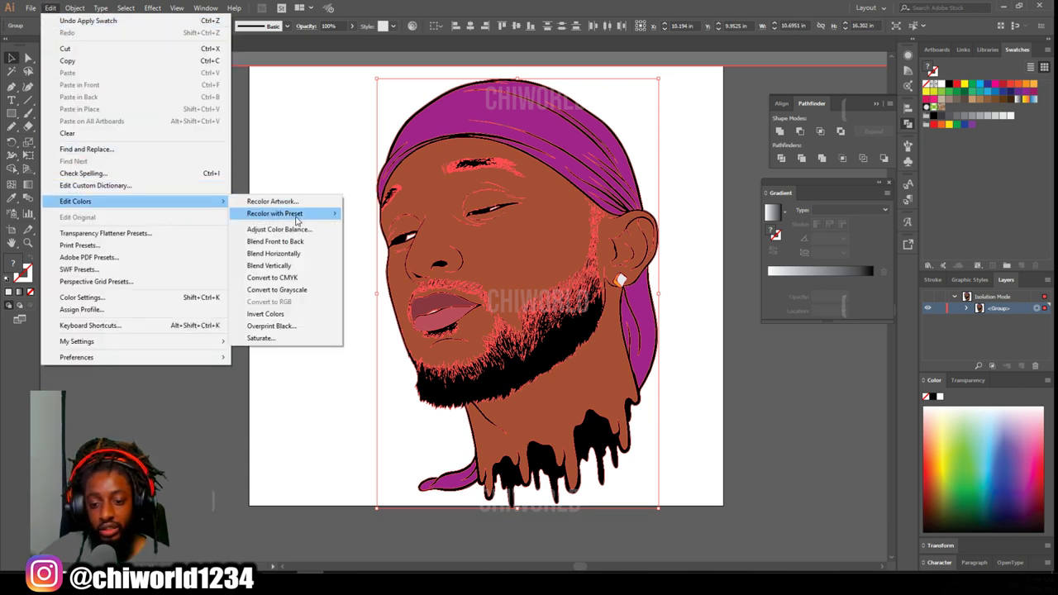
mouse_move(308, 219)
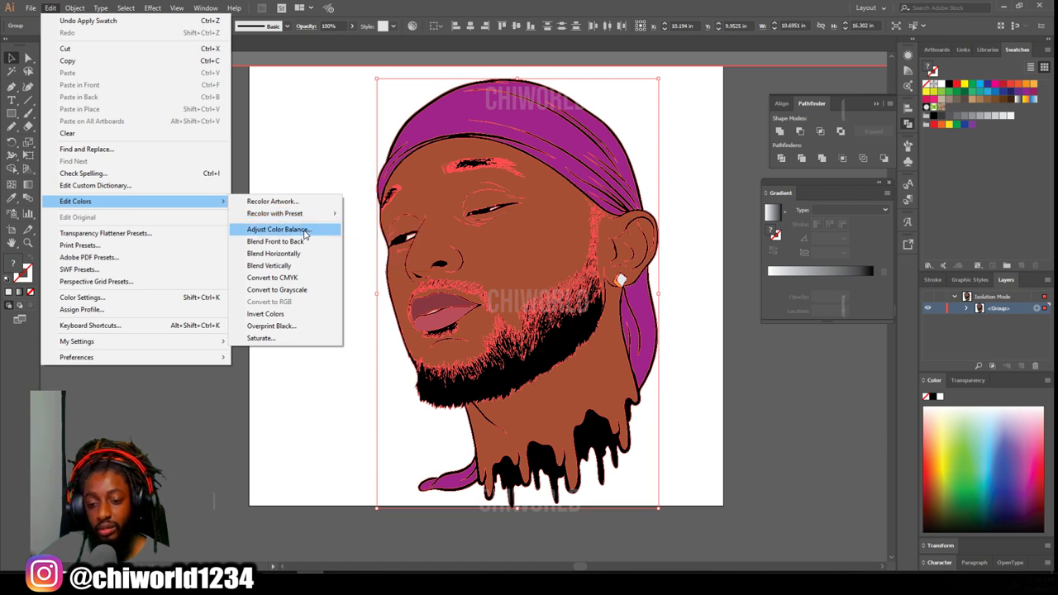
left_click(305, 235)
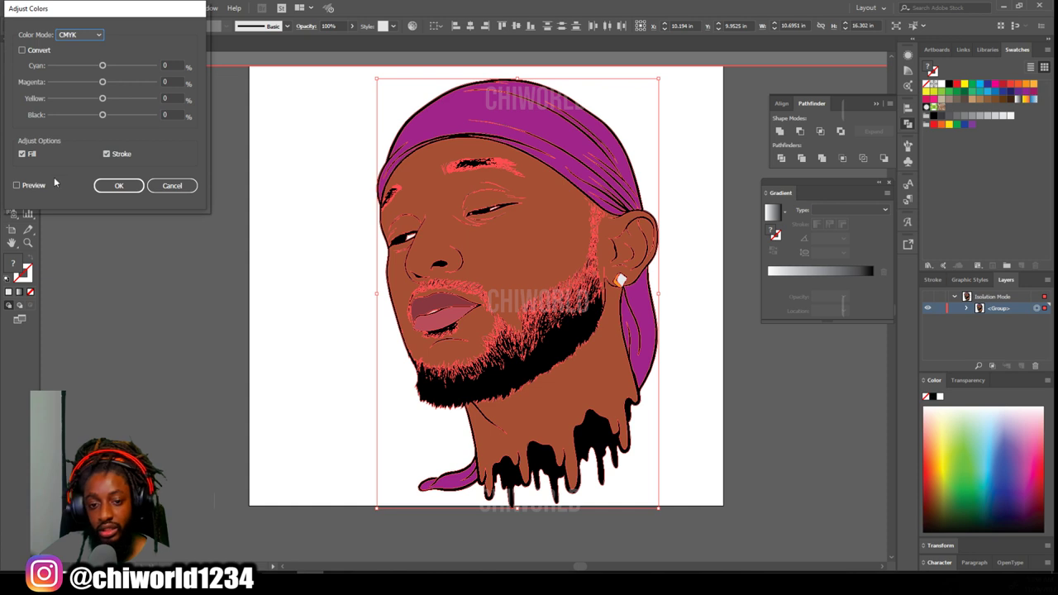
left_click(17, 185)
Shift the artwork's colour balance to cyan -13, magenta 4, yellow -10 and black -2, and apply it.
mouse_move(104, 99)
left_mouse_down()
mouse_move(87, 103)
mouse_move(100, 102)
mouse_move(108, 84)
left_mouse_up()
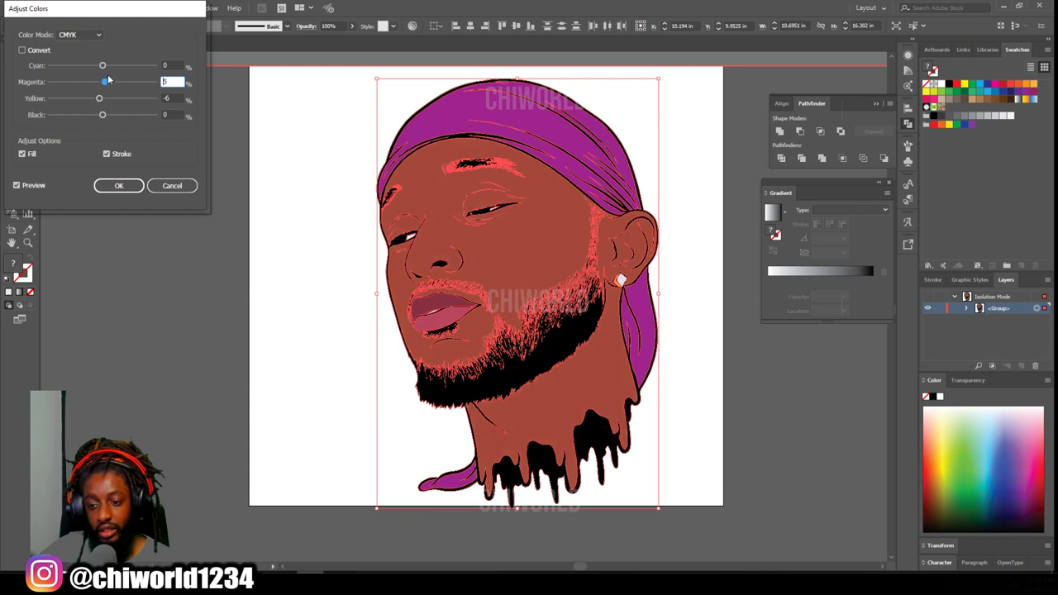
left_click(103, 65)
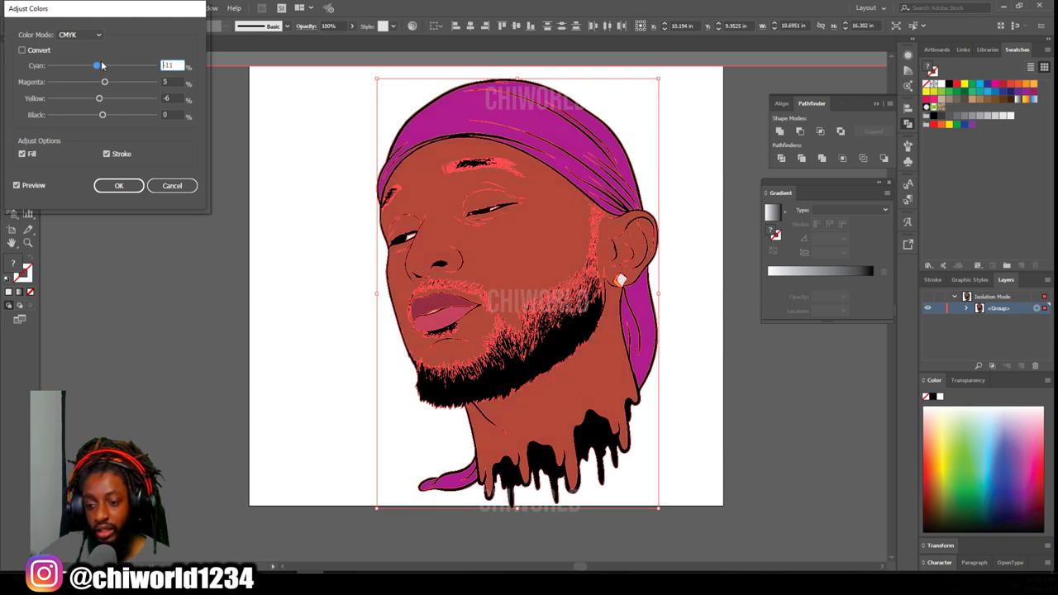
left_click(109, 116)
left_click_drag(108, 116, 108, 115)
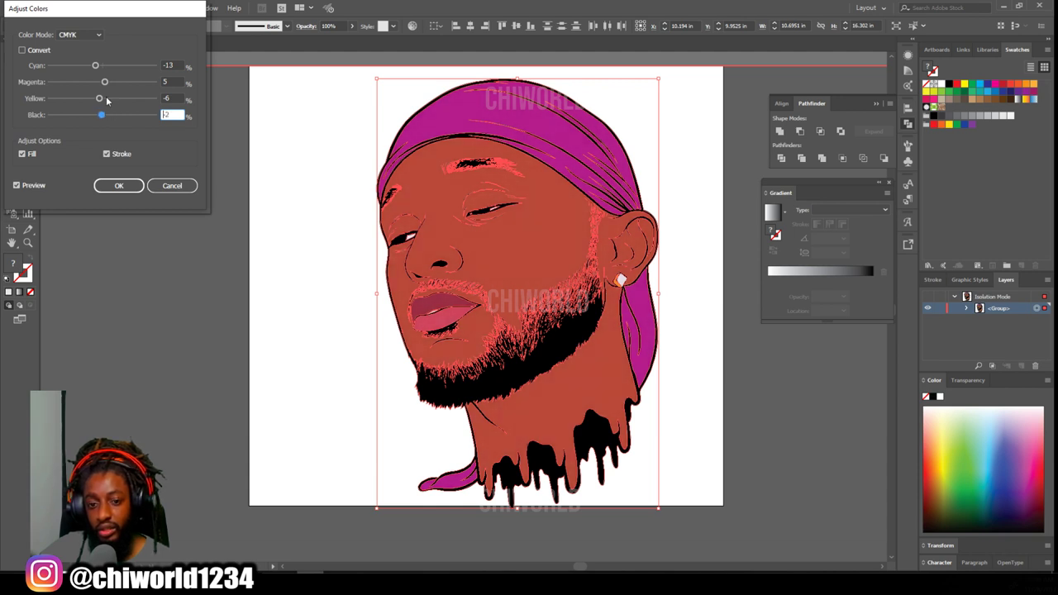
left_click_drag(109, 100, 97, 100)
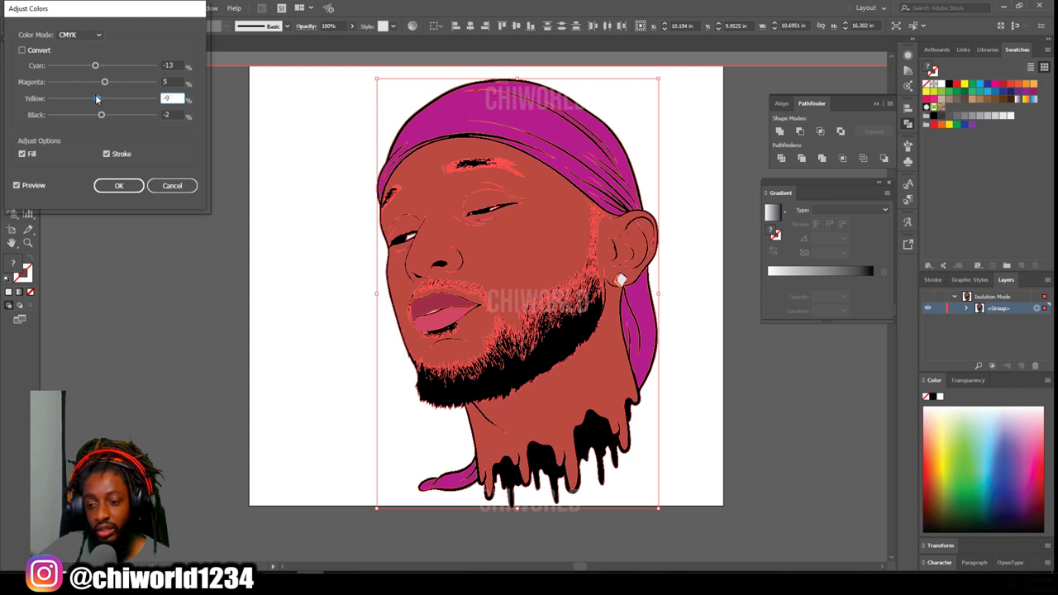
left_click(105, 84)
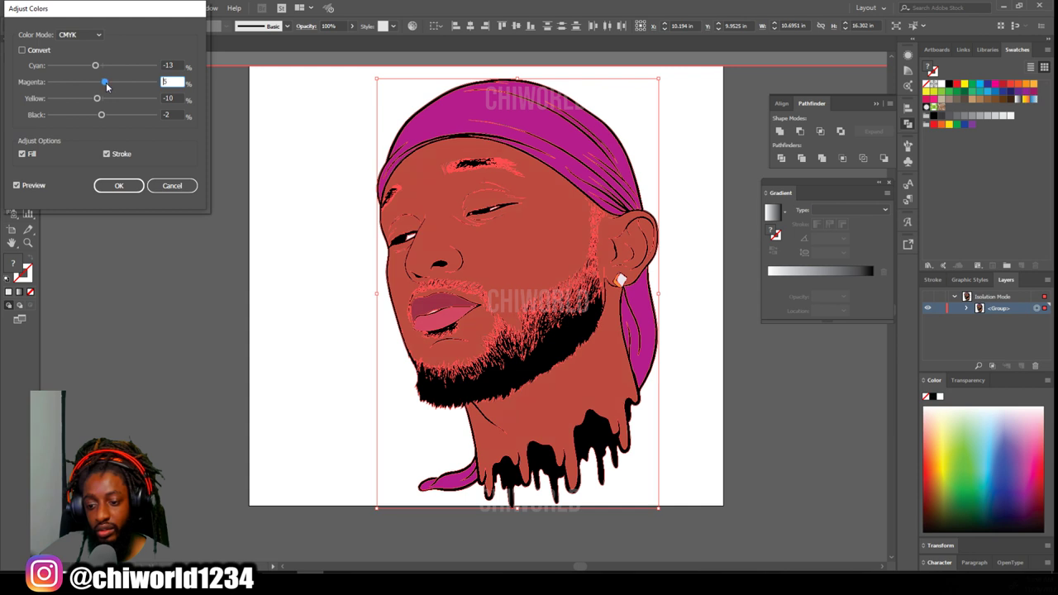
left_click(118, 185)
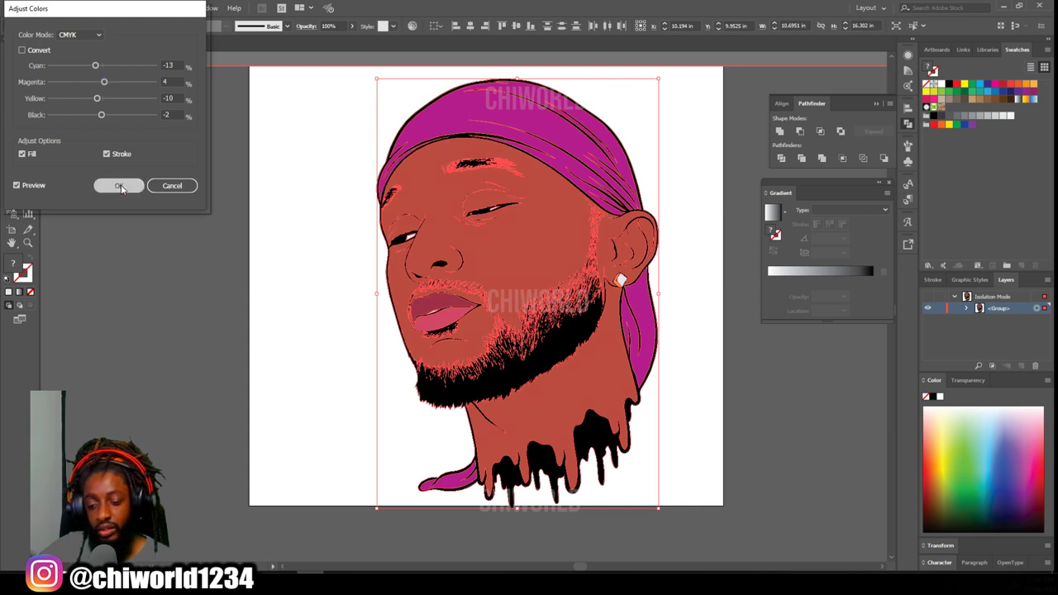
left_click(210, 334)
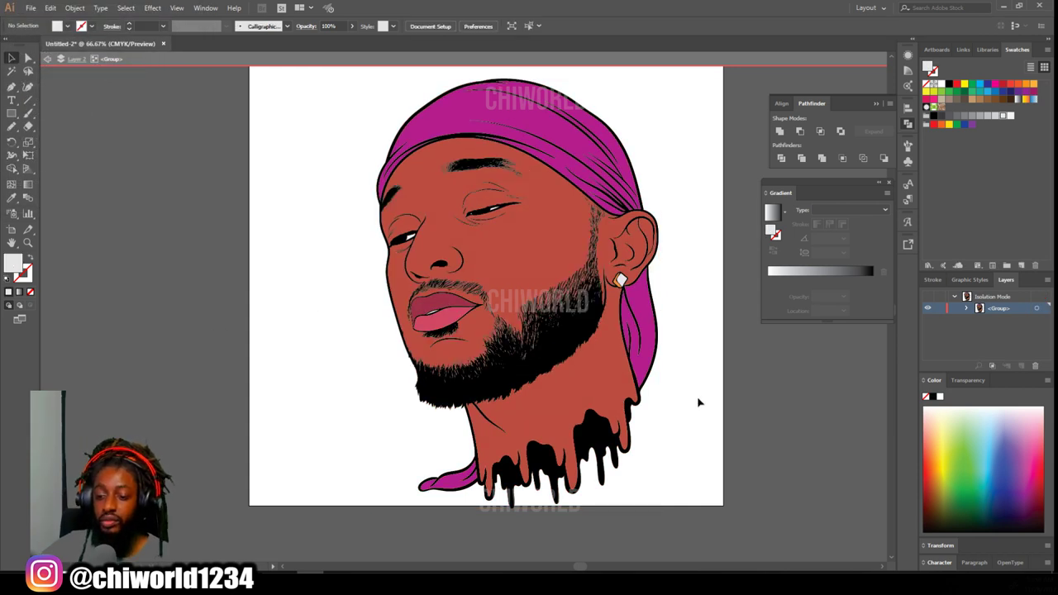
key("ctrl+minus")
key("ctrl+equal")
key("ctrl+equal")
scroll(714, 379, "up", 1)
scroll(766, 405, "down", 1)
key("ctrl+minus")
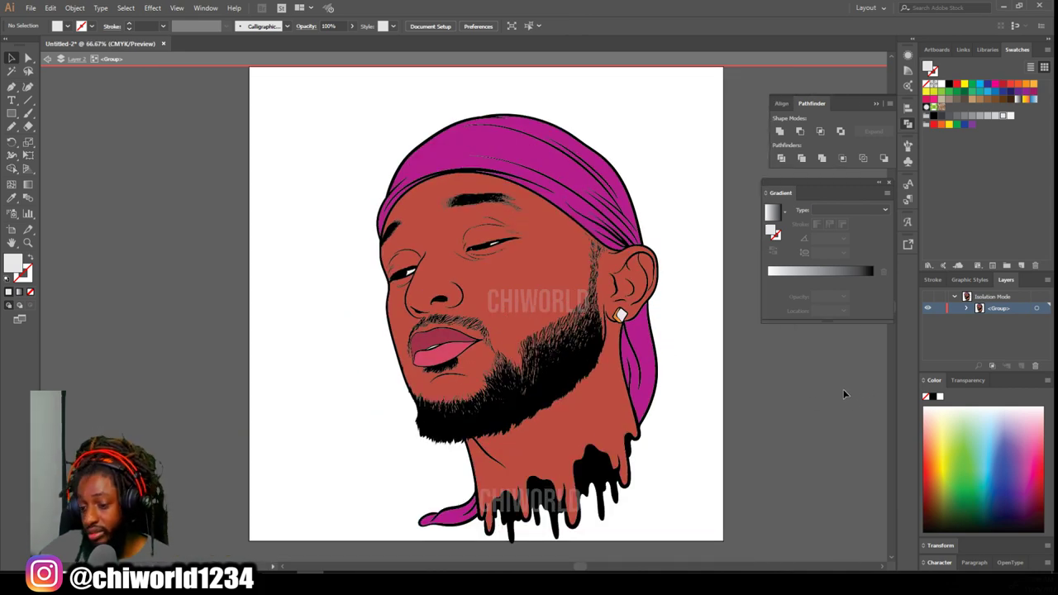
Leave the isolated group, duplicate the coloured Layer 2, and lock individual paths inside the duplicate's group.
key("Escape")
left_click_drag(998, 310, 1021, 367)
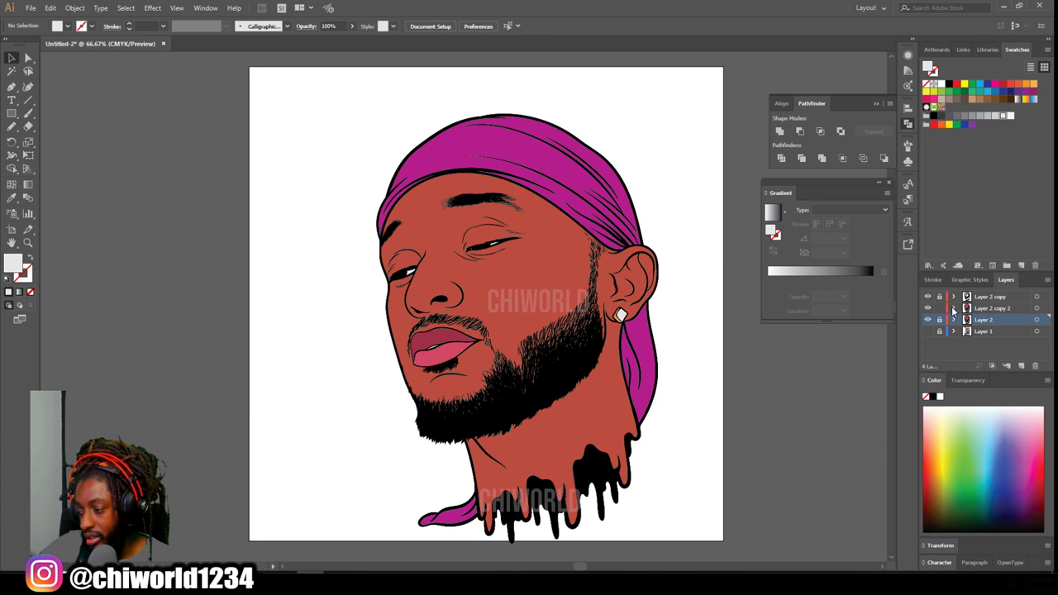
left_click(953, 308)
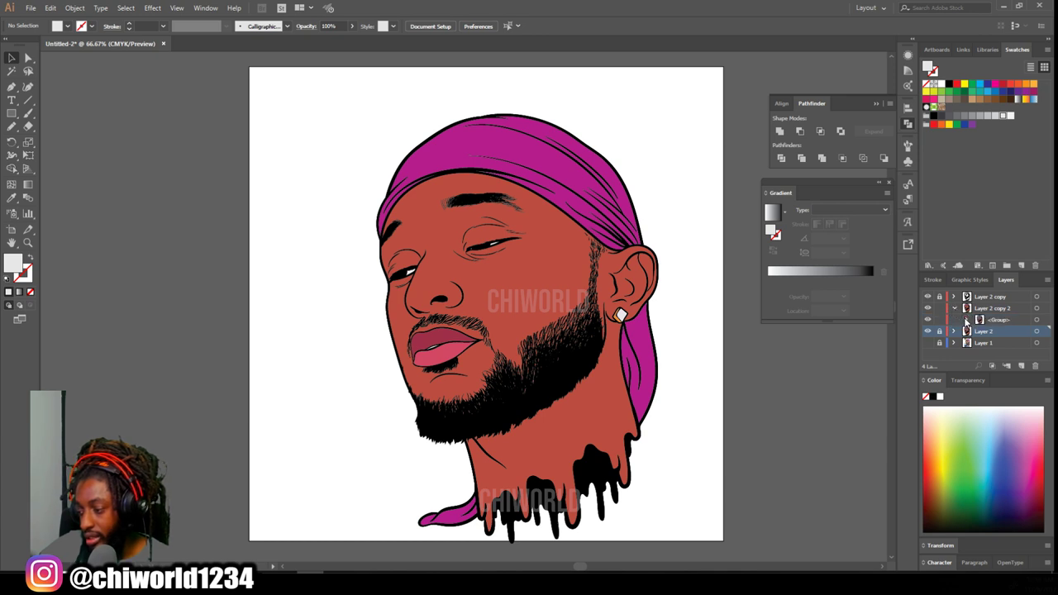
left_click(966, 319)
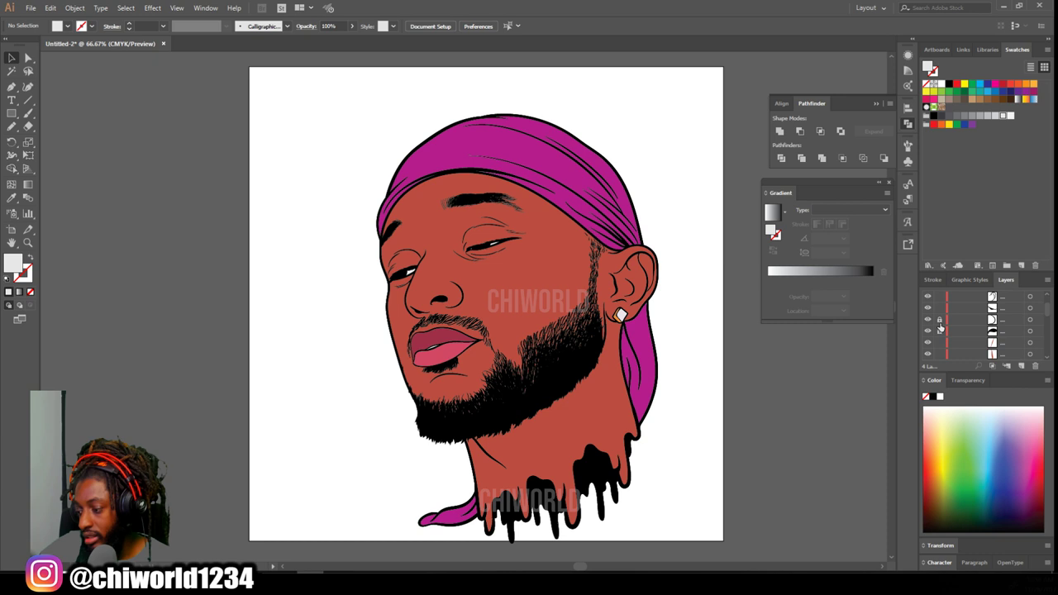
left_click_drag(938, 301, 953, 281)
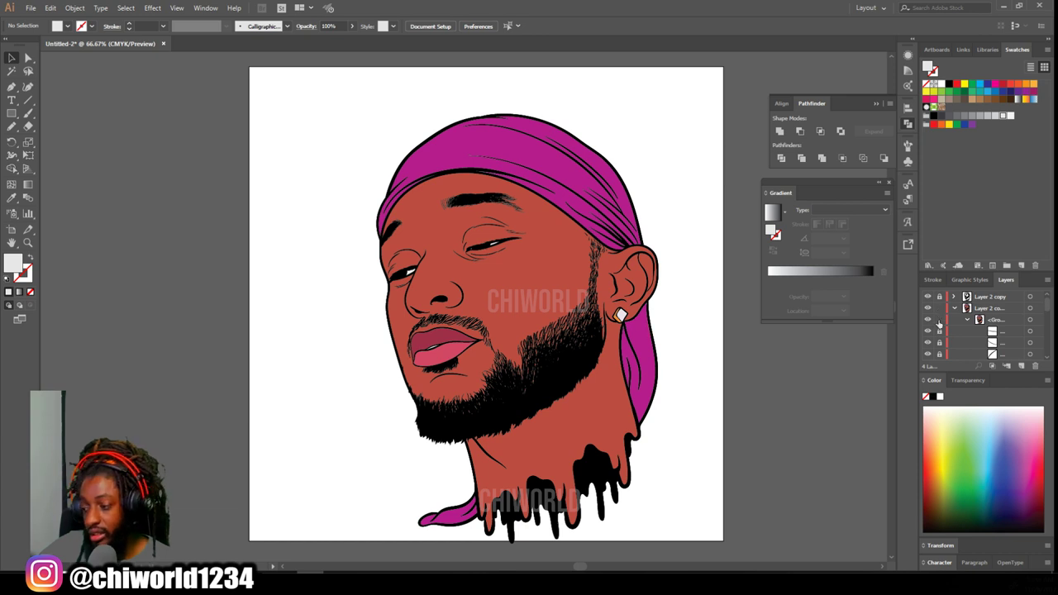
left_click(955, 309)
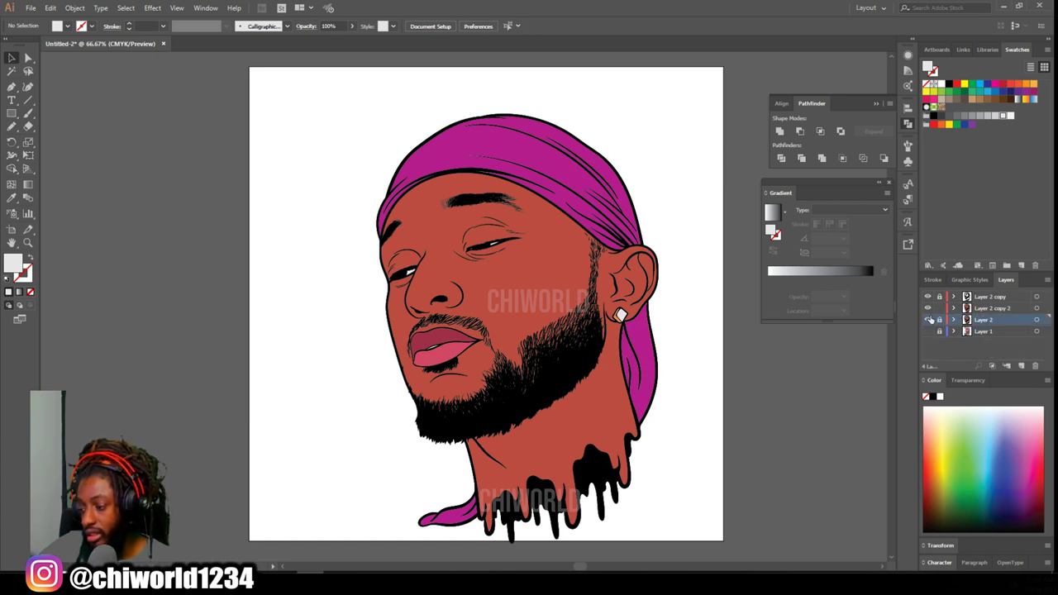
Isolate the group on Layer 2 copy 2, delete its main skin fill, and hide Layer 2.
scroll(345, 290, "down", 2)
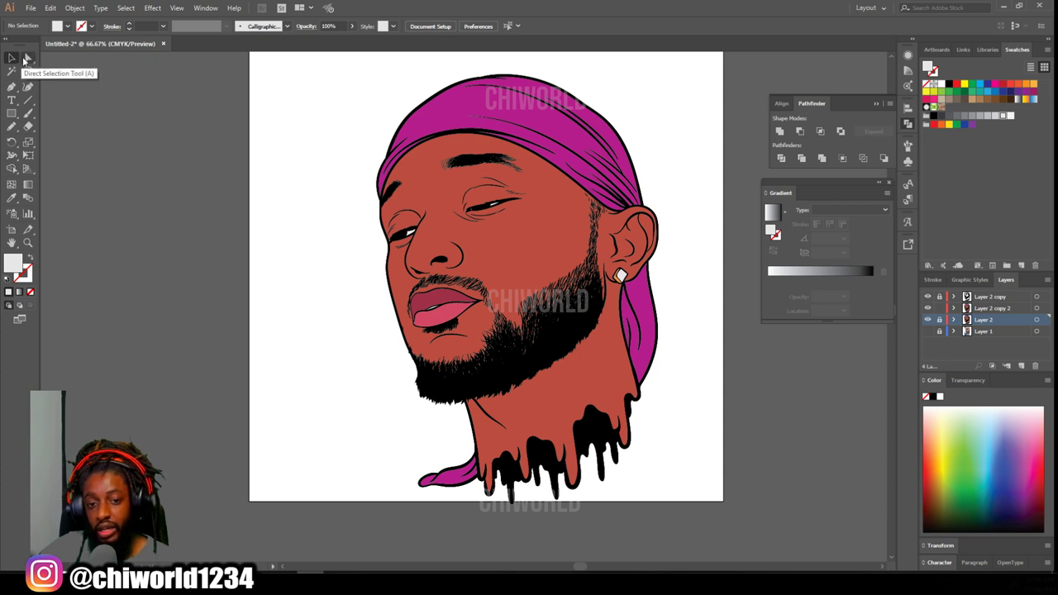
left_click(397, 279)
right_click(397, 277)
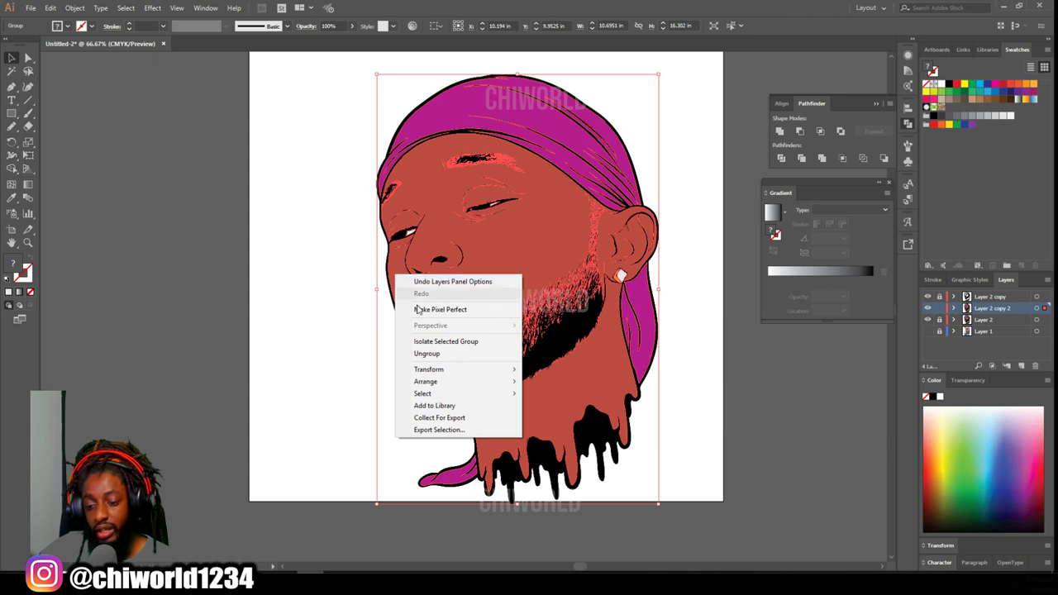
left_click(440, 341)
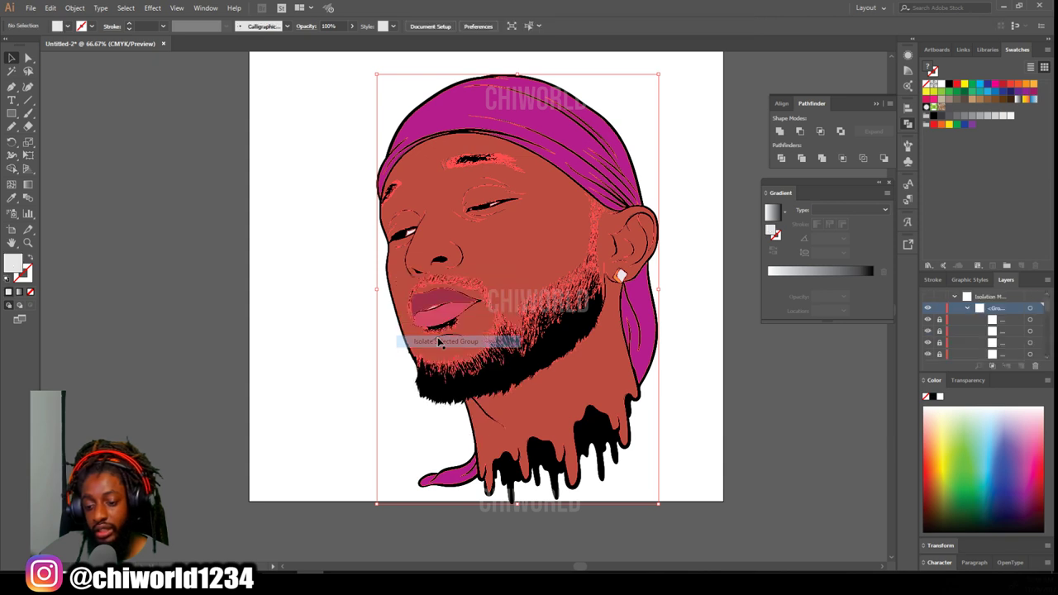
left_click(523, 405)
key("Delete")
left_click_drag(503, 422, 614, 251)
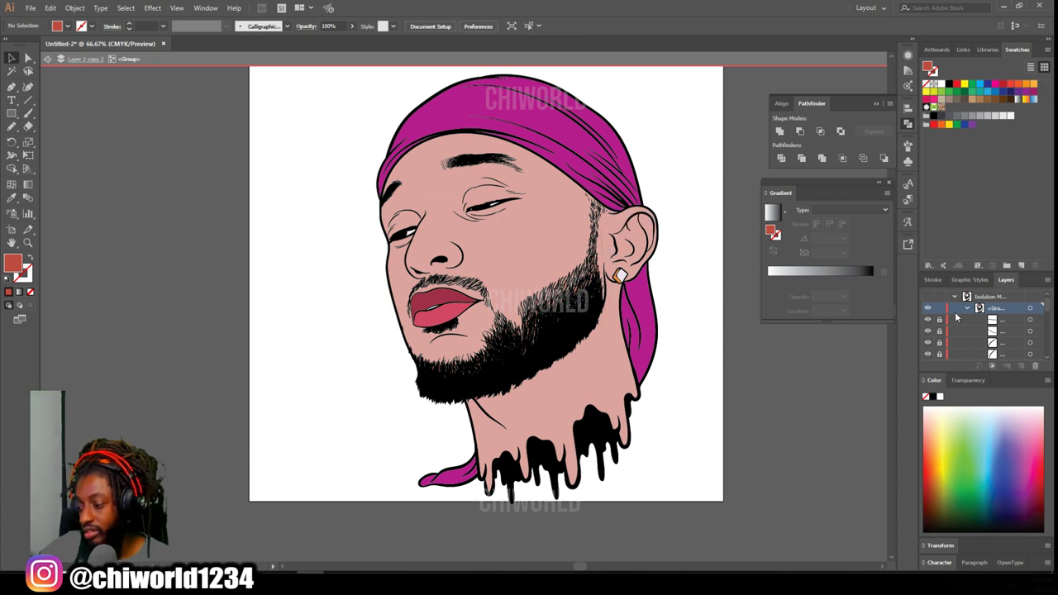
double_click(864, 392)
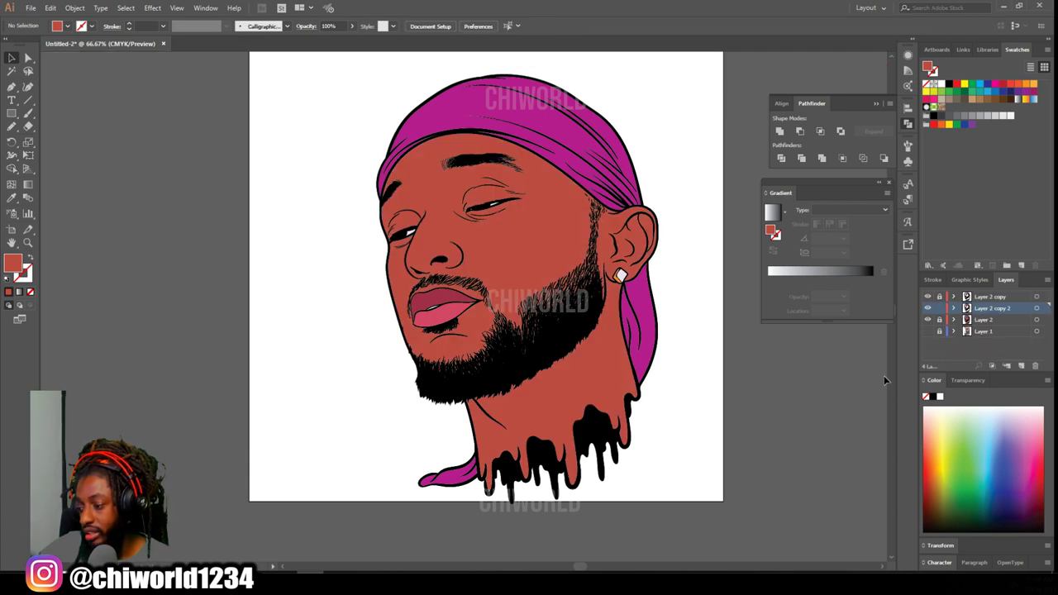
left_click(927, 320)
left_click_drag(375, 427, 570, 344)
key("Delete")
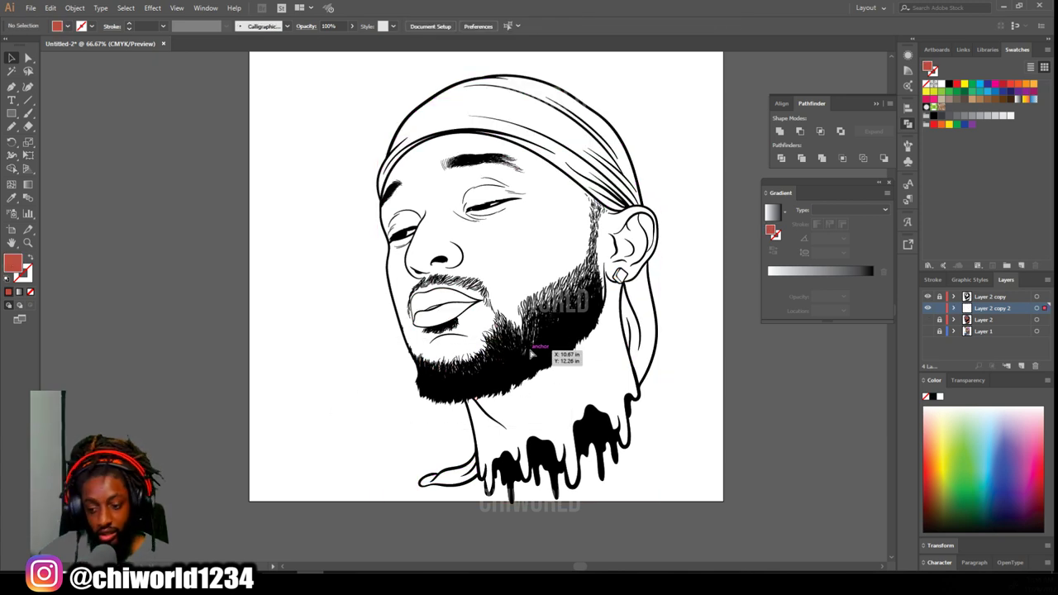
key("ctrl+z")
Isolate the Layer 2 copy 2 group again and delete the leftover skin-coloured fragments in the chin beard.
right_click(459, 378)
left_click(496, 443)
left_click_drag(385, 439, 571, 337)
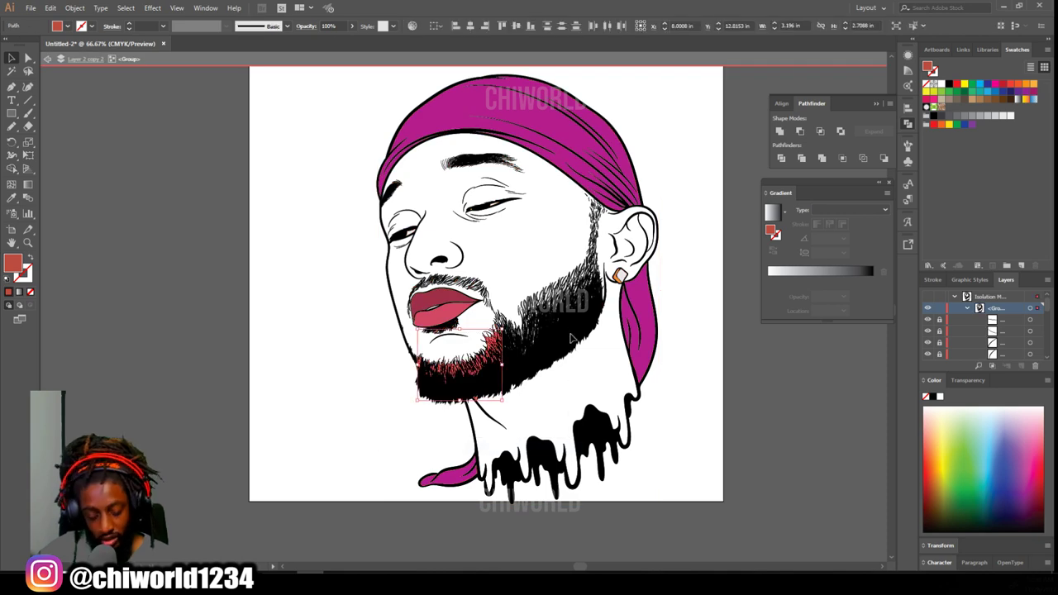
key("ctrl+shift+a")
key("ctrl+equal")
key("ctrl+equal")
key("ctrl+equal")
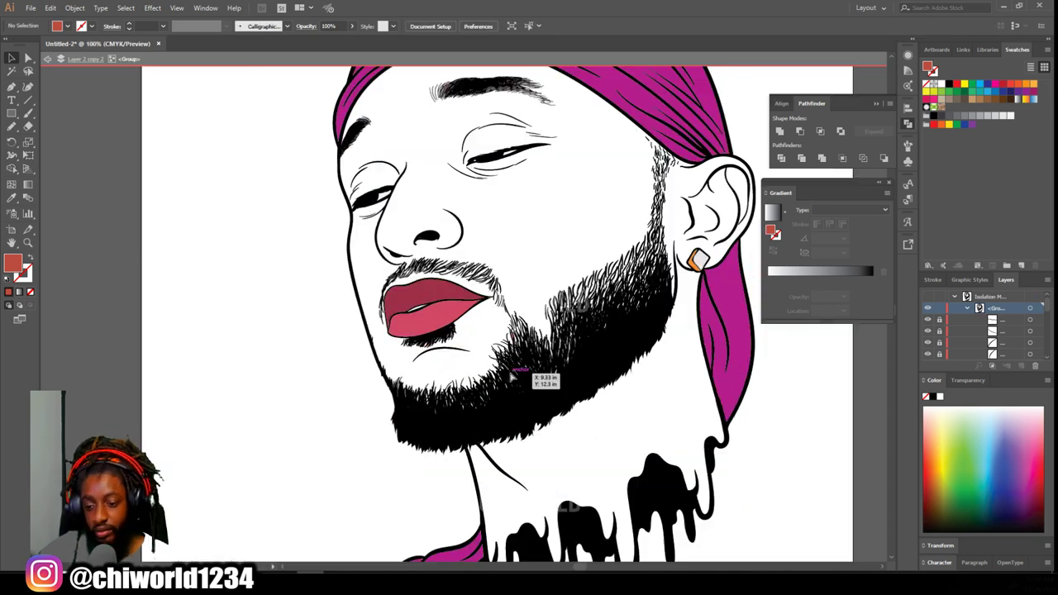
left_click_drag(338, 404, 437, 368)
key("Delete")
key("Delete")
Delete the remaining skin-coloured fragments around the moustache and the mouth.
left_click_drag(433, 378, 457, 348)
left_click_drag(300, 191, 502, 239)
left_click_drag(299, 240, 299, 240)
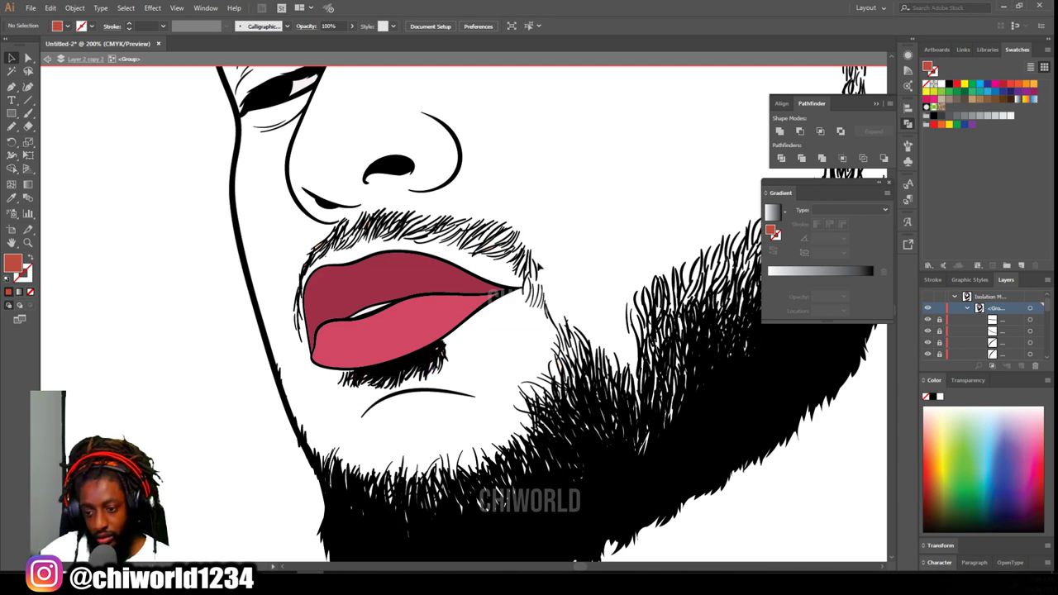
scroll(330, 240, "up", 8)
left_click_drag(374, 235, 636, 145)
key("Delete")
left_click_drag(219, 310, 276, 260)
key("Delete")
left_click_drag(232, 286, 306, 230)
Clear the remaining skin-coloured fragments from the beard along the jaw and cheek.
scroll(433, 376, "down", 4)
scroll(542, 397, "up", 3)
left_click_drag(451, 418, 559, 161)
key("Delete")
scroll(444, 306, "down", 3)
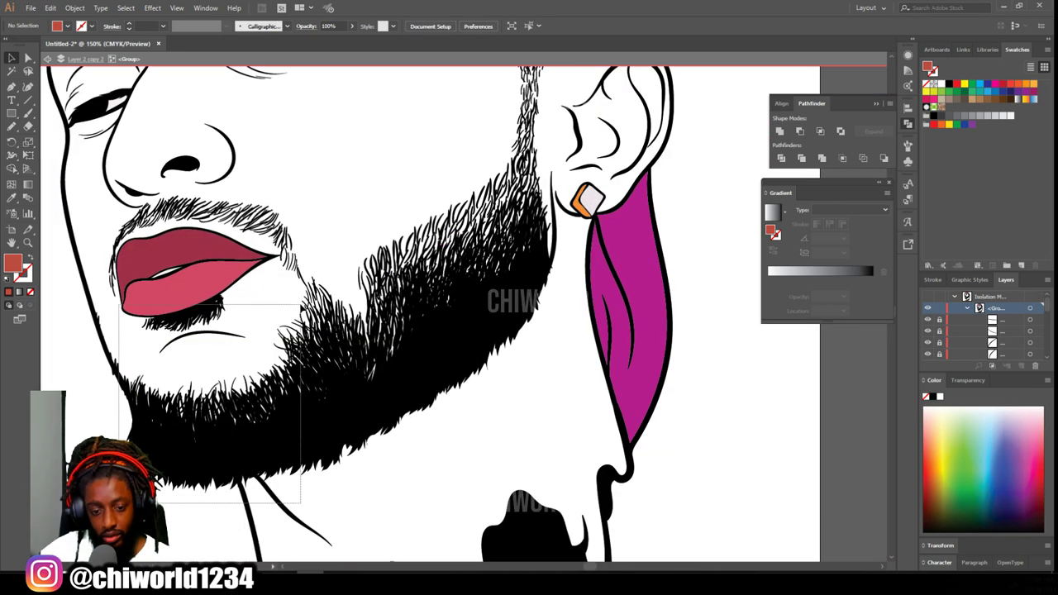
left_click_drag(266, 484, 531, 367)
scroll(526, 392, "down", 4)
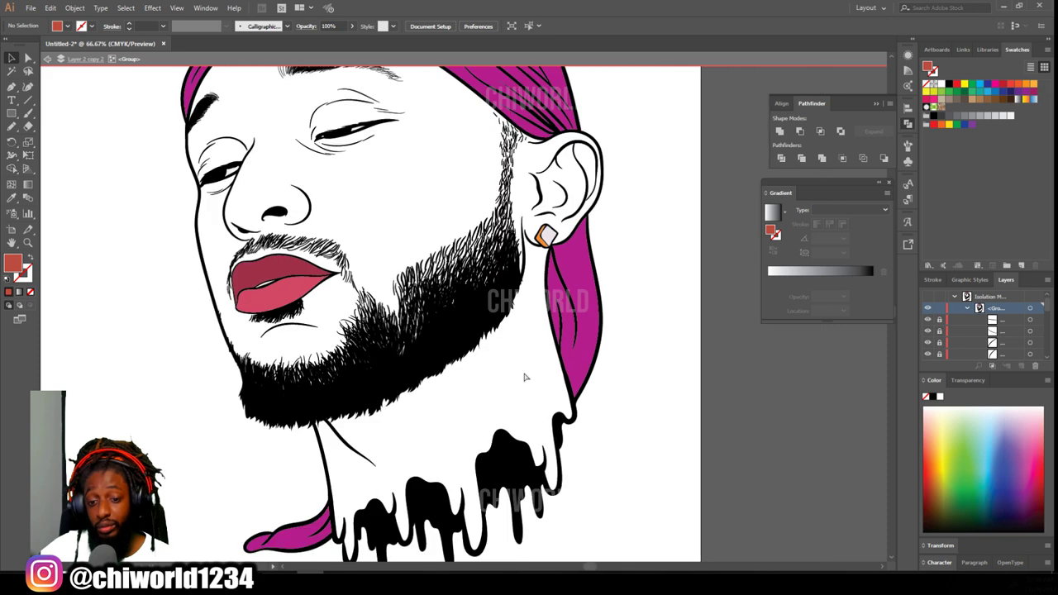
Leave the isolated group and add a new layer between Layer 2 copy 2 and Layer 2.
double_click(789, 332)
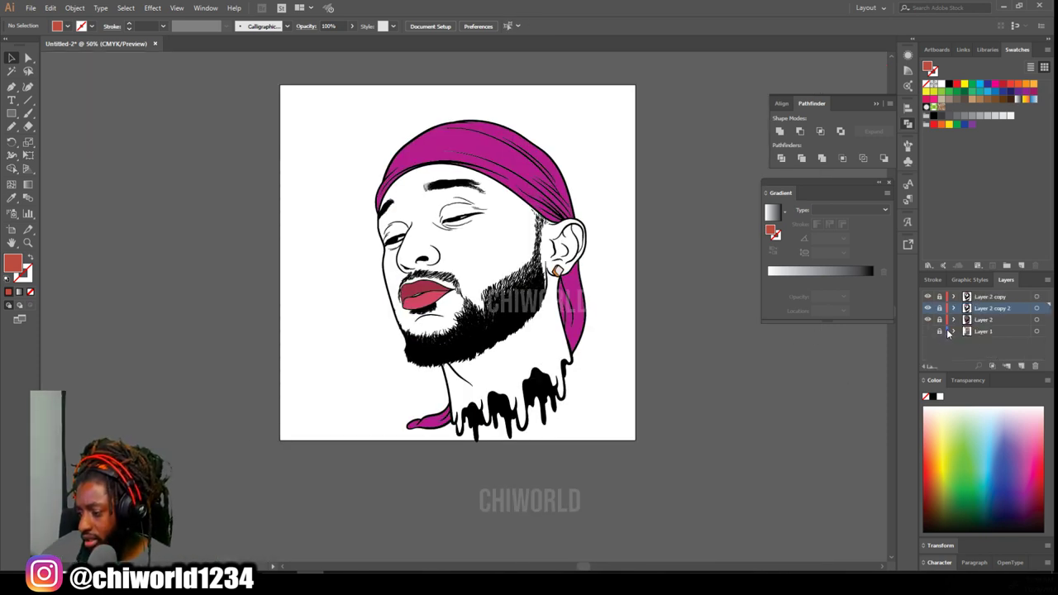
left_click(1022, 366)
left_click_drag(970, 308, 981, 325)
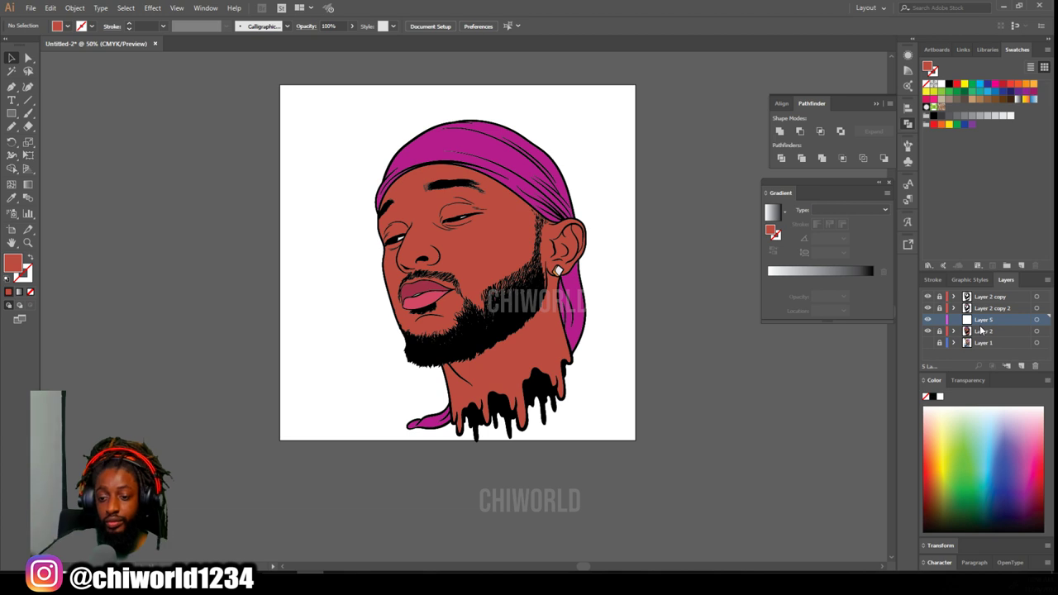
Change the fill colour to the dark reddish brown 5E2424 for the deepest skin shadows.
left_click(11, 198)
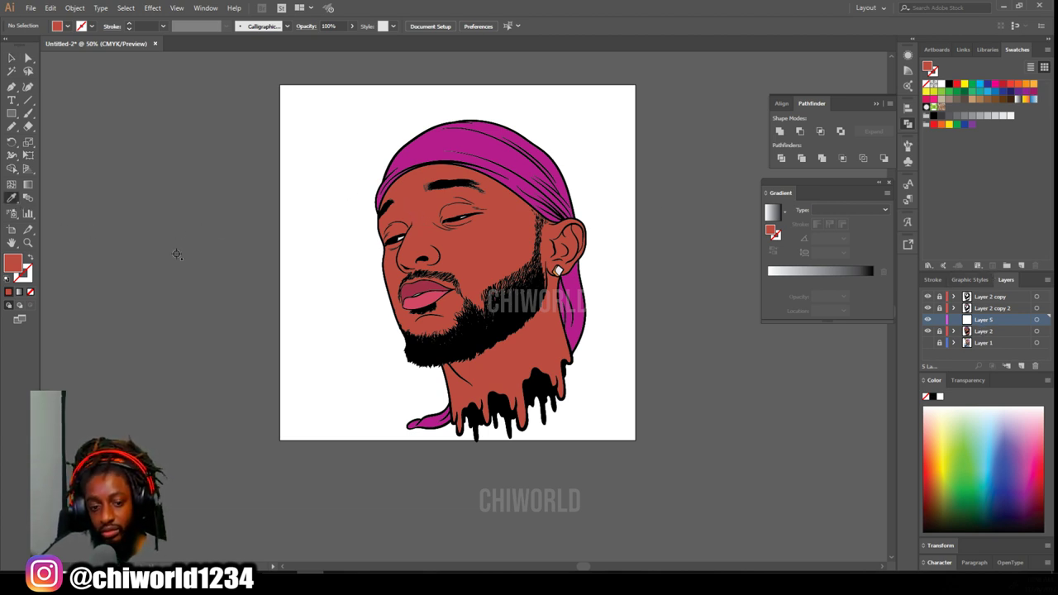
double_click(18, 271)
mouse_move(688, 459)
left_mouse_down()
mouse_move(686, 502)
mouse_move(700, 518)
left_mouse_up()
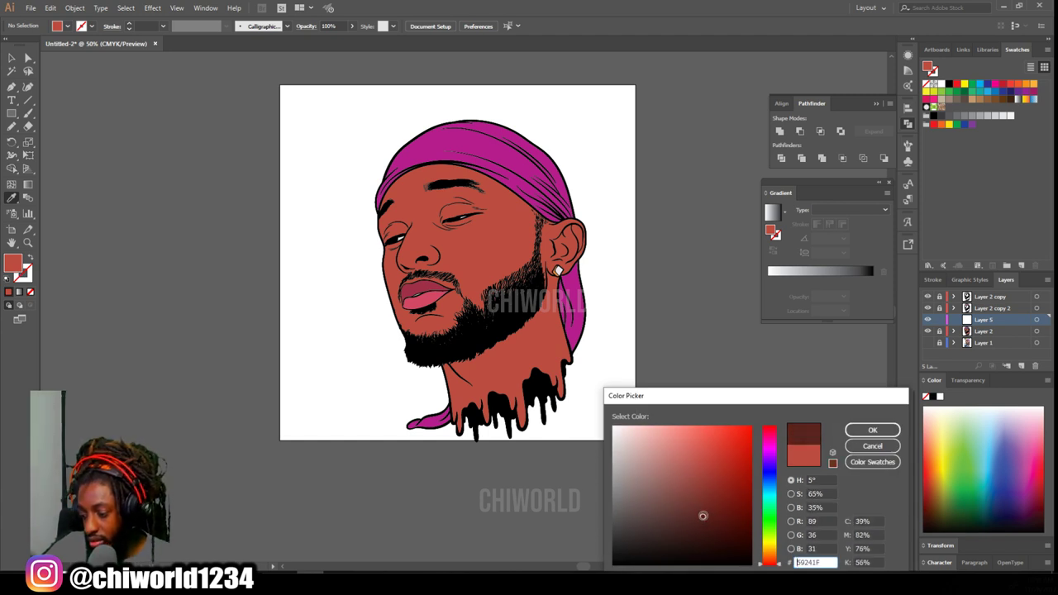
left_click_drag(759, 565, 766, 568)
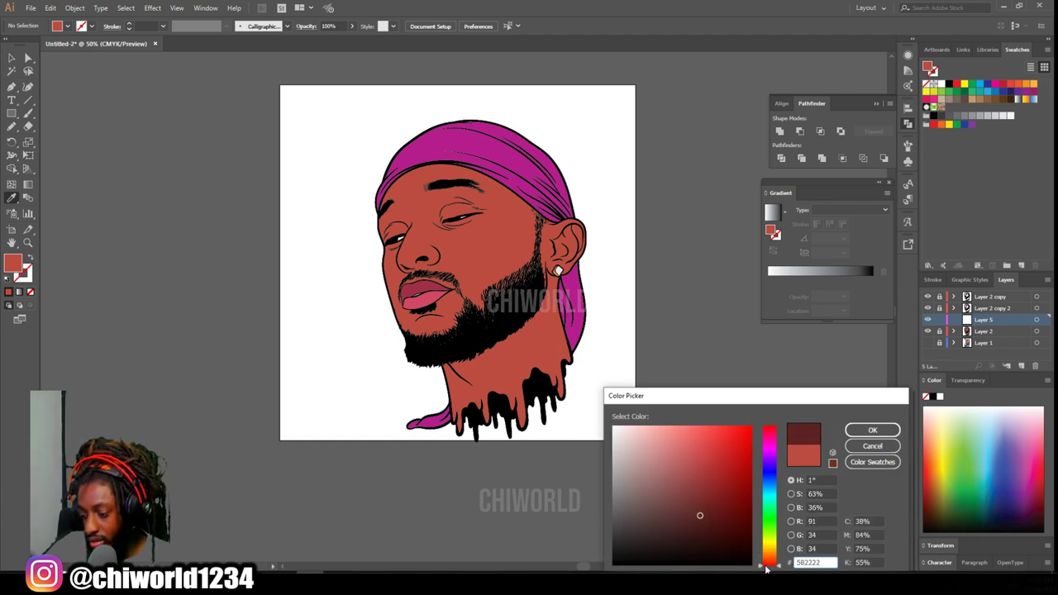
left_click_drag(699, 516, 699, 513)
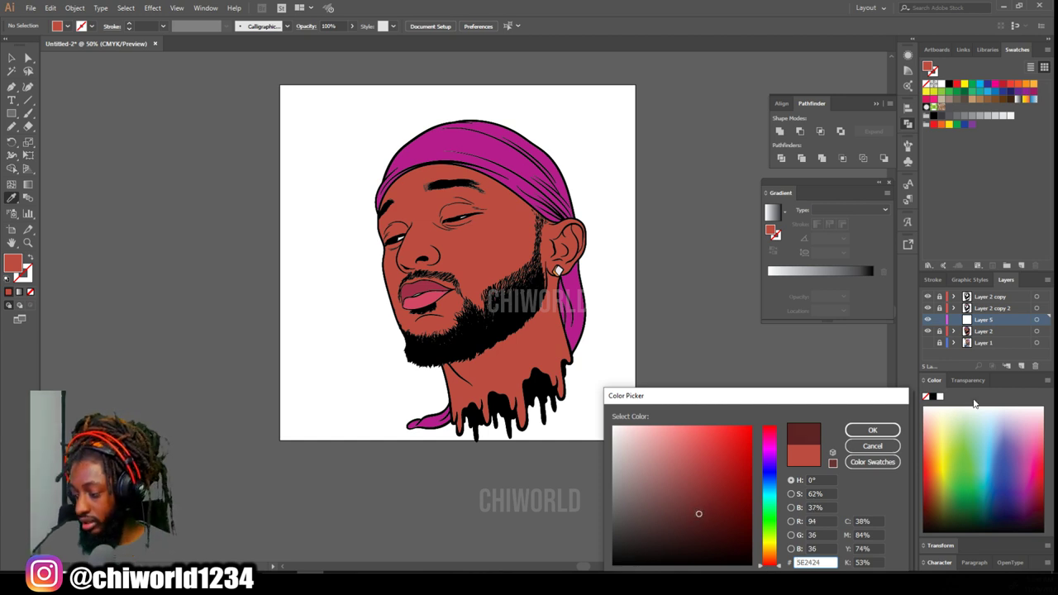
left_click(860, 434)
Draw a closed dark shadow with the Pencil tool around the inner corner and lid of the nearer eye, reaching the brow and nose bridge.
scroll(690, 353, "up", 3)
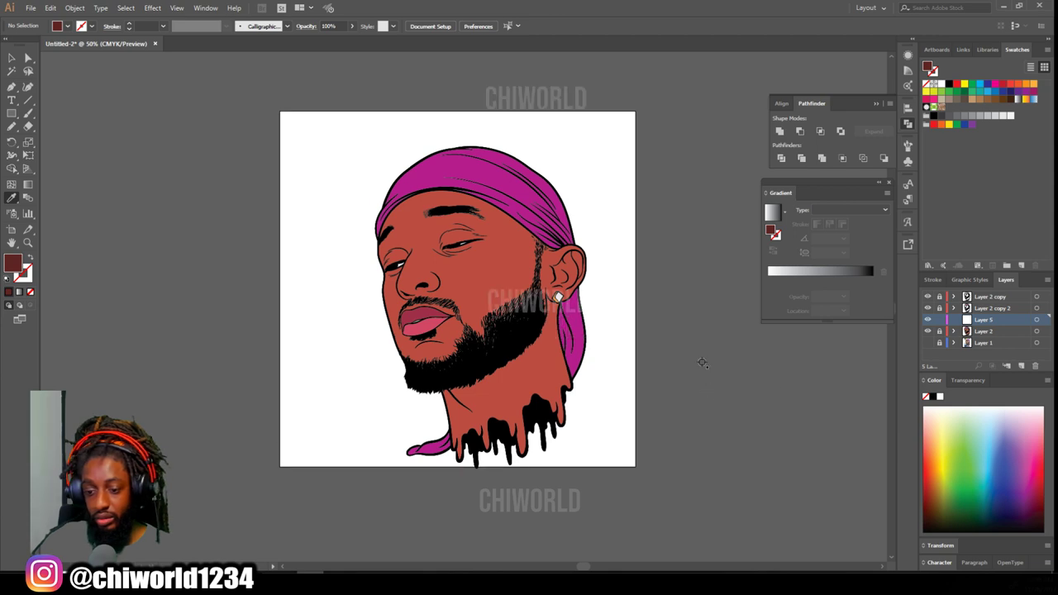
scroll(690, 353, "up", 4)
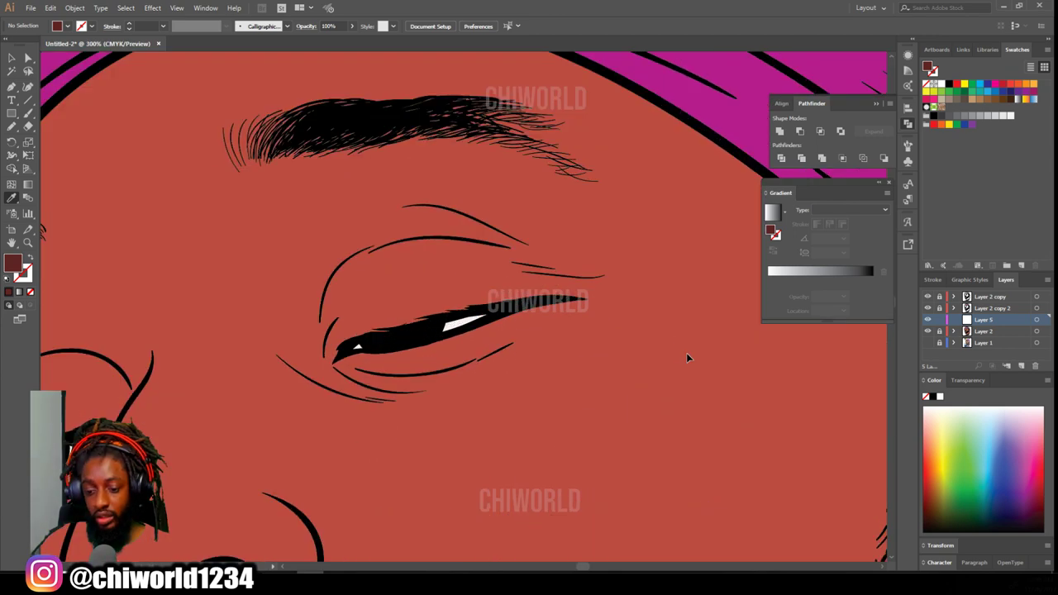
scroll(681, 347, "up", 1)
left_click(11, 128)
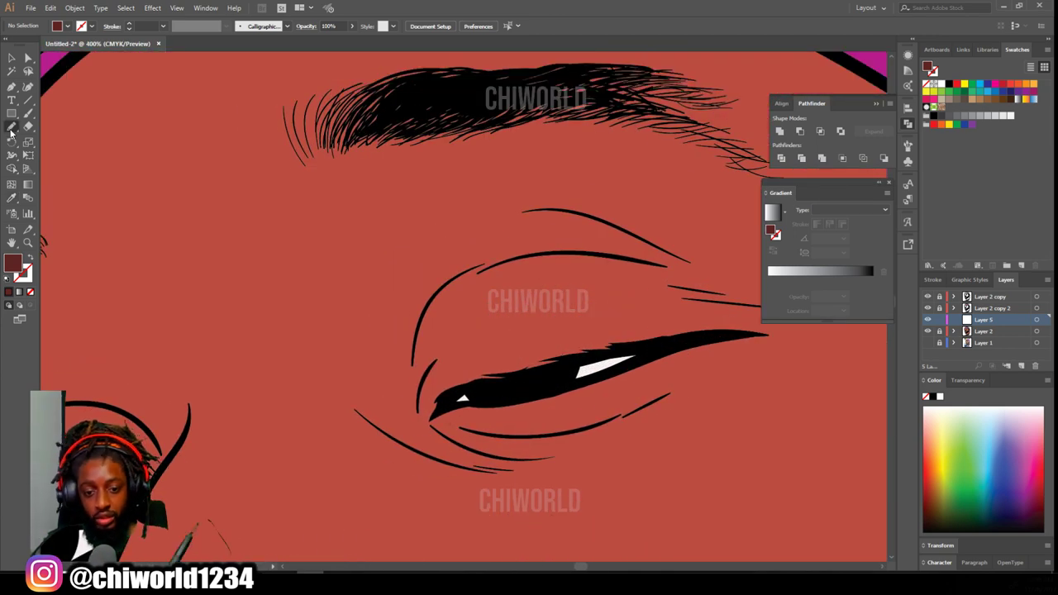
left_click_drag(539, 377, 493, 379)
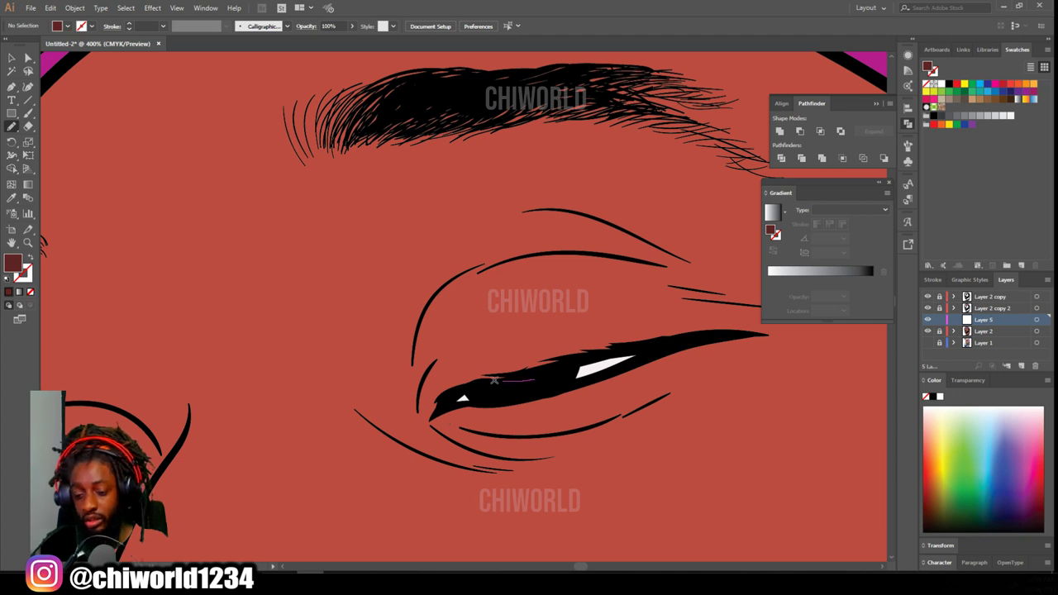
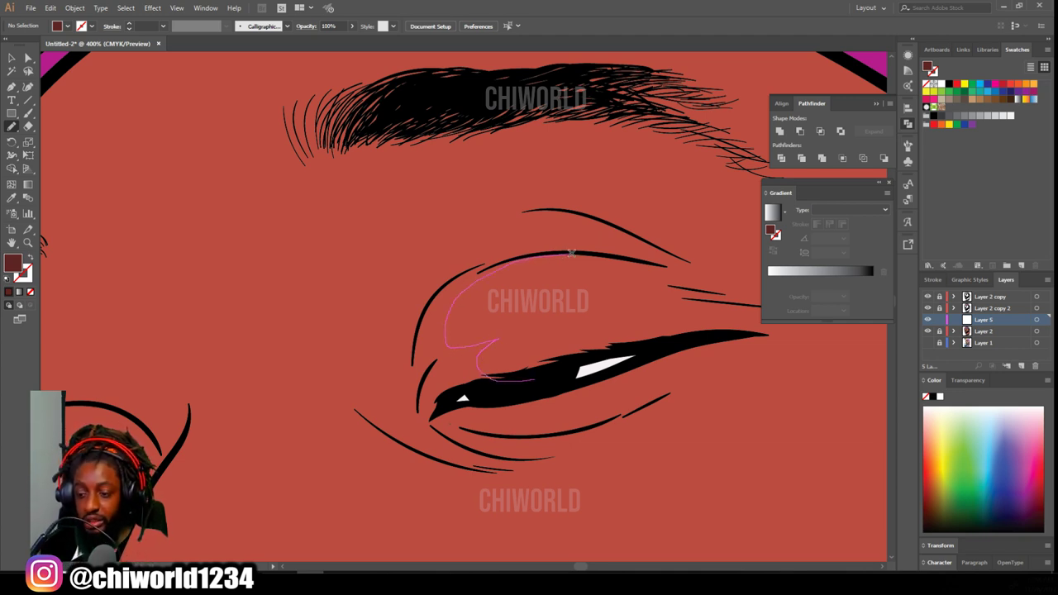
left_click_drag(560, 252, 476, 262)
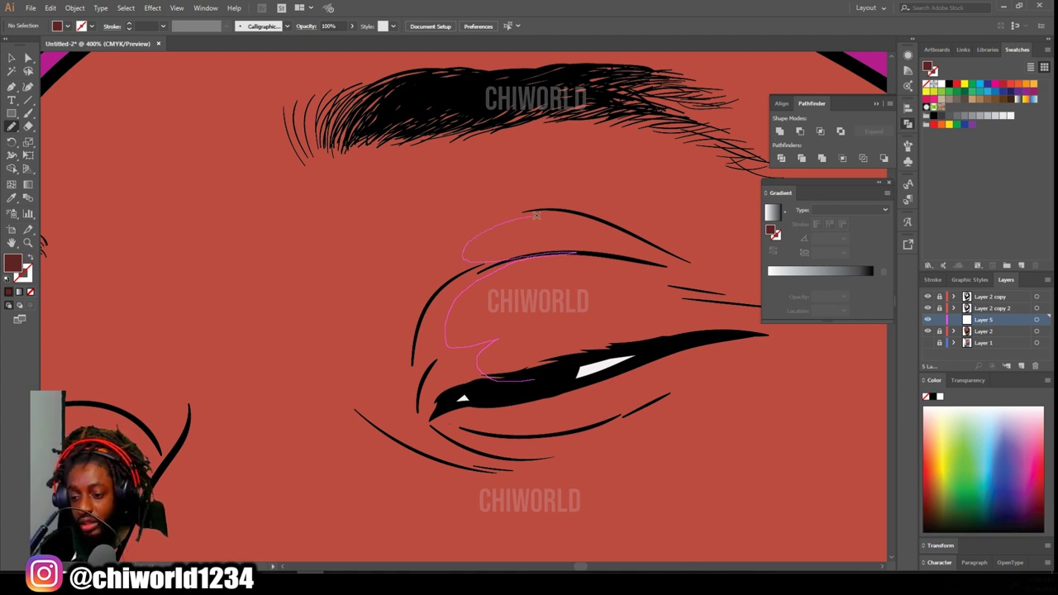
mouse_move(610, 217)
left_mouse_down()
mouse_move(514, 181)
mouse_move(421, 180)
mouse_move(369, 131)
mouse_move(287, 231)
mouse_move(309, 369)
left_mouse_up()
mouse_move(463, 449)
left_mouse_down()
mouse_move(597, 424)
mouse_move(551, 382)
left_mouse_up()
Draw matching dark shadows around the farther eye, from beneath its brow to the nose bridge and the eyelid.
key("ctrl+minus")
key("ctrl+minus")
key("ctrl+minus")
key("ctrl+minus")
key("ctrl+minus")
key("ctrl+plus")
key("ctrl+plus")
key("ctrl+plus")
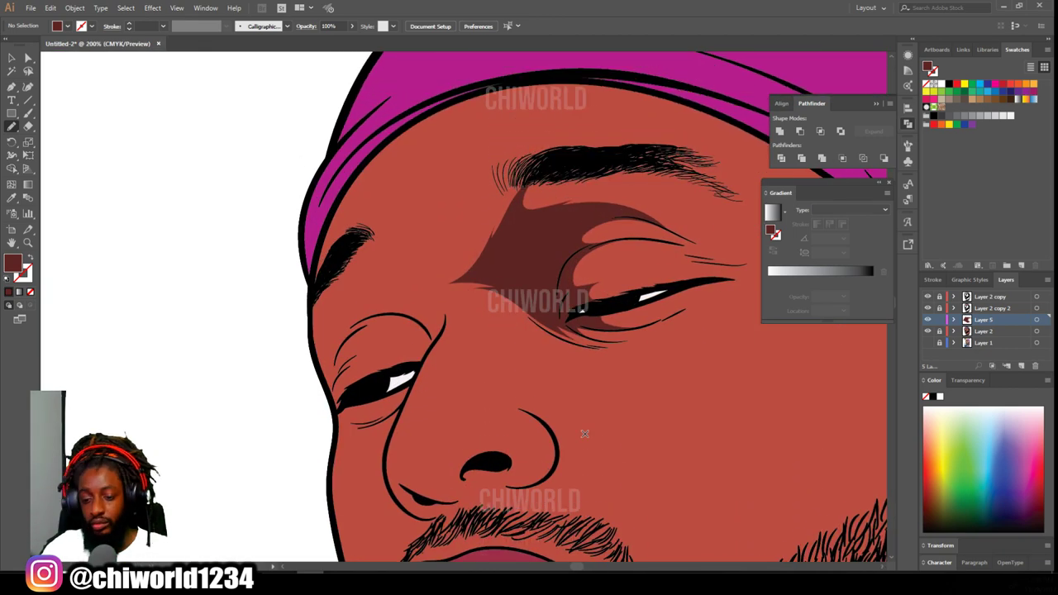
mouse_move(441, 328)
left_mouse_down()
mouse_move(419, 285)
mouse_move(380, 272)
mouse_move(334, 361)
mouse_move(377, 334)
mouse_move(403, 373)
left_mouse_up()
scroll(429, 409, "down", 3)
scroll(430, 409, "up", 4)
mouse_move(396, 333)
left_mouse_down()
mouse_move(266, 448)
mouse_move(329, 425)
mouse_move(360, 365)
left_mouse_up()
scroll(405, 358, "up", 3)
mouse_move(460, 433)
left_mouse_down()
mouse_move(477, 366)
mouse_move(456, 429)
mouse_move(436, 350)
mouse_move(451, 401)
left_mouse_up()
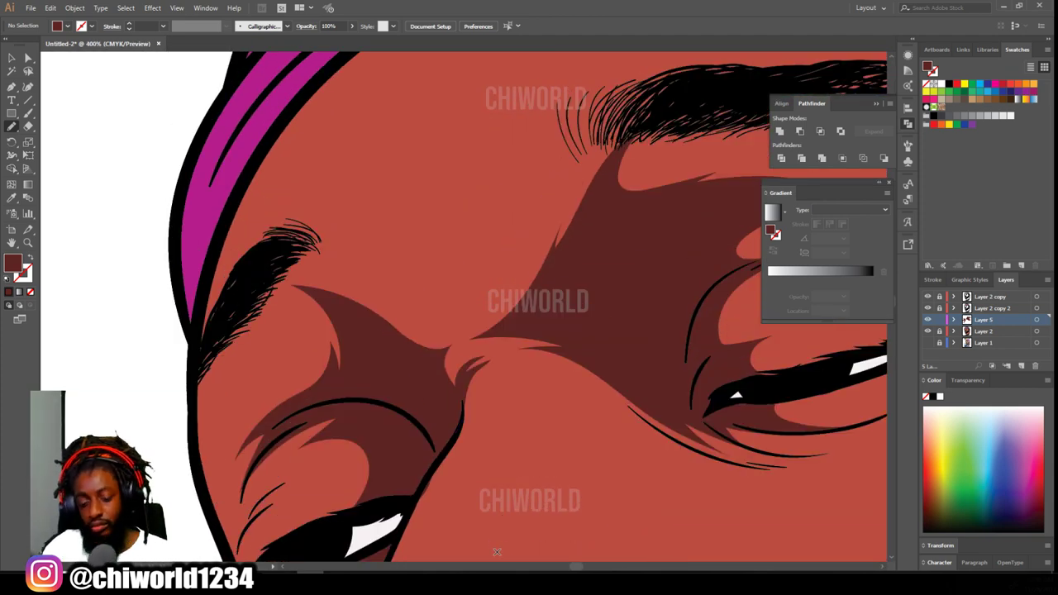
Shade the underside of the nose with dark shapes around both nostrils and the nose tip.
key("ctrl+minus")
key("ctrl+minus")
key("ctrl+minus")
key("ctrl+minus")
key("ctrl+minus")
key("ctrl+minus")
scroll(468, 352, "up", 5)
mouse_move(657, 383)
left_mouse_down()
mouse_move(554, 360)
mouse_move(493, 415)
mouse_move(658, 385)
left_mouse_up()
scroll(695, 372, "down", 3)
key("ctrl+plus")
key("ctrl+plus")
scroll(680, 368, "left", 3)
mouse_move(323, 362)
left_mouse_down()
mouse_move(481, 384)
mouse_move(529, 430)
mouse_move(496, 463)
left_mouse_up()
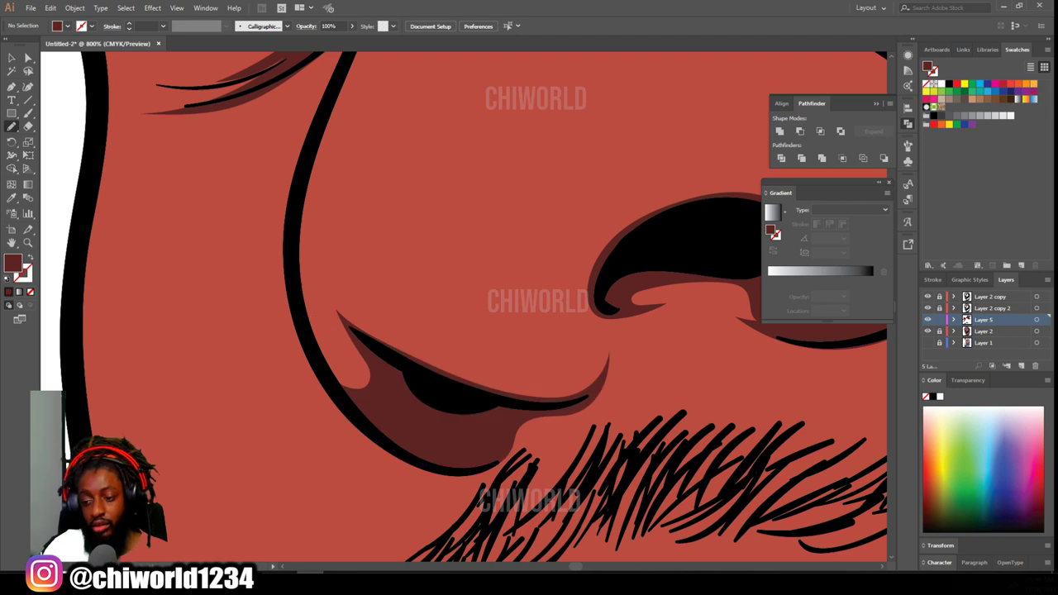
Shade the skin below the lower lip and around the chin crease down to the beard.
scroll(421, 544, "down", 5)
scroll(451, 511, "up", 2)
scroll(451, 510, "up", 1)
mouse_move(423, 500)
left_mouse_down()
mouse_move(444, 402)
mouse_move(513, 386)
mouse_move(730, 455)
mouse_move(803, 355)
mouse_move(562, 374)
mouse_move(508, 323)
mouse_move(402, 339)
mouse_move(387, 418)
mouse_move(370, 419)
mouse_move(423, 501)
left_mouse_up()
scroll(463, 314, "down", 1)
scroll(682, 456, "up", 3)
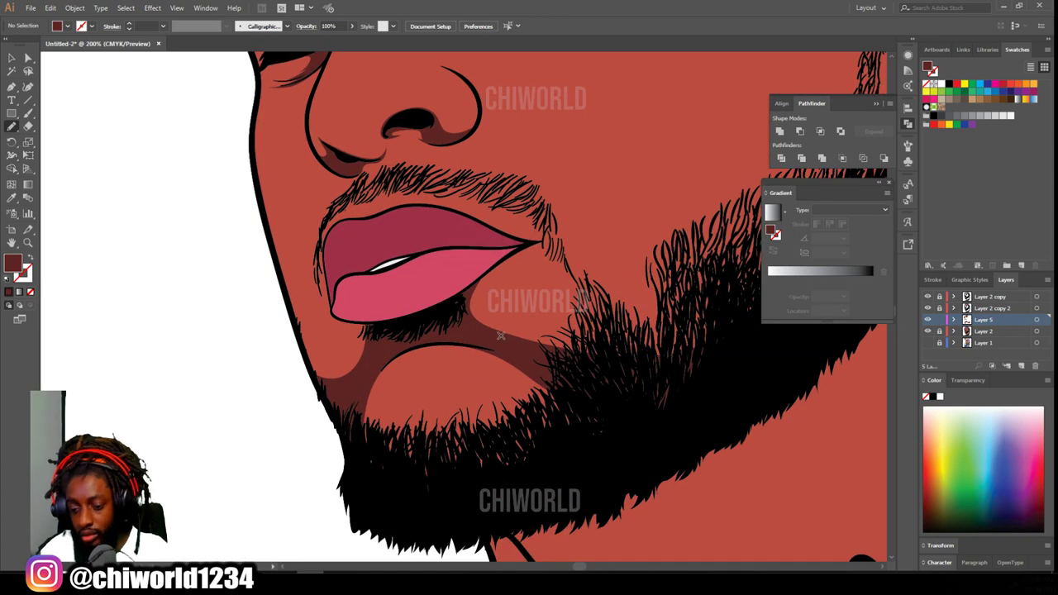
Add dark shading on the cheek along the upper edge of the beard.
scroll(483, 524, "down", 3)
scroll(538, 465, "up", 3)
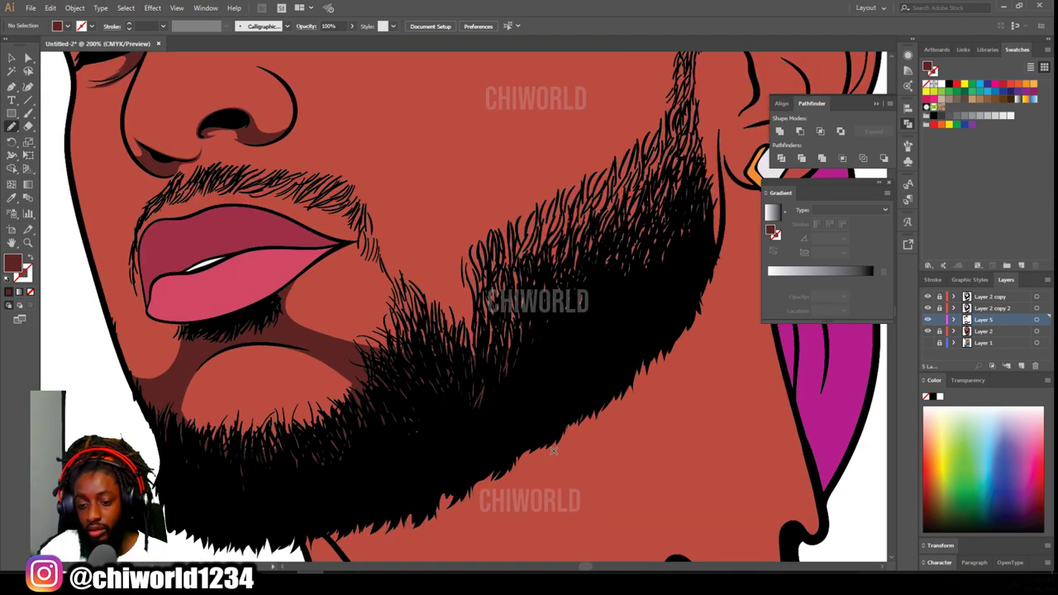
scroll(347, 426, "up", 3)
mouse_move(311, 431)
left_mouse_down()
mouse_move(334, 440)
mouse_move(401, 374)
mouse_move(451, 438)
mouse_move(494, 420)
mouse_move(485, 326)
mouse_move(511, 291)
mouse_move(539, 347)
mouse_move(467, 522)
mouse_move(329, 453)
mouse_move(311, 432)
left_mouse_up()
key("ctrl+minus")
key("ctrl+minus")
key("ctrl+minus")
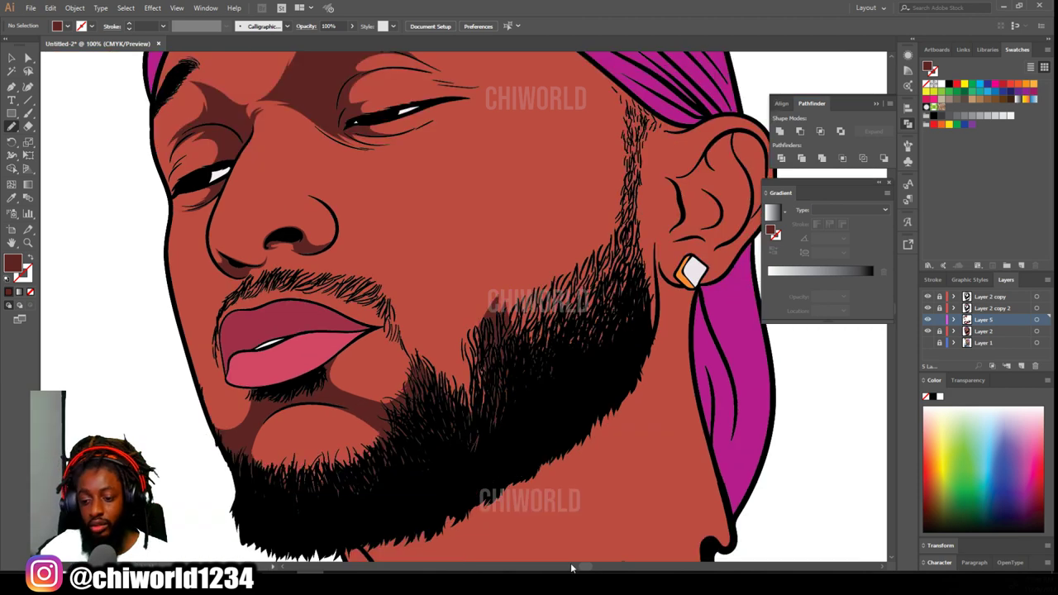
left_click_drag(571, 552, 571, 466)
Draw a large dark shadow over the front of the neck and along the underside of the bearded jaw.
key("ctrl+equal")
key("ctrl+equal")
left_click_drag(337, 351, 376, 529)
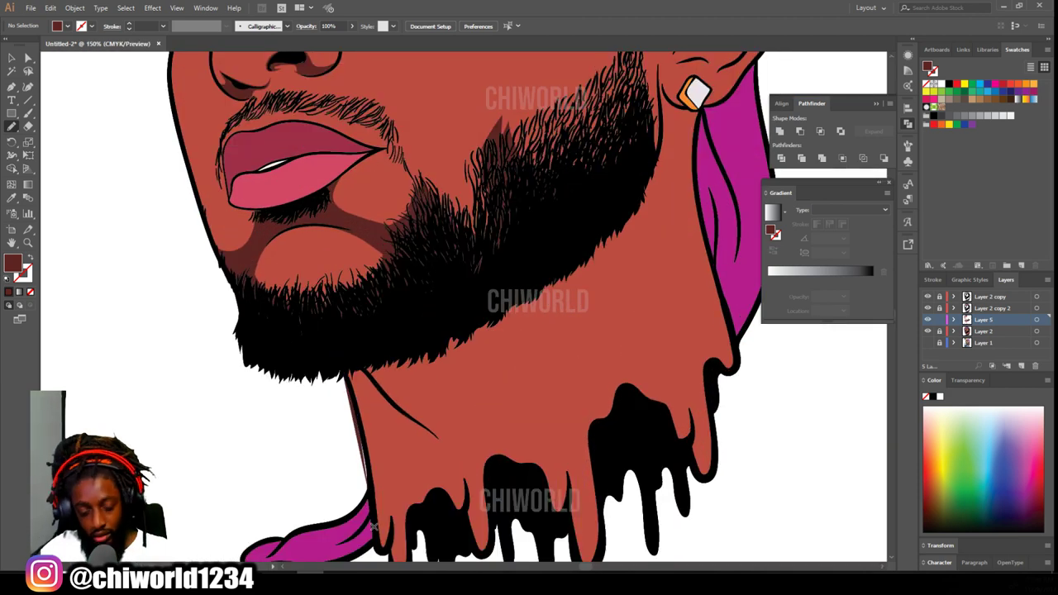
mouse_move(333, 350)
left_mouse_down()
mouse_move(385, 553)
mouse_move(402, 529)
mouse_move(460, 525)
mouse_move(462, 514)
mouse_move(455, 465)
mouse_move(467, 434)
mouse_move(406, 401)
left_mouse_up()
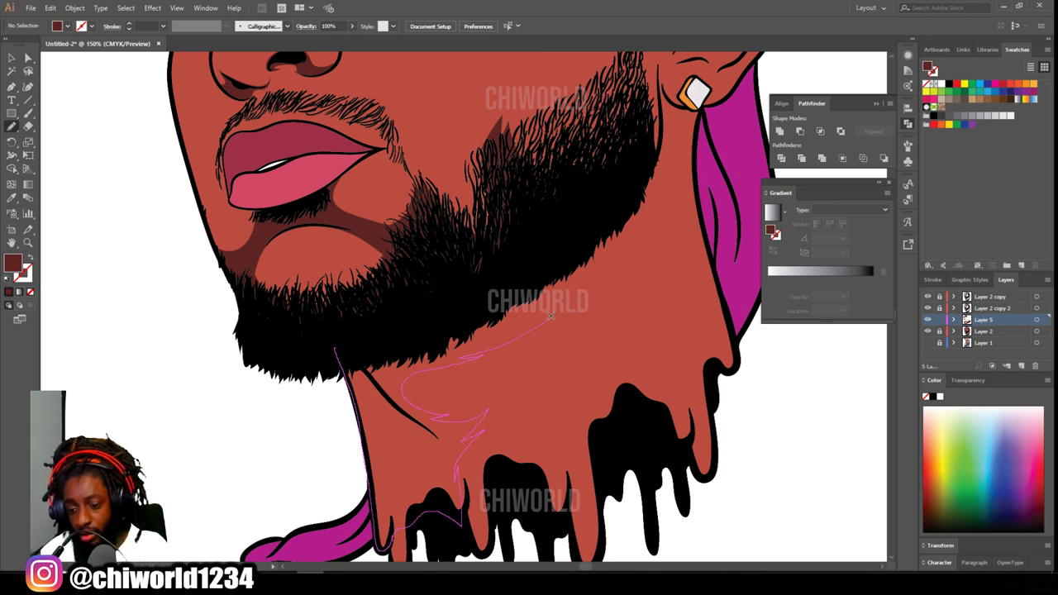
left_click_drag(546, 321, 368, 302)
Add dark shading to the skin drips at the base of the neck.
key("ctrl+minus")
key("ctrl+minus")
key("ctrl+minus")
key("ctrl+plus")
key("ctrl+plus")
key("ctrl+plus")
key("ctrl+plus")
mouse_move(616, 558)
left_mouse_down()
mouse_move(625, 476)
mouse_move(639, 474)
left_mouse_up()
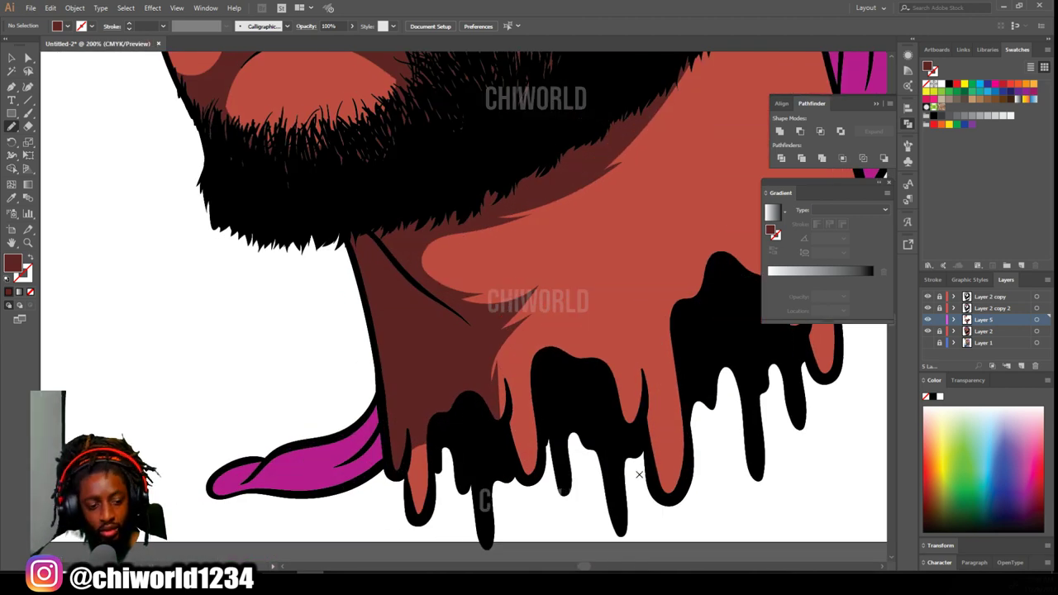
mouse_move(487, 425)
left_mouse_down()
mouse_move(529, 479)
mouse_move(513, 358)
mouse_move(489, 427)
left_mouse_up()
Draw a dark shadow band on the forehead following the lower edge of the durag from temple to ear.
key("ctrl+minus")
key("ctrl+minus")
key("ctrl+minus")
key("ctrl+minus")
scroll(551, 448, "up", 2)
key("ctrl+plus")
key("ctrl+plus")
scroll(567, 427, "up", 2)
scroll(567, 428, "up", 3)
mouse_move(329, 304)
left_mouse_down()
mouse_move(413, 341)
mouse_move(517, 309)
mouse_move(310, 313)
left_mouse_up()
scroll(311, 313, "down", 3)
scroll(326, 310, "up", 2)
mouse_move(206, 372)
left_mouse_down()
mouse_move(236, 324)
mouse_move(377, 223)
mouse_move(425, 223)
left_mouse_up()
key("ctrl+z")
mouse_move(206, 372)
left_mouse_down()
mouse_move(288, 259)
mouse_move(421, 223)
mouse_move(488, 238)
mouse_move(678, 374)
mouse_move(756, 398)
left_mouse_up()
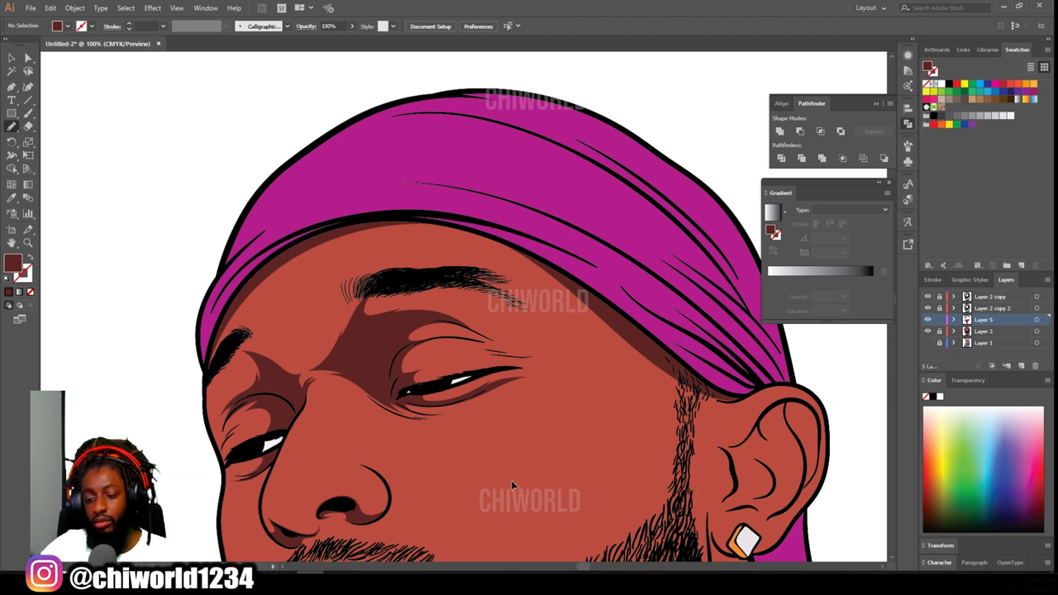
Shade the neck below the earlobe, the skin in front of it, and the inner folds of the ear.
scroll(495, 480, "down", 2)
scroll(558, 343, "up", 4)
scroll(570, 352, "down", 3)
mouse_move(572, 351)
left_mouse_down()
mouse_move(474, 294)
mouse_move(464, 244)
mouse_move(460, 423)
mouse_move(432, 491)
mouse_move(494, 413)
mouse_move(568, 396)
left_mouse_up()
scroll(713, 405, "up", 2)
scroll(713, 402, "up", 2)
mouse_move(416, 259)
left_mouse_down()
mouse_move(373, 211)
mouse_move(514, 107)
mouse_move(556, 265)
mouse_move(539, 393)
mouse_move(385, 413)
left_mouse_up()
mouse_move(389, 459)
left_mouse_down()
mouse_move(486, 418)
mouse_move(371, 464)
mouse_move(436, 449)
left_mouse_up()
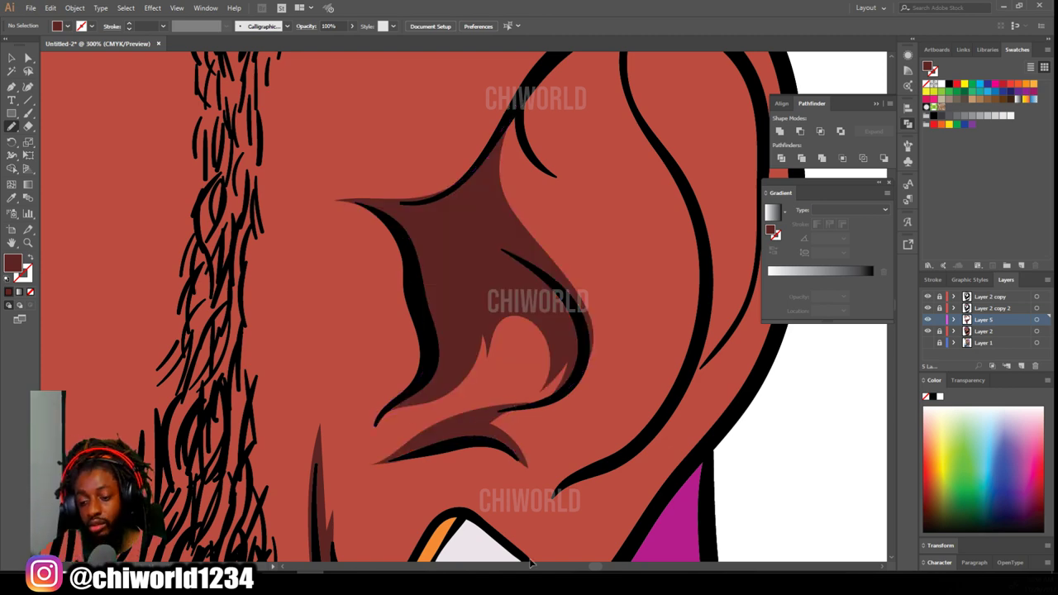
Shade the upper hollows of the ear and the inner side of its long outer fold.
scroll(520, 474, "down", 3)
scroll(593, 388, "up", 3)
mouse_move(376, 250)
left_mouse_down()
mouse_move(389, 324)
mouse_move(423, 299)
mouse_move(559, 442)
mouse_move(613, 397)
mouse_move(531, 277)
mouse_move(439, 193)
mouse_move(377, 252)
left_mouse_up()
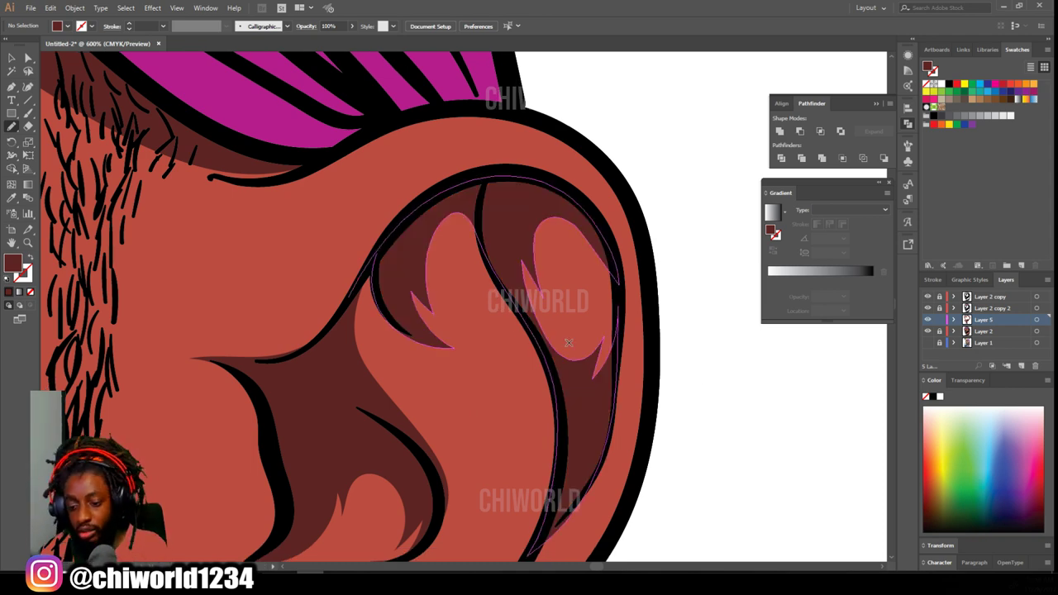
key("ctrl+minus")
key("ctrl+minus")
key("ctrl+minus")
key("ctrl+minus")
key("ctrl+plus")
key("ctrl+plus")
key("ctrl+plus")
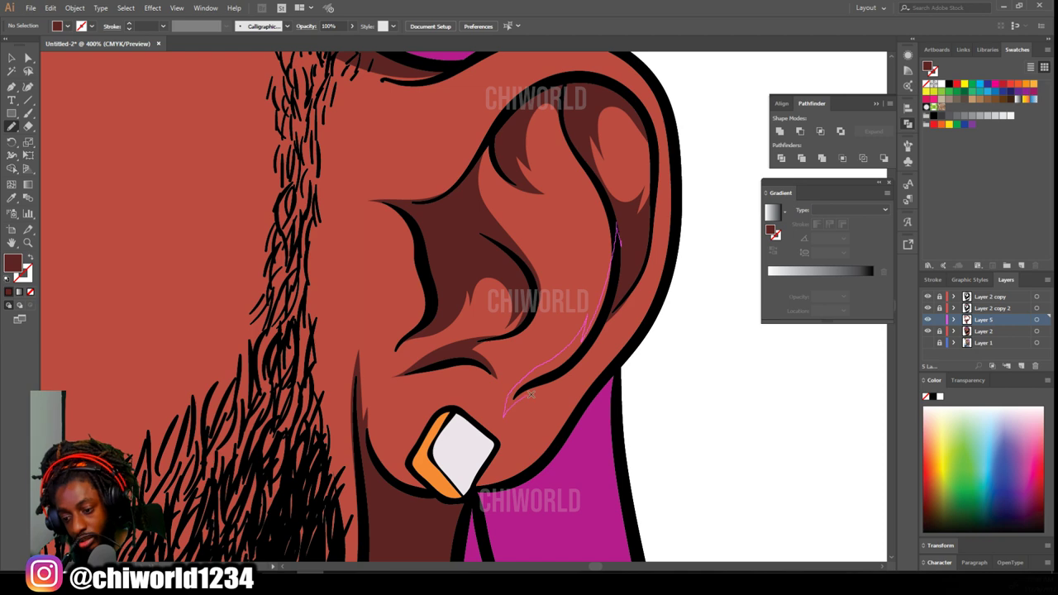
Shade under the nearer eye and around the creases at its outer corner, up to the brow shadow.
key("ctrl+minus")
key("ctrl+minus")
key("ctrl+minus")
key("ctrl+minus")
key("ctrl+minus")
key("ctrl+equal")
key("ctrl+equal")
key("ctrl+equal")
key("ctrl+equal")
key("ctrl+equal")
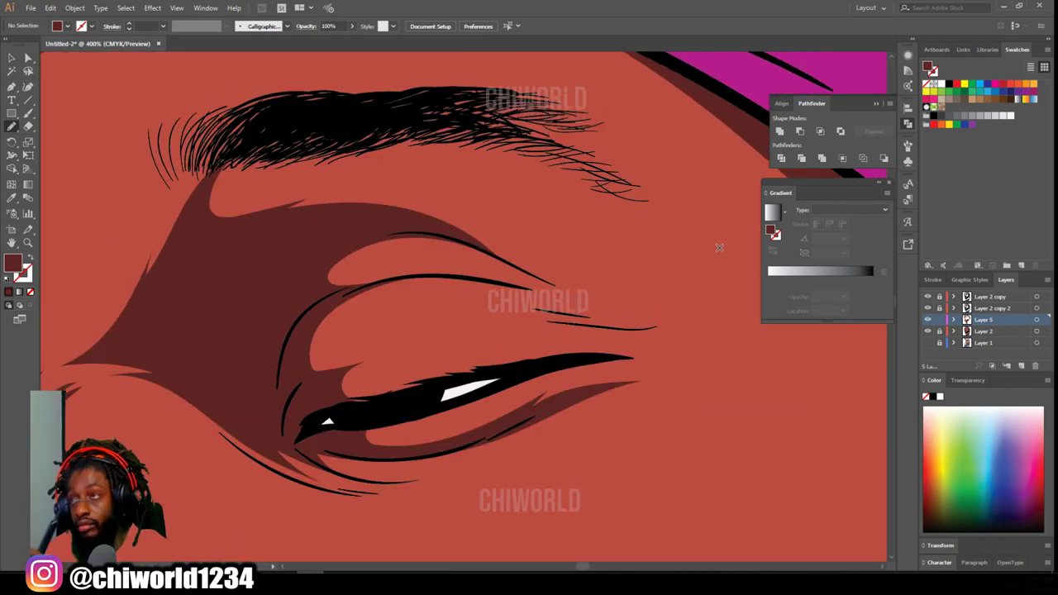
scroll(719, 247, "up", 2)
left_click_drag(542, 416, 585, 390)
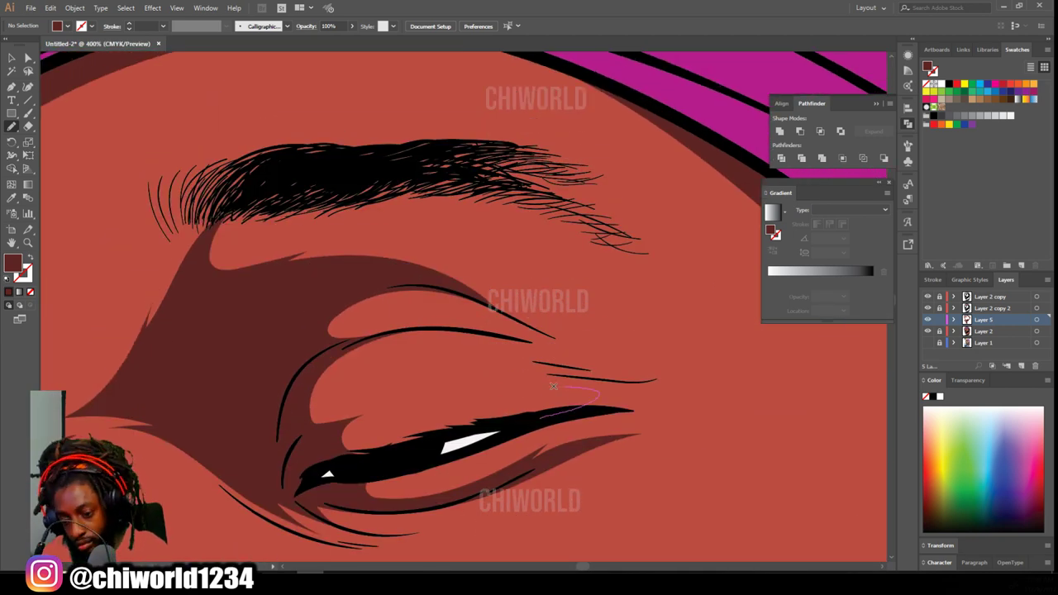
left_click_drag(485, 334, 433, 279)
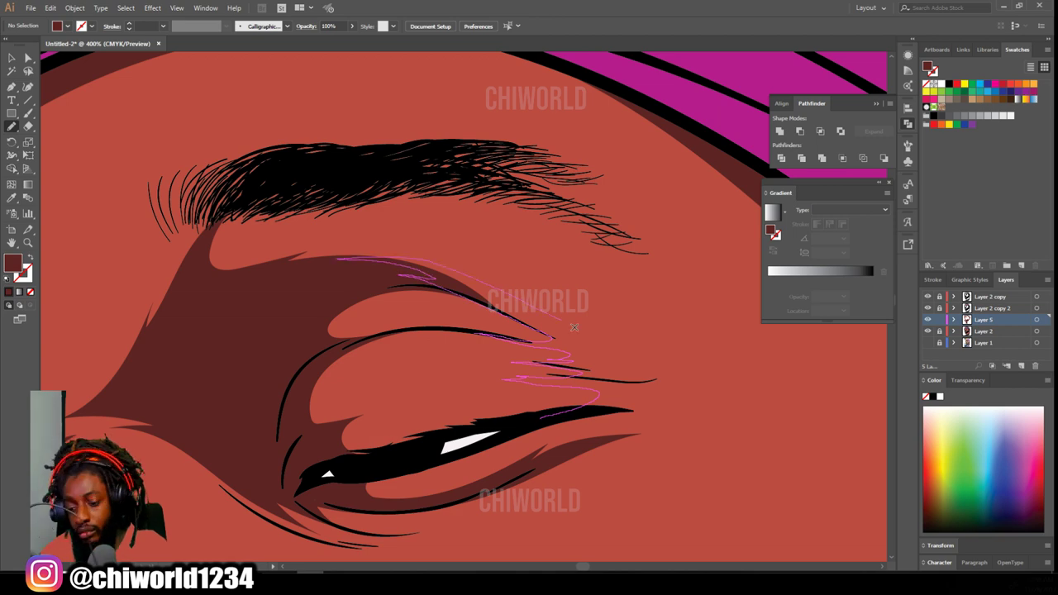
left_click_drag(684, 395, 542, 416)
Add dark shading along the creases at the outer corner of the farther eye and beneath it.
key("ctrl+minus")
key("ctrl+minus")
key("ctrl+minus")
key("ctrl+minus")
scroll(454, 491, "left", 5)
scroll(456, 489, "down", 2)
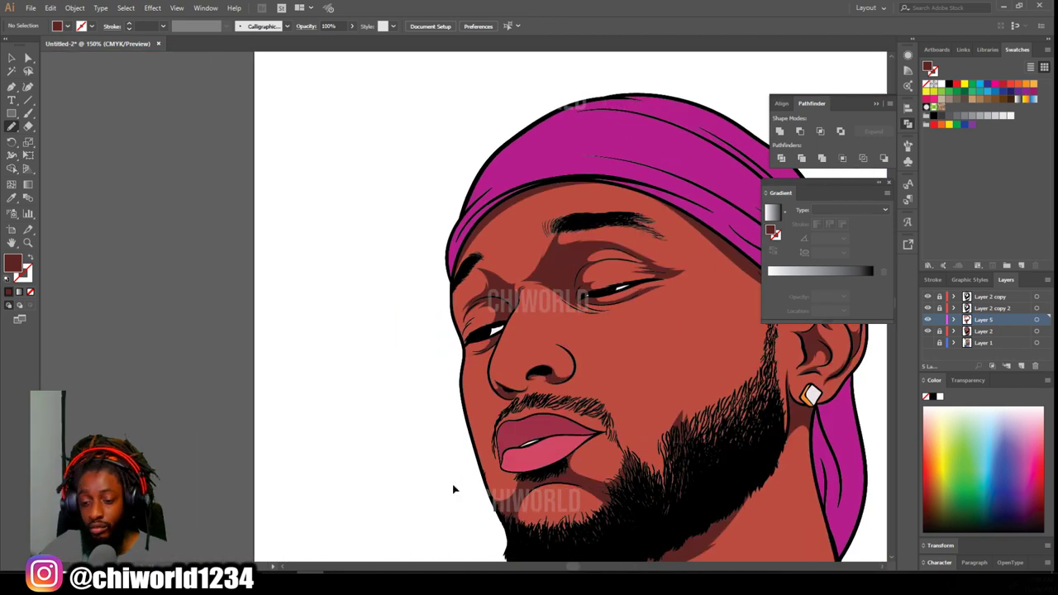
key("ctrl+equal")
key("ctrl+equal")
key("ctrl+equal")
key("ctrl+equal")
key("ctrl+equal")
left_click_drag(440, 379, 446, 426)
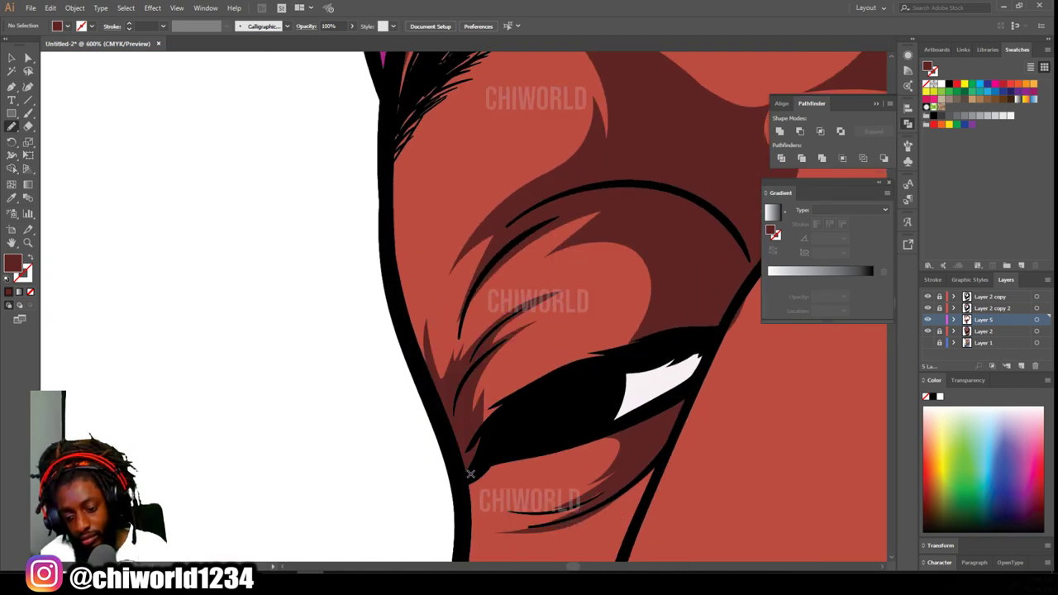
left_click_drag(613, 482, 611, 484)
Add a new layer directly beneath Layer 5 for the mid-tone shading and lock Layer 5.
scroll(469, 528, "down", 6)
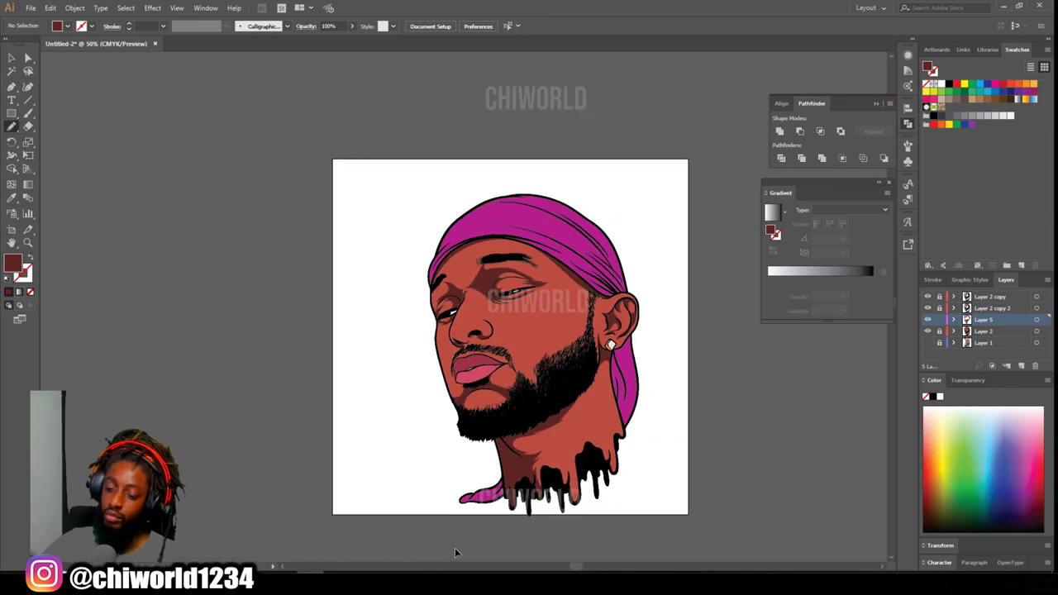
scroll(490, 488, "down", 2)
scroll(611, 453, "up", 1)
left_click(1021, 366)
left_click_drag(981, 321, 983, 337)
Sample the base skin colour as the fill and darken it slightly to a mid-tone brownish red.
left_click(11, 198)
left_click(467, 297)
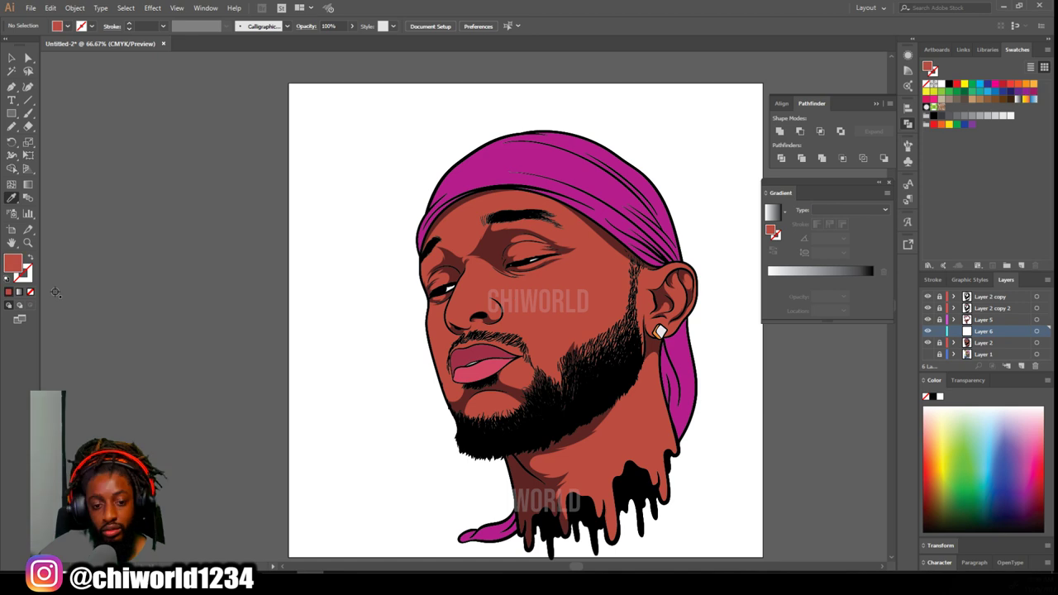
double_click(14, 263)
left_click(872, 430)
Draw a closed mid-tone shadow with the Pencil tool along the side of the nose, around the nostrils and over the nose wing.
key("n")
scroll(568, 417, "up", 5)
mouse_move(326, 339)
left_mouse_down()
mouse_move(326, 395)
mouse_move(431, 444)
left_mouse_up()
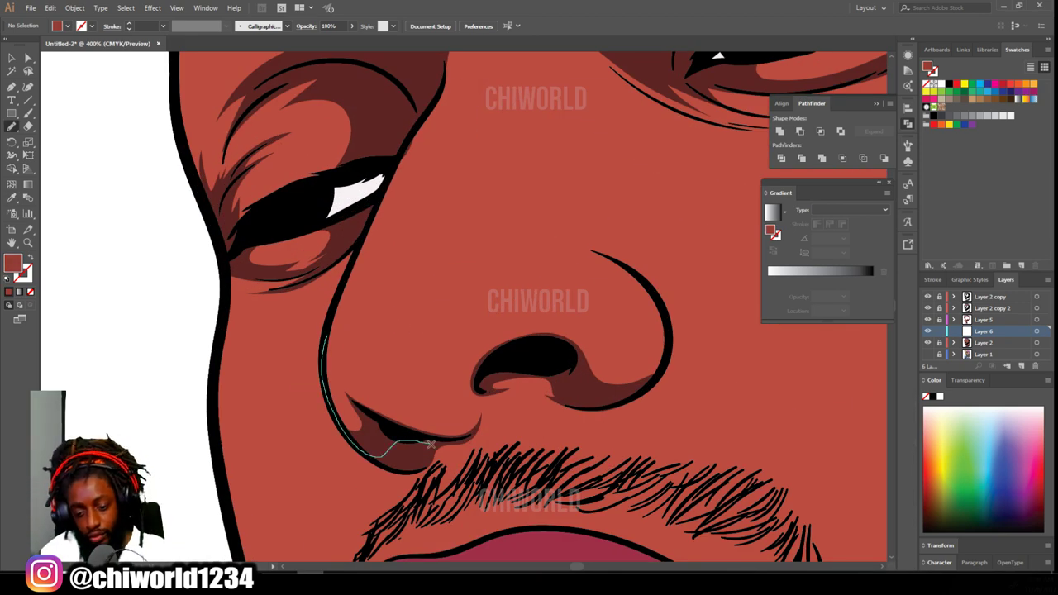
mouse_move(542, 394)
left_mouse_down()
mouse_move(664, 367)
mouse_move(646, 283)
left_mouse_up()
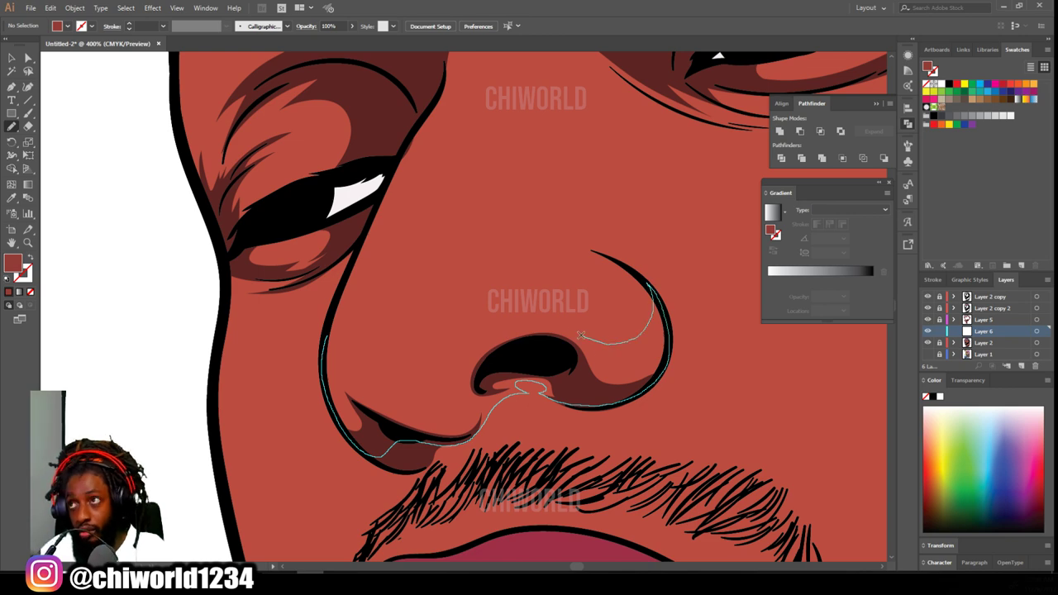
left_click_drag(360, 272, 327, 340)
Draw a closed mid-tone shadow with the Pencil tool over the nose bridge, beneath the nearer eye, across its eyelid and under the brow.
scroll(486, 460, "down", 4)
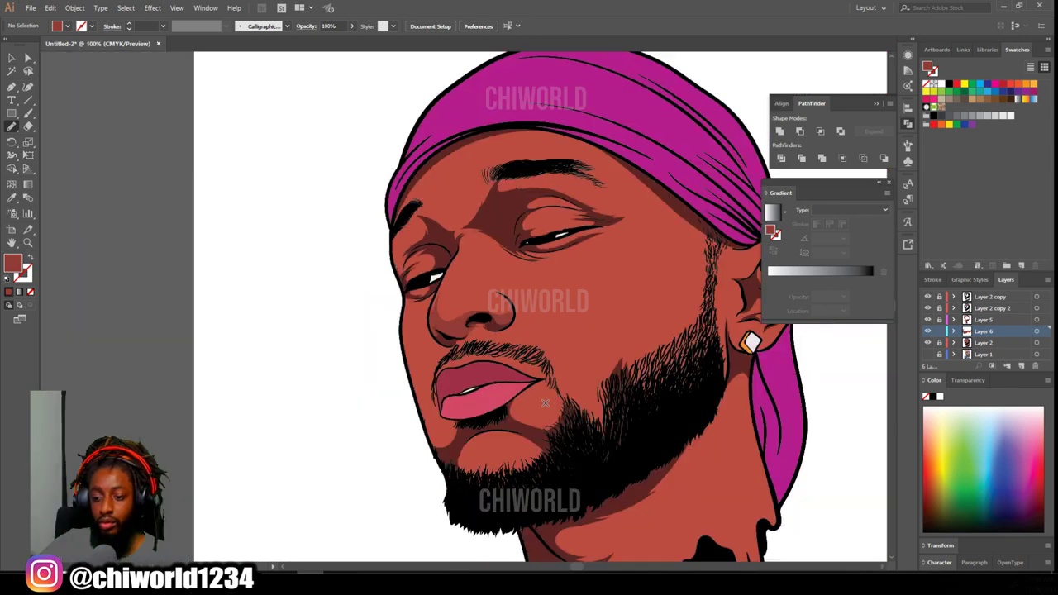
scroll(549, 398, "up", 3)
left_click_drag(549, 398, 536, 424)
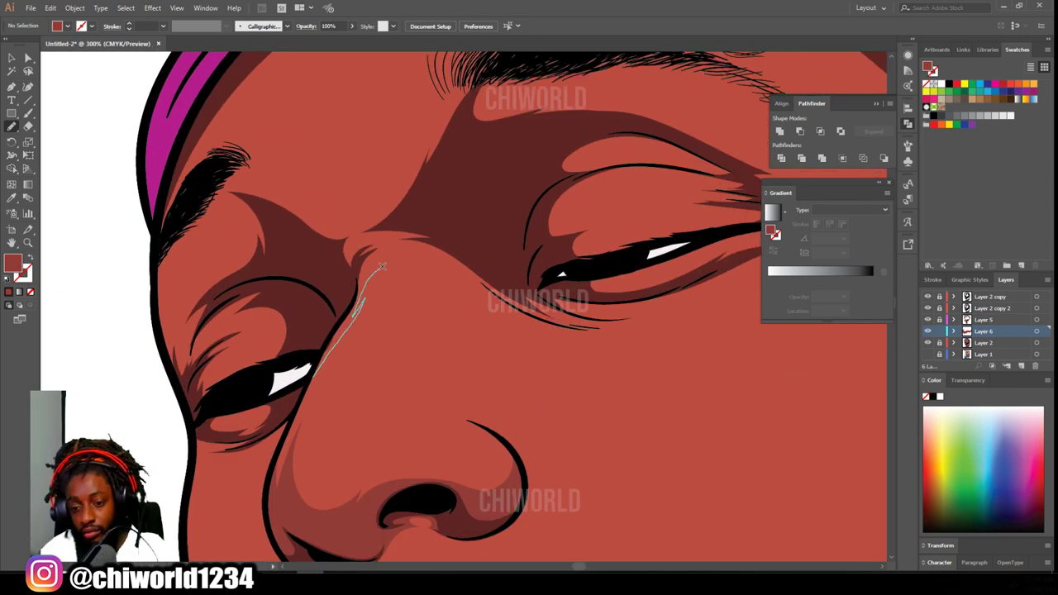
mouse_move(699, 279)
left_mouse_down()
mouse_move(732, 259)
mouse_move(693, 244)
left_mouse_up()
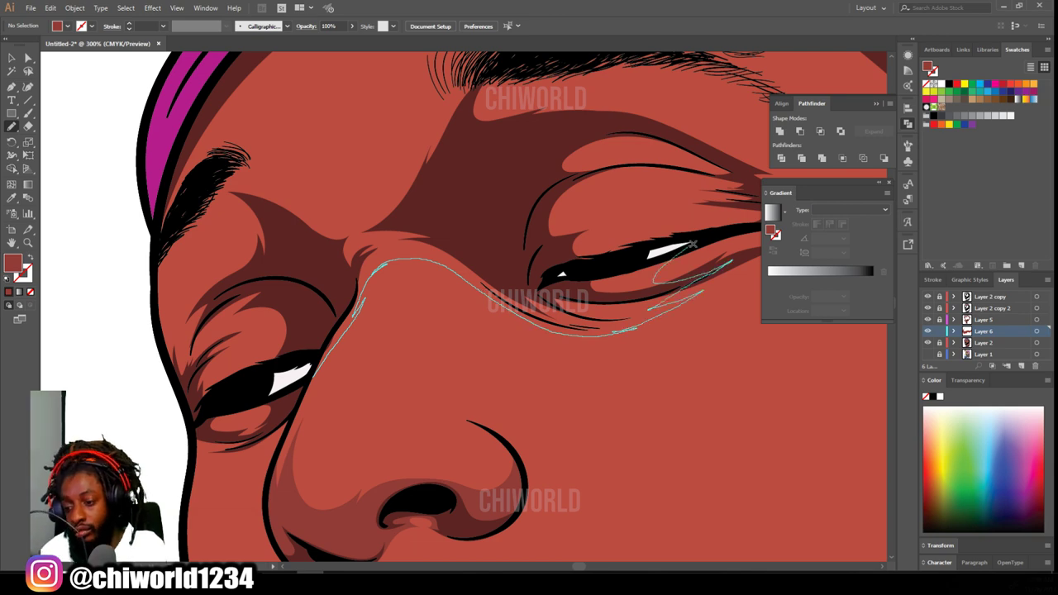
left_click_drag(600, 155, 437, 189)
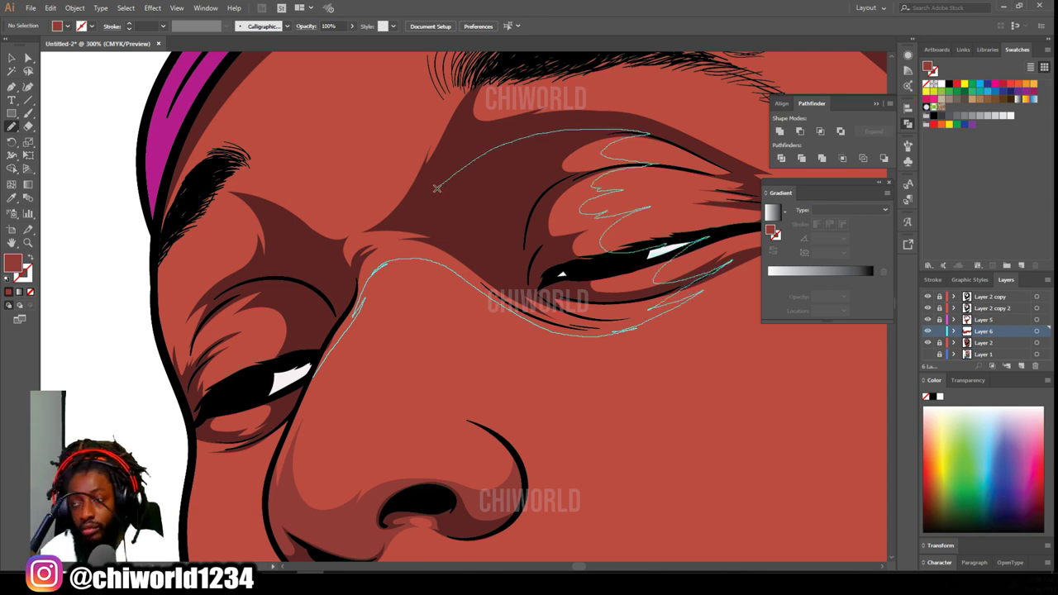
mouse_move(443, 115)
left_mouse_down()
mouse_move(307, 288)
mouse_move(314, 376)
left_mouse_up()
scroll(368, 295, "down", 3)
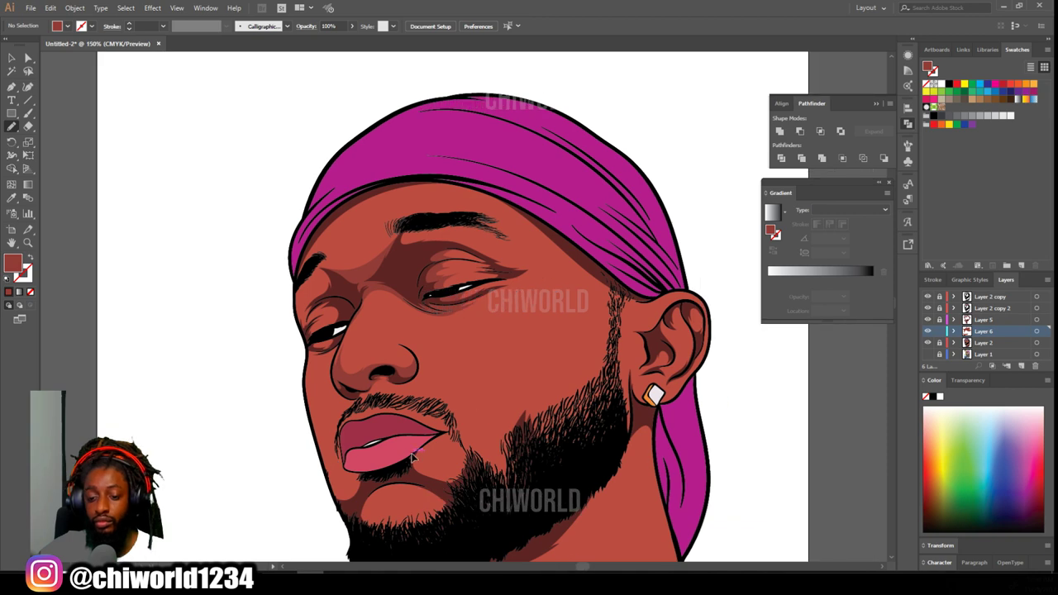
Extend the mid-tone shading between the eyebrows with a soft curve reaching toward the farther eyebrow.
scroll(463, 273, "up", 3)
mouse_move(489, 238)
left_mouse_down()
mouse_move(468, 205)
mouse_move(261, 213)
left_mouse_up()
mouse_move(387, 114)
left_mouse_down()
mouse_move(556, 149)
mouse_move(597, 191)
mouse_move(693, 249)
mouse_move(488, 309)
left_mouse_up()
scroll(384, 488, "down", 4)
Draw a spiky mid-tone shadow around the farther eye's lid, its outer corner and the area under the eyebrow.
scroll(384, 472, "up", 4)
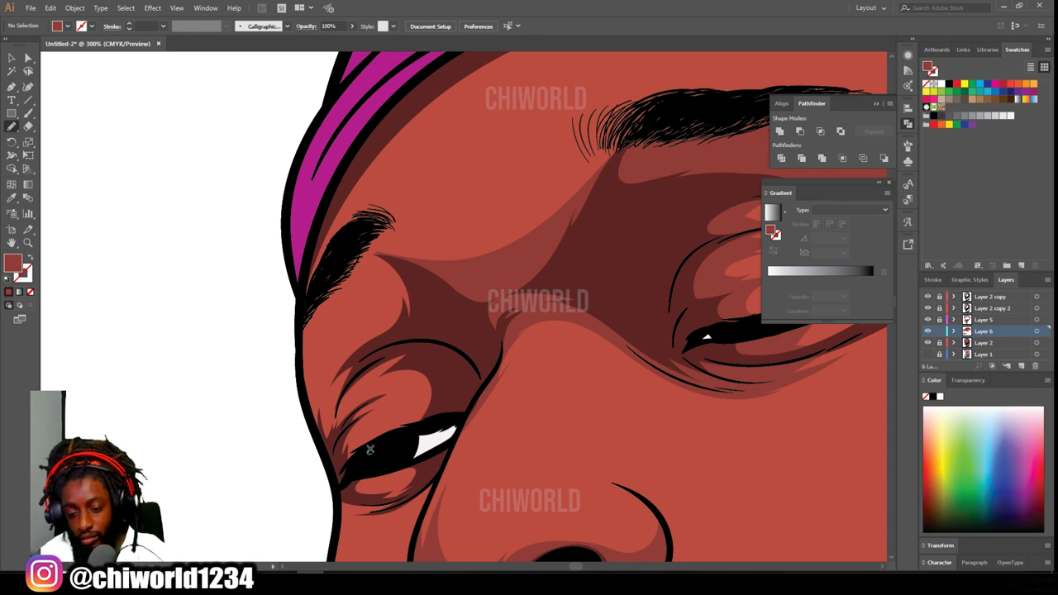
left_click_drag(323, 365, 322, 284)
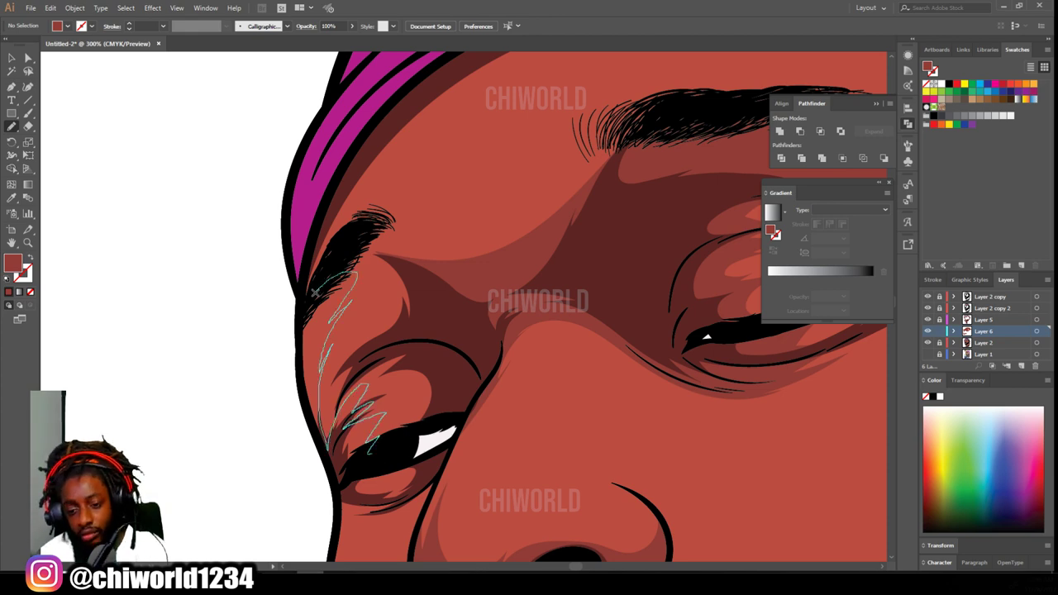
mouse_move(387, 234)
left_mouse_down()
mouse_move(561, 248)
mouse_move(441, 420)
left_mouse_up()
scroll(518, 533, "down", 4)
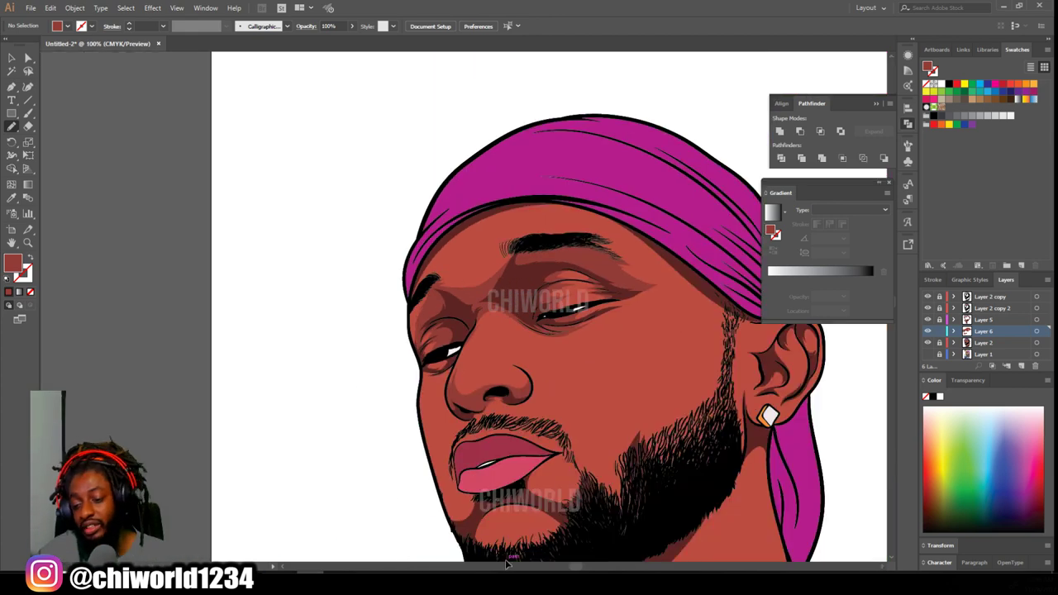
Draw mid-tone shadows at the near corner of the mouth and across the cheek above the beard.
scroll(518, 533, "up", 2)
mouse_move(473, 467)
left_mouse_down()
mouse_move(400, 484)
mouse_move(534, 404)
left_mouse_up()
scroll(529, 408, "down", 1)
scroll(529, 408, "right", 4)
scroll(496, 422, "up", 3)
mouse_move(467, 457)
left_mouse_down()
mouse_move(357, 427)
mouse_move(420, 377)
left_mouse_up()
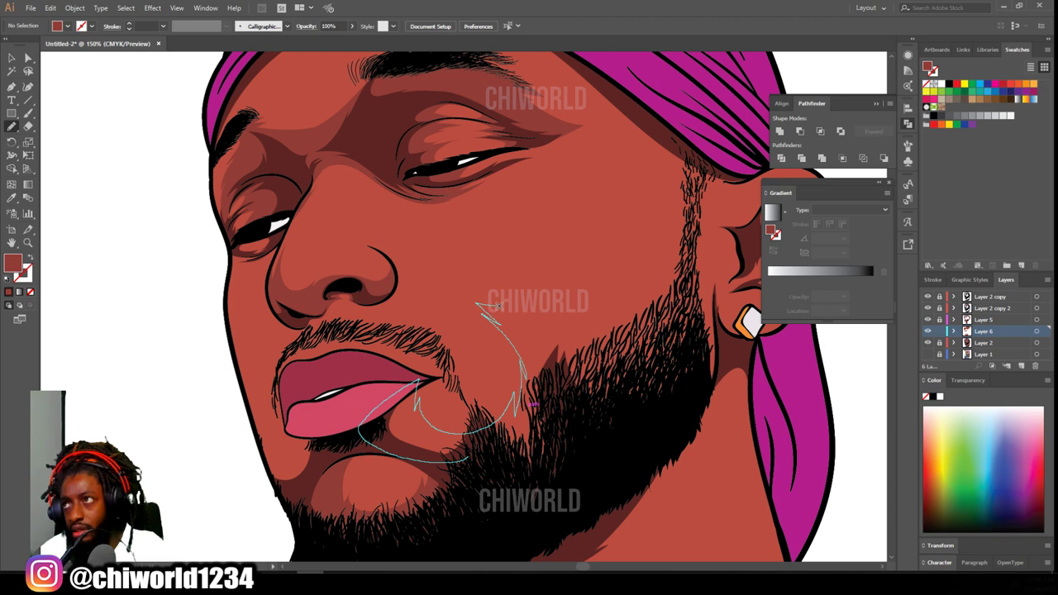
mouse_move(585, 217)
left_mouse_down()
mouse_move(630, 377)
mouse_move(471, 457)
left_mouse_up()
scroll(520, 527, "down", 3)
scroll(529, 512, "left", 1)
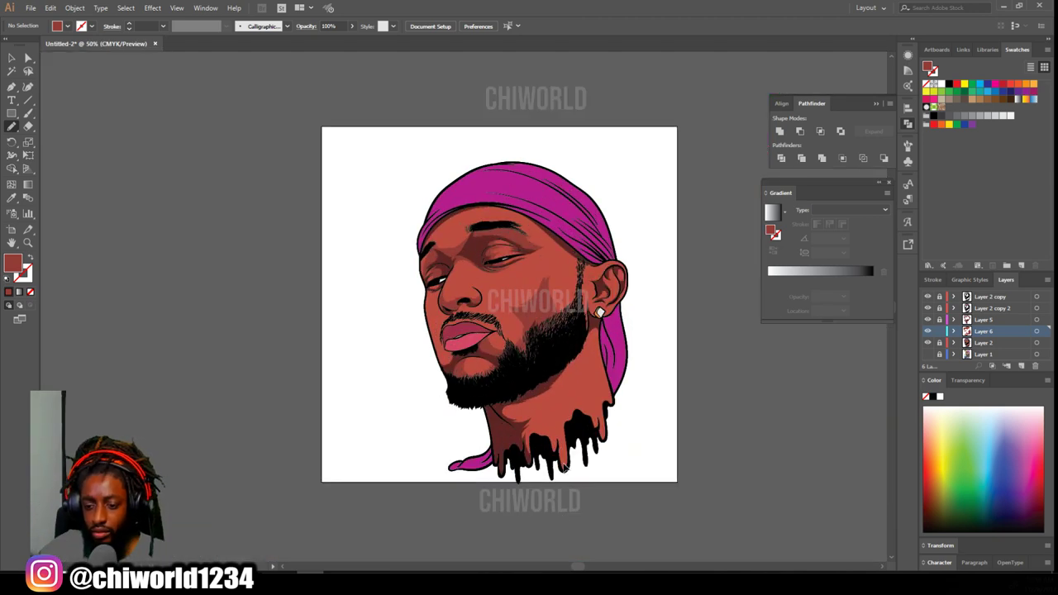
Add mid-tone shadows in the crease beside the nose wing, around the chin and along the far side of the mouth.
scroll(567, 463, "up", 2)
scroll(532, 305, "up", 2)
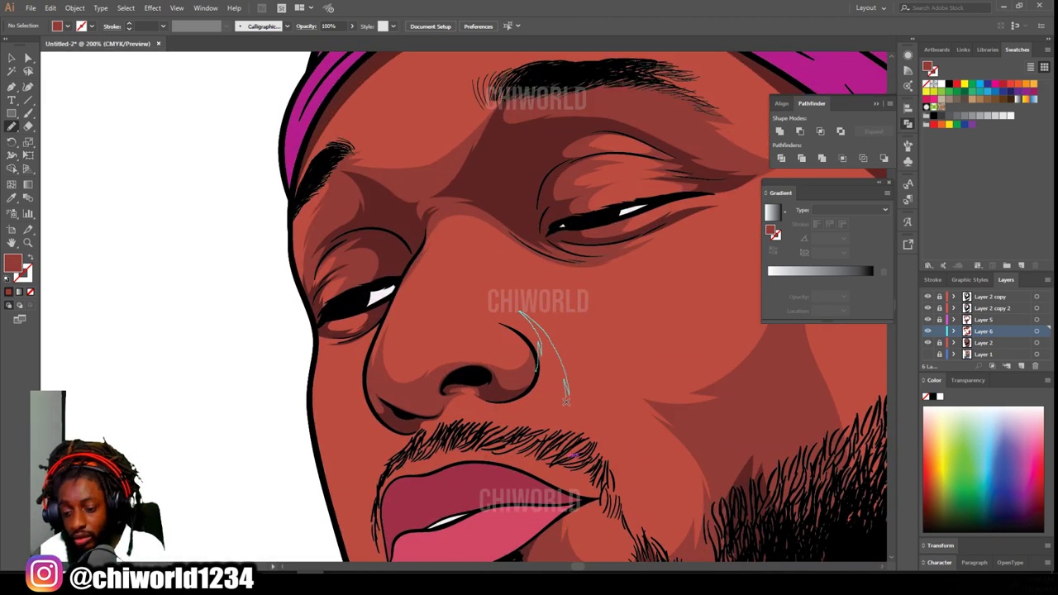
left_click_drag(564, 383, 569, 393)
left_click_drag(499, 328, 499, 328)
scroll(614, 516, "down", 5)
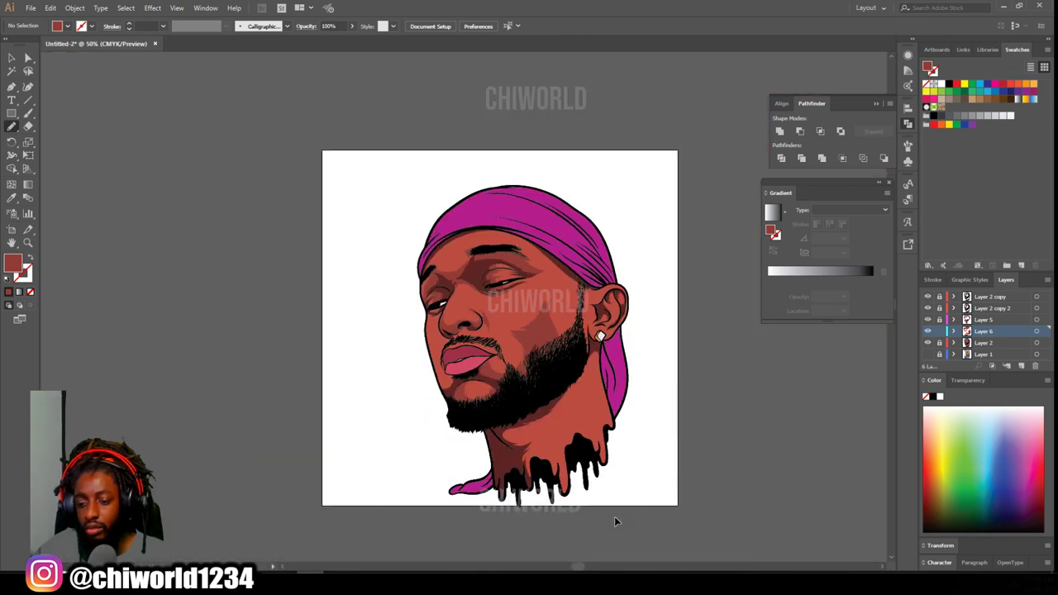
scroll(614, 516, "up", 5)
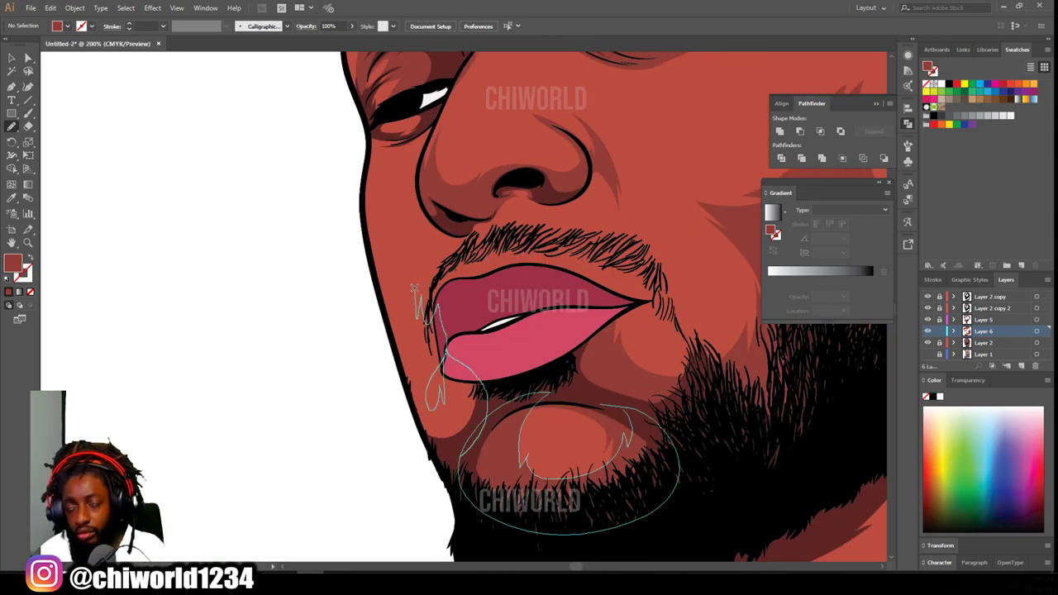
scroll(656, 446, "down", 4)
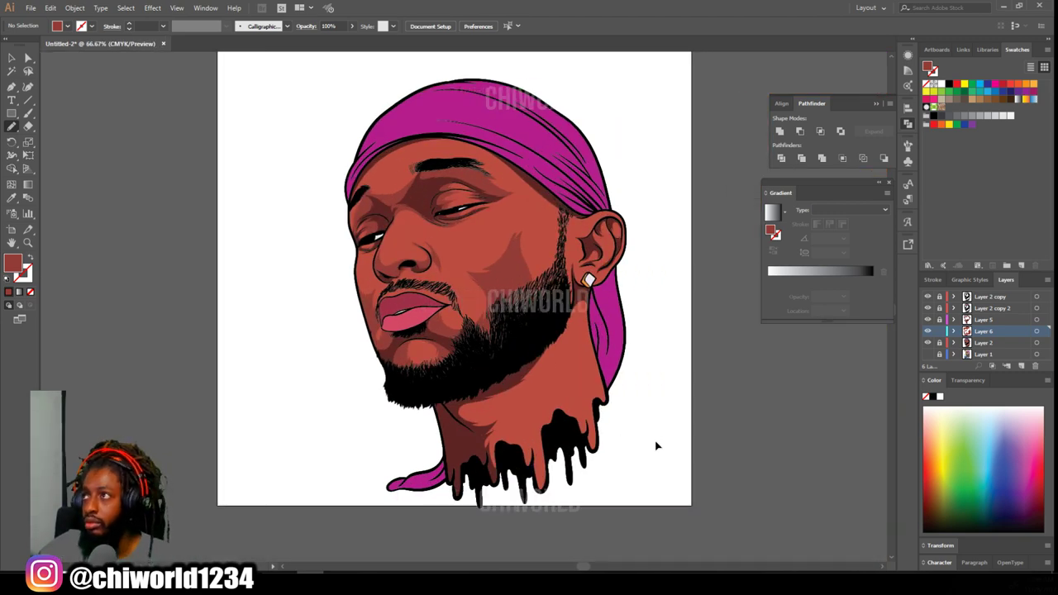
Draw jagged mid-tone shadows over the neck, from below the beard down to the black drips.
scroll(656, 446, "up", 2)
scroll(417, 453, "down", 2)
left_click_drag(417, 453, 467, 465)
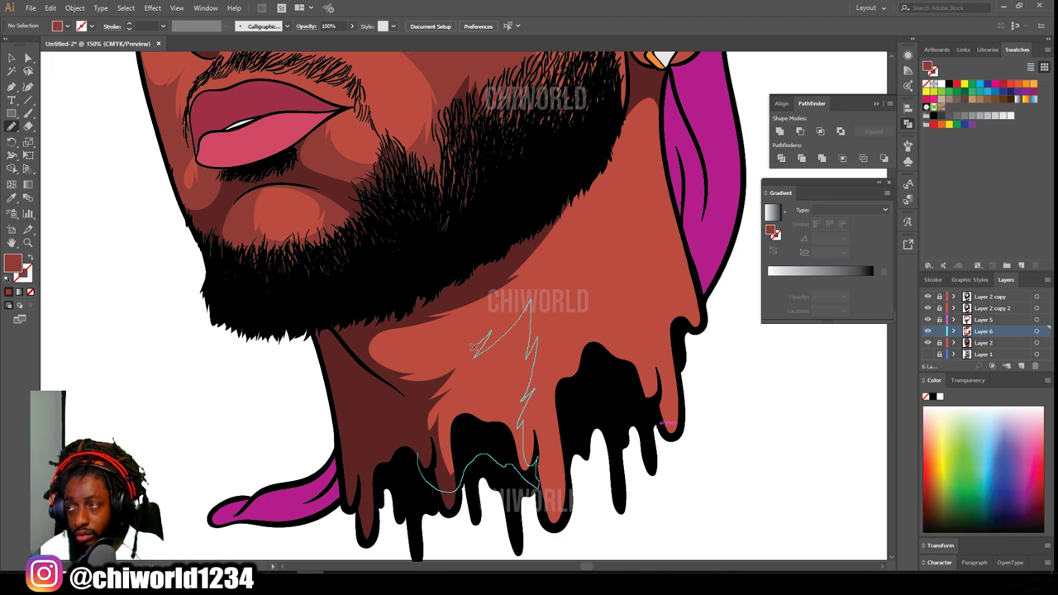
left_click_drag(504, 268, 413, 449)
scroll(454, 300, "up", 3)
mouse_move(452, 397)
left_mouse_down()
mouse_move(504, 374)
mouse_move(597, 254)
mouse_move(418, 375)
left_mouse_up()
scroll(529, 462, "down", 3)
Draw mid-tone shadows on the skin in front of the ear and along its upper inner fold.
scroll(550, 420, "up", 6)
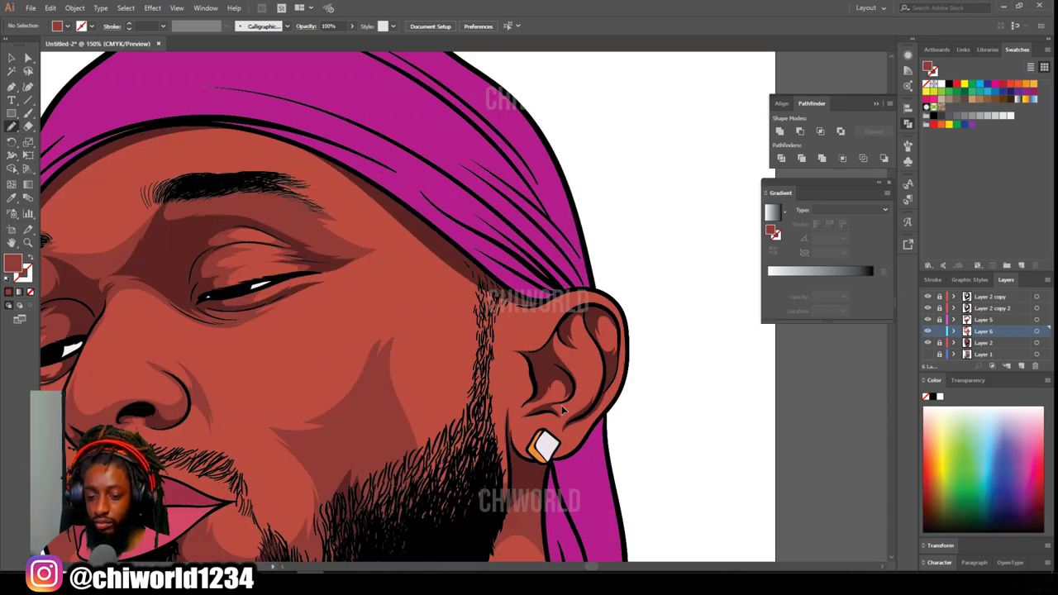
scroll(495, 447, "up", 1)
mouse_move(441, 509)
left_mouse_down()
mouse_move(454, 405)
mouse_move(415, 338)
mouse_move(388, 538)
mouse_move(441, 510)
left_mouse_up()
mouse_move(522, 360)
left_mouse_down()
mouse_move(519, 315)
mouse_move(485, 346)
mouse_move(463, 293)
left_mouse_up()
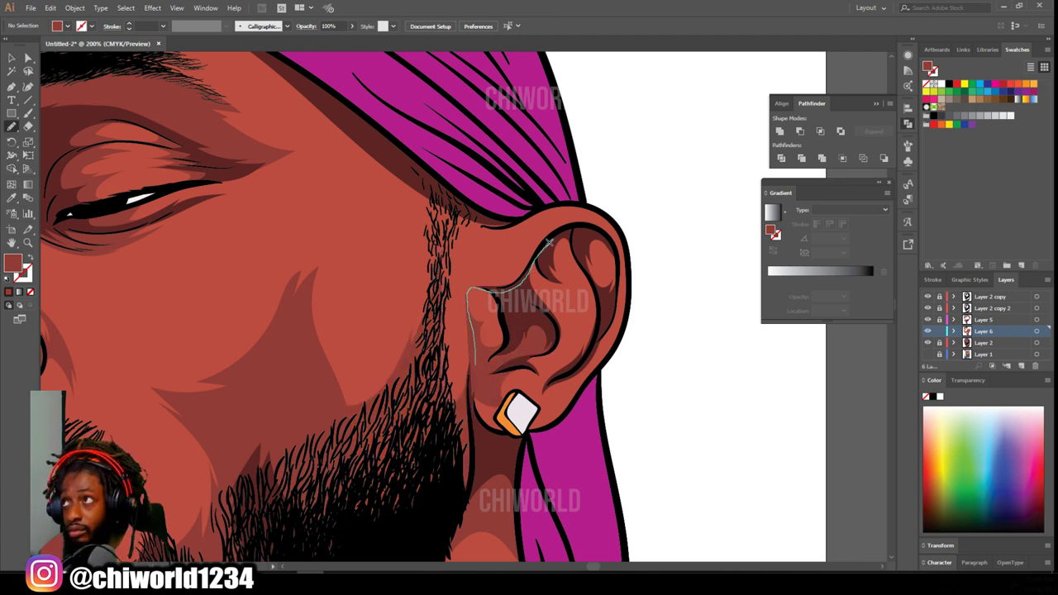
left_click_drag(456, 275, 475, 363)
key("ctrl+minus")
key("ctrl+minus")
key("ctrl+minus")
key("ctrl+minus")
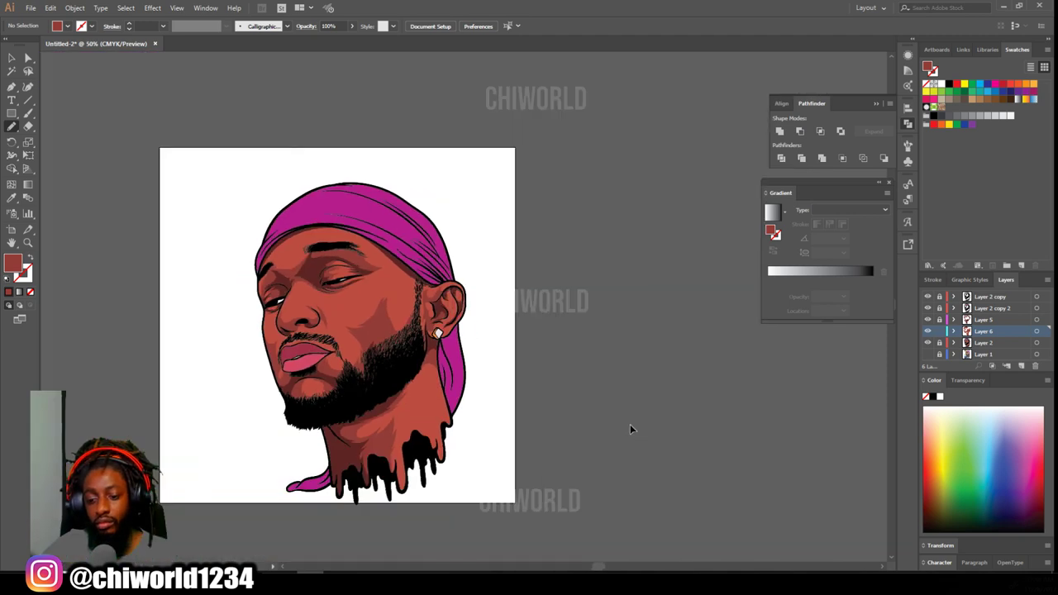
Add another mid-tone shadow on the ear to complete its shading.
key("ctrl+plus")
key("ctrl+plus")
key("ctrl+plus")
key("ctrl+plus")
key("ctrl+plus")
key("ctrl+plus")
mouse_move(410, 423)
left_mouse_down()
mouse_move(524, 369)
mouse_move(427, 244)
mouse_move(540, 260)
mouse_move(507, 164)
mouse_move(606, 277)
mouse_move(367, 446)
mouse_move(595, 374)
left_mouse_up()
scroll(666, 378, "down", 4)
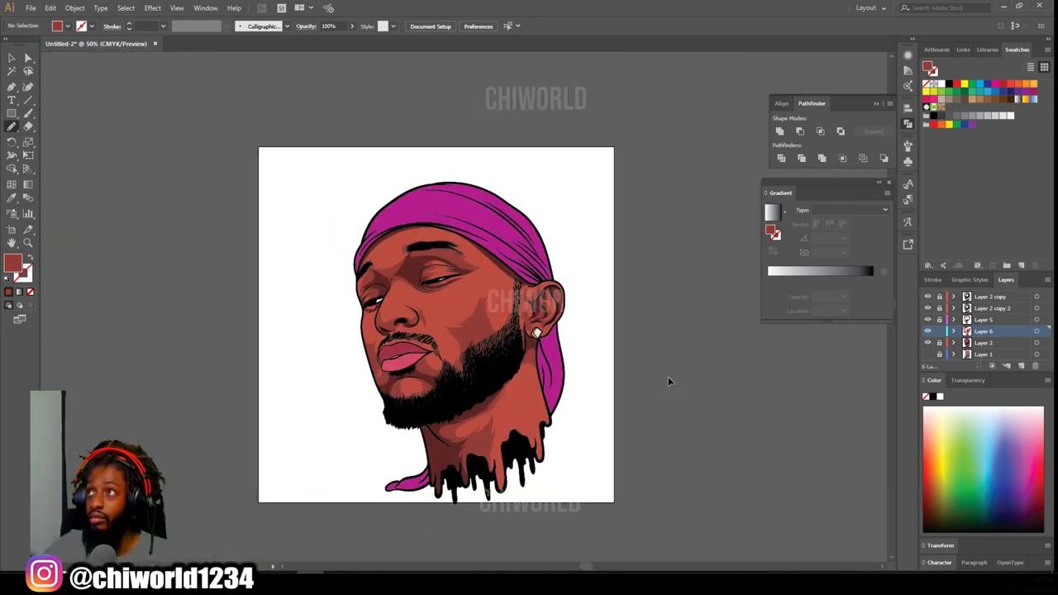
Draw a jagged mid-tone shadow on the temple and side of the forehead along the headscarf edge.
scroll(668, 376, "up", 5)
left_click_drag(639, 319, 637, 255)
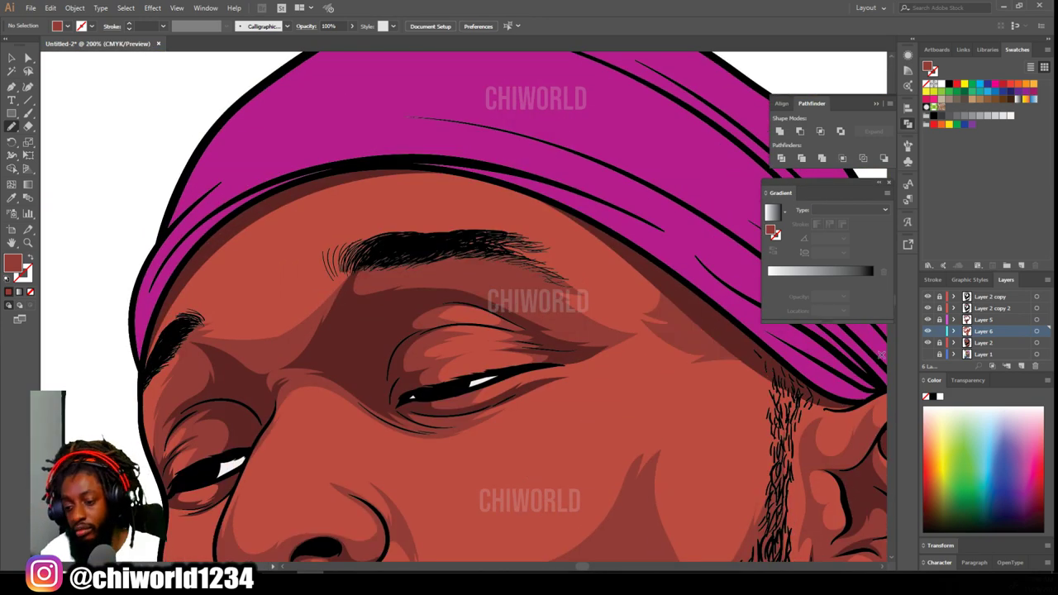
scroll(738, 415, "down", 3)
scroll(678, 395, "up", 1)
scroll(682, 395, "up", 1)
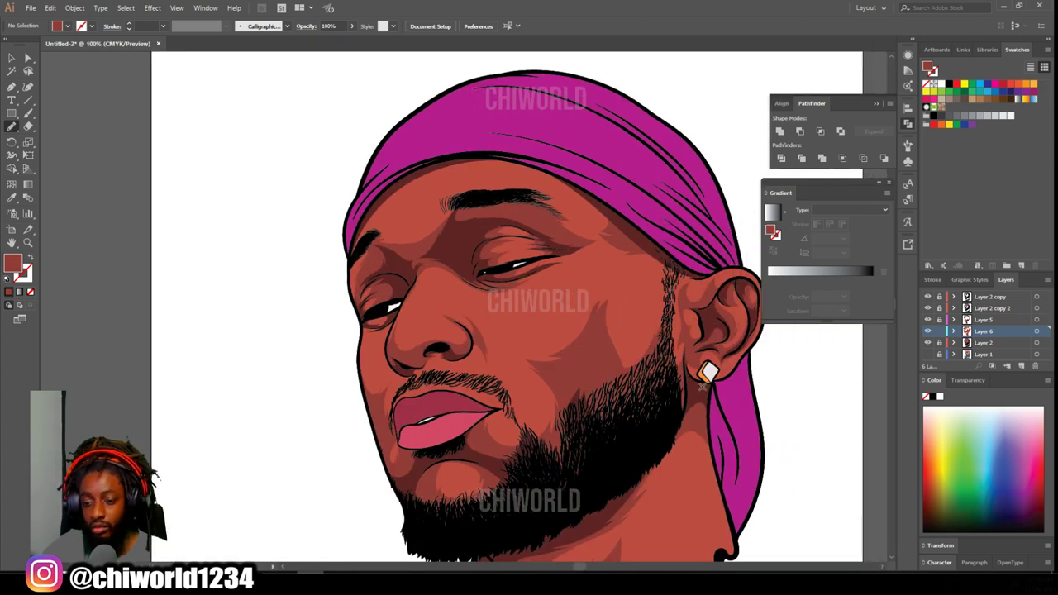
Add a new layer beneath Layer 6 for highlights and set the fill to a lighter version of the sampled base skin colour.
left_click(1021, 365)
left_click(11, 197)
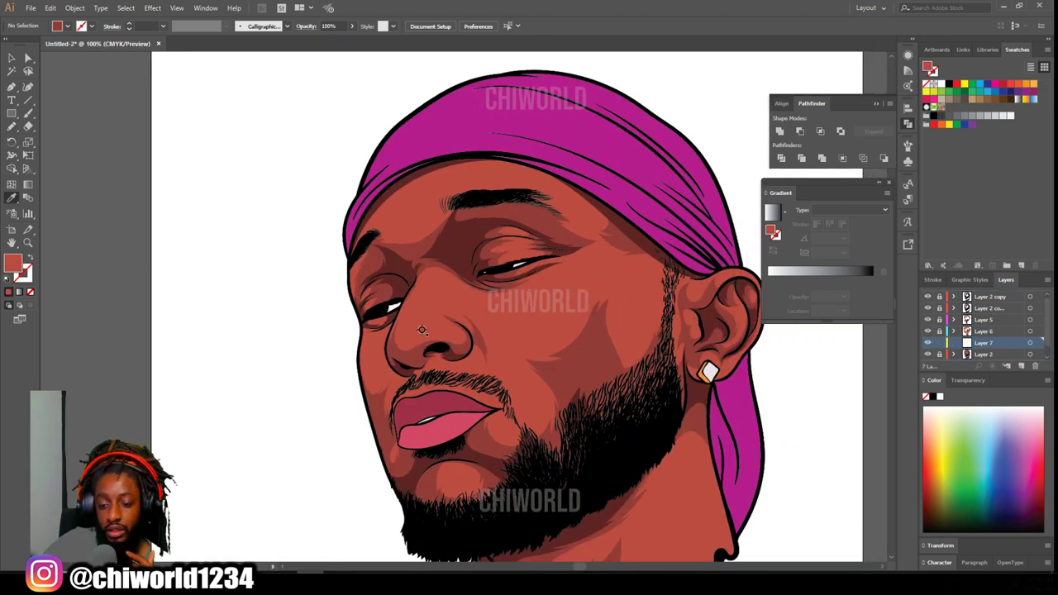
double_click(13, 263)
mouse_move(675, 467)
left_mouse_down()
mouse_move(695, 451)
mouse_move(695, 459)
left_mouse_up()
left_click(872, 429)
key("n")
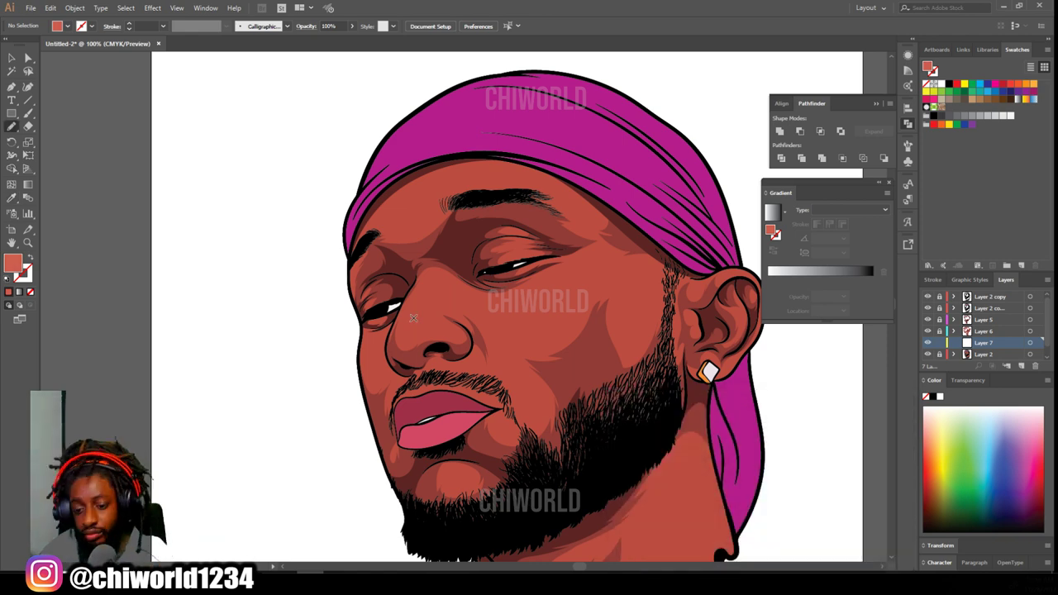
Draw closed highlight shapes with the Pencil tool on the nose and on the cheek below the nearer eye.
key("ctrl+equal")
left_click_drag(395, 344, 355, 391)
key("ctrl+minus")
left_click_drag(579, 566, 581, 566)
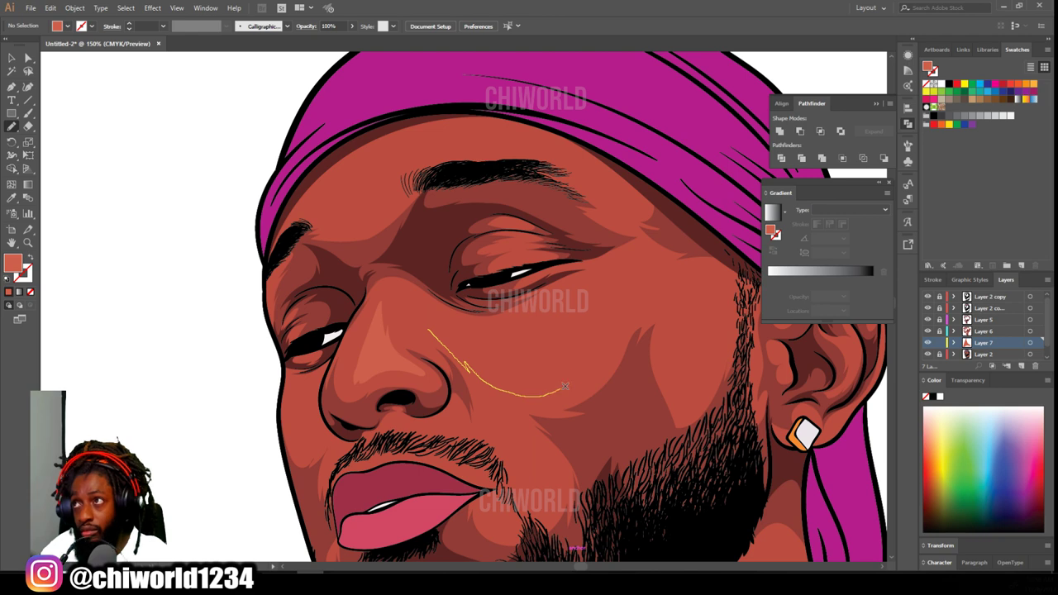
left_click_drag(600, 308, 519, 334)
left_click_drag(448, 331, 429, 329)
Draw a highlight shape on the forehead above the nearer eyebrow.
scroll(463, 306, "up", 2)
mouse_move(476, 223)
left_mouse_down()
mouse_move(576, 224)
mouse_move(396, 210)
mouse_move(473, 223)
left_mouse_up()
key("ctrl+minus")
key("ctrl+minus")
key("ctrl+minus")
scroll(630, 370, "down", 2)
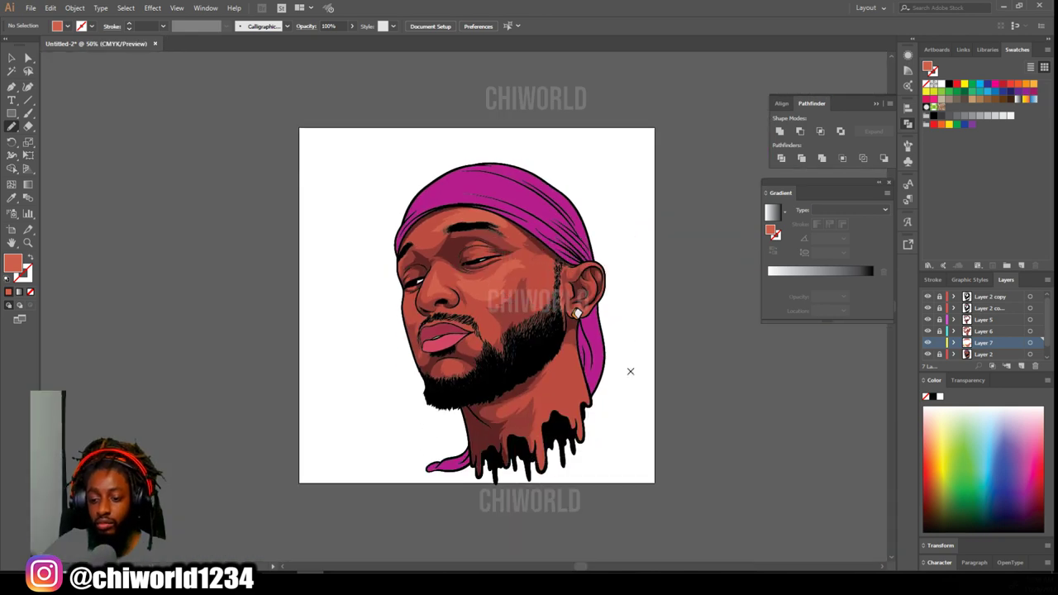
Add highlight shapes beside the near corner of the mouth and on the chin.
key("ctrl+plus")
key("ctrl+plus")
key("ctrl+plus")
left_click_drag(531, 346, 533, 348)
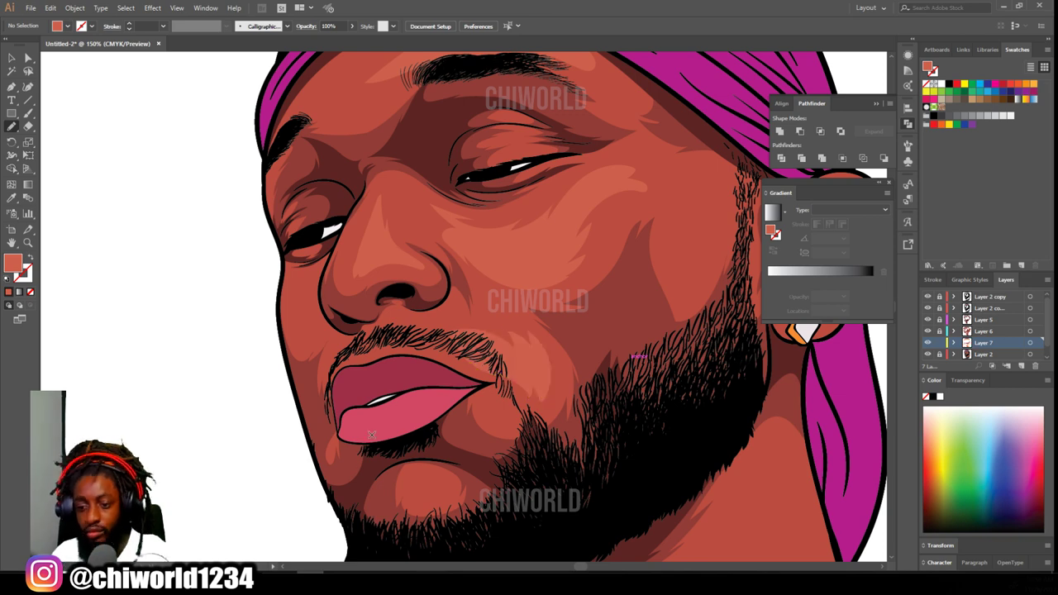
scroll(445, 499, "down", 5)
Draw spiky highlight shapes on the front of the neck and along its side below the ear.
scroll(508, 448, "up", 5)
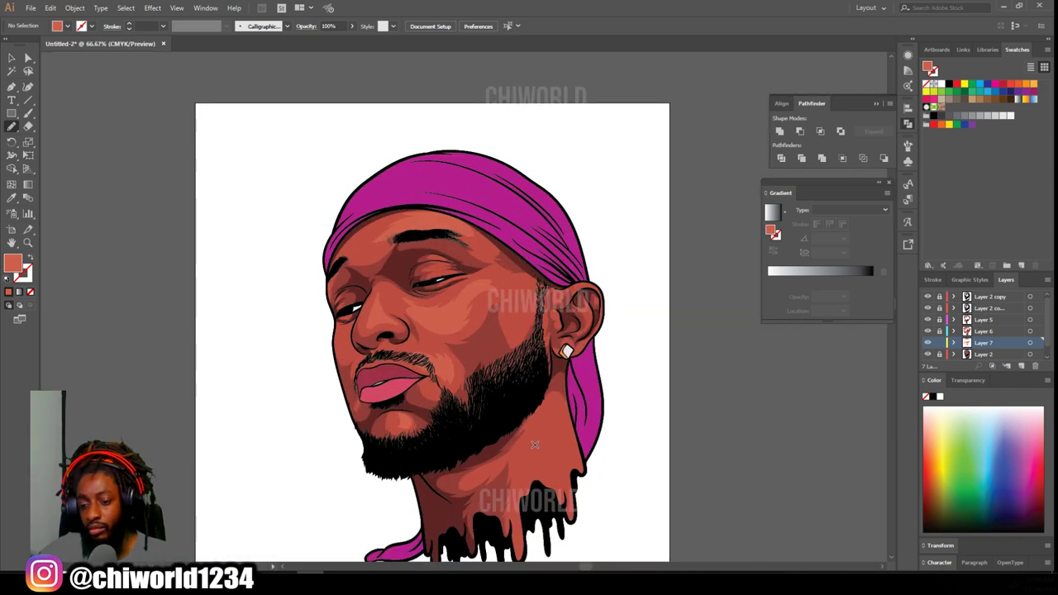
left_click_drag(533, 452, 568, 415)
mouse_move(694, 441)
left_mouse_down()
mouse_move(672, 349)
mouse_move(656, 324)
left_mouse_up()
left_click_drag(690, 275, 694, 439)
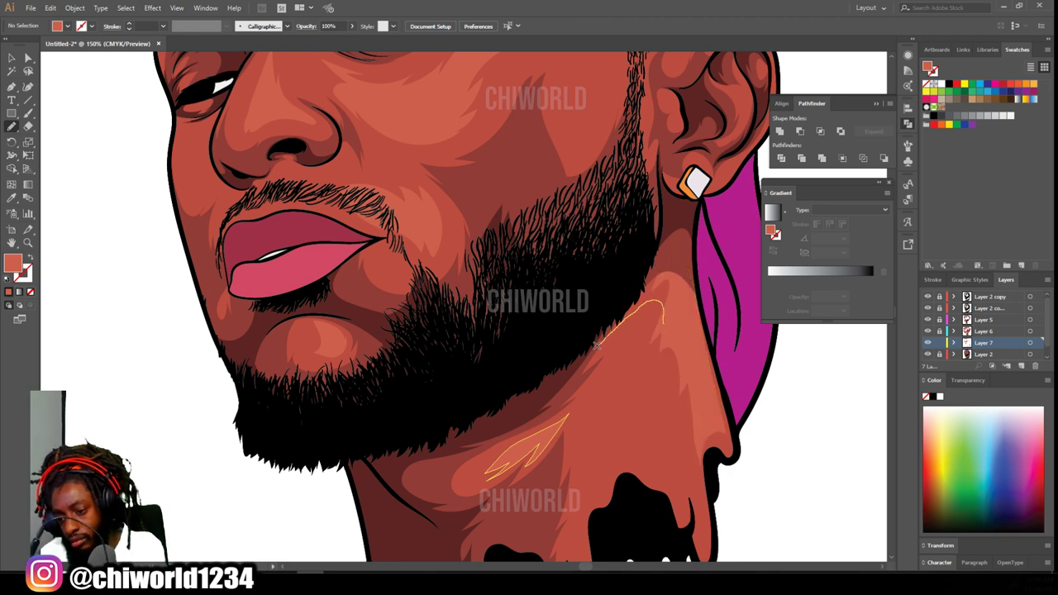
left_click_drag(603, 340, 664, 323)
scroll(680, 463, "down", 3)
Draw small highlight shapes on the ear's inner fold, upper rim and lobe.
scroll(682, 464, "up", 1)
scroll(681, 466, "right", 2)
scroll(574, 285, "up", 3)
scroll(601, 323, "up", 1)
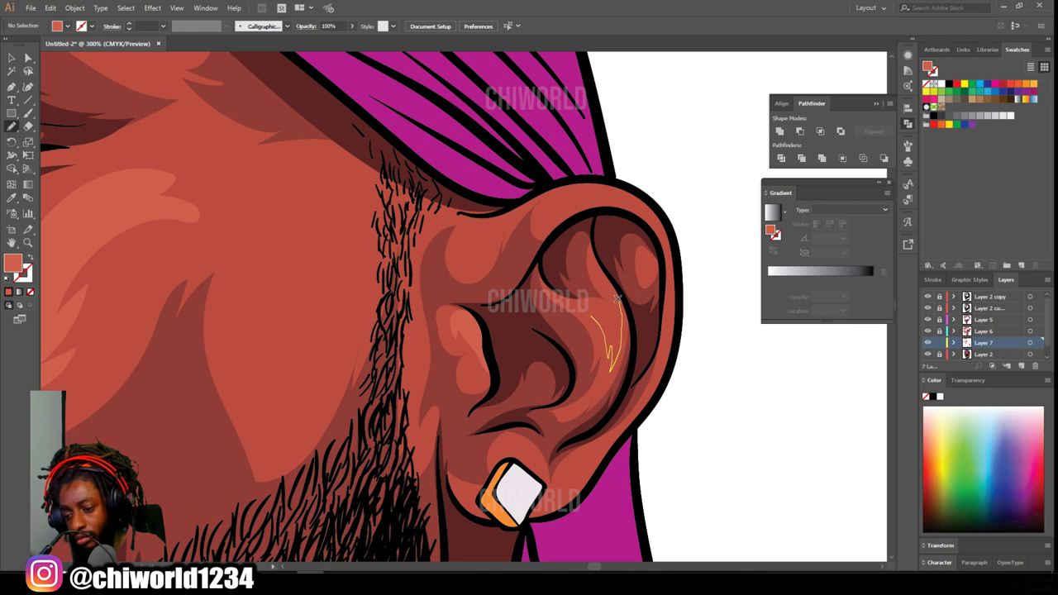
left_click_drag(621, 324, 591, 315)
mouse_move(545, 207)
left_mouse_down()
mouse_move(552, 221)
mouse_move(545, 208)
left_mouse_up()
left_click_drag(636, 204, 638, 204)
left_click_drag(562, 471, 564, 474)
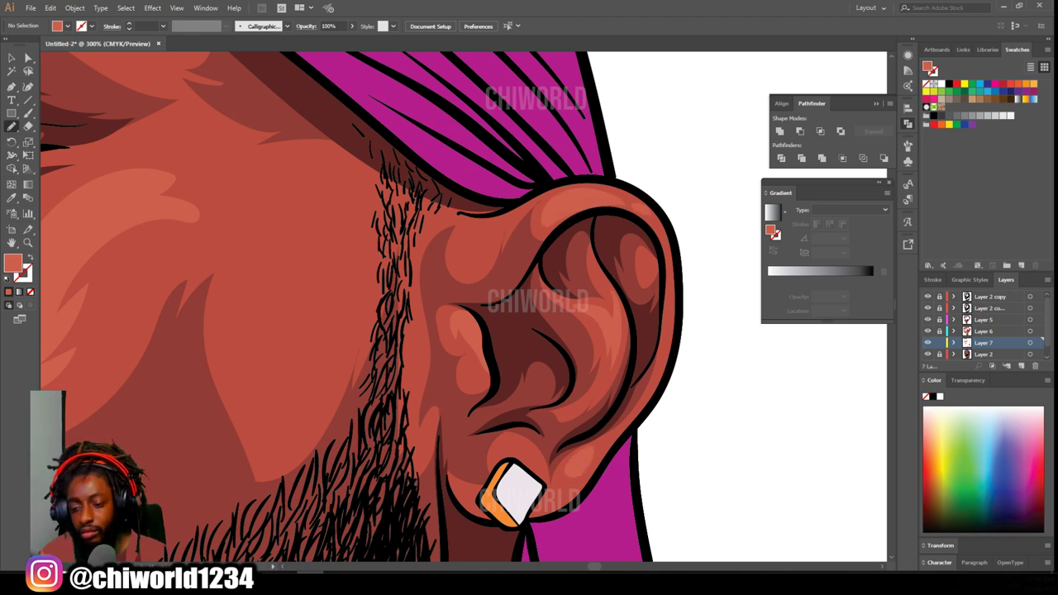
Select all highlight shapes and adjust their saturation with Recolor Artwork for a more vivid orange-red.
scroll(627, 503, "down", 5)
scroll(627, 502, "left", 1)
scroll(627, 503, "up", 1)
left_click(12, 59)
left_click_drag(367, 181, 636, 529)
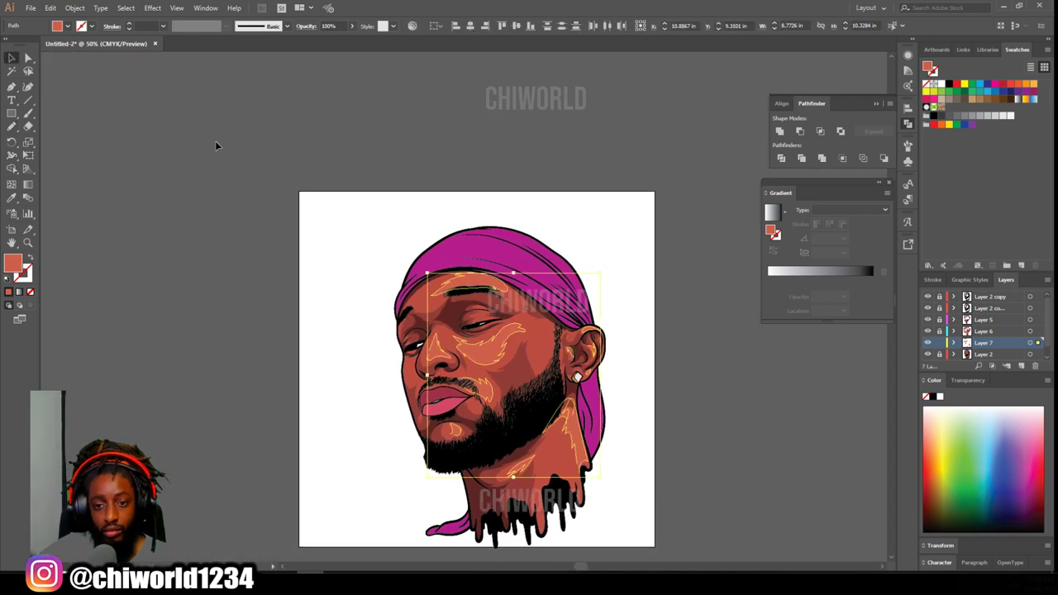
left_click(52, 9)
mouse_move(199, 202)
mouse_move(285, 214)
left_click(380, 262)
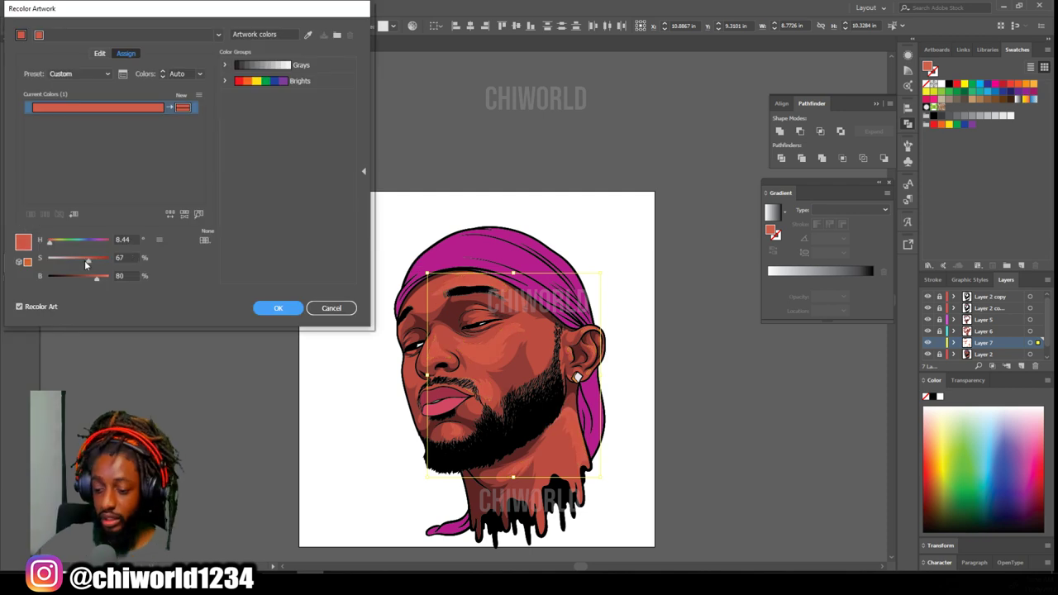
left_click(279, 307)
key("ctrl+minus")
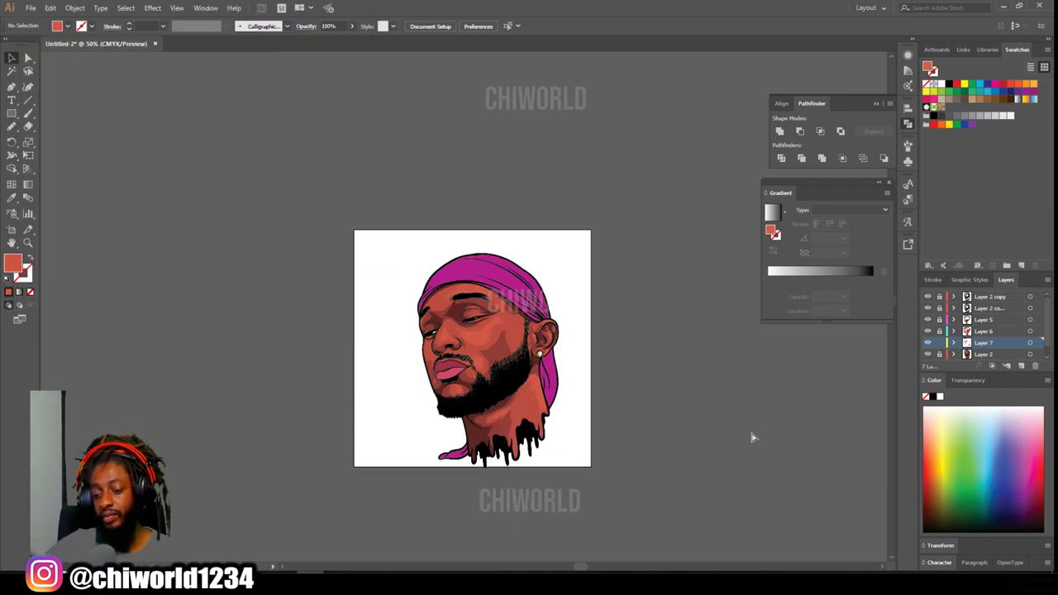
Add a new layer directly above Layer 5 for the deepest shadows.
key("ctrl+plus")
key("ctrl+plus")
key("ctrl+plus")
scroll(733, 409, "down", 3)
key("ctrl+minus")
left_click(1022, 367)
Sample the dark shading colour as the fill, darken it to #380B0B and switch to the Pencil tool.
double_click(15, 270)
left_click(872, 446)
left_click(12, 199)
left_click(442, 231)
double_click(13, 264)
left_click(726, 534)
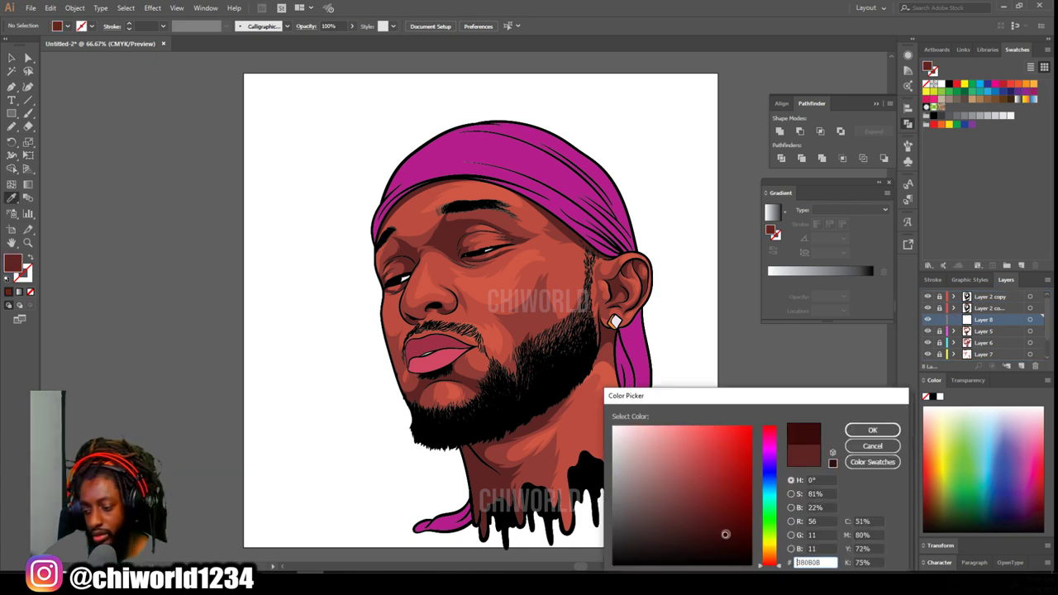
left_click(872, 430)
key("n")
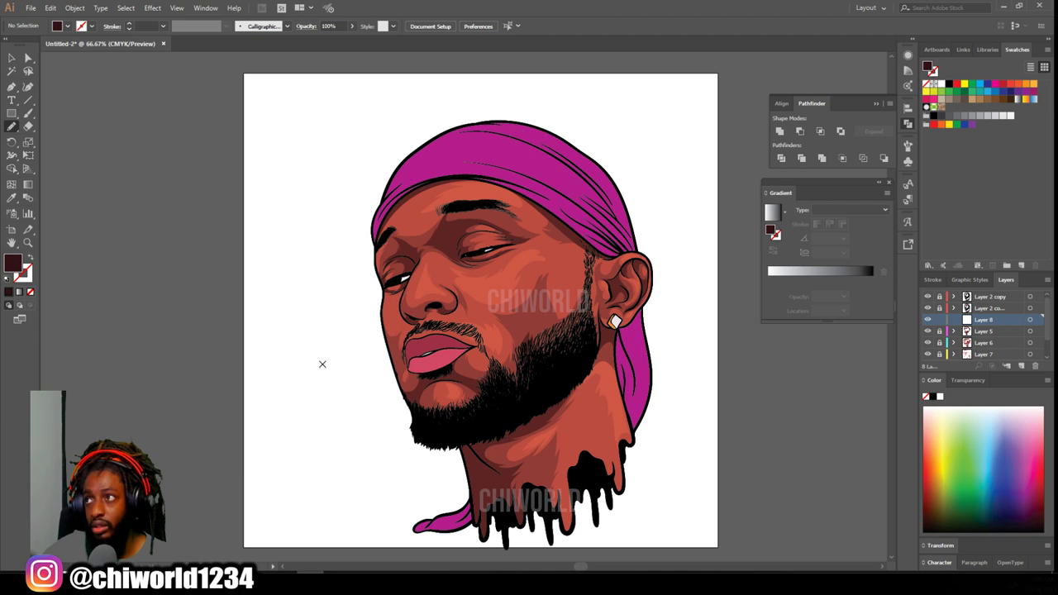
Draw a deepest-shadow shape on the neck directly beneath the bearded jawline.
scroll(343, 377, "down", 3)
key("ctrl+plus")
key("ctrl+plus")
scroll(342, 365, "up", 1)
mouse_move(375, 493)
left_mouse_down()
mouse_move(363, 354)
mouse_move(352, 416)
mouse_move(373, 532)
mouse_move(380, 481)
mouse_move(437, 462)
mouse_move(402, 420)
mouse_move(558, 319)
mouse_move(379, 401)
left_mouse_up()
key("ctrl+z")
key("ctrl+minus")
key("ctrl+minus")
key("ctrl+minus")
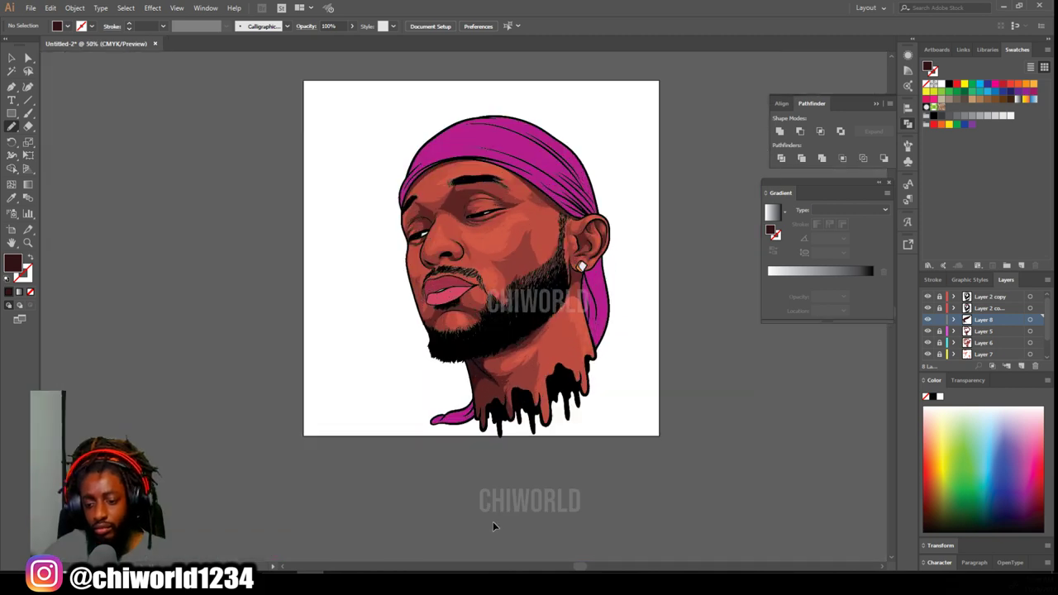
Draw deepest-shadow shapes along the beard's upper edge at the outer side of the chin.
key("ctrl+plus")
key("ctrl+plus")
key("ctrl+plus")
key("ctrl+plus")
key("ctrl+plus")
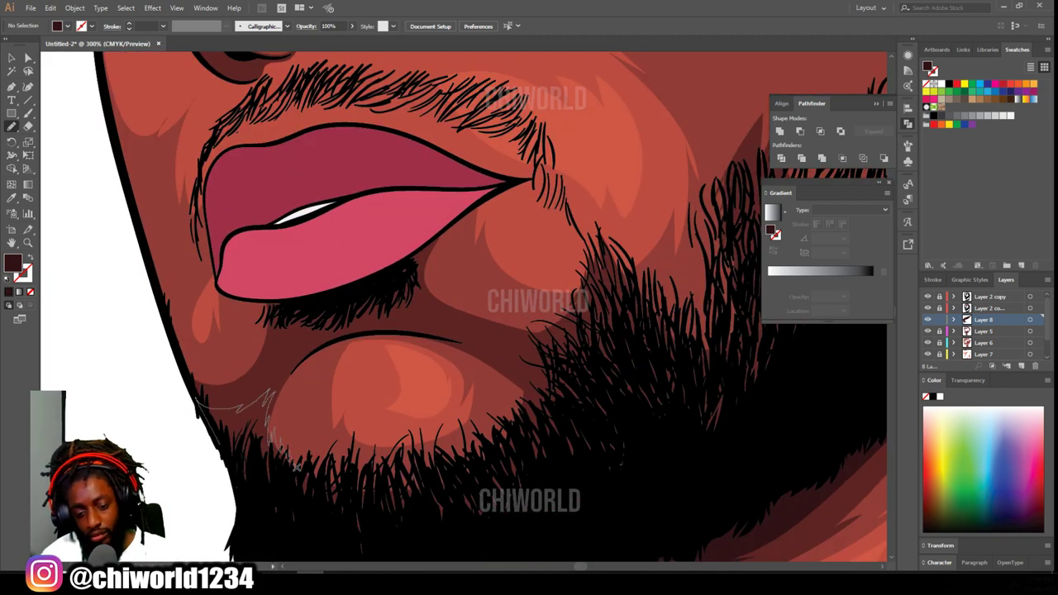
left_click_drag(286, 453, 240, 471)
mouse_move(620, 406)
left_mouse_down()
mouse_move(517, 421)
mouse_move(471, 479)
mouse_move(374, 494)
mouse_move(302, 467)
mouse_move(653, 417)
left_mouse_up()
Draw a deepest-shadow shape under the lower lip, from the mouth corner across the top of the chin crease.
key("ctrl+minus")
key("ctrl+minus")
key("ctrl+plus")
key("ctrl+plus")
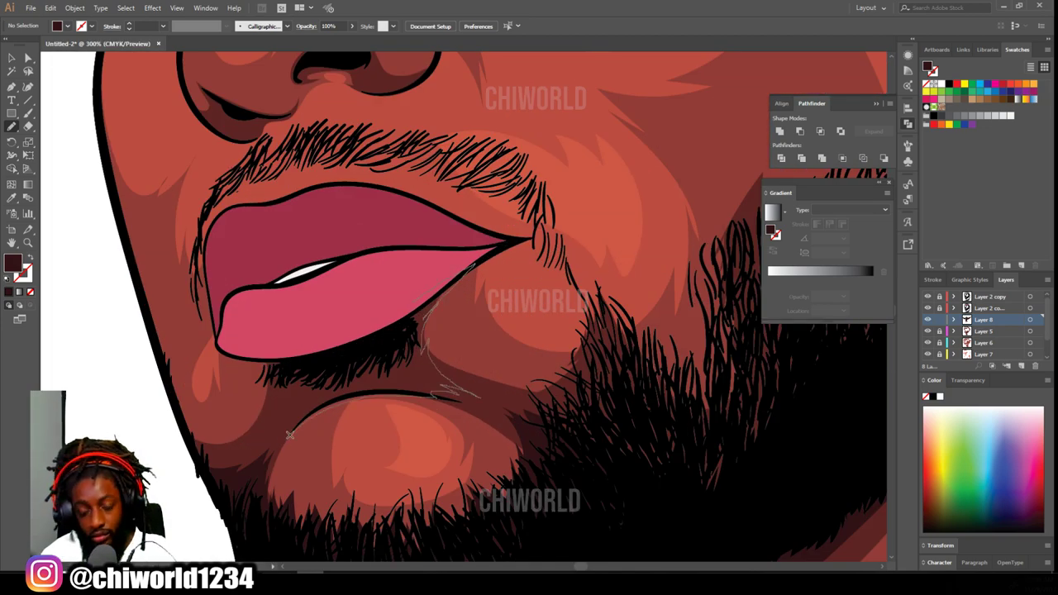
left_click_drag(270, 409, 471, 269)
key("ctrl+minus")
key("ctrl+minus")
key("ctrl+minus")
key("ctrl+minus")
key("ctrl+minus")
key("ctrl+plus")
key("ctrl+plus")
key("ctrl+plus")
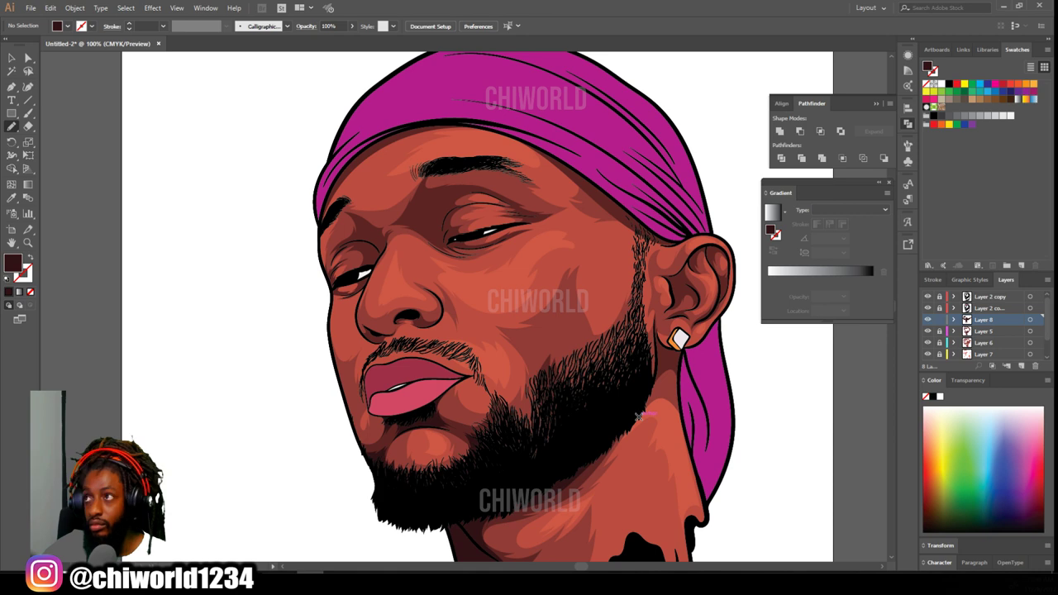
Draw a jagged deepest-shadow shape in the far eye's inner socket beside the nose bridge.
key("ctrl+0")
key("ctrl+plus")
key("ctrl+plus")
key("ctrl+plus")
key("ctrl+plus")
key("ctrl+plus")
key("ctrl+plus")
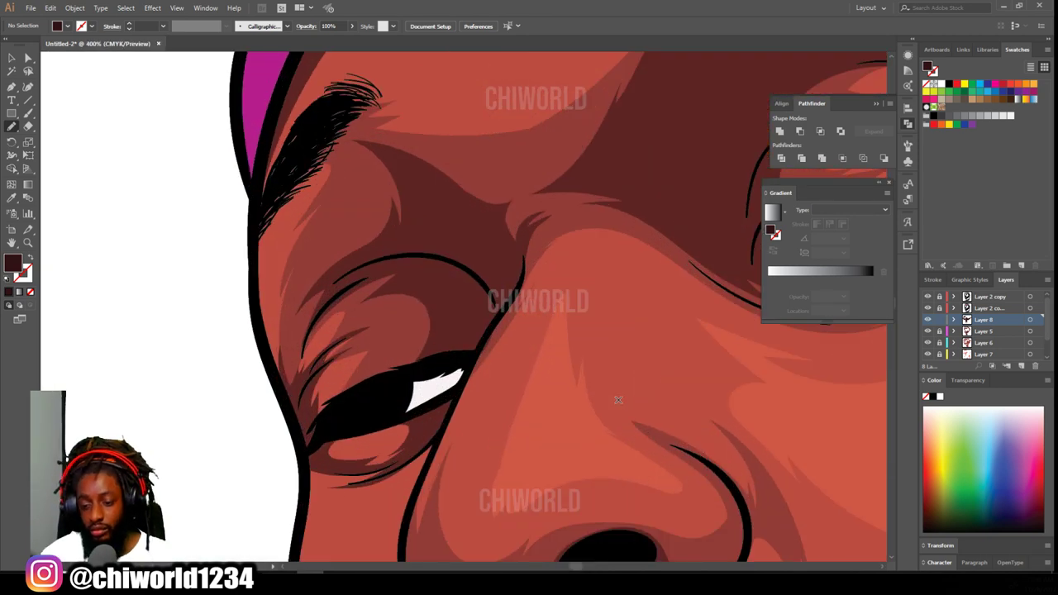
scroll(463, 401, "up", 2)
left_click_drag(412, 470, 441, 360)
left_click_drag(442, 268, 412, 484)
Draw deepest-shadow shapes around the near eye's inner socket, along the lid crease and beneath the lower lid.
key("ctrl+0")
key("ctrl+plus")
key("ctrl+plus")
key("ctrl+plus")
key("ctrl+plus")
key("ctrl+plus")
key("ctrl+plus")
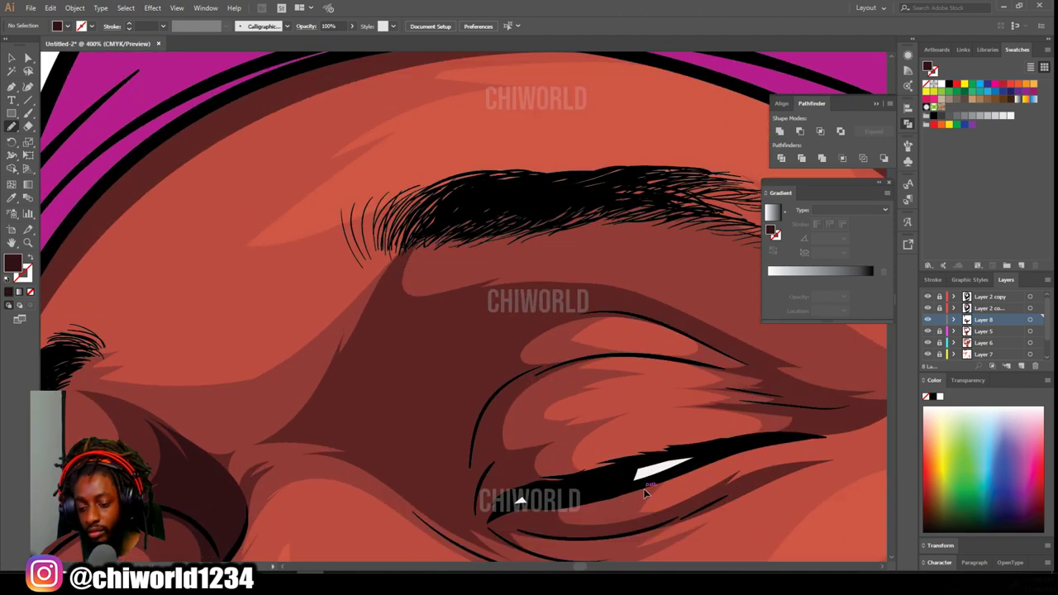
scroll(643, 489, "down", 2)
mouse_move(468, 300)
left_mouse_down()
mouse_move(529, 237)
mouse_move(381, 259)
left_mouse_up()
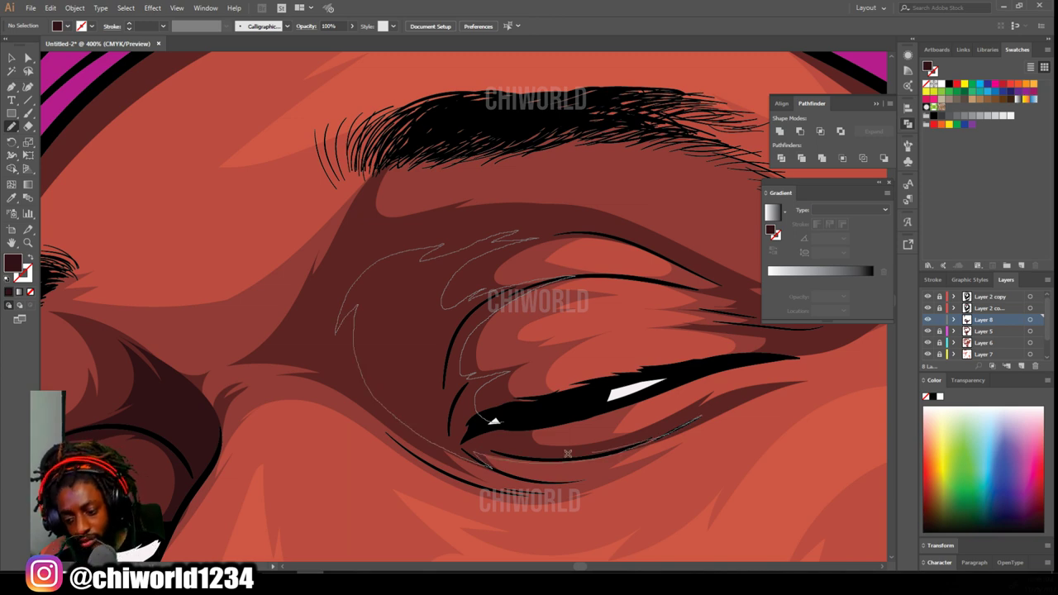
left_click_drag(567, 453, 545, 456)
left_click_drag(470, 366, 460, 398)
Draw deepest-shadow shapes on the forehead and temple along the lower edge of the headwrap.
key("ctrl+minus")
key("ctrl+minus")
key("ctrl+minus")
key("ctrl+minus")
key("ctrl+minus")
mouse_move(426, 339)
left_mouse_down()
mouse_move(440, 340)
mouse_move(414, 340)
left_mouse_up()
key("ctrl+plus")
key("ctrl+plus")
left_click_drag(492, 526, 493, 576)
left_click_drag(251, 345, 350, 257)
scroll(351, 256, "down", 1)
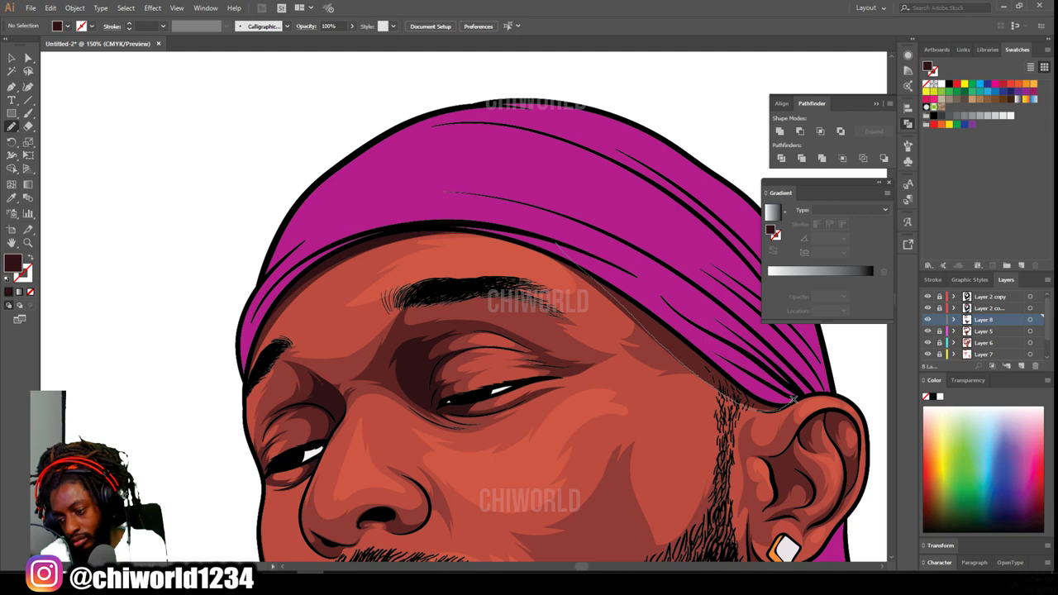
scroll(611, 407, "down", 3)
scroll(604, 409, "up", 6)
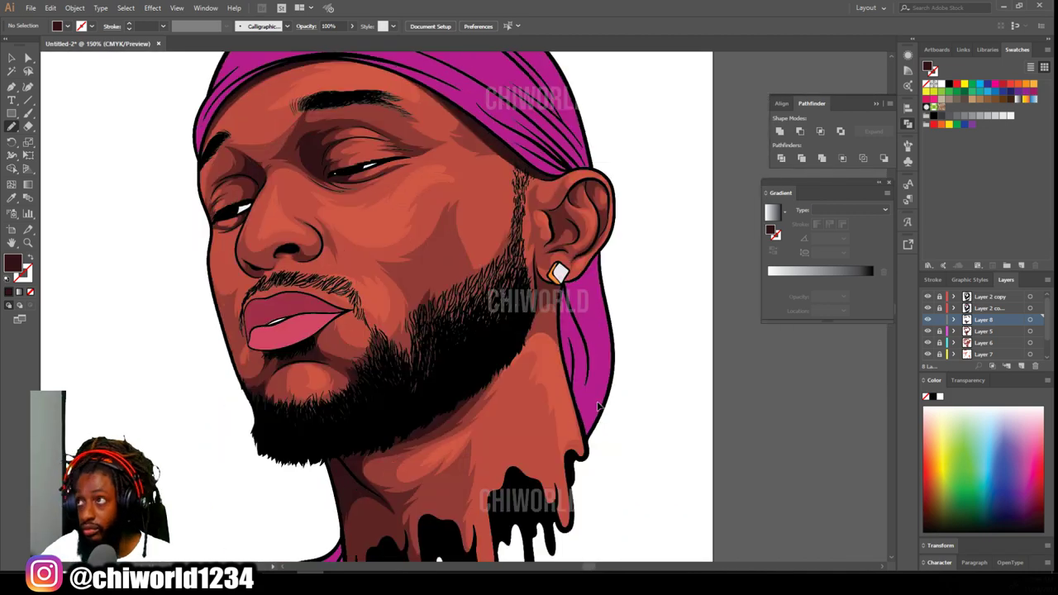
Draw deepest-shadow shapes inside the ear, following its inner fold and opening.
scroll(611, 388, "up", 5)
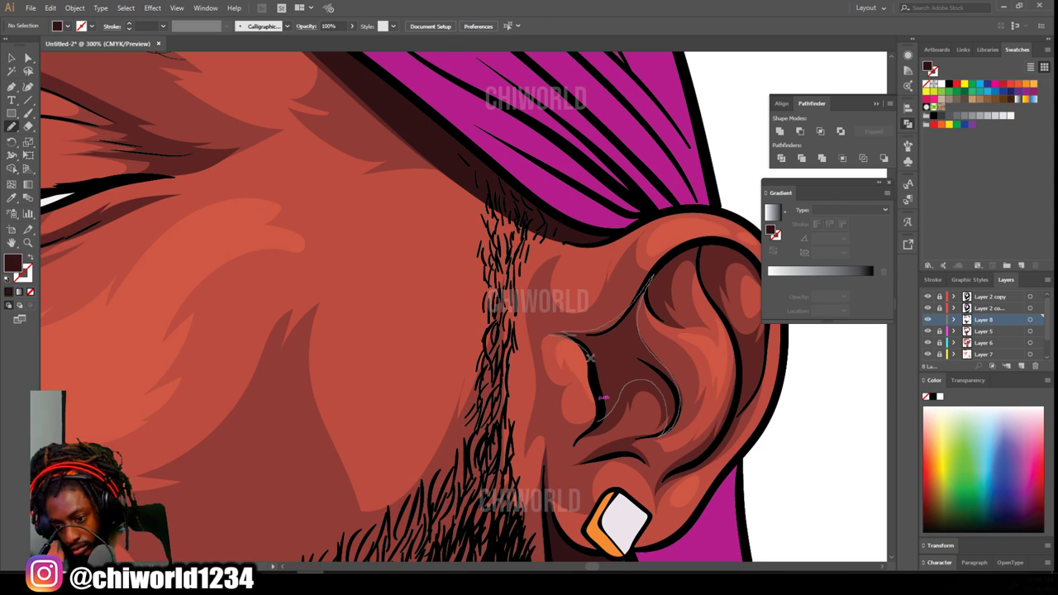
left_click_drag(590, 358, 560, 335)
scroll(728, 442, "up", 1)
scroll(630, 389, "down", 4)
scroll(496, 318, "up", 6)
mouse_move(432, 335)
left_mouse_down()
mouse_move(472, 306)
mouse_move(467, 297)
left_mouse_up()
scroll(605, 457, "down", 6)
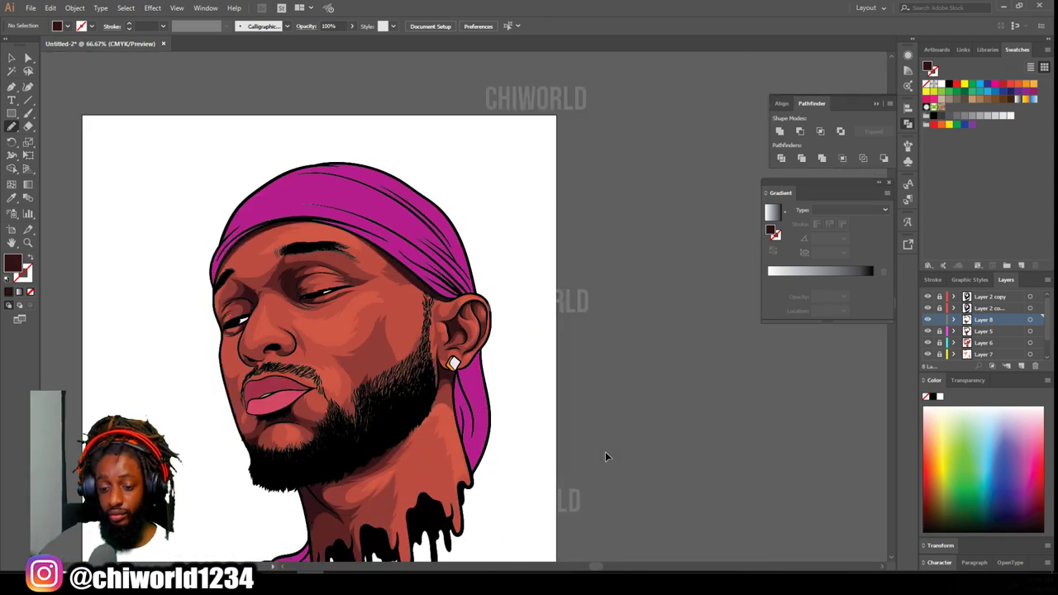
Unlock the skin colour and shading layers and select all their artwork on the artboard.
scroll(605, 457, "down", 1)
scroll(940, 347, "down", 2)
left_click_drag(940, 344, 939, 309)
scroll(943, 331, "up", 2)
scroll(947, 331, "down", 2)
key("v")
mouse_move(346, 157)
left_mouse_down()
mouse_move(692, 524)
mouse_move(694, 541)
left_mouse_up()
Adjust the selected artwork's colour balance to Cyan -2, Magenta -4, Yellow -10 and Black 7, then deselect it.
left_click(51, 8)
mouse_move(75, 201)
left_click(273, 226)
left_click(102, 115)
type("14")
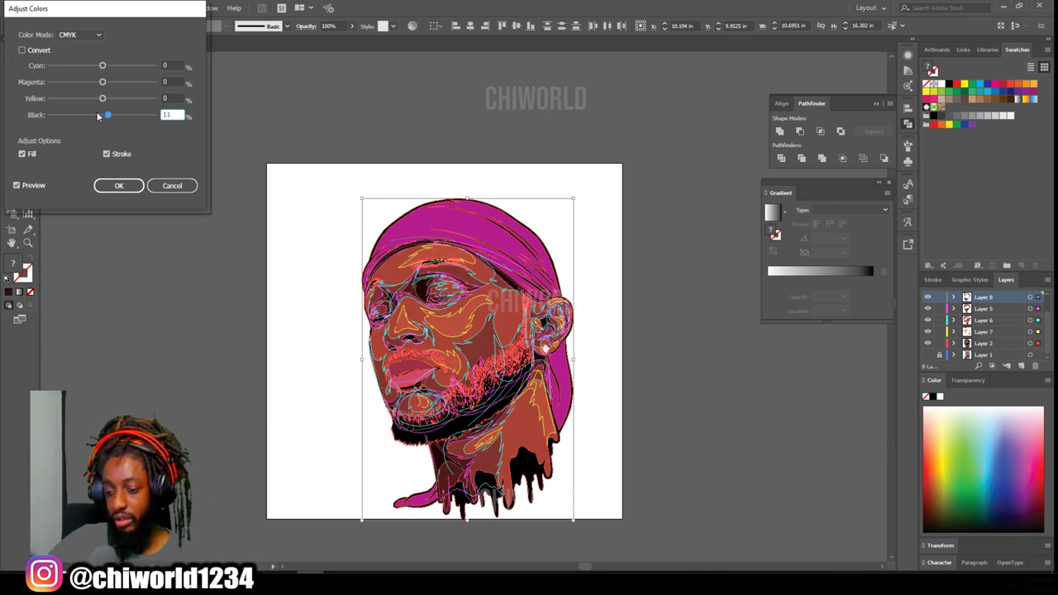
left_click(105, 100)
left_click(101, 83)
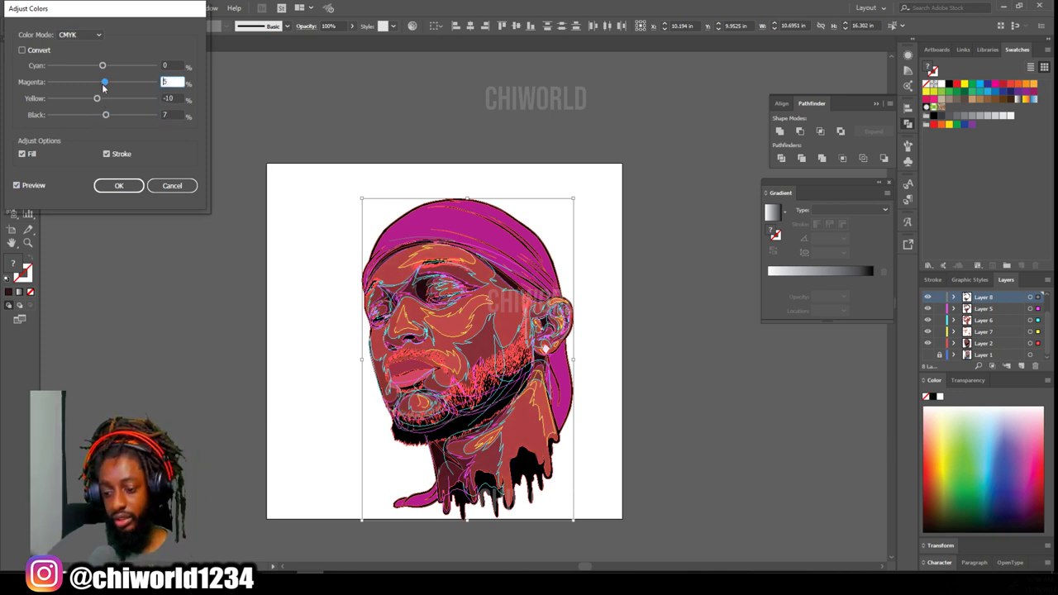
left_click(102, 66)
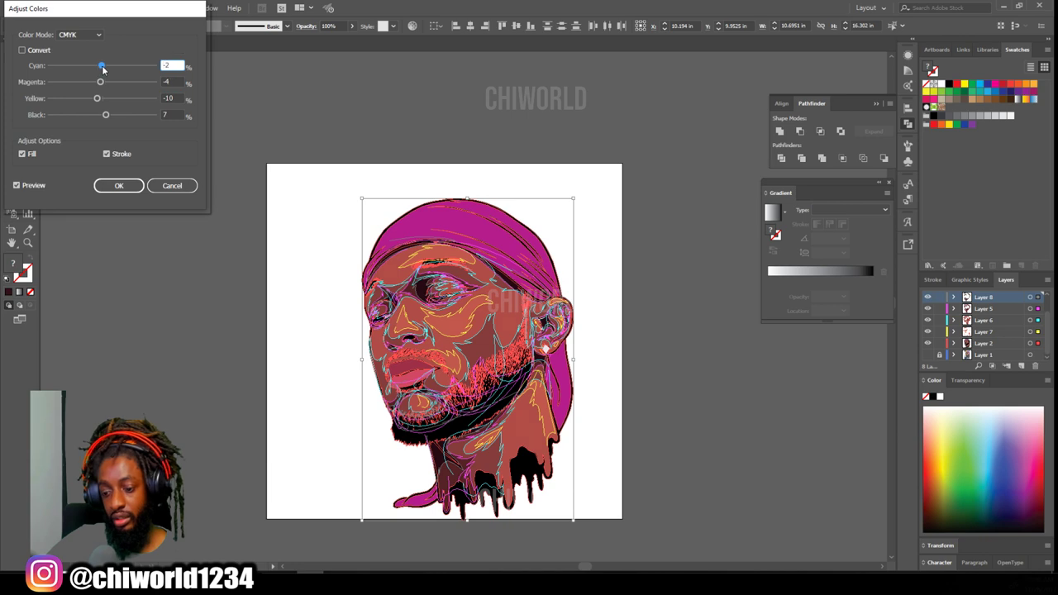
left_click(118, 185)
left_click(162, 307)
scroll(376, 425, "down", 1)
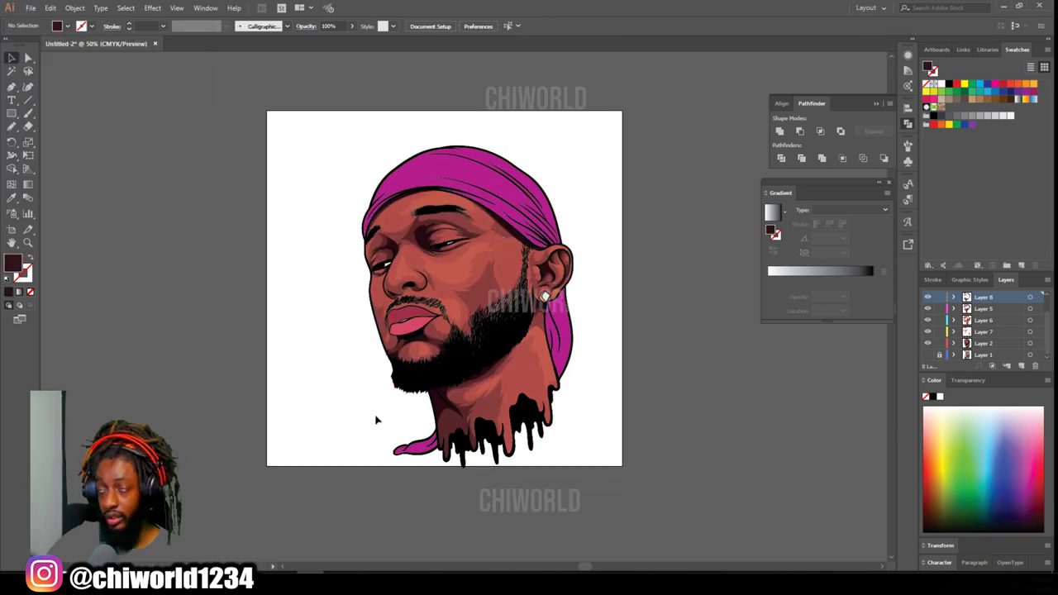
Try to change the upper lip's fill to a darker, more muted maroon.
scroll(395, 327, "up", 4)
right_click(444, 335)
left_click(481, 402)
left_click(465, 343)
double_click(6, 265)
left_click(690, 505)
left_click(770, 432)
left_click(872, 429)
double_click(256, 437)
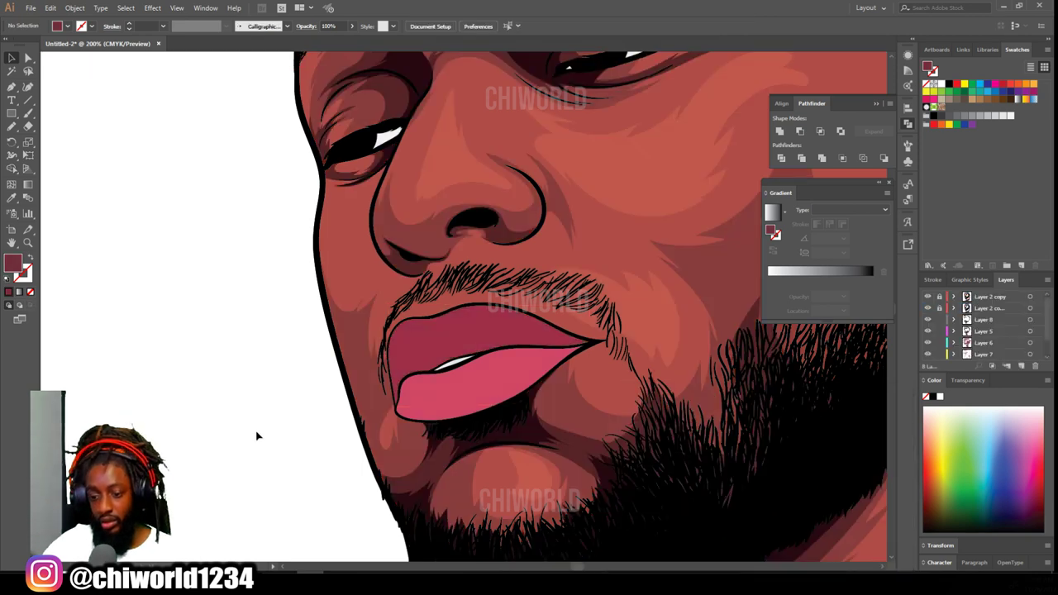
Isolate the upper lip and set its fill to a muted maroon around #7C3242, then leave isolation mode.
double_click(466, 332)
double_click(12, 263)
left_click(697, 496)
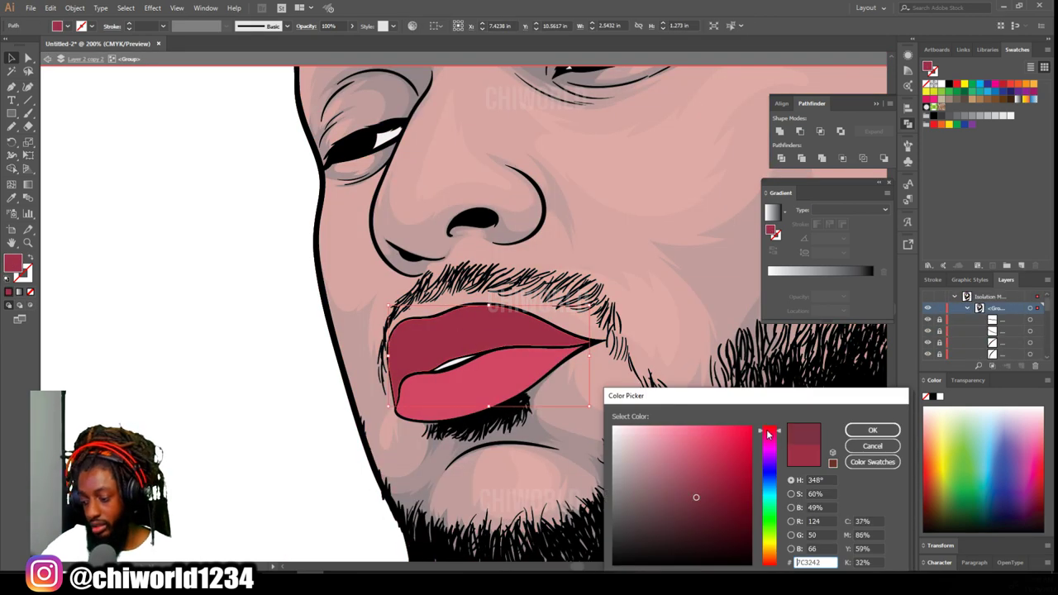
left_click(872, 430)
double_click(224, 434)
key("ctrl+0")
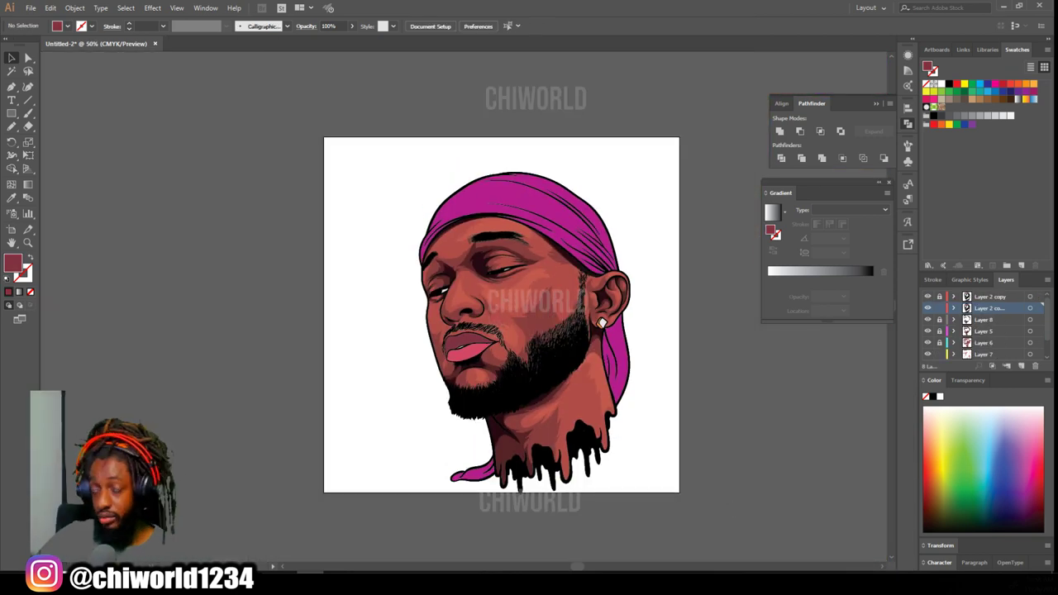
Add a new layer directly above Layer 8 and sample the skin highlight colour, lightening it to #C96C65 for pencil drawing.
key("ctrl+l")
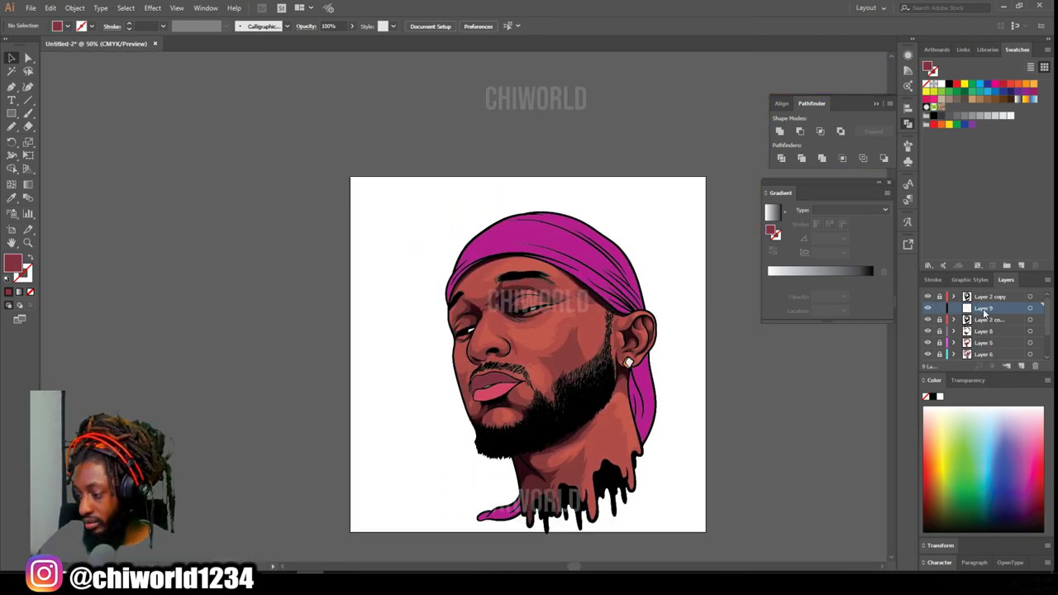
key("ctrl+plus")
key("ctrl+plus")
key("ctrl+plus")
scroll(680, 302, "right", 4)
key("i")
left_click(356, 385)
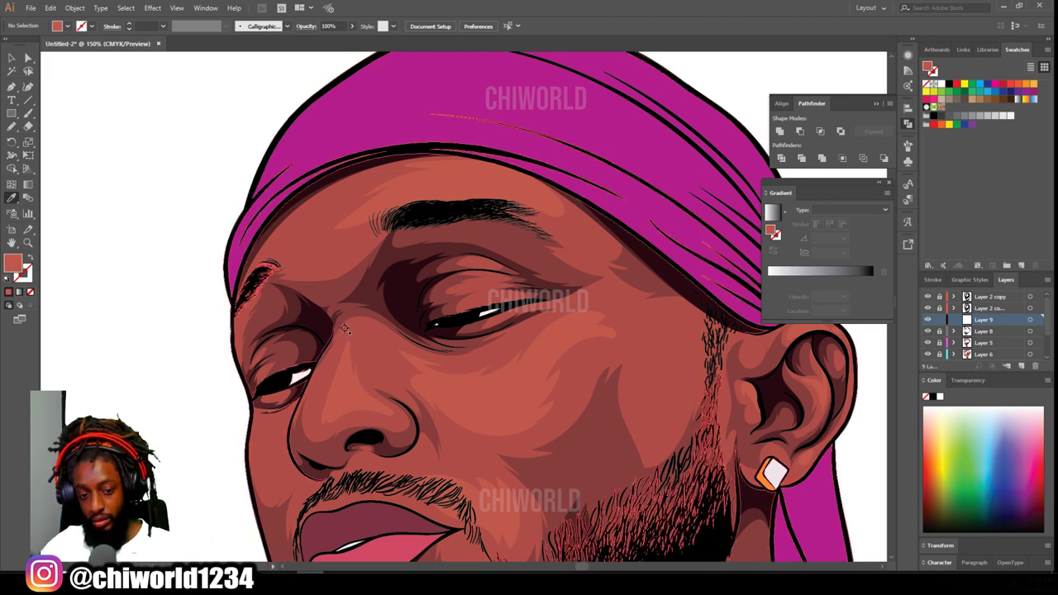
double_click(12, 263)
left_click(692, 447)
mouse_move(691, 448)
left_mouse_down()
mouse_move(689, 438)
mouse_move(682, 456)
left_mouse_up()
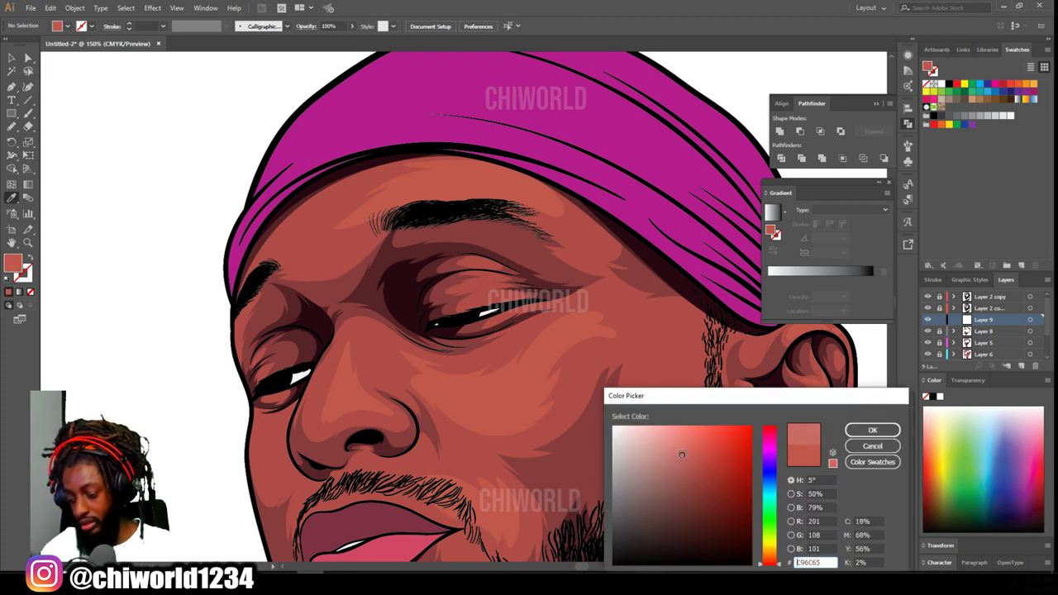
key("Return")
key("b")
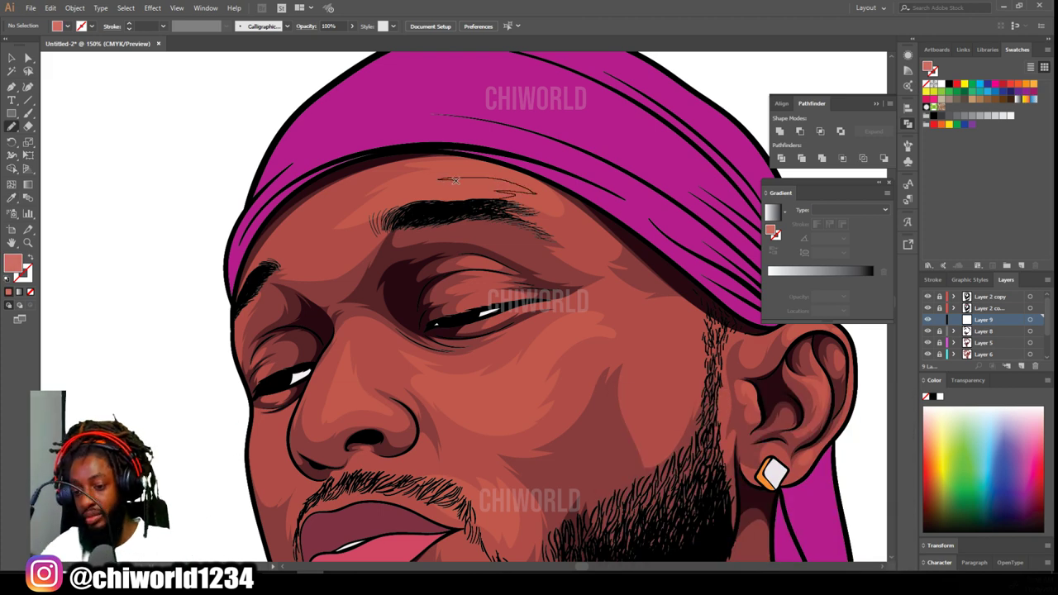
Draw jagged bright highlight shapes on the forehead above the near eyebrow and on the upper cheek.
left_click_drag(455, 180, 500, 199)
mouse_move(452, 160)
left_mouse_down()
mouse_move(498, 195)
mouse_move(467, 171)
mouse_move(505, 165)
left_mouse_up()
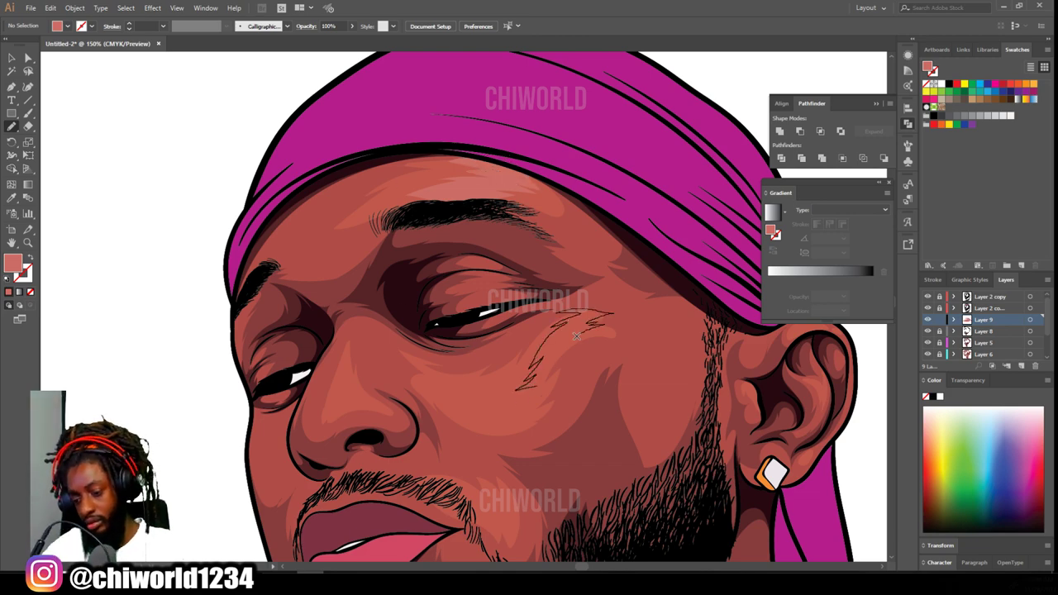
left_click_drag(599, 325, 517, 390)
scroll(475, 407, "down", 2)
scroll(451, 423, "up", 4)
scroll(648, 427, "up", 1)
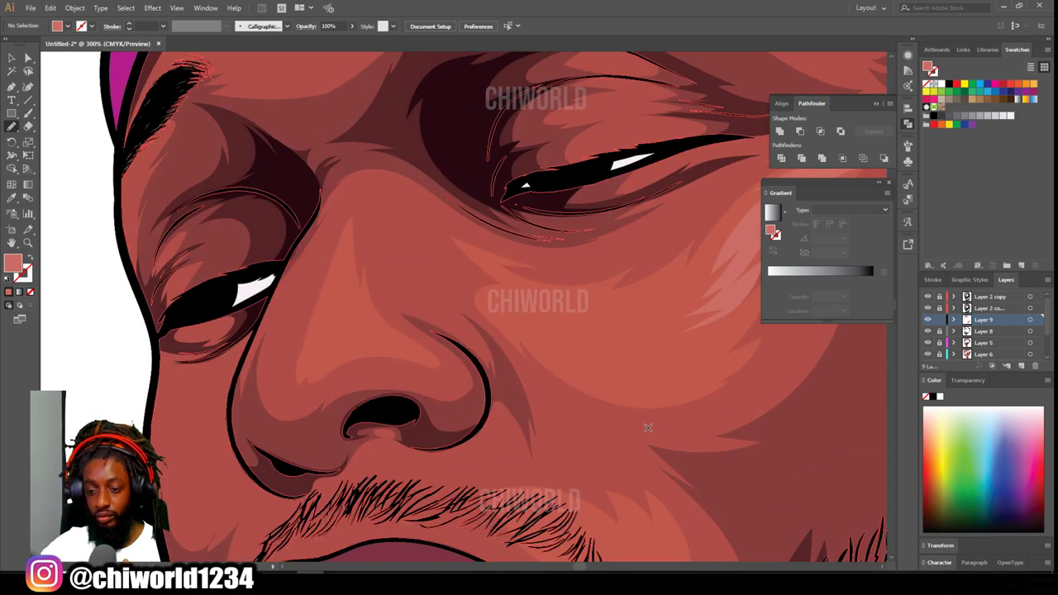
Draw bright highlight shapes on the bridge and tip of the nose.
left_click_drag(322, 334, 343, 257)
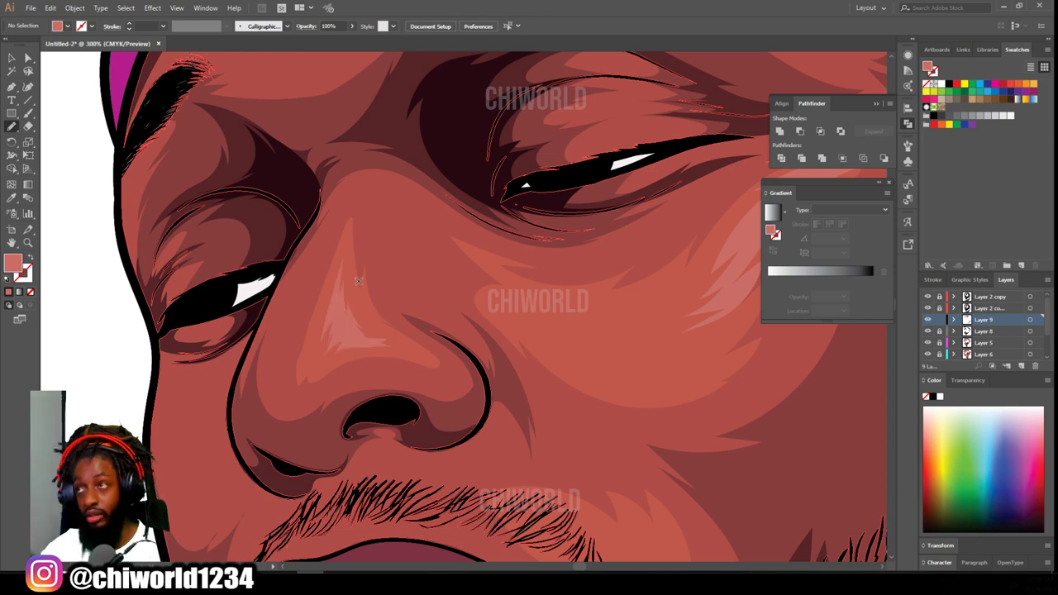
left_click_drag(359, 194, 409, 300)
key("ctrl+minus")
key("ctrl+minus")
key("ctrl+minus")
key("ctrl+minus")
key("ctrl+minus")
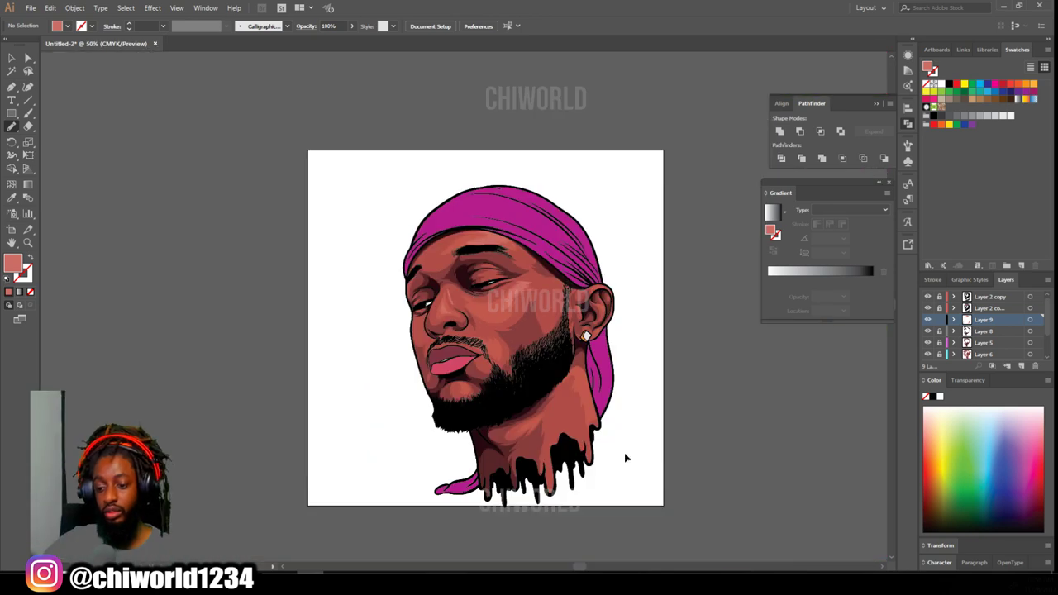
Draw a narrow bright highlight shape on the lower cheek between the moustache and the beard.
key("ctrl+equal")
scroll(508, 342, "up", 5)
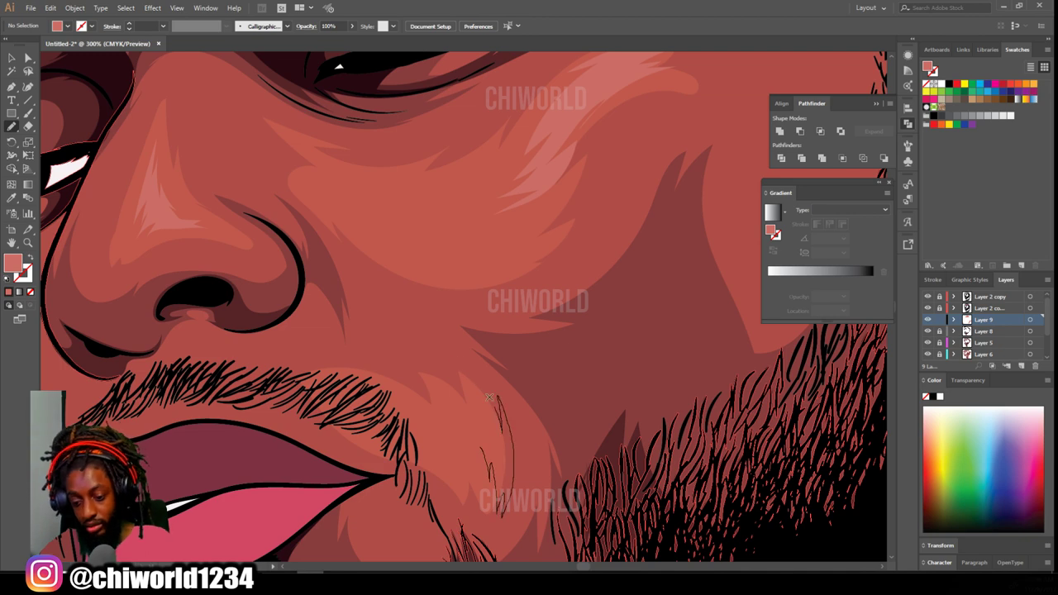
scroll(589, 569, "down", 5)
scroll(633, 479, "up", 3)
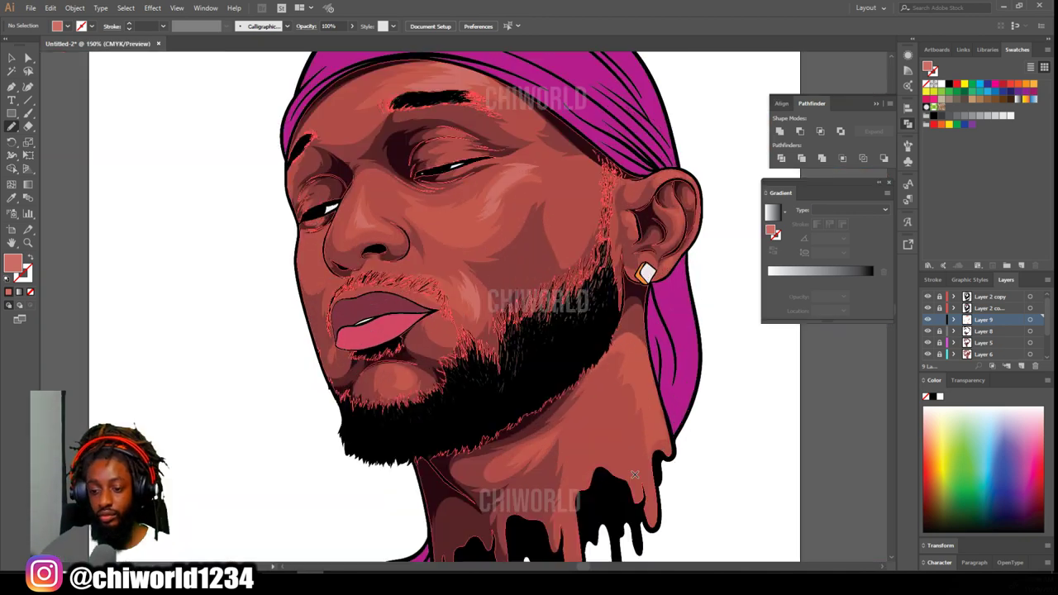
scroll(328, 493, "down", 2)
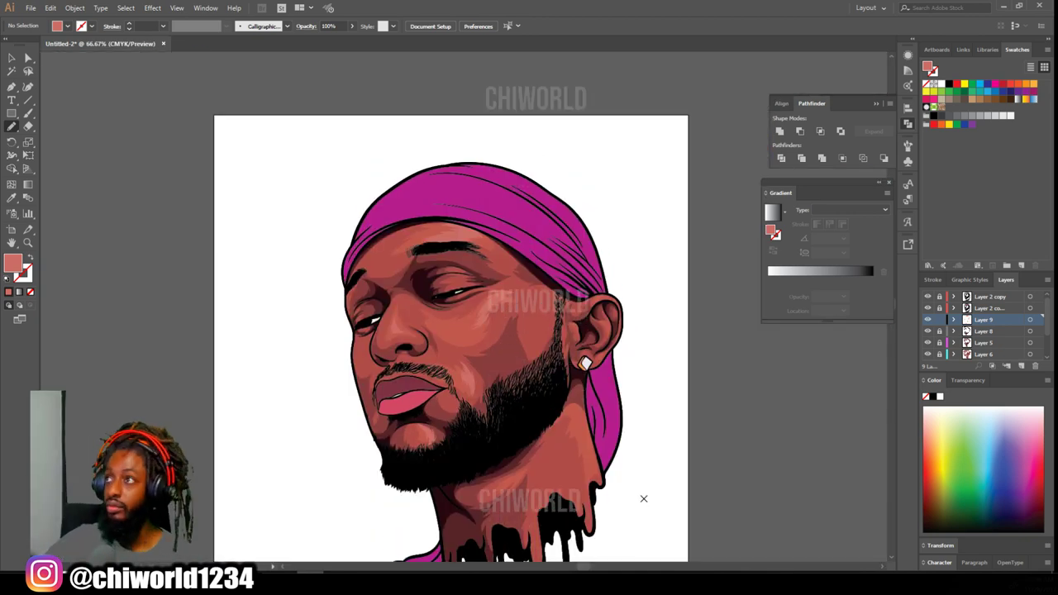
scroll(642, 500, "up", 1)
scroll(793, 454, "down", 1)
scroll(868, 439, "down", 1)
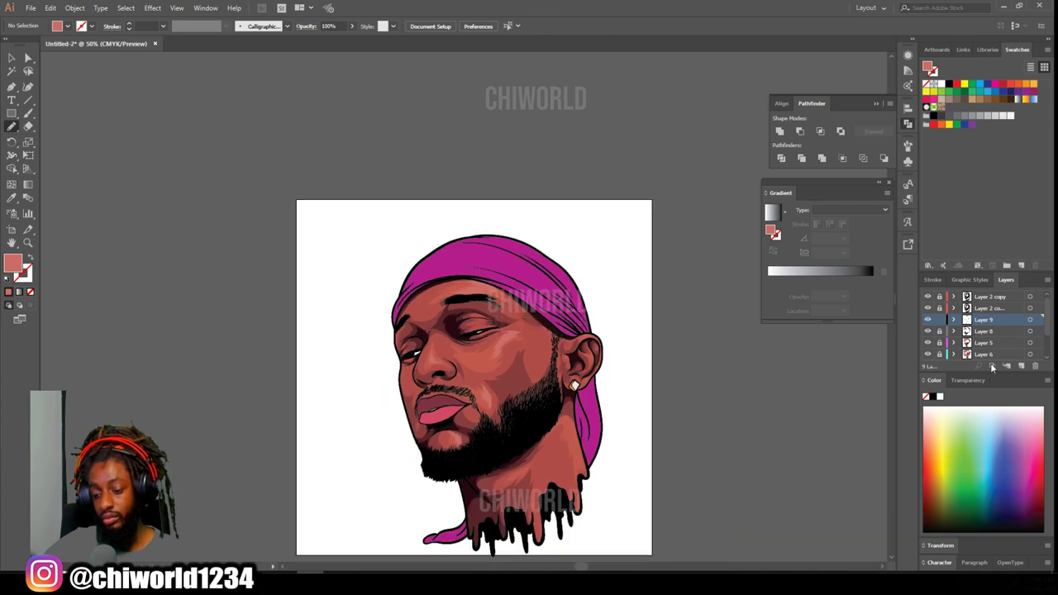
Add a layer directly below Layer 2 copy and sample the upper lip colour, darkening it to #491825 for pencil drawing.
left_click(1020, 366)
left_click_drag(986, 319, 972, 304)
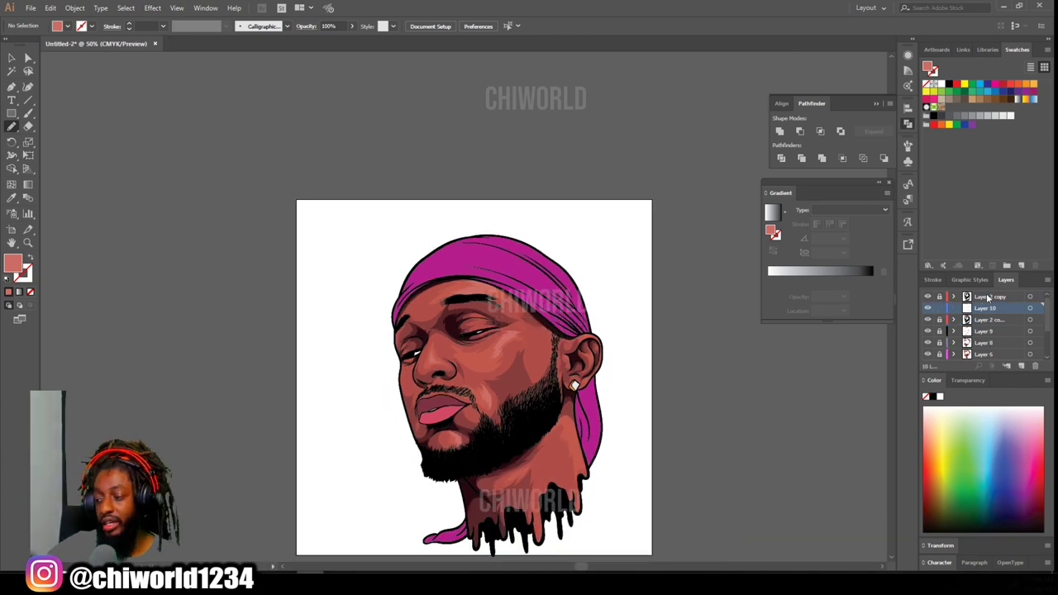
scroll(431, 390, "up", 6)
left_click(12, 199)
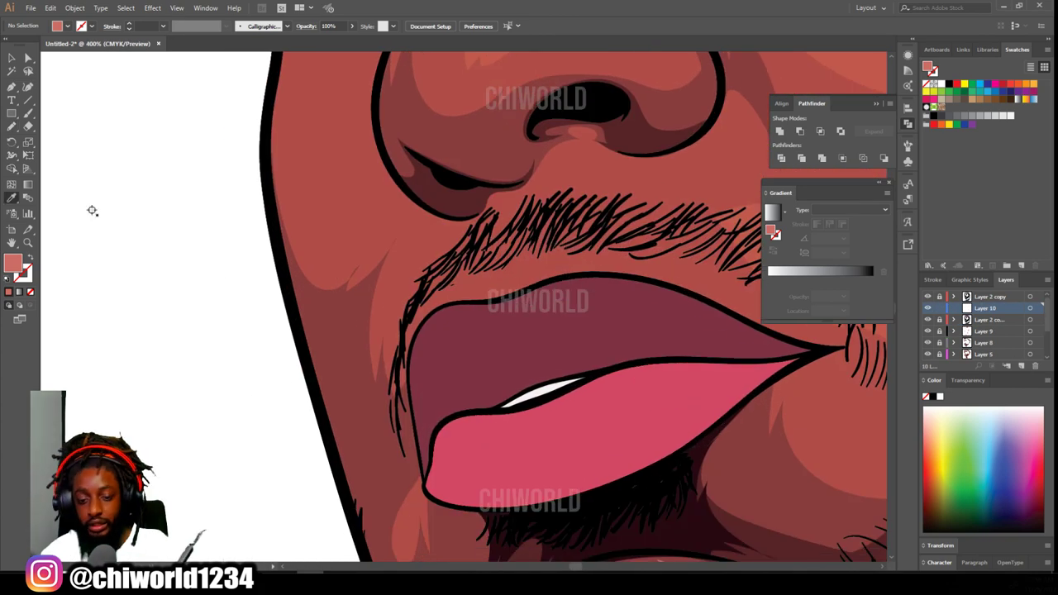
left_click(471, 355)
key("n")
double_click(11, 263)
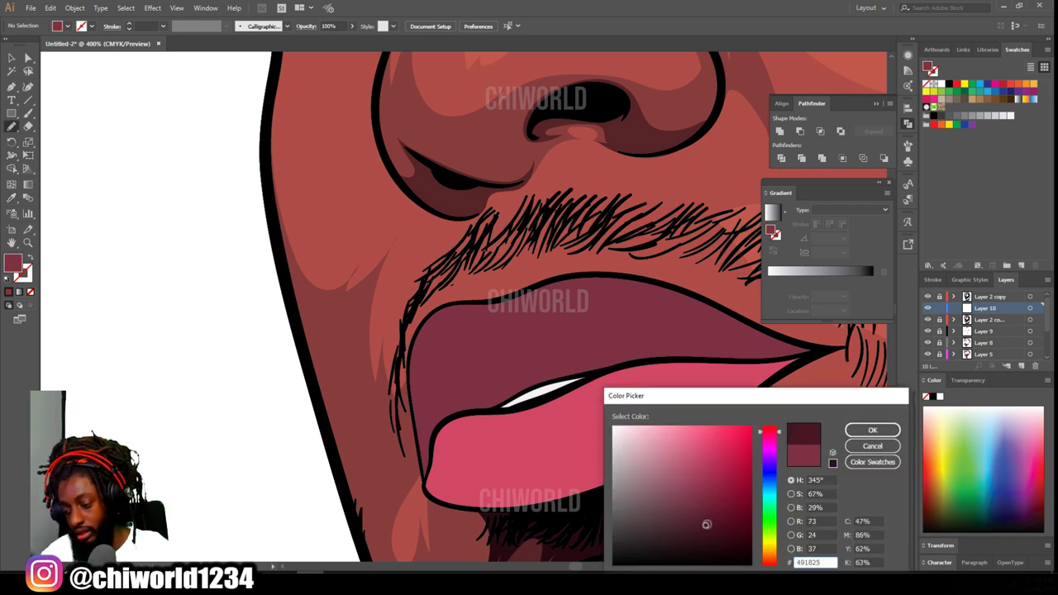
key("Return")
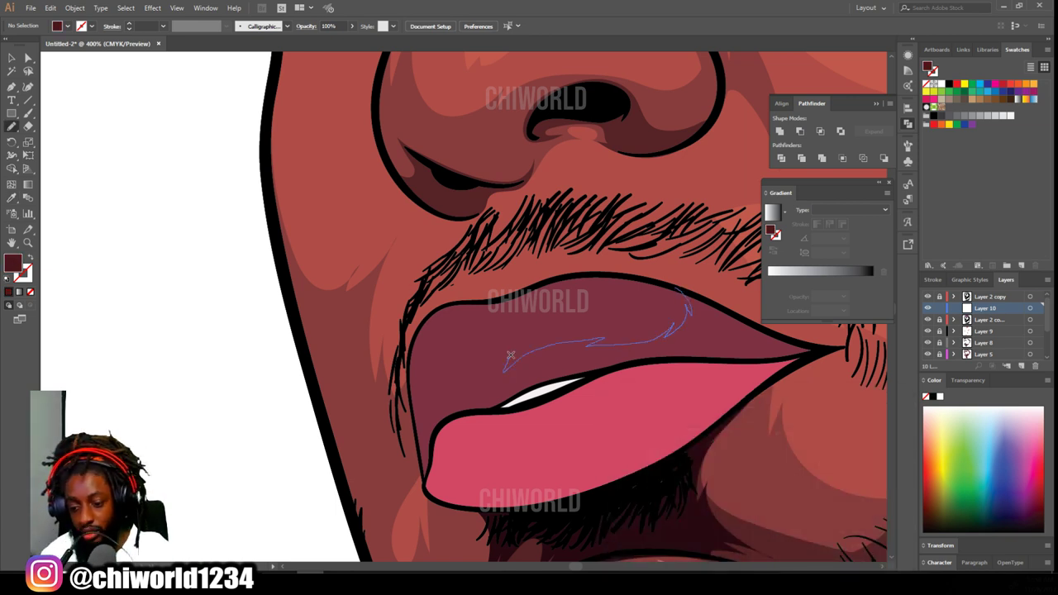
Draw a jagged dark shadow shape around the near corner, lower edge and far corner of the upper lip.
mouse_move(420, 430)
left_mouse_down()
mouse_move(557, 372)
mouse_move(789, 346)
mouse_move(686, 298)
left_mouse_up()
key("ctrl+0")
scroll(488, 306, "up", 5)
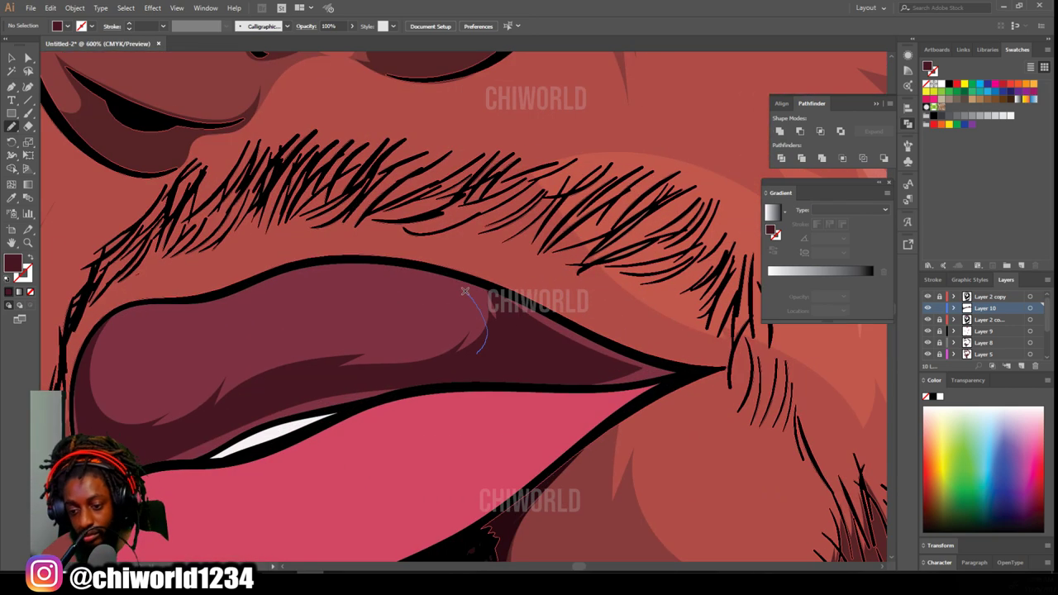
scroll(174, 443, "down", 2)
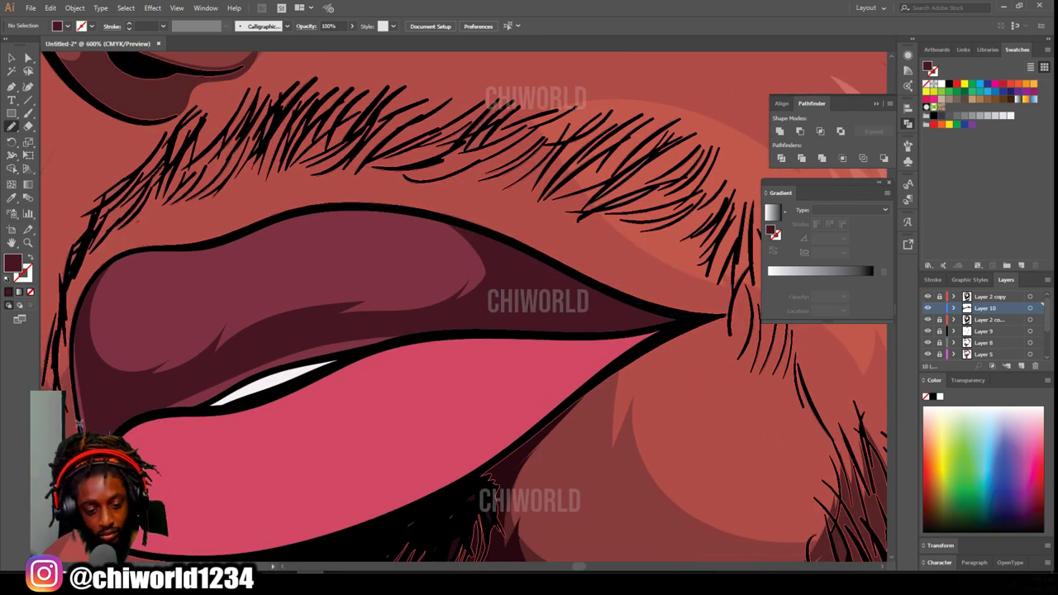
left_click_drag(89, 388, 87, 423)
mouse_move(188, 410)
left_mouse_down()
mouse_move(227, 392)
mouse_move(229, 371)
mouse_move(190, 408)
left_mouse_up()
key("ctrl+0")
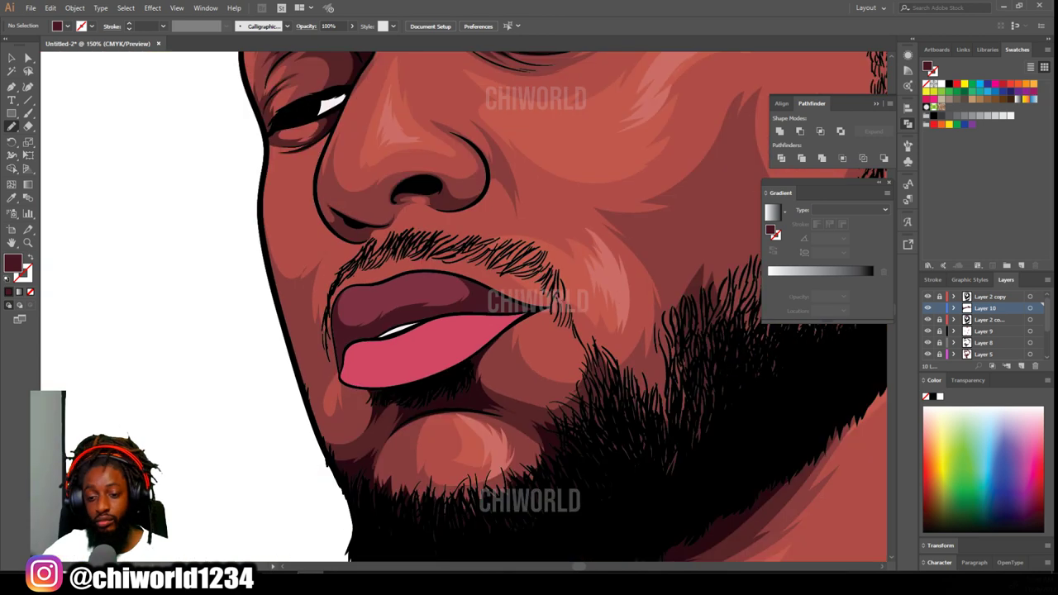
Sample the lower lip's pink, darken it, and draw a curved shadow along the lip's outer end and lower edge.
key("ctrl+equal")
key("ctrl+equal")
key("ctrl+equal")
key("ctrl+equal")
key("ctrl+equal")
key("i")
left_click(462, 405)
double_click(13, 263)
left_click(703, 488)
left_click_drag(703, 488, 717, 472)
key("Return")
key("n")
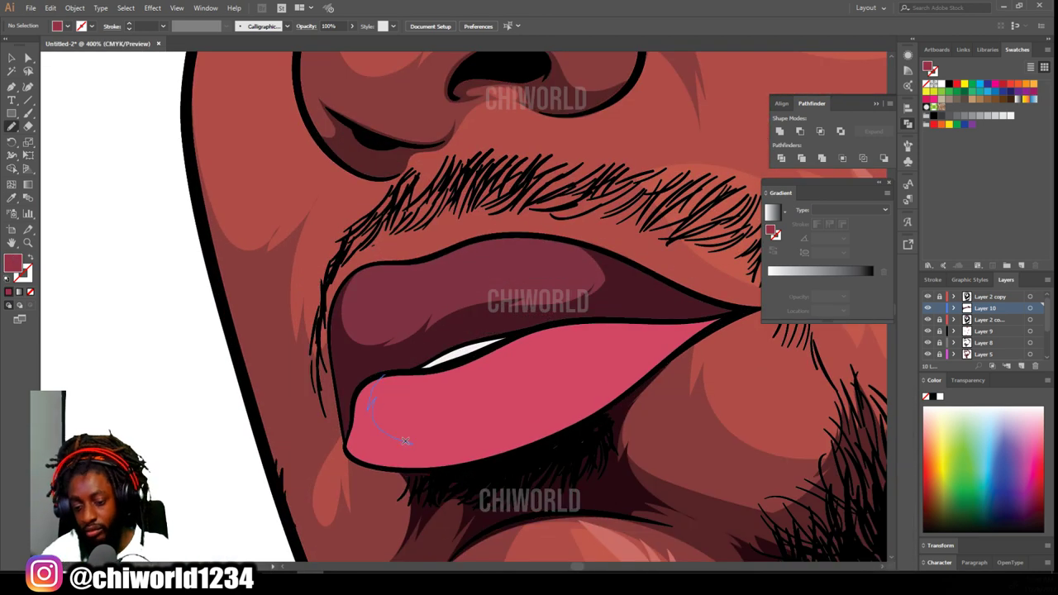
mouse_move(583, 422)
left_mouse_down()
mouse_move(463, 467)
mouse_move(384, 468)
left_mouse_up()
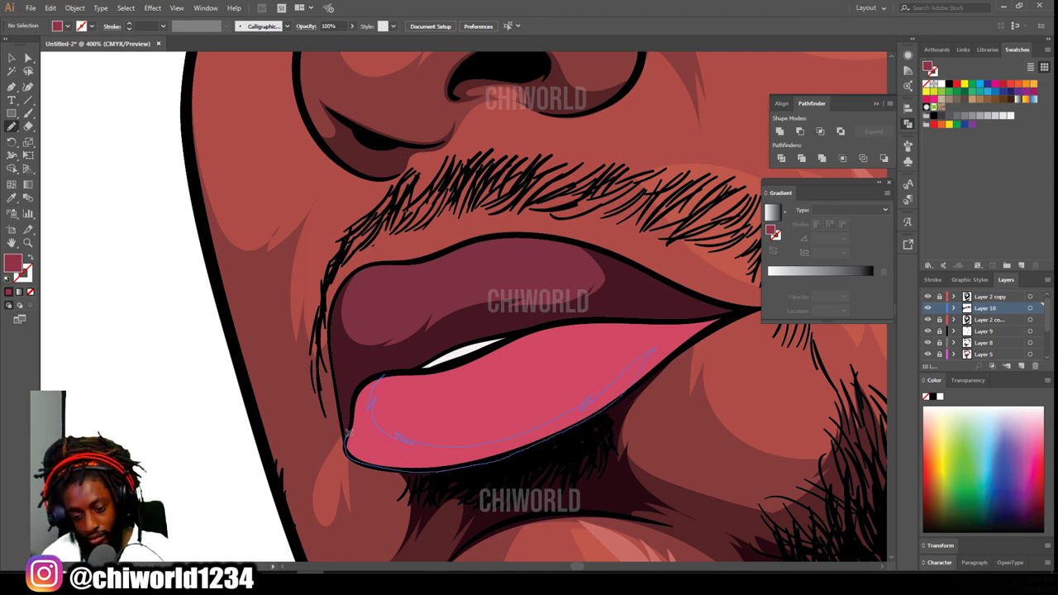
left_click_drag(405, 366, 402, 370)
Draw a matching shadow shape along the lower lip's upper edge and into the narrow mouth corner.
key("ctrl+minus")
key("ctrl+minus")
key("ctrl+minus")
key("ctrl+minus")
key("ctrl+equal")
key("ctrl+equal")
key("ctrl+equal")
key("ctrl+equal")
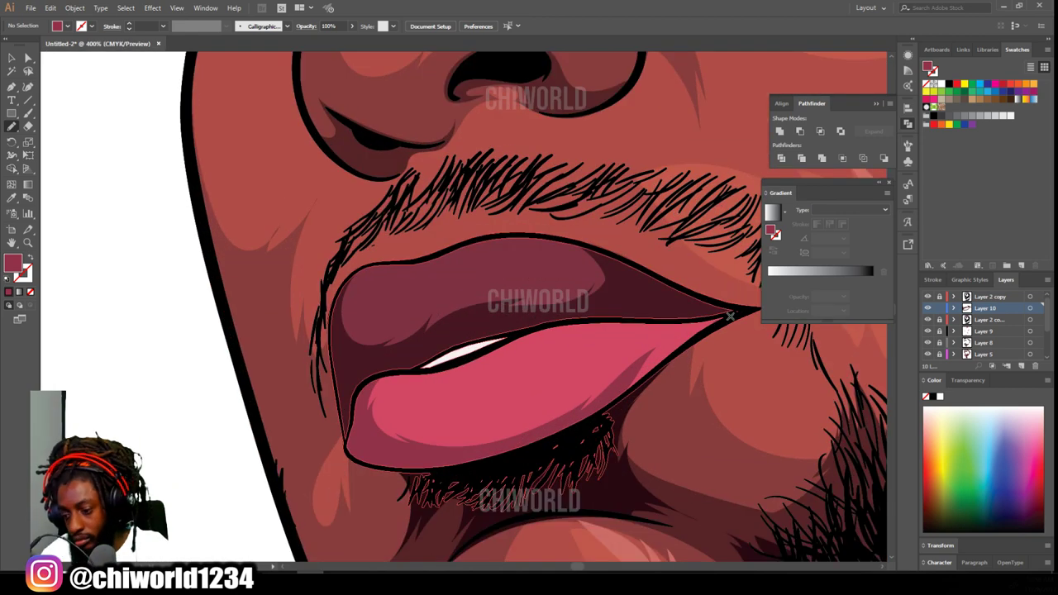
left_click_drag(734, 314, 734, 314)
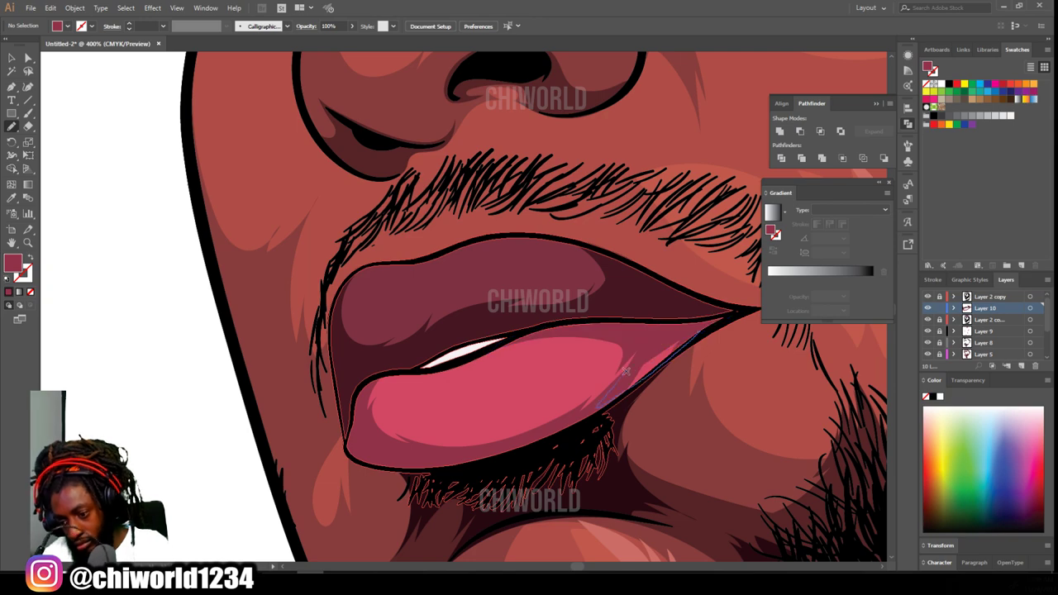
key("ctrl+minus")
key("ctrl+minus")
key("ctrl+minus")
key("ctrl+minus")
key("ctrl+minus")
key("ctrl+minus")
scroll(719, 500, "up", 3)
Set the fill to a muted dark purple and draw a shadow around the edge of the visible teeth.
key("ctrl+equal")
scroll(702, 475, "up", 2)
key("ctrl+equal")
key("ctrl+equal")
double_click(14, 263)
left_click(769, 448)
left_click_drag(679, 502, 671, 519)
key("Return")
scroll(458, 504, "up", 5)
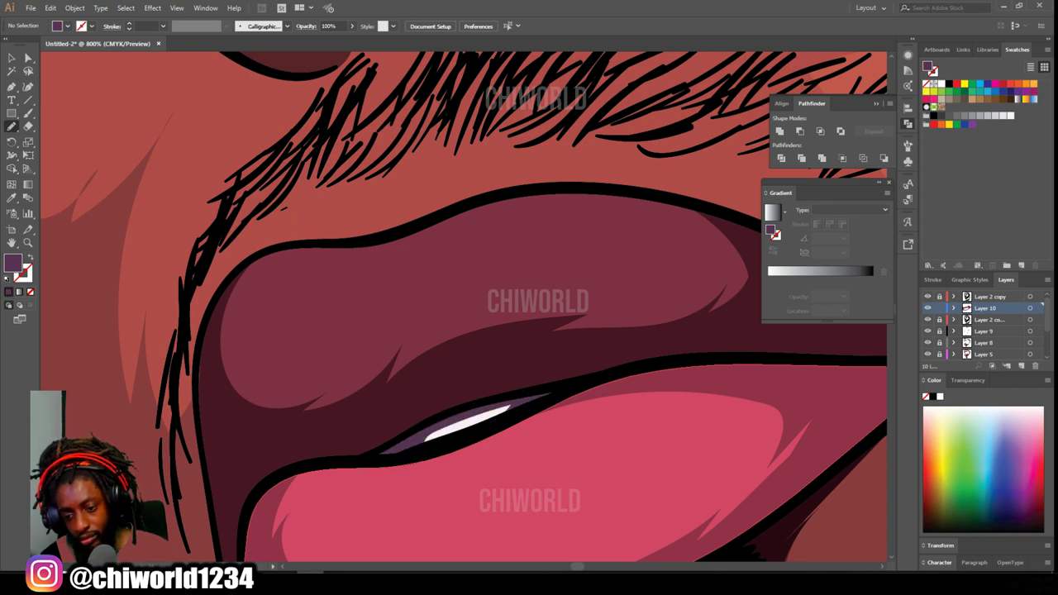
Draw muted purple shadow shapes on the whites of both eyes.
scroll(543, 389, "down", 5)
scroll(556, 486, "up", 5)
left_click_drag(491, 424, 461, 463)
scroll(434, 510, "down", 5)
scroll(587, 472, "up", 5)
mouse_move(319, 500)
left_mouse_down()
mouse_move(590, 435)
mouse_move(366, 510)
left_mouse_up()
scroll(567, 537, "down", 5)
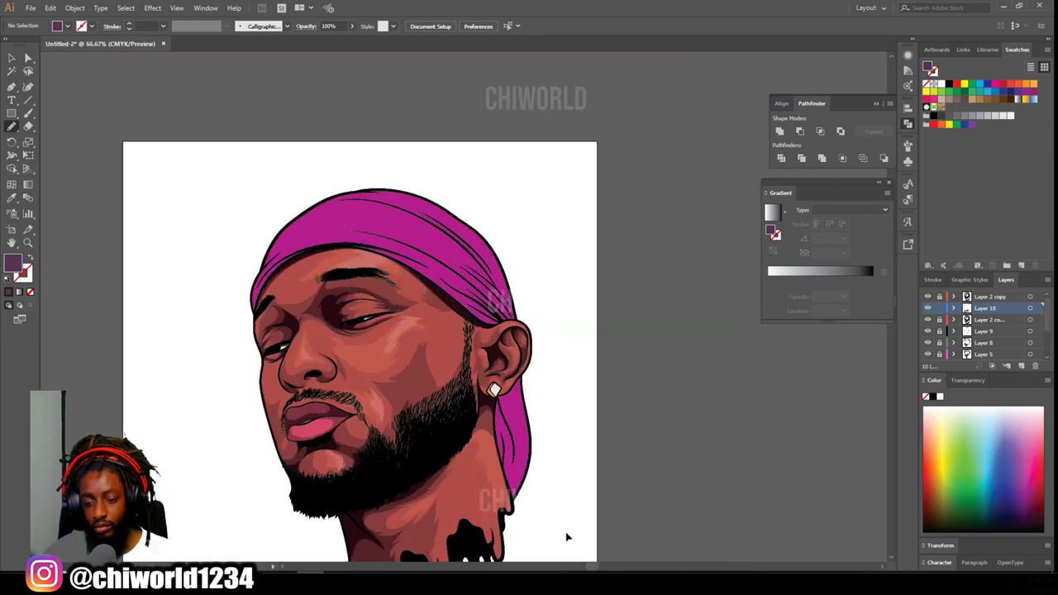
Draw scalloped dark purple facet shadows across the white face of the diamond earring.
scroll(567, 537, "up", 10)
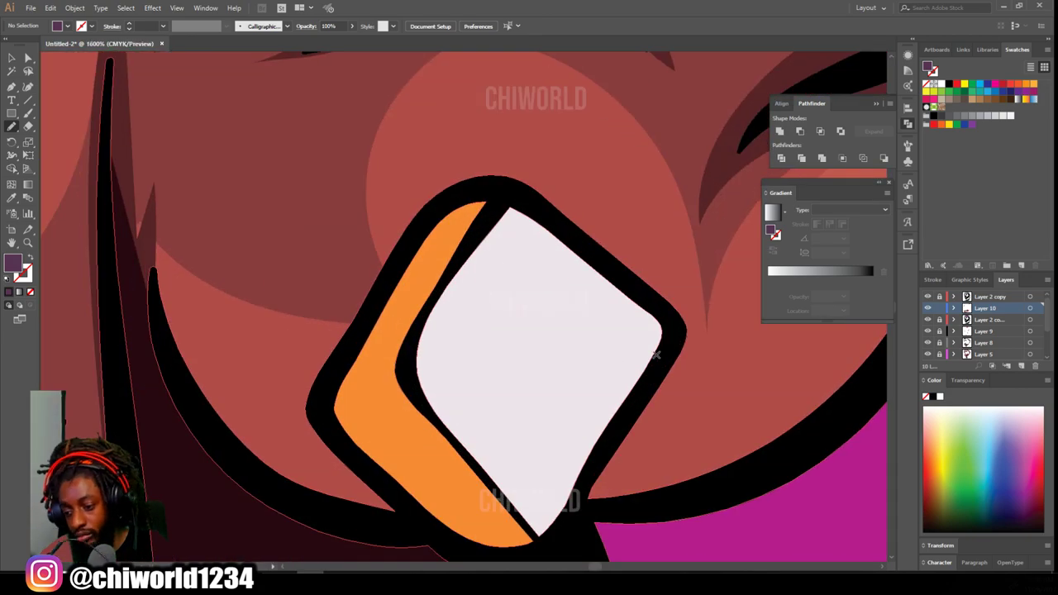
mouse_move(661, 353)
left_mouse_down()
mouse_move(507, 280)
mouse_move(616, 442)
mouse_move(470, 388)
mouse_move(638, 397)
left_mouse_up()
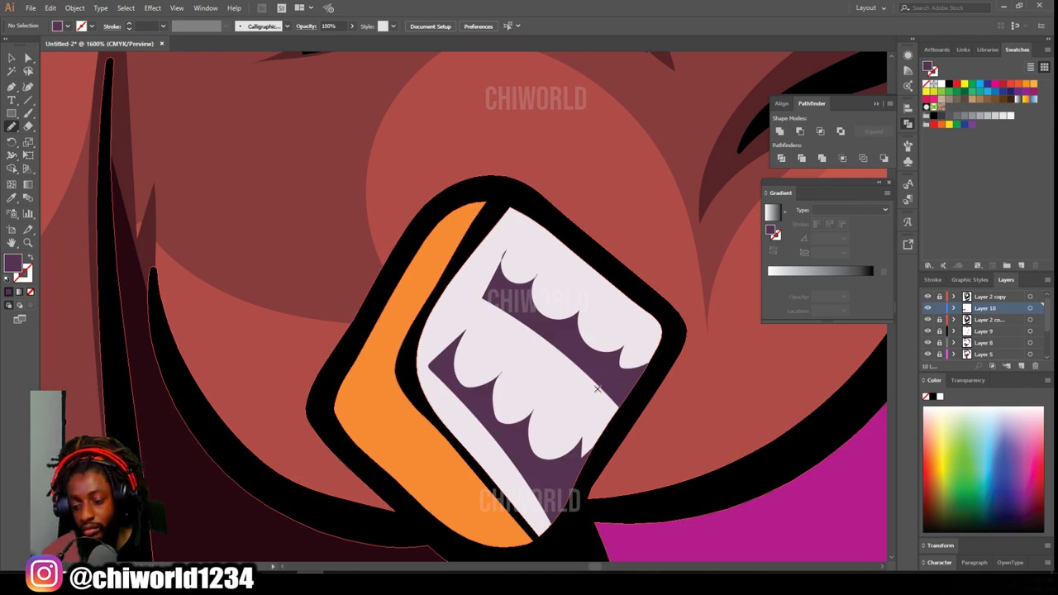
left_click_drag(514, 350, 567, 329)
left_click_drag(648, 306, 585, 301)
key("ctrl+minus")
key("ctrl+minus")
key("ctrl+minus")
key("ctrl+minus")
key("ctrl+minus")
key("ctrl+minus")
key("ctrl+minus")
key("ctrl+minus")
key("ctrl+minus")
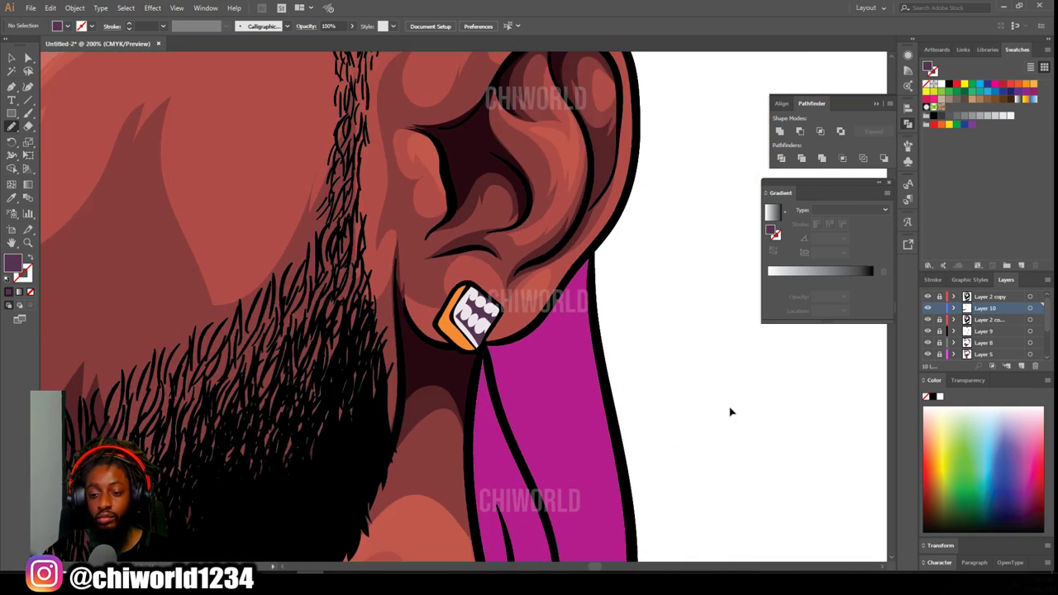
Sample the durag's magenta, darken it to #600E4F, and draw jagged shadows on the upper part of the tail behind the ear.
scroll(718, 409, "left", 2)
scroll(717, 405, "down", 2)
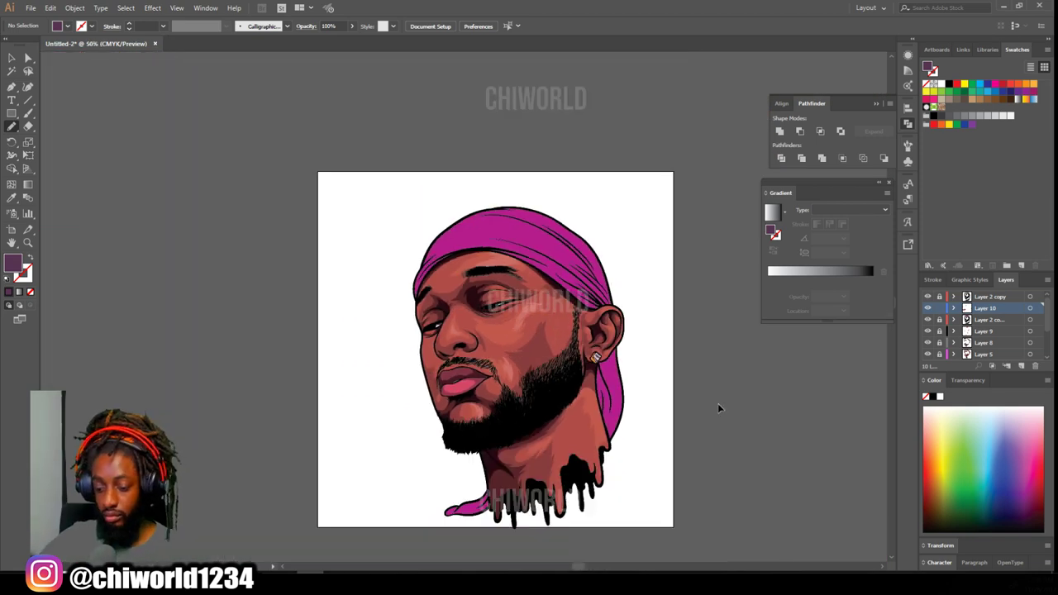
scroll(674, 389, "up", 3)
left_click(12, 197)
left_click(488, 279)
double_click(12, 263)
left_click_drag(727, 469, 730, 510)
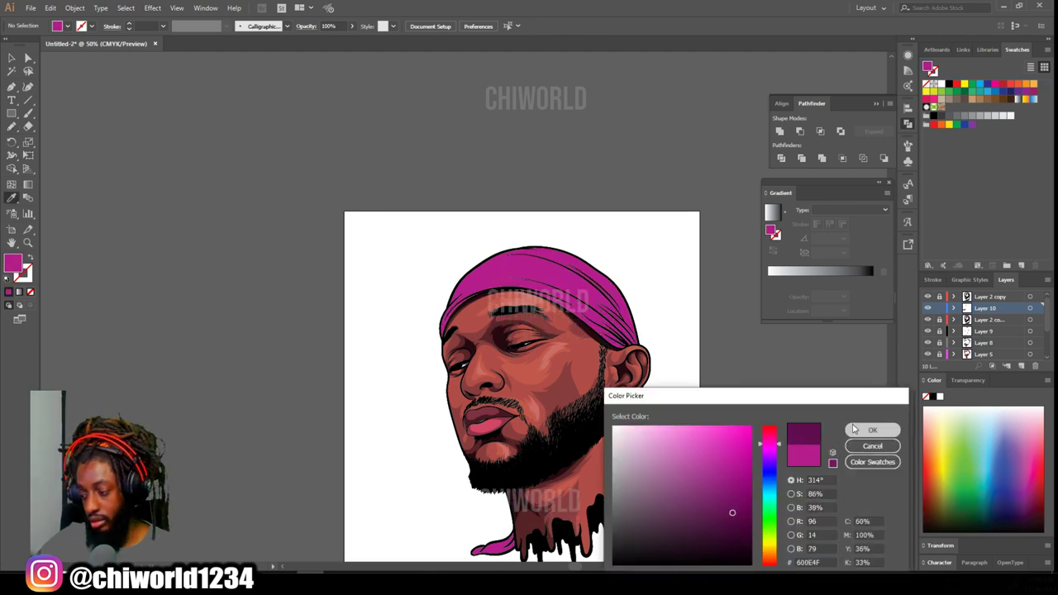
left_click(872, 429)
scroll(774, 380, "down", 5)
scroll(774, 380, "right", 7)
scroll(774, 371, "up", 5)
scroll(774, 371, "down", 6)
key("n")
left_click_drag(546, 122, 493, 340)
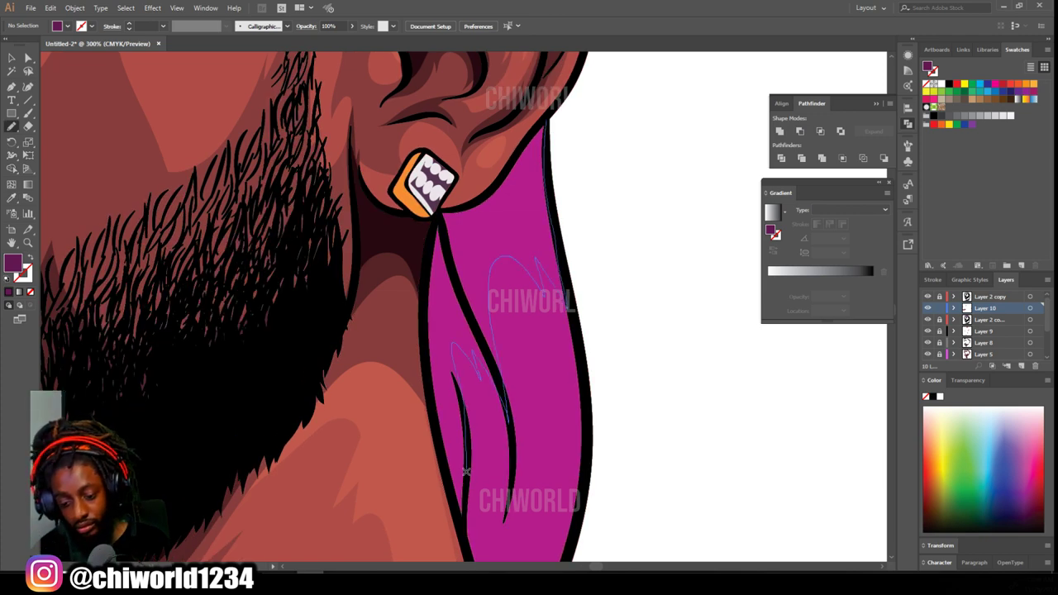
left_click_drag(452, 211, 451, 211)
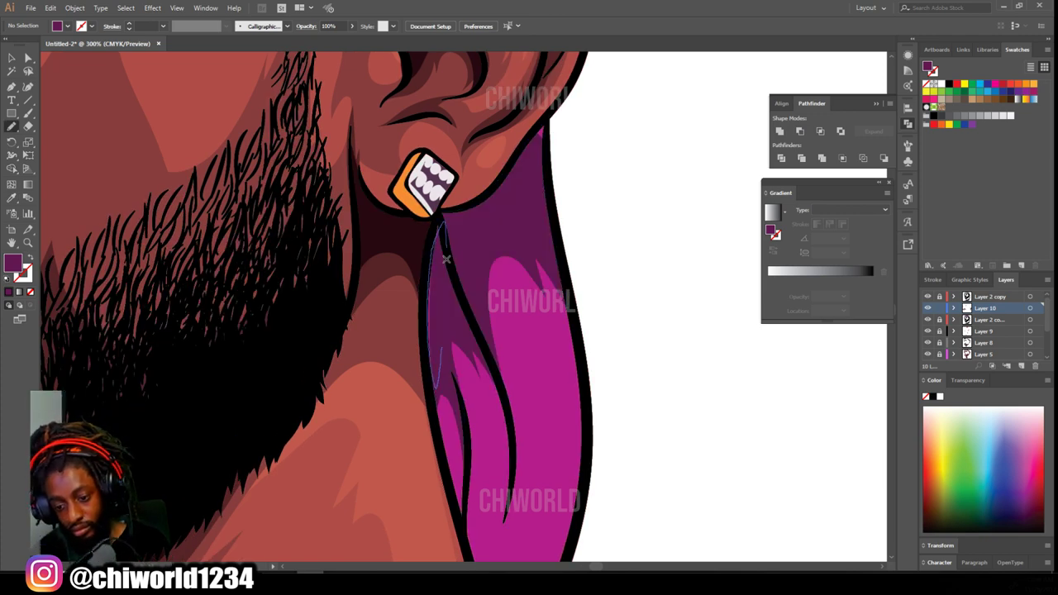
Draw jagged shadows along the folds and lower end of the durag tail behind the neck.
key("ctrl+0")
scroll(467, 506, "up", 3)
scroll(465, 508, "up", 4)
mouse_move(501, 354)
left_mouse_down()
mouse_move(471, 390)
mouse_move(429, 198)
mouse_move(430, 295)
left_mouse_up()
left_click_drag(435, 420, 500, 355)
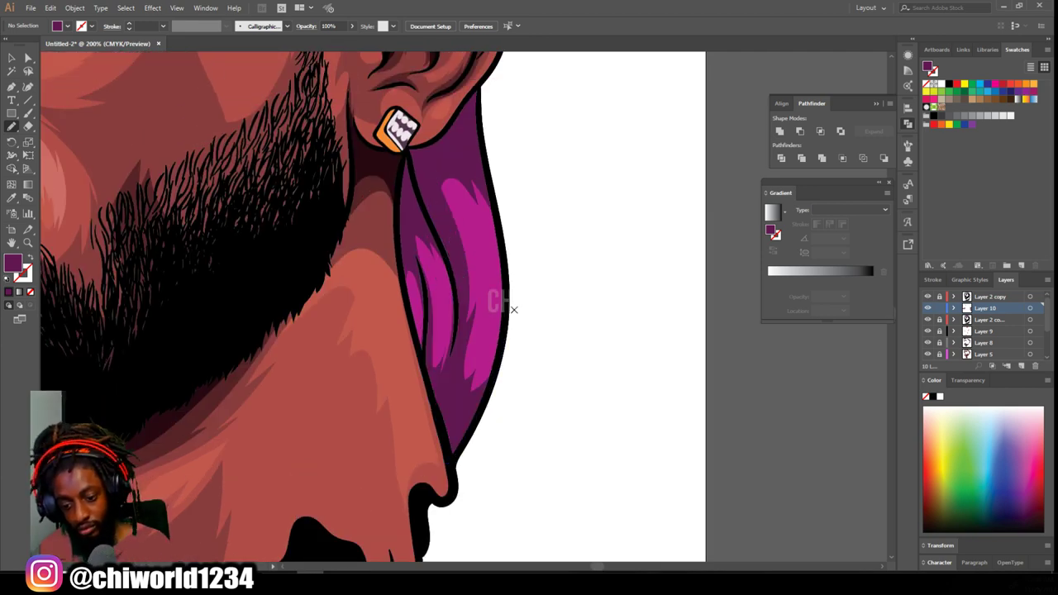
Draw dark purple shadows along the edges and folds of the small durag end below the front of the neck.
scroll(621, 340, "down", 4)
scroll(603, 338, "up", 6)
scroll(604, 336, "up", 1)
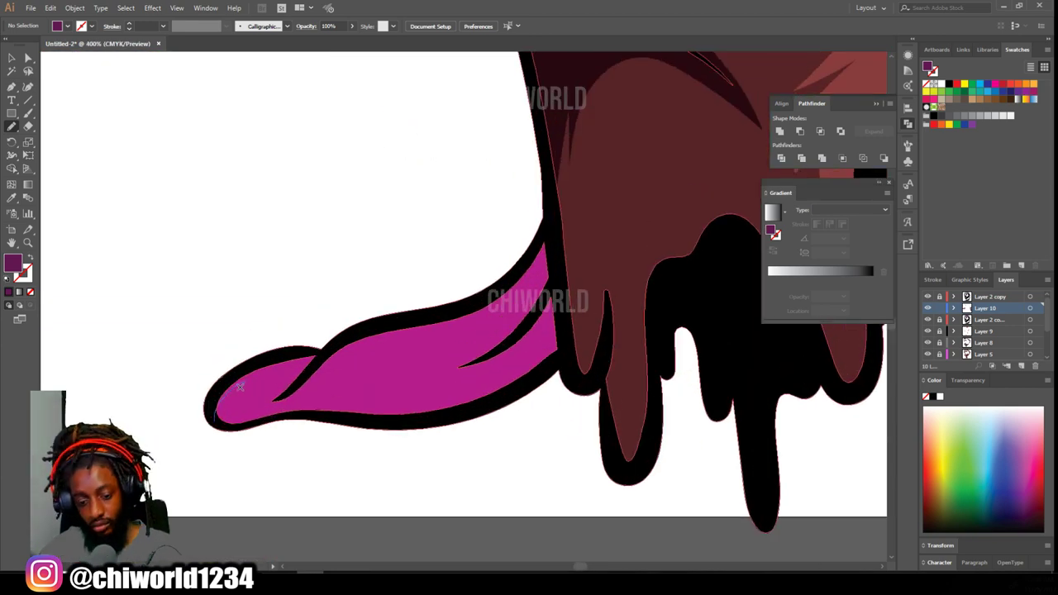
mouse_move(257, 408)
left_mouse_down()
mouse_move(326, 398)
mouse_move(479, 332)
left_mouse_up()
mouse_move(555, 297)
left_mouse_down()
mouse_move(261, 419)
mouse_move(216, 421)
left_mouse_up()
key("ctrl+minus")
key("ctrl+minus")
key("ctrl+minus")
key("ctrl+minus")
key("ctrl+minus")
Draw dark purple shadows along the durag's front band and the creases above the forehead.
scroll(607, 484, "up", 9)
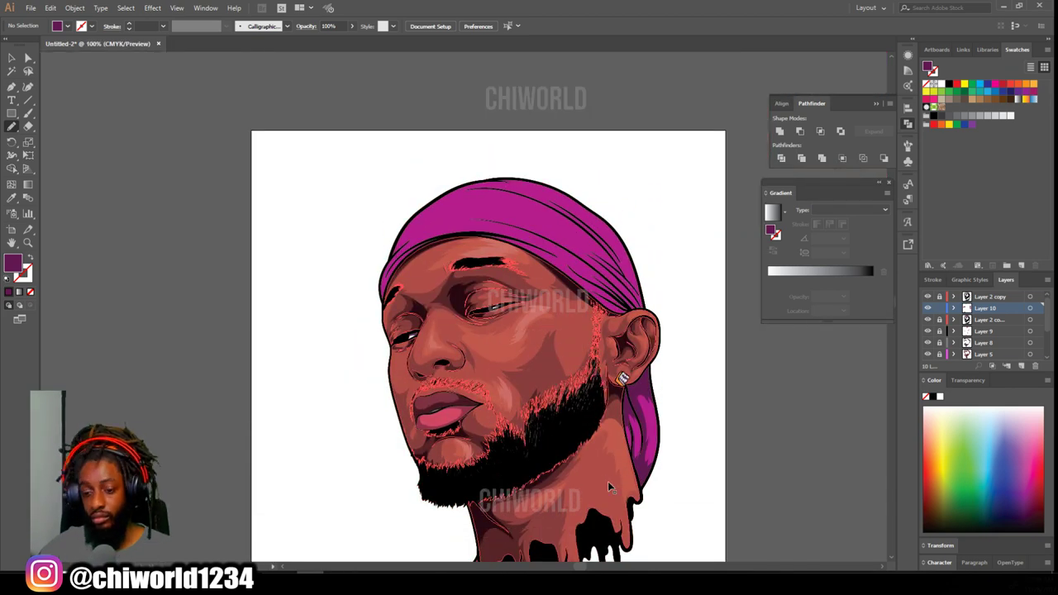
key("ctrl+plus")
key("ctrl+plus")
key("ctrl+plus")
scroll(607, 485, "up", 8)
mouse_move(270, 505)
left_mouse_down()
mouse_move(431, 316)
mouse_move(348, 366)
left_mouse_up()
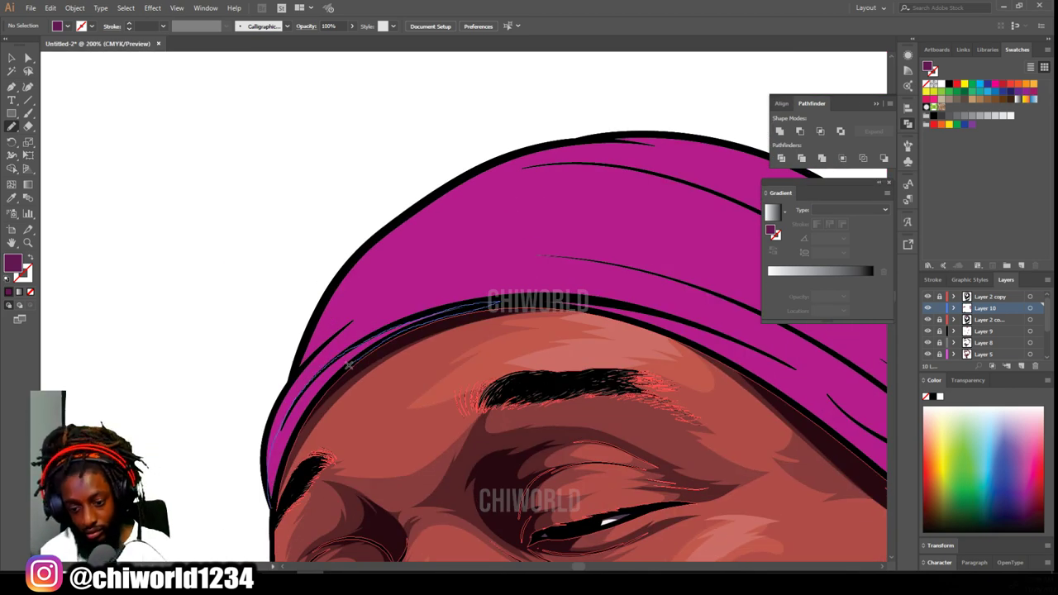
scroll(284, 461, "down", 3)
scroll(265, 389, "up", 3)
mouse_move(188, 410)
left_mouse_down()
mouse_move(333, 339)
mouse_move(423, 333)
mouse_move(297, 328)
mouse_move(511, 320)
mouse_move(672, 384)
mouse_move(272, 324)
left_mouse_up()
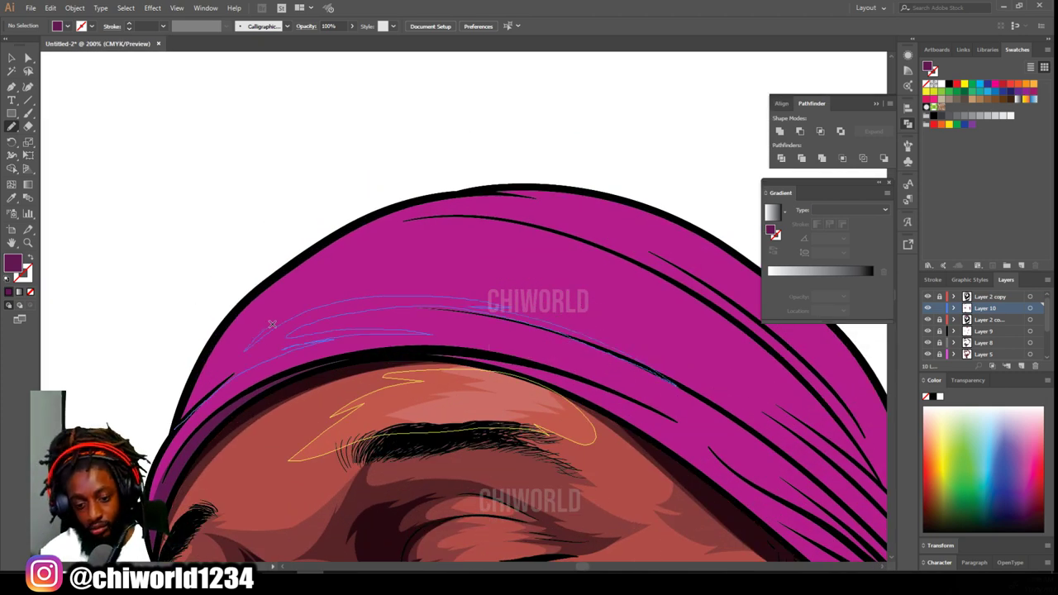
Draw long jagged shadows between the durag folds that gather above the ear.
scroll(178, 408, "down", 3)
scroll(477, 426, "up", 3)
left_click_drag(616, 484, 465, 440)
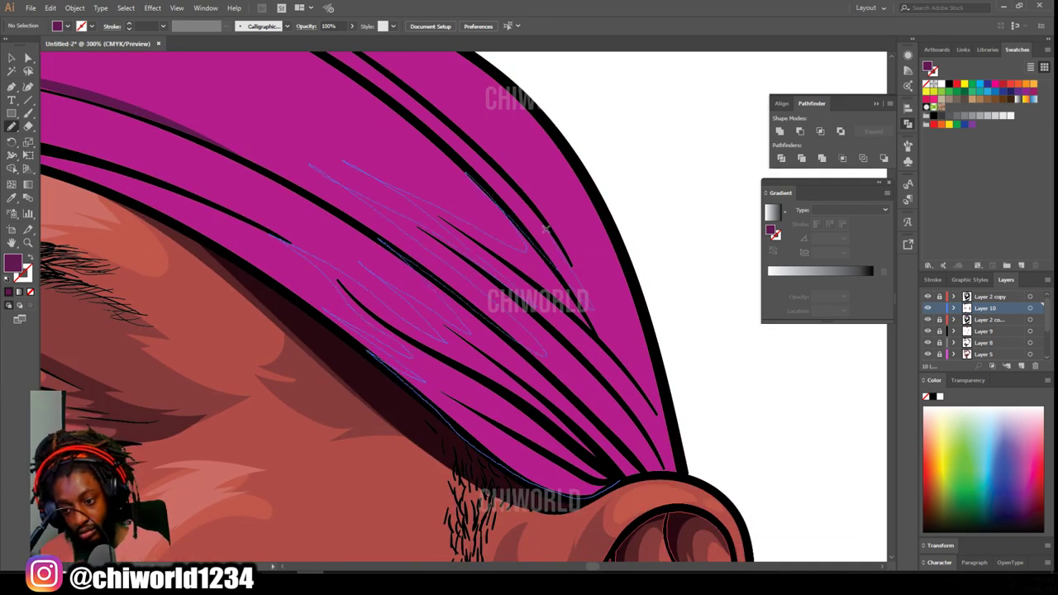
scroll(645, 475, "down", 3)
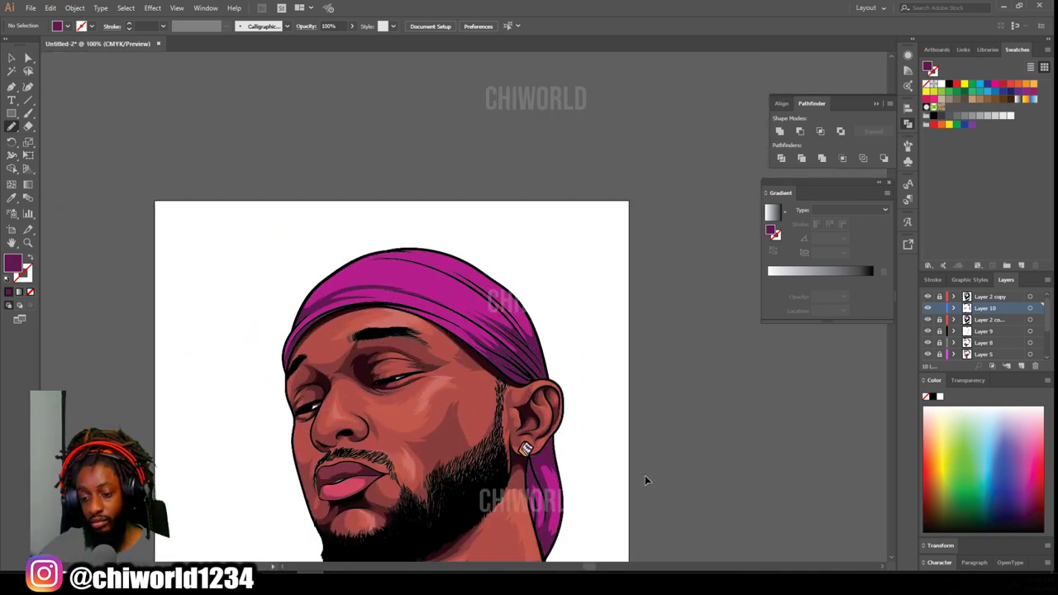
scroll(468, 297, "up", 3)
mouse_move(536, 415)
left_mouse_down()
mouse_move(351, 307)
mouse_move(584, 461)
left_mouse_up()
mouse_move(659, 464)
left_mouse_down()
mouse_move(211, 156)
mouse_move(417, 219)
mouse_move(658, 463)
left_mouse_up()
Select all shadow shapes on Layer 10 and recolor the durag shadow to hue 314.17, saturation 100% and brightness 22%.
scroll(633, 503, "down", 6)
scroll(496, 464, "up", 1)
left_click(11, 58)
left_click_drag(378, 128, 696, 539)
scroll(947, 340, "down", 3)
left_click(939, 342)
scroll(994, 353, "up", 3)
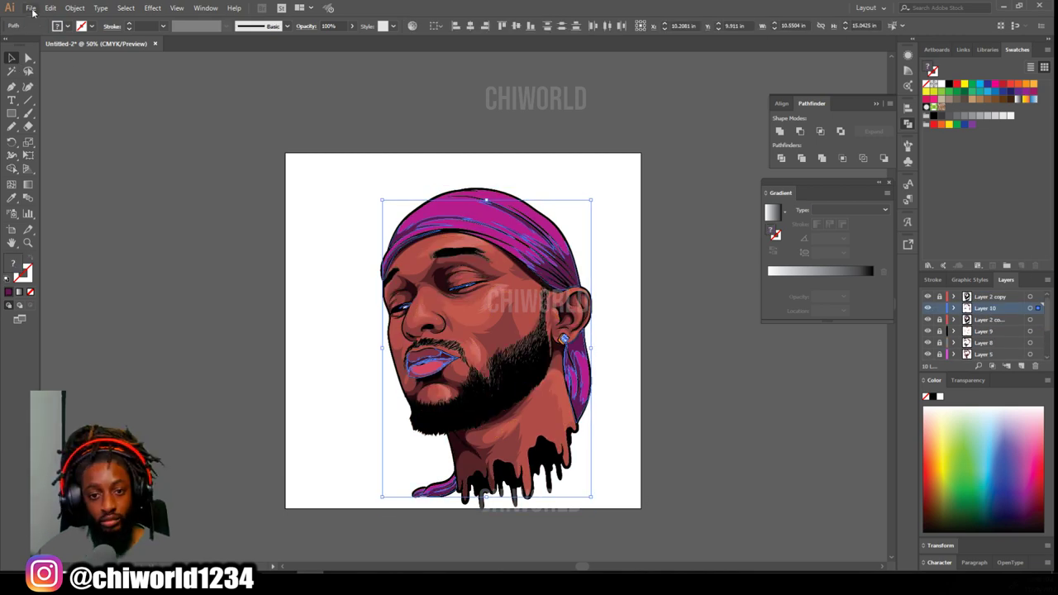
left_click(30, 7)
mouse_move(50, 7)
mouse_move(124, 201)
left_click(264, 199)
left_click(68, 122)
left_click_drag(70, 280, 60, 279)
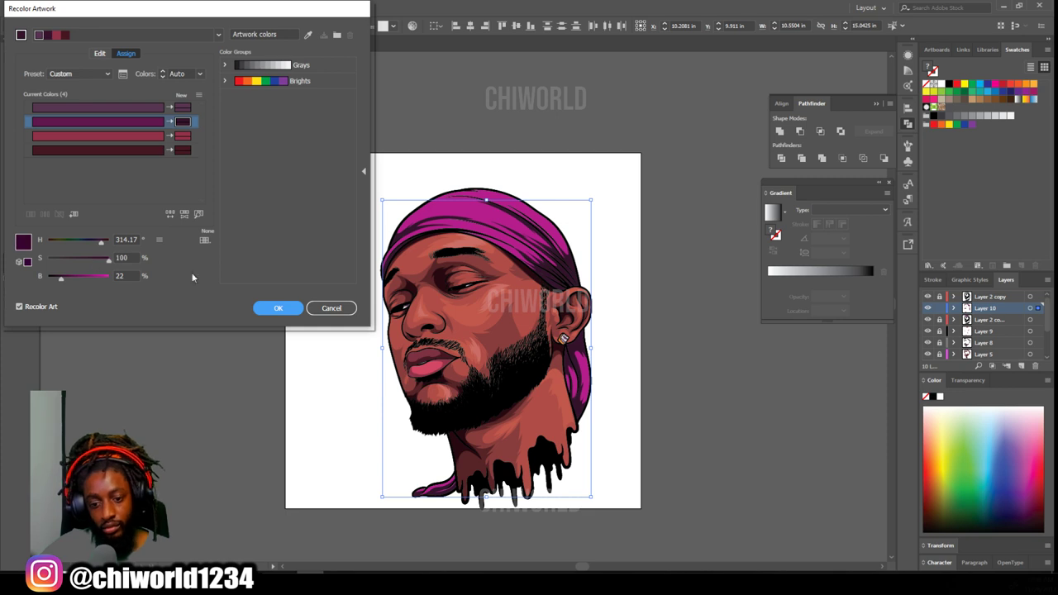
left_click(277, 307)
left_click(646, 337)
Add a layer directly below Layer 10 and sample the durag's magenta, darkening it to #751460.
left_click(1021, 365)
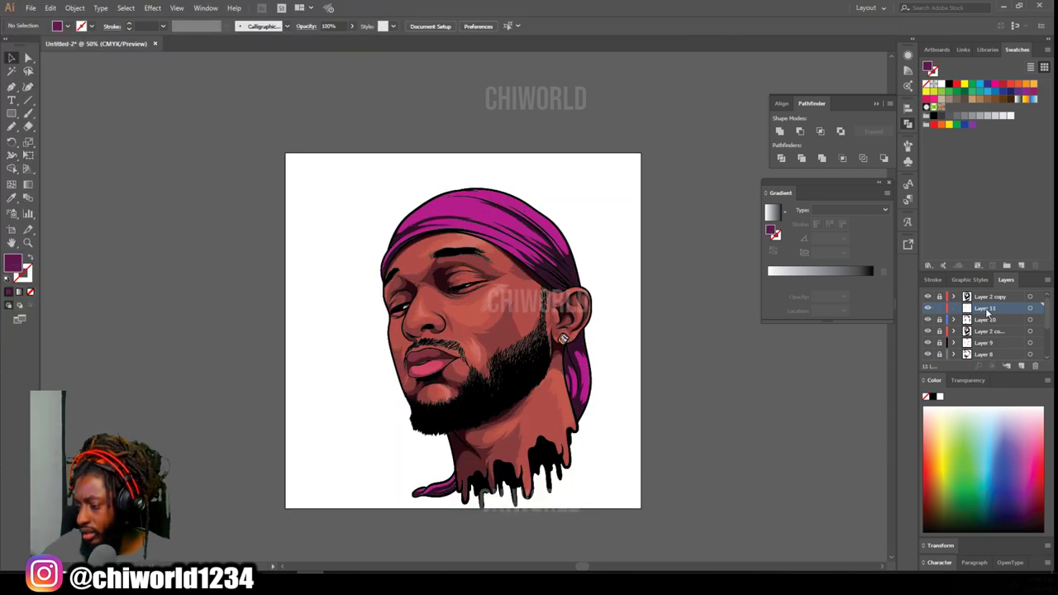
left_click(13, 199)
left_click(471, 217)
double_click(11, 263)
left_click(729, 498)
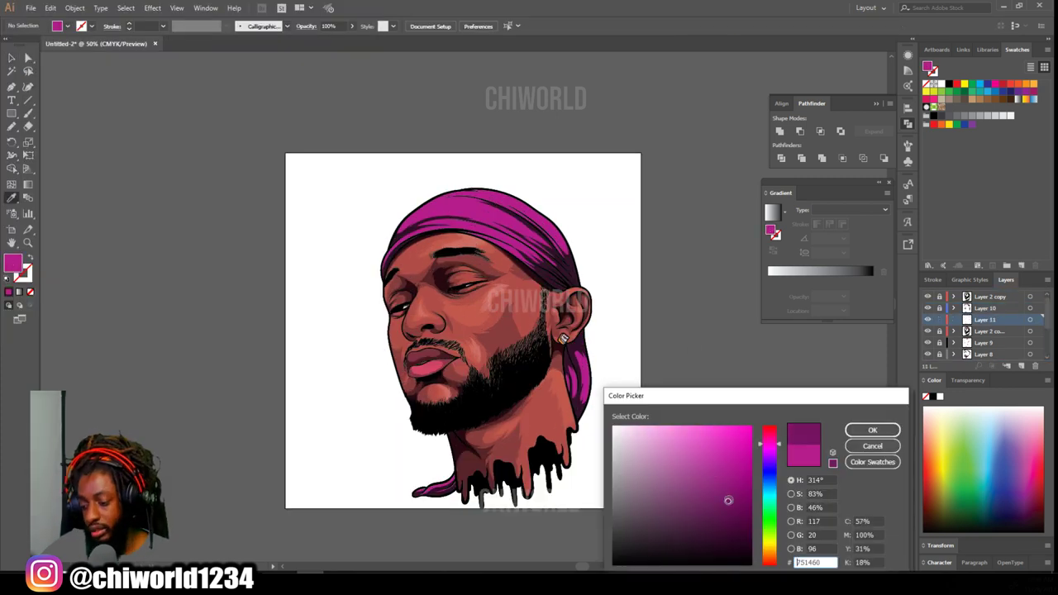
left_click(869, 431)
Draw jagged purple mid-tone shapes beside the dark fold shadows across the durag's crown.
left_click(11, 126)
scroll(446, 183, "up", 4)
left_click_drag(446, 183, 458, 131)
mouse_move(262, 355)
left_mouse_down()
mouse_move(223, 408)
mouse_move(446, 288)
mouse_move(454, 256)
mouse_move(549, 188)
mouse_move(537, 165)
mouse_move(292, 278)
mouse_move(234, 415)
left_mouse_up()
key("ctrl+minus")
key("ctrl+minus")
key("ctrl+minus")
key("ctrl+minus")
key("ctrl+minus")
left_click_drag(522, 566, 533, 560)
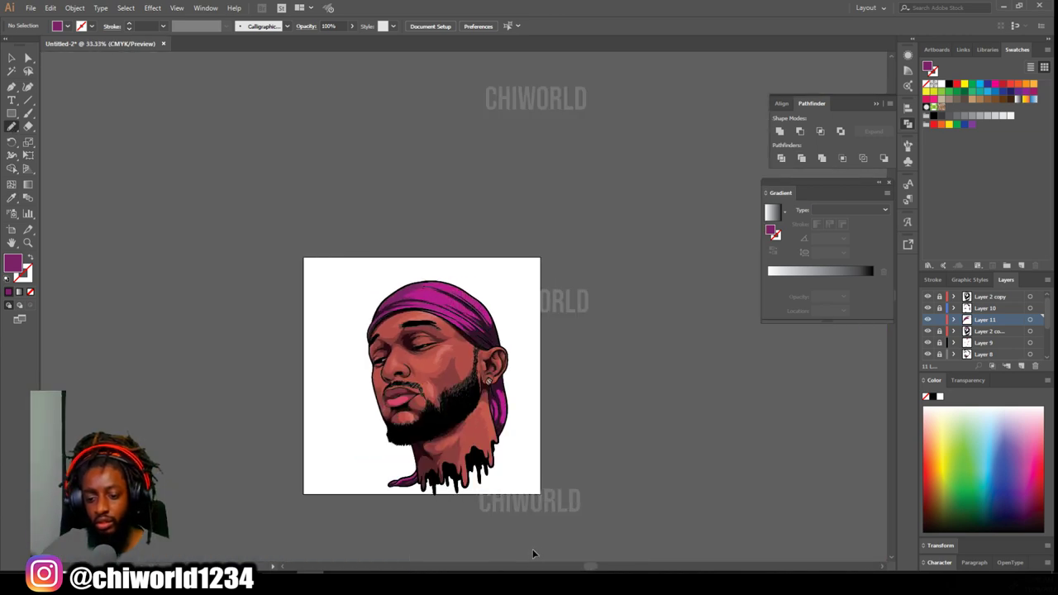
key("ctrl+equal")
key("ctrl+equal")
key("ctrl+equal")
key("ctrl+equal")
key("ctrl+equal")
mouse_move(589, 453)
left_mouse_down()
mouse_move(551, 329)
mouse_move(425, 277)
mouse_move(405, 294)
mouse_move(405, 358)
left_mouse_up()
mouse_move(310, 360)
left_mouse_down()
mouse_move(513, 520)
mouse_move(533, 523)
left_mouse_up()
Draw purple mid-tone shapes beside the dark shadows on the durag tail behind the ear.
key("ctrl+minus")
key("ctrl+minus")
key("ctrl+minus")
mouse_move(571, 562)
left_mouse_down()
mouse_move(547, 393)
mouse_move(491, 344)
left_mouse_up()
key("ctrl+equal")
key("ctrl+equal")
key("ctrl+equal")
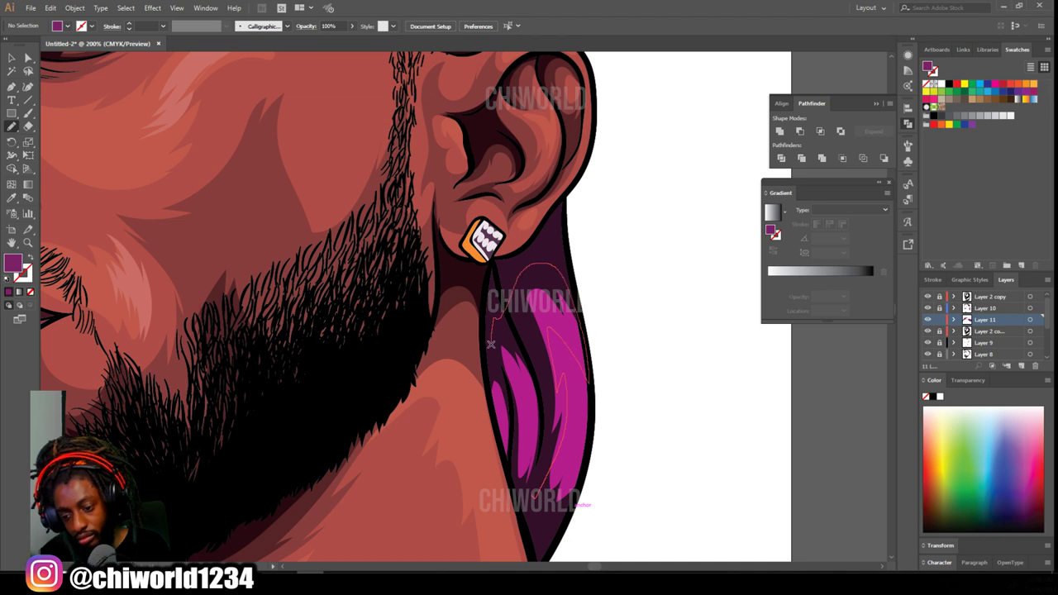
left_click_drag(524, 408, 533, 463)
scroll(529, 446, "down", 5)
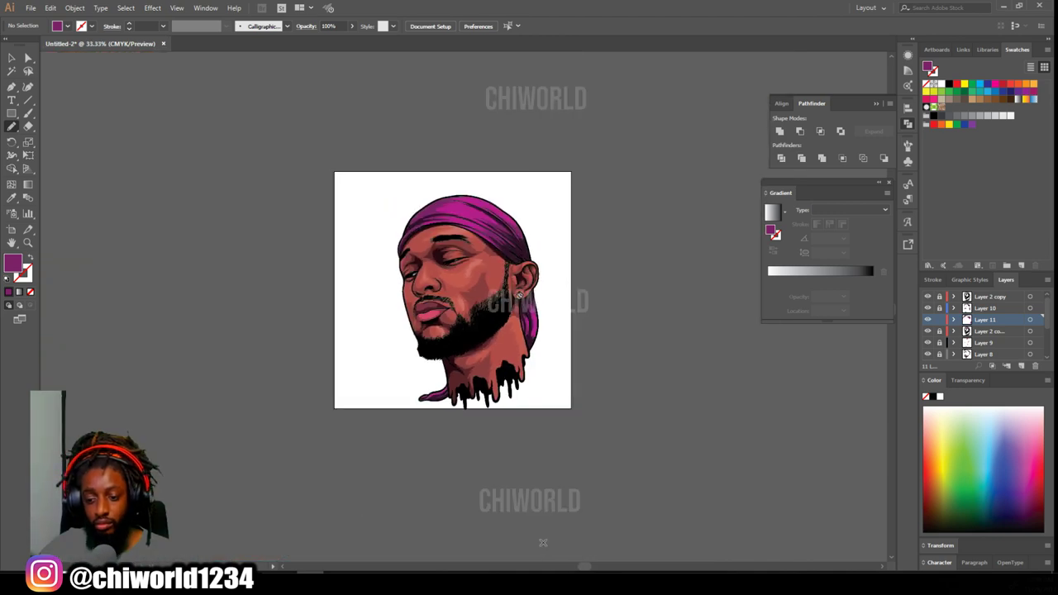
Add a layer for the highlights and place it directly above Layer 10.
scroll(435, 462, "up", 6)
scroll(475, 496, "down", 3)
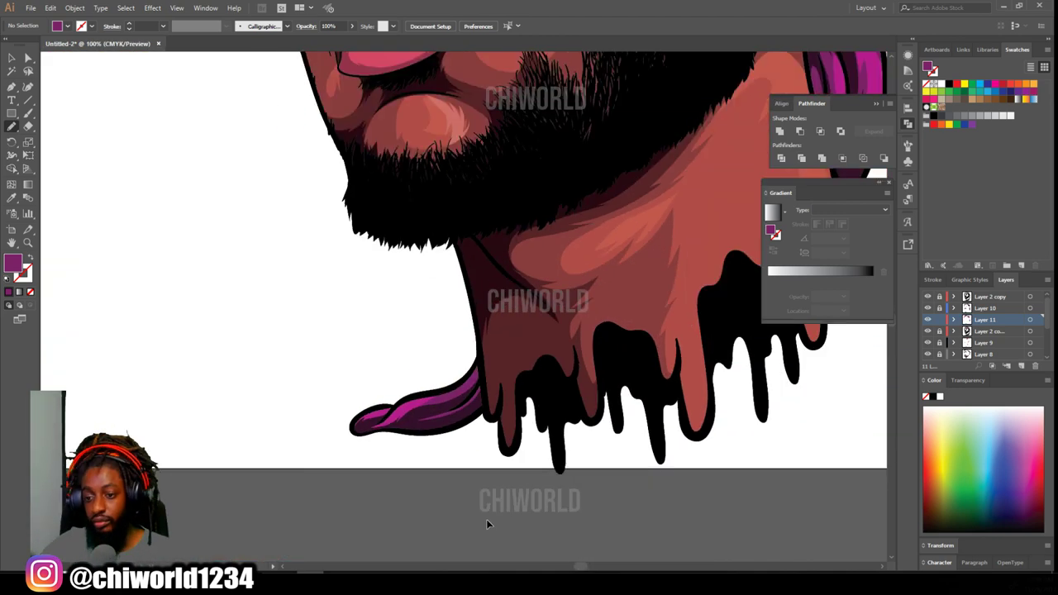
left_click(1022, 367)
left_click_drag(987, 320, 986, 302)
Sample the lower lip's pink and lighten it in the fill's color picker for a highlight.
scroll(414, 306, "up", 5)
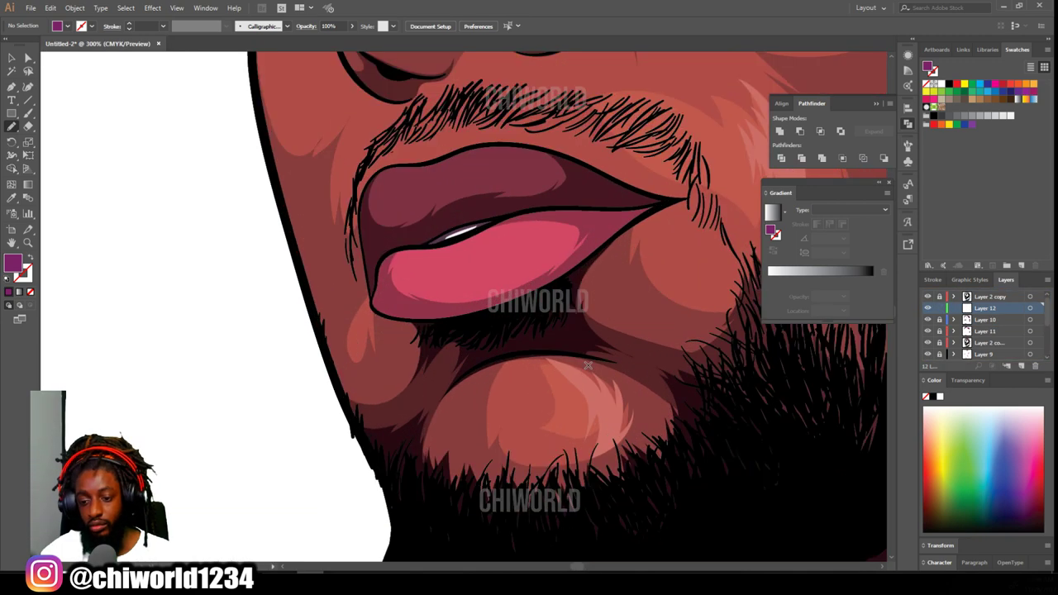
key("i")
left_click(434, 307)
double_click(15, 261)
left_click(688, 453)
left_click(690, 436)
left_click(872, 430)
Draw a freehand light pink highlight shape on the lower lip with the Pencil tool.
key("n")
left_click_drag(541, 269, 462, 310)
scroll(414, 489, "down", 5)
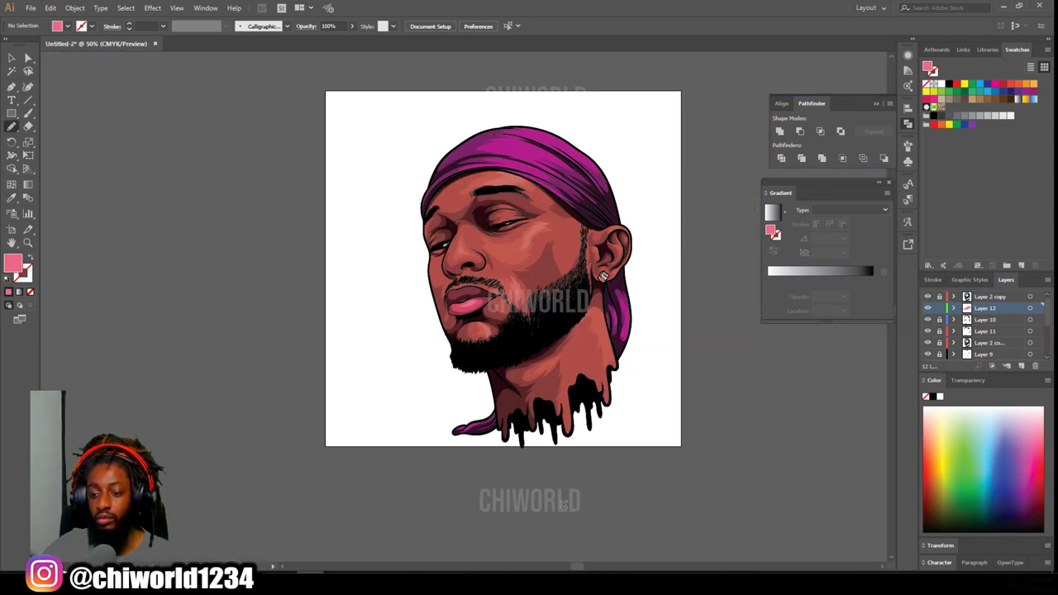
Add a layer at the very top of the stack, above Layer 2 copy, and apply the white-to-black linear gradient as fill.
scroll(604, 488, "up", 2)
scroll(604, 488, "down", 1)
left_click(1022, 366)
left_click_drag(988, 310, 987, 293)
left_click(1016, 100)
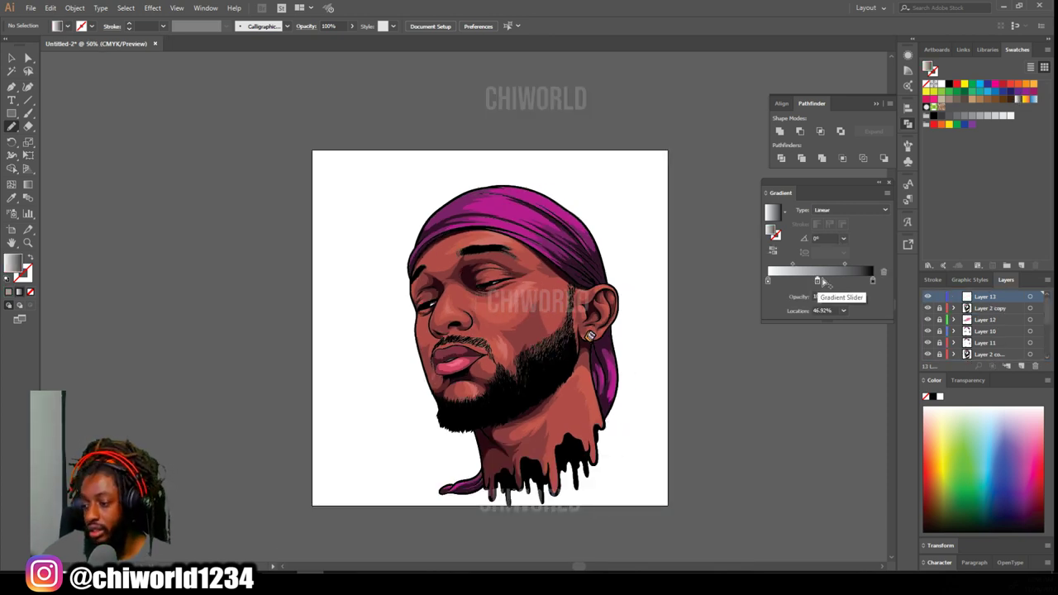
Set the gradient's two end stops to rich blacks at 100% K, mixing in cyan, magenta and yellow.
double_click(767, 281)
left_click(802, 348)
left_click(798, 332)
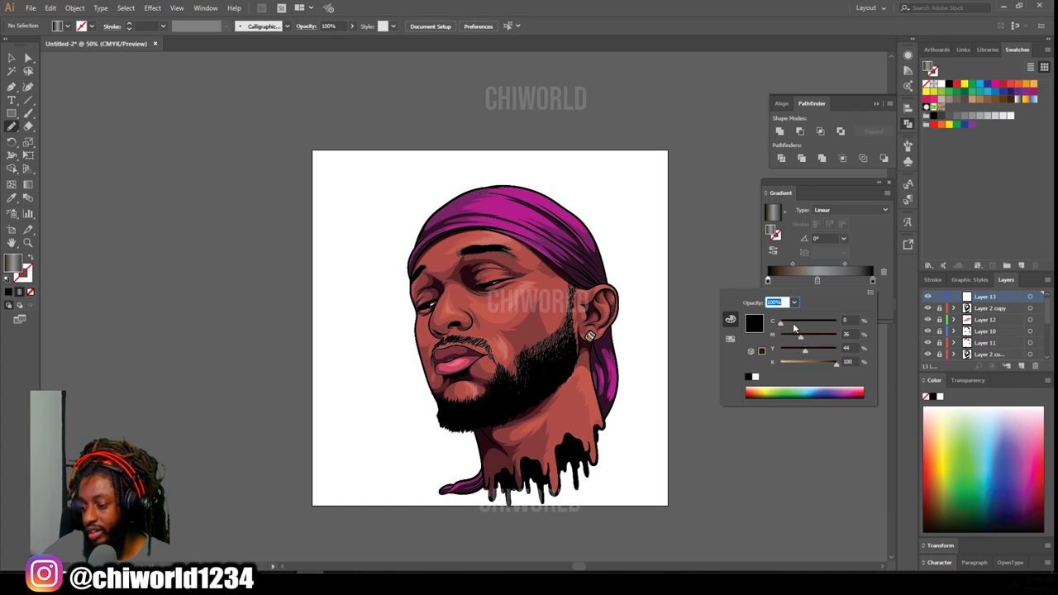
left_click(810, 347)
left_click(803, 333)
left_click(804, 320)
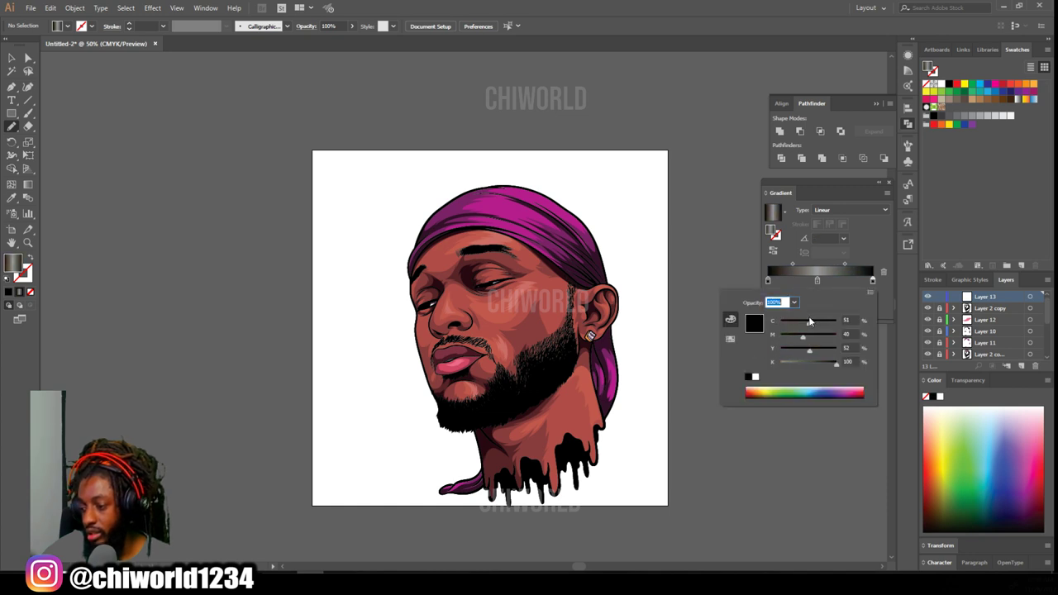
left_click(815, 323)
Tint the gradient's middle stop a warm grey and pull both midpoints in close to it.
left_click(801, 348)
left_click(806, 335)
left_click(808, 322)
left_click_drag(807, 363, 793, 364)
left_click_drag(844, 266, 831, 265)
left_click_drag(793, 265, 809, 264)
left_click_drag(831, 265, 828, 265)
double_click(817, 281)
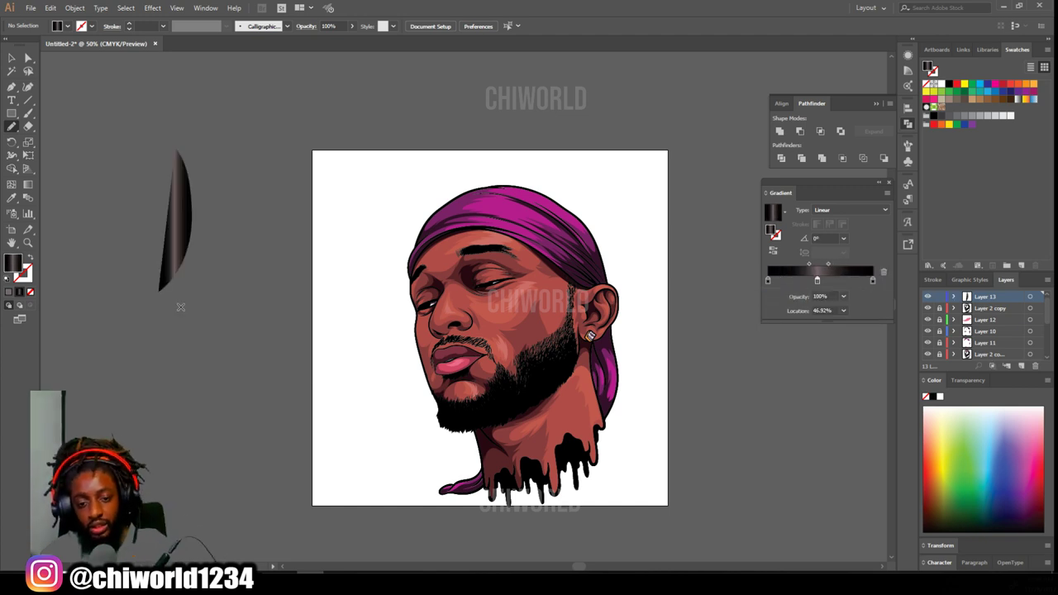
Paint short 1 pt highlight hairs with the gradient stroke on the eyebrow and along the beard's jawline.
scroll(497, 368, "up", 3)
scroll(440, 66, "up", 3)
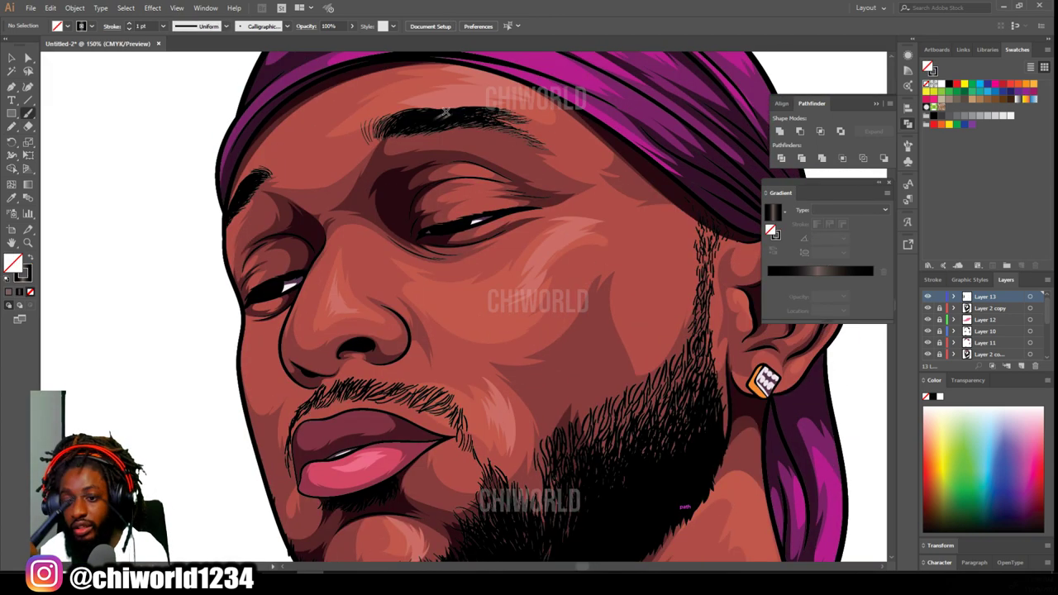
left_click_drag(450, 113, 442, 125)
scroll(461, 244, "down", 2)
scroll(502, 365, "up", 2)
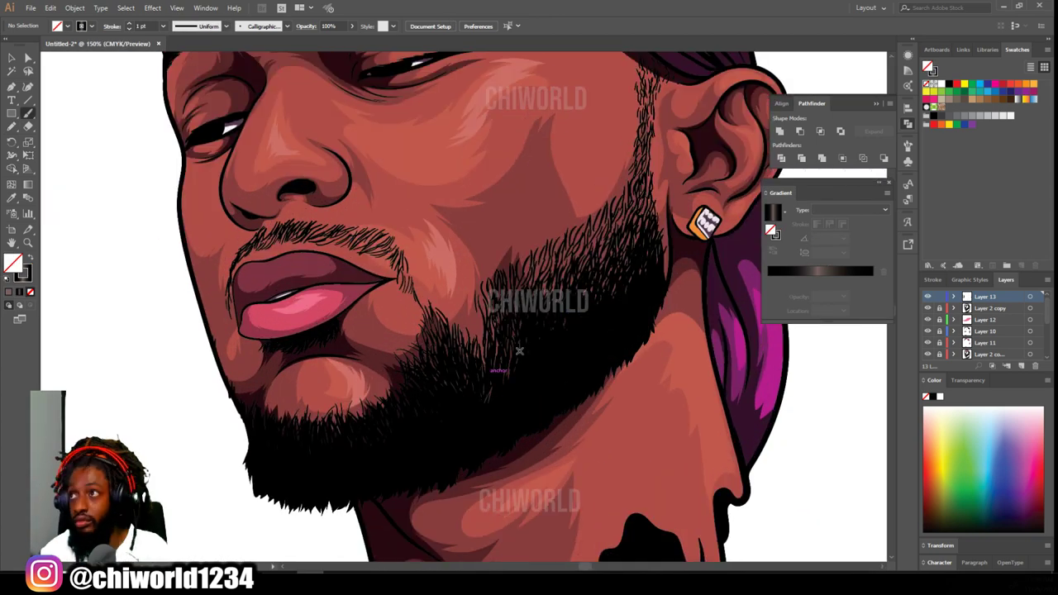
left_click_drag(581, 356, 577, 368)
left_click_drag(572, 354, 568, 365)
left_click_drag(551, 364, 548, 374)
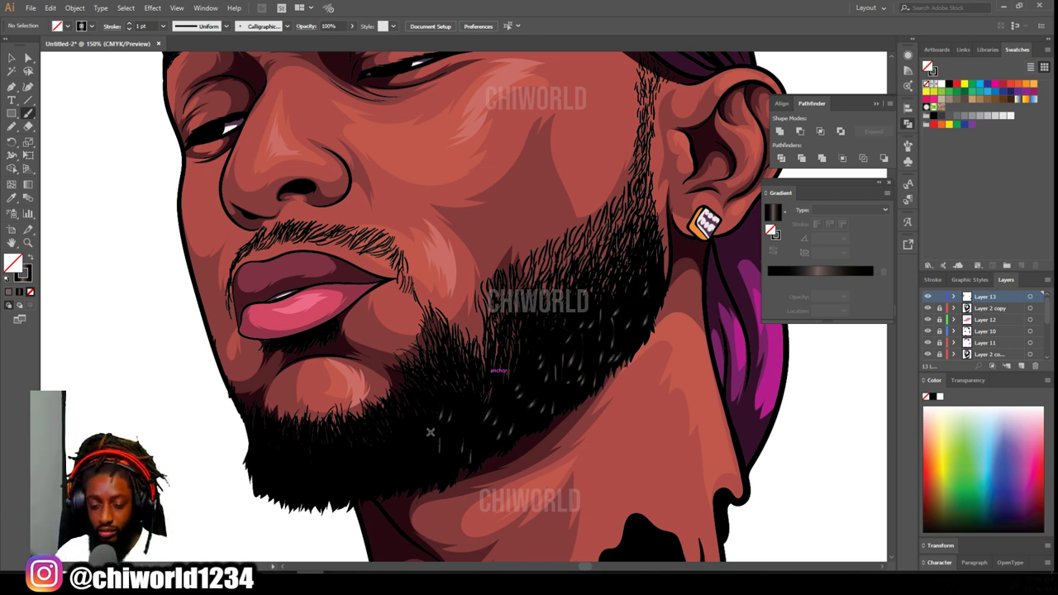
left_click_drag(400, 473, 402, 481)
Select the beard highlight hairs and set their stroke gradient angle to -107°.
left_click(12, 57)
key("ctrl+a")
left_click(25, 278)
left_click(821, 239)
key("Down")
key("Down")
key("Down")
key("Down")
key("Down")
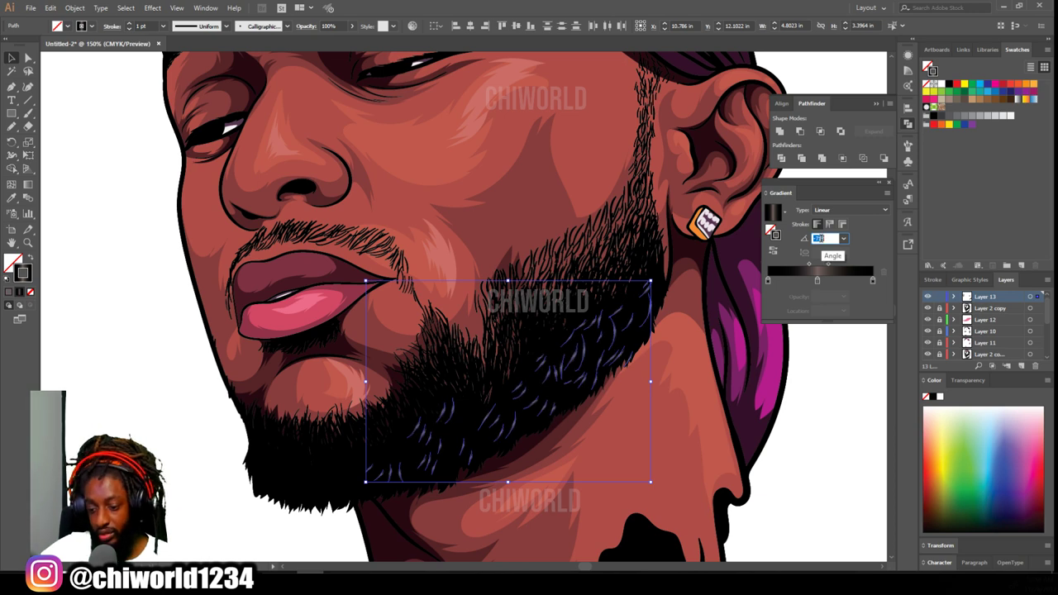
left_click(809, 369)
Brush more gradient highlight hairs across the chin and the remaining dark areas of the beard.
key("b")
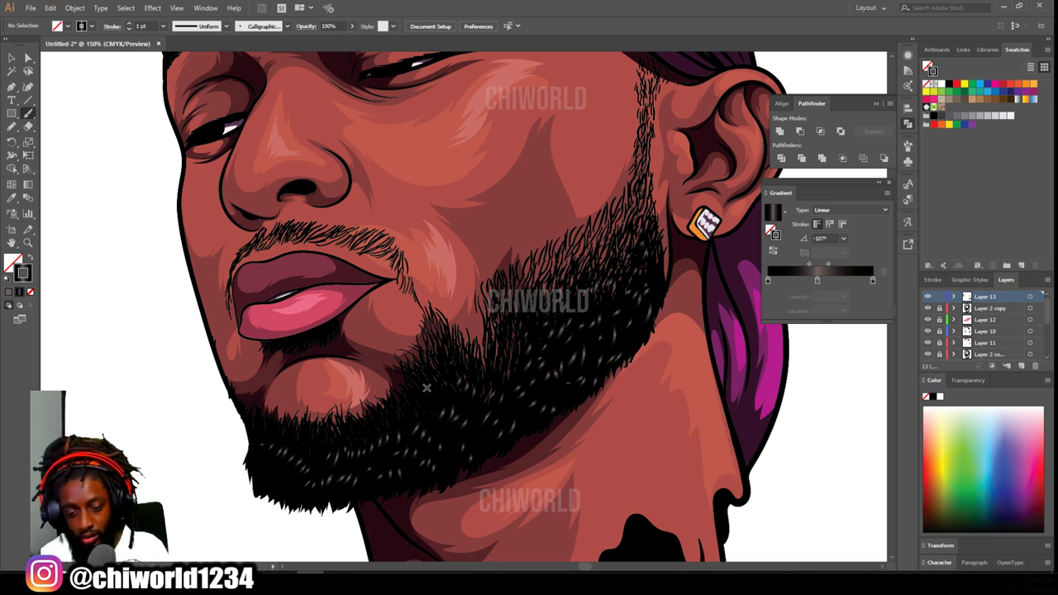
key("ctrl+minus")
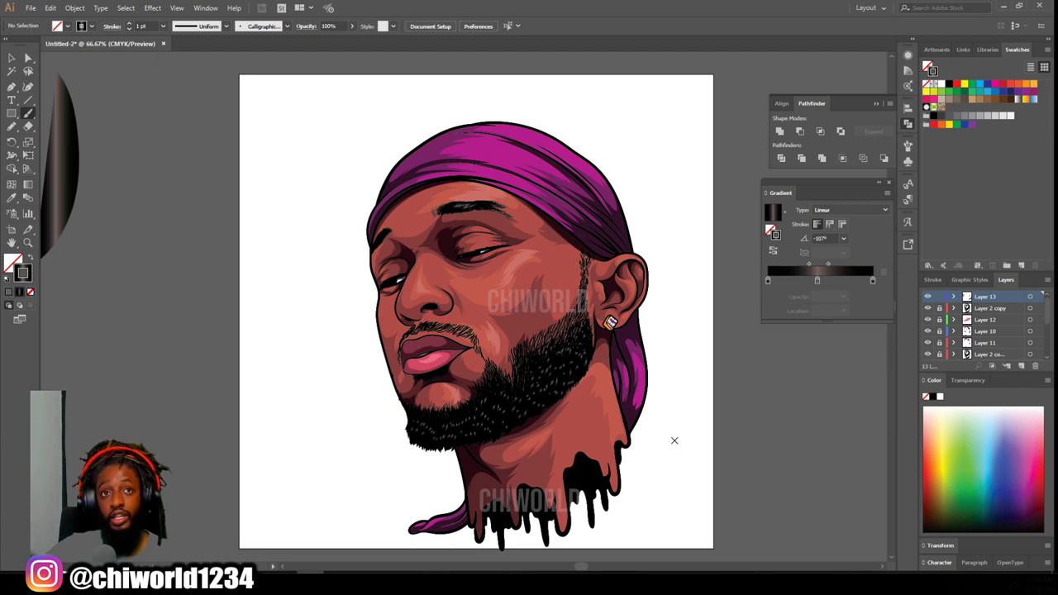